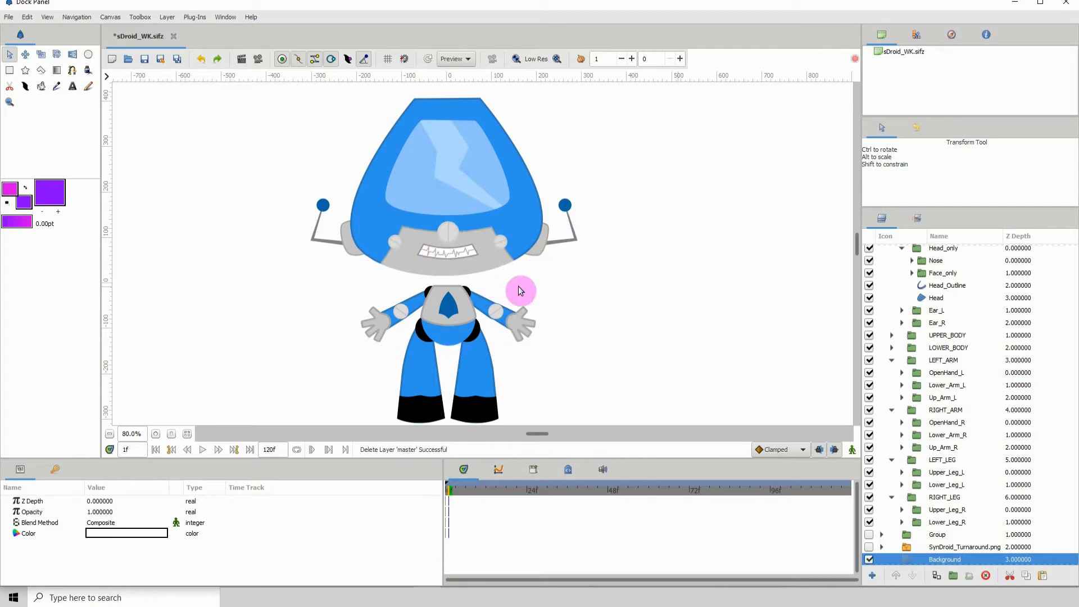
Select the sDroid group and switch its visibility off and on to check which parts it contains
click(952, 250)
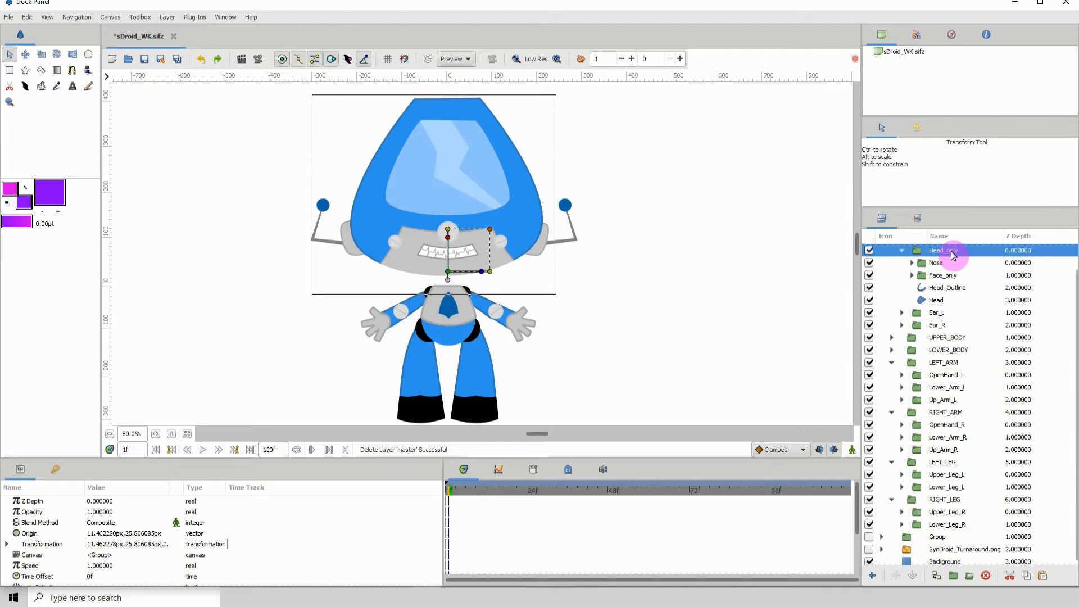
scroll(952, 254, up, 1)
click(952, 250)
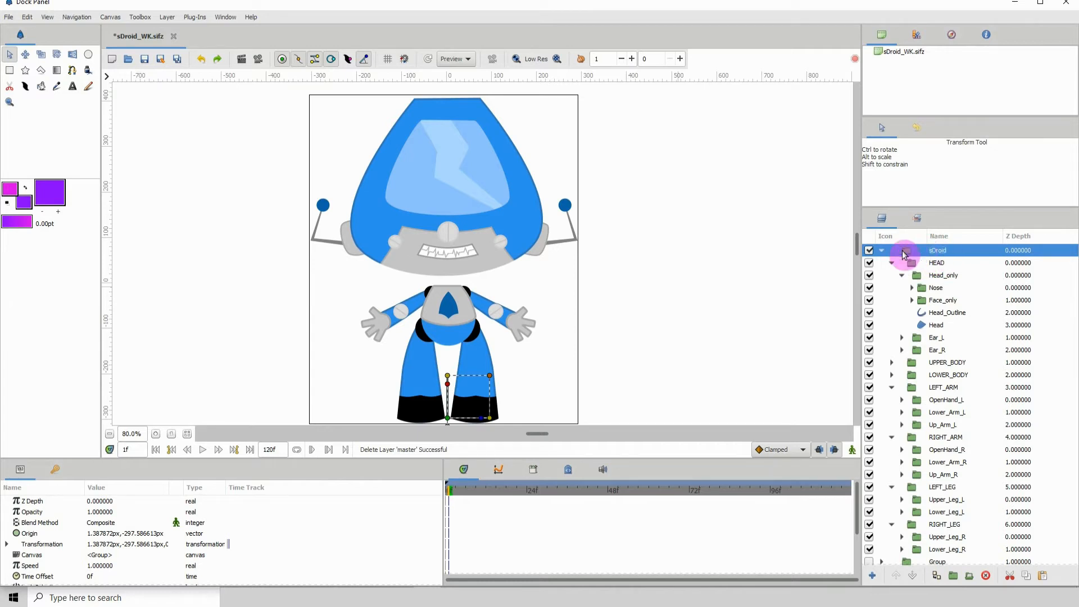
click(868, 250)
click(868, 250)
click(868, 250)
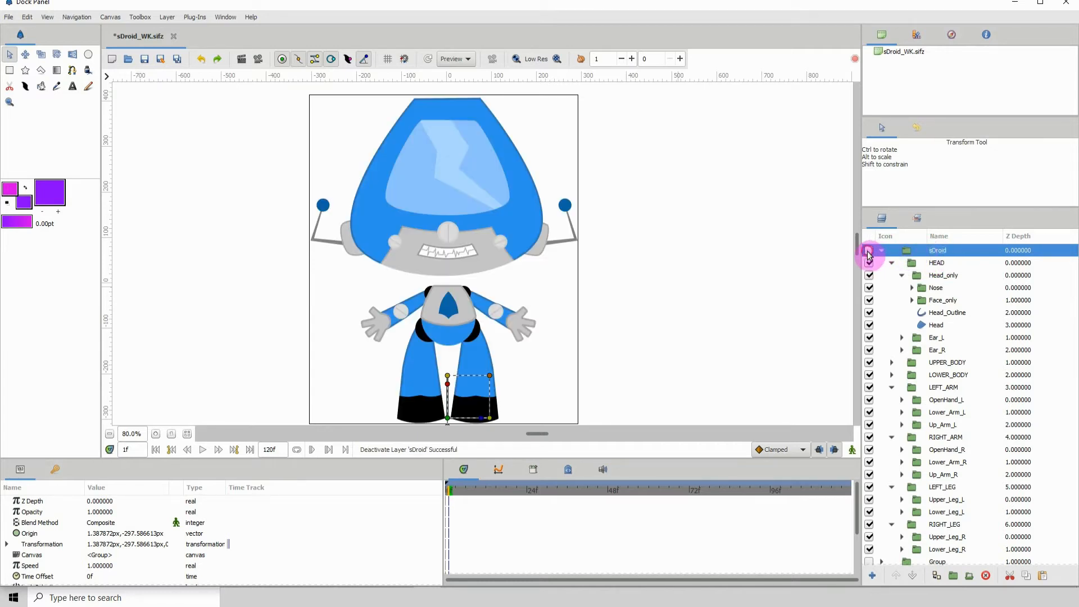
click(869, 251)
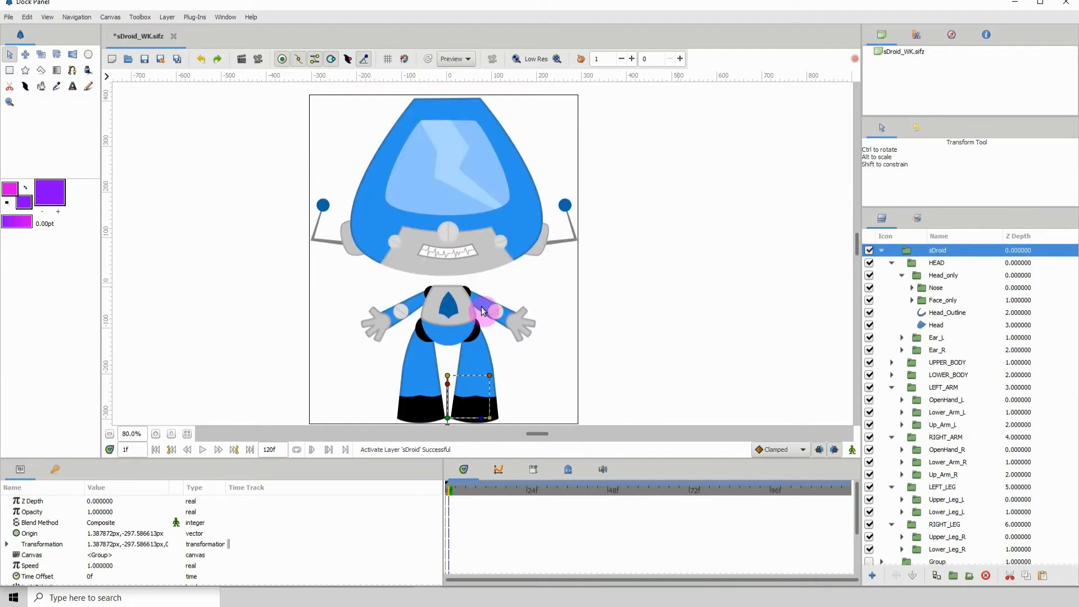
click(868, 251)
click(868, 251)
Add a Skeleton layer directly above the sDroid group and name it "master"
right_click(931, 253)
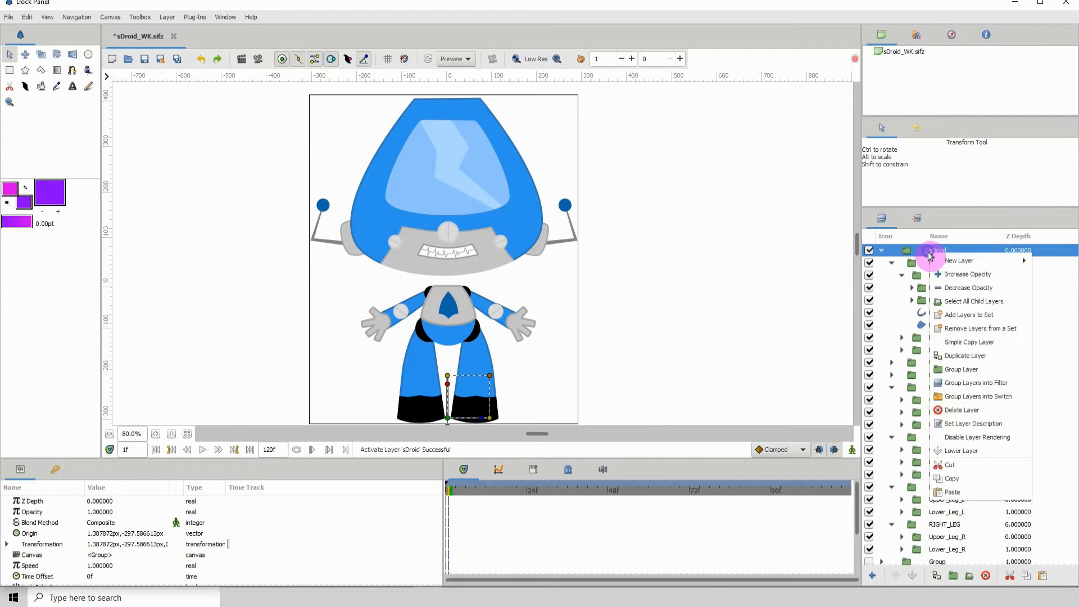
mouse_move(957, 266)
mouse_move(890, 357)
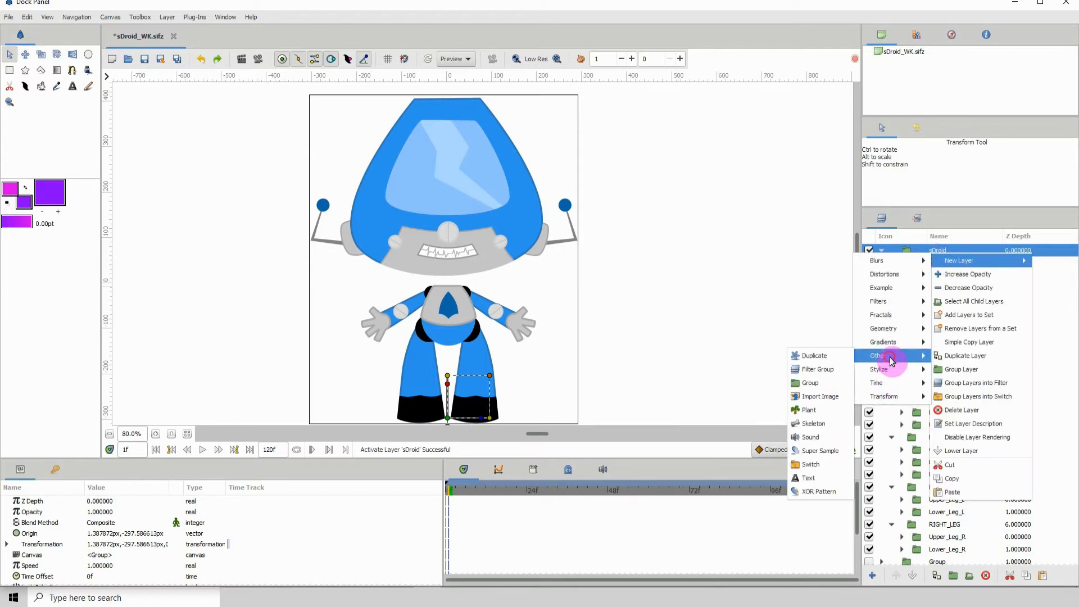
click(826, 427)
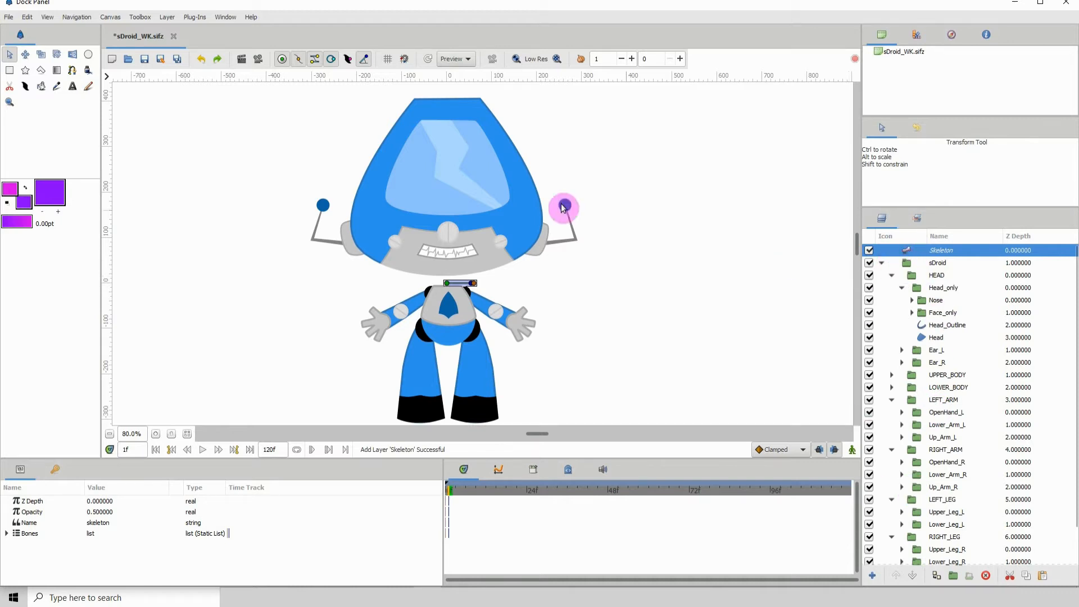
double_click(946, 249)
text(m)
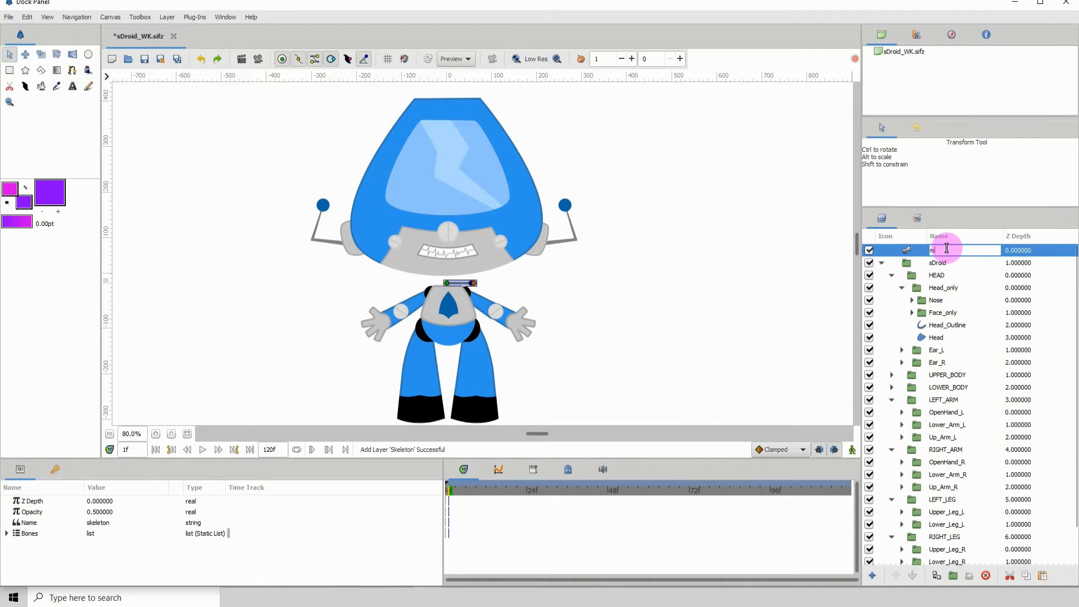
text(aste)
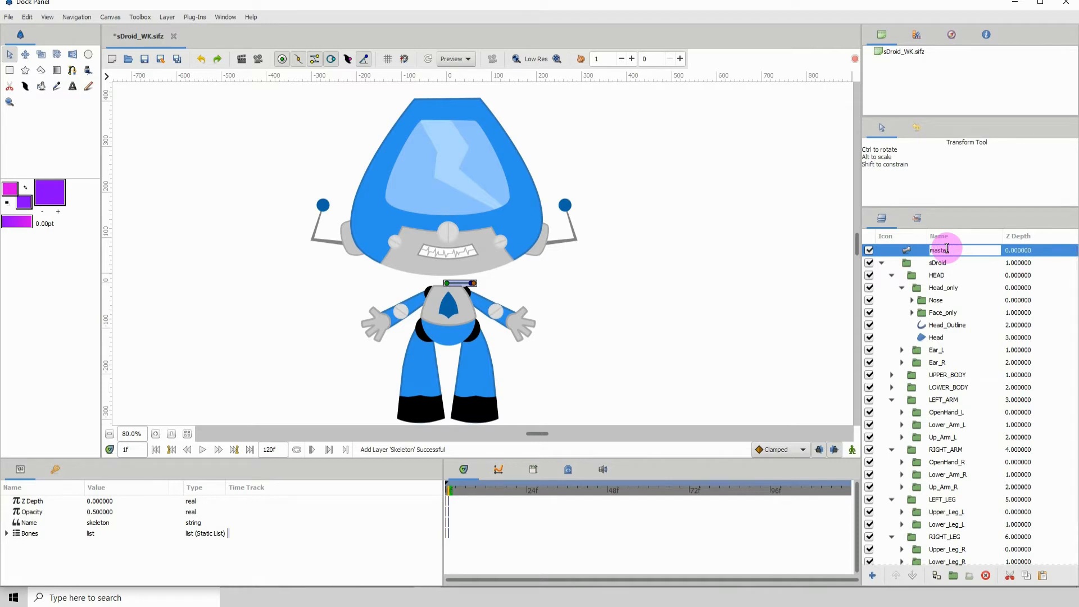
text(r)
key(Return)
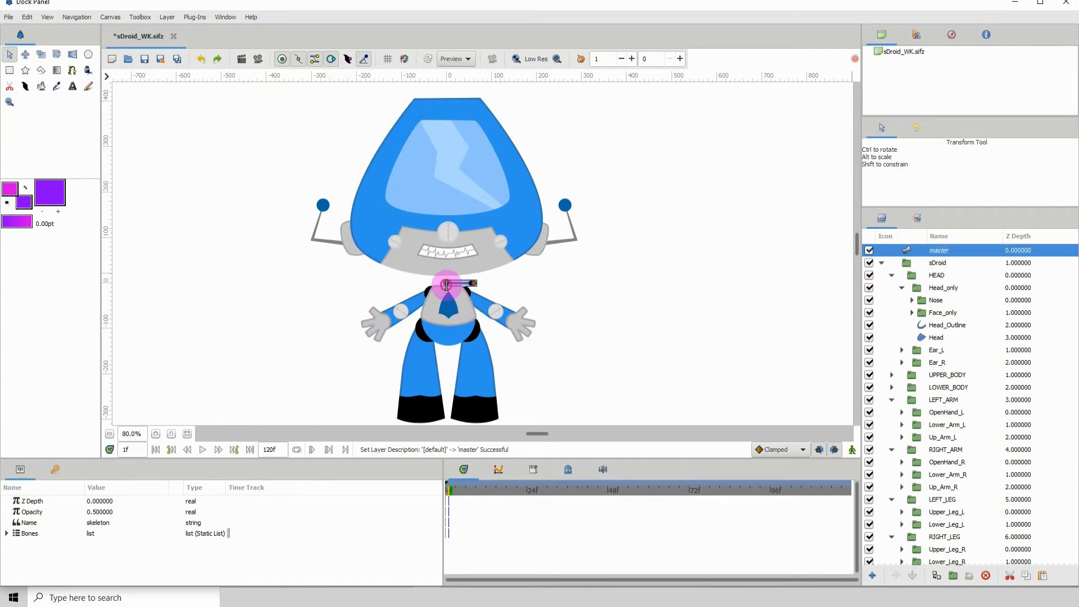
Move the master bone's origin between the robot's feet, at about 3.75 px, -305 px, and set its angle to 90°
drag(446, 282, 458, 397)
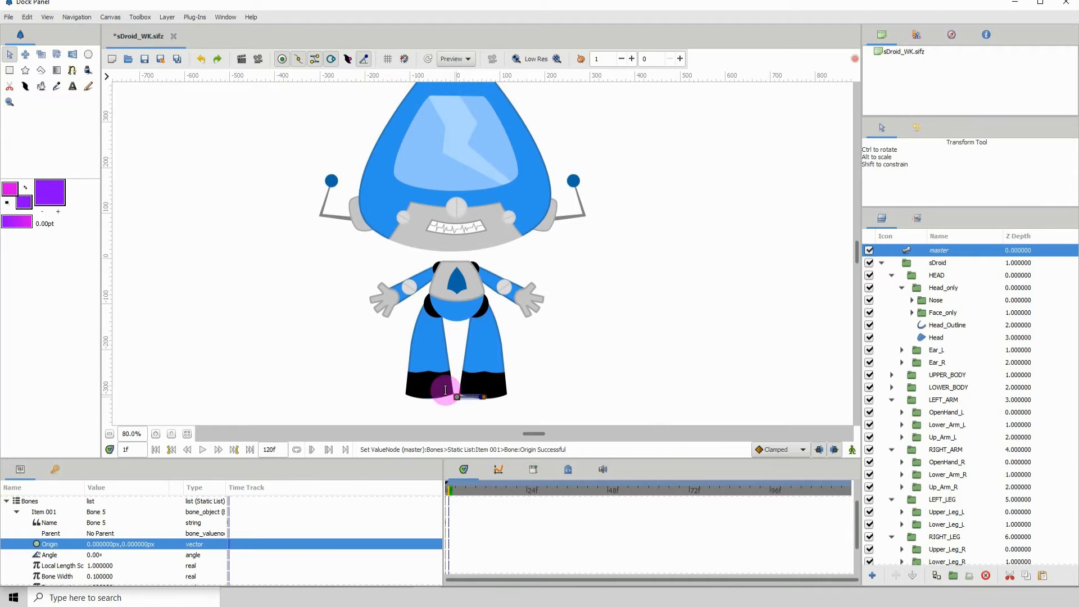
click(97, 554)
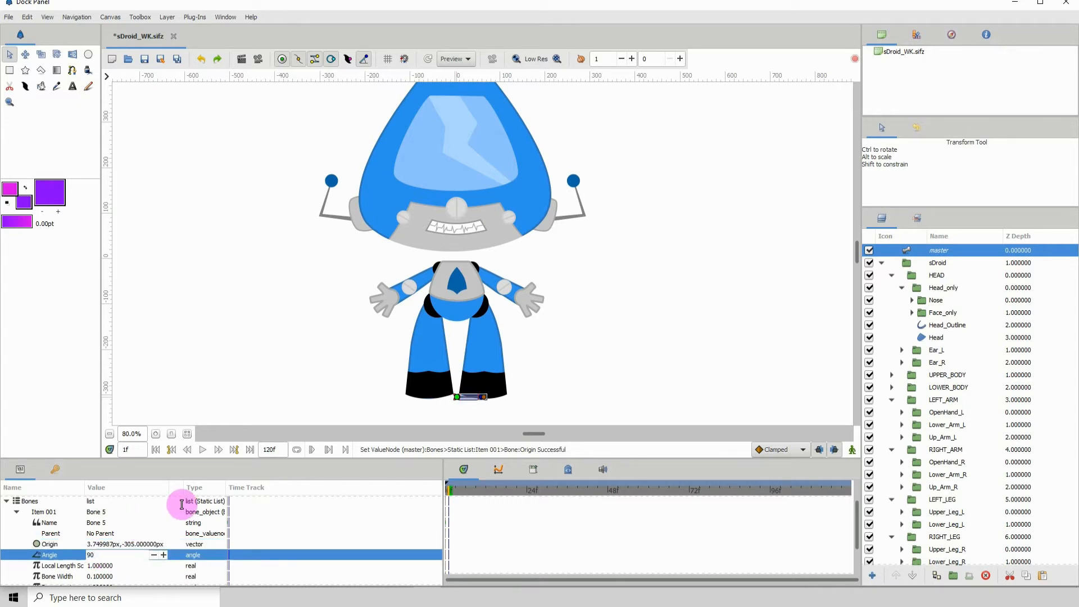
key(Return)
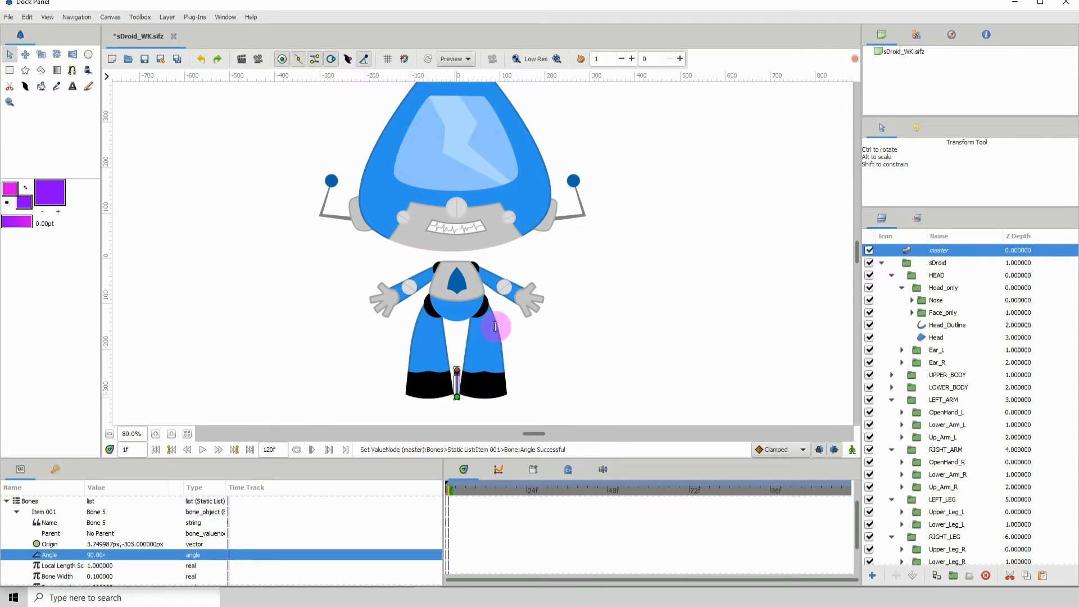
drag(515, 272, 516, 278)
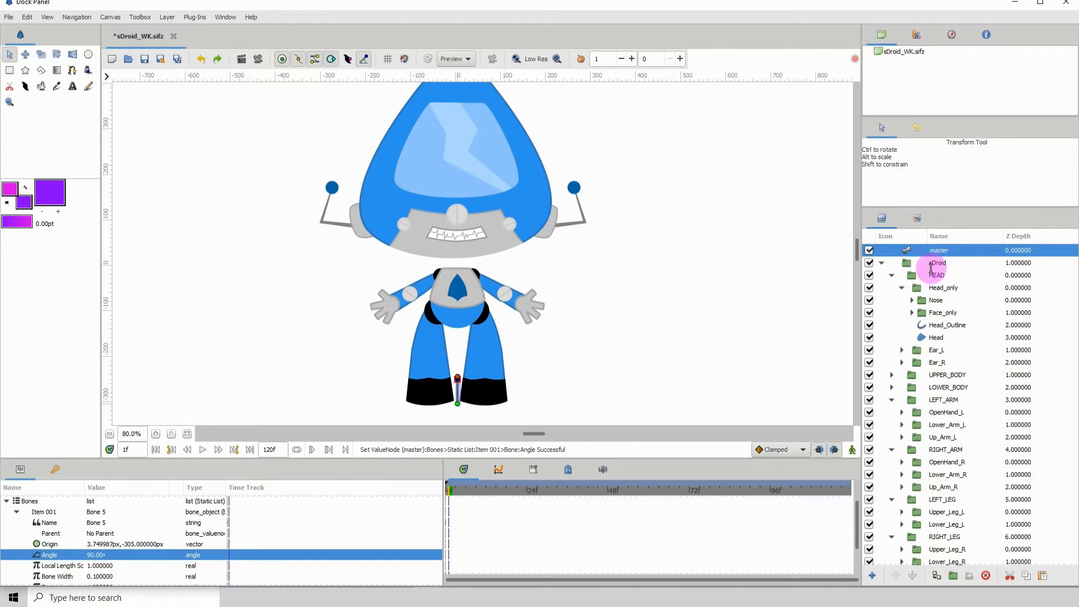
Add a second Skeleton layer inside the sDroid group, directly above the HEAD group
click(936, 275)
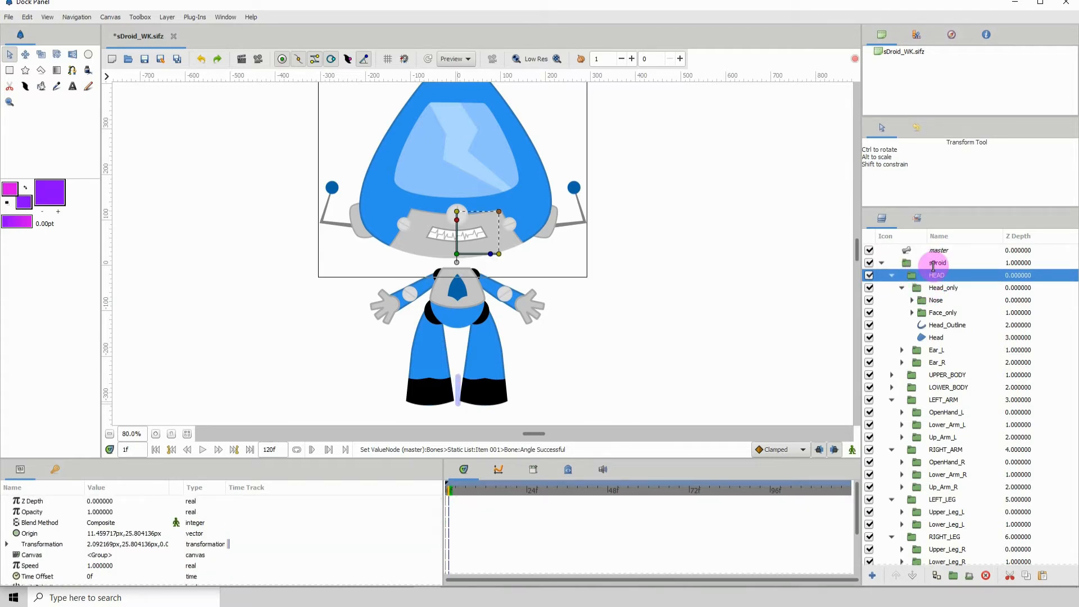
click(936, 262)
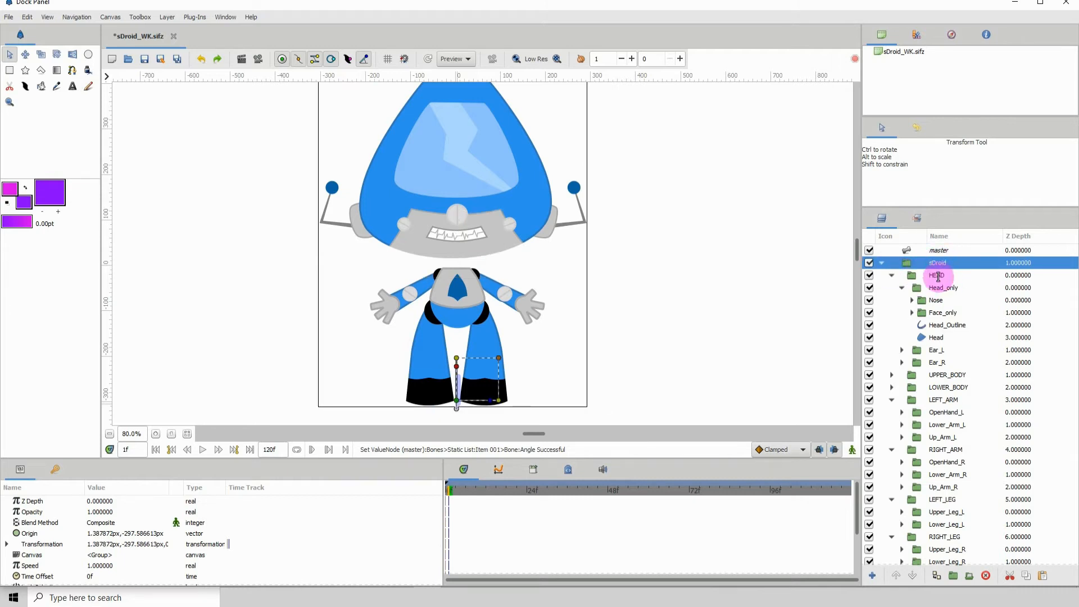
click(938, 275)
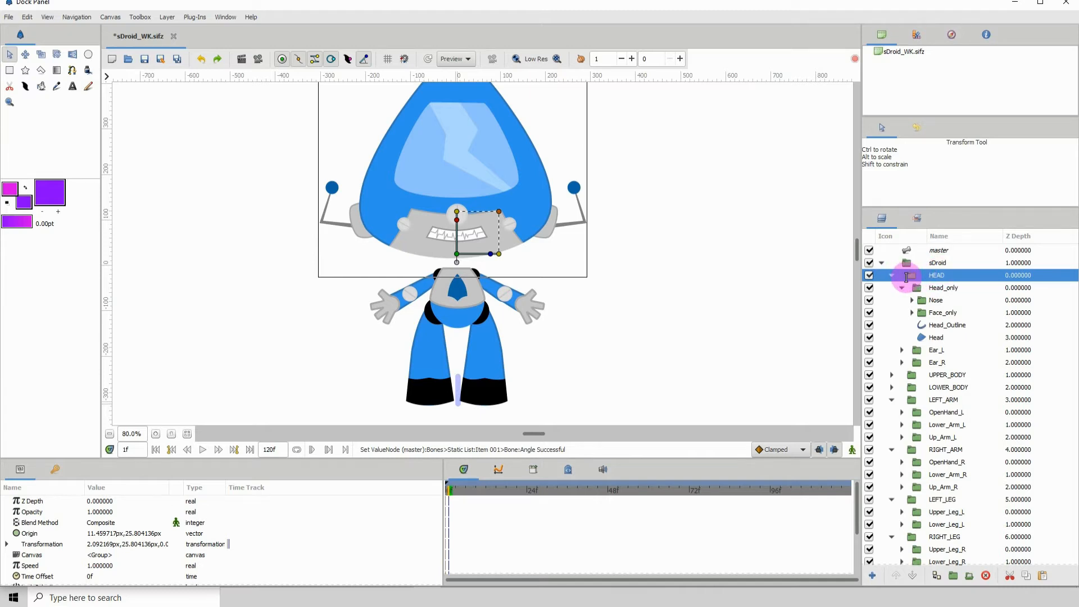
right_click(930, 279)
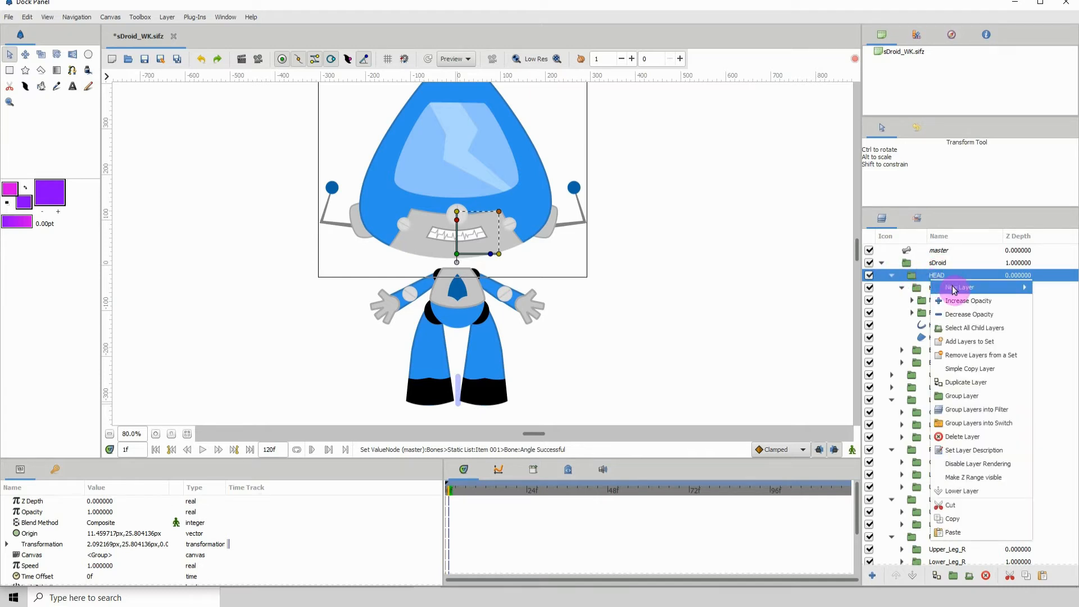
mouse_move(953, 288)
mouse_move(882, 383)
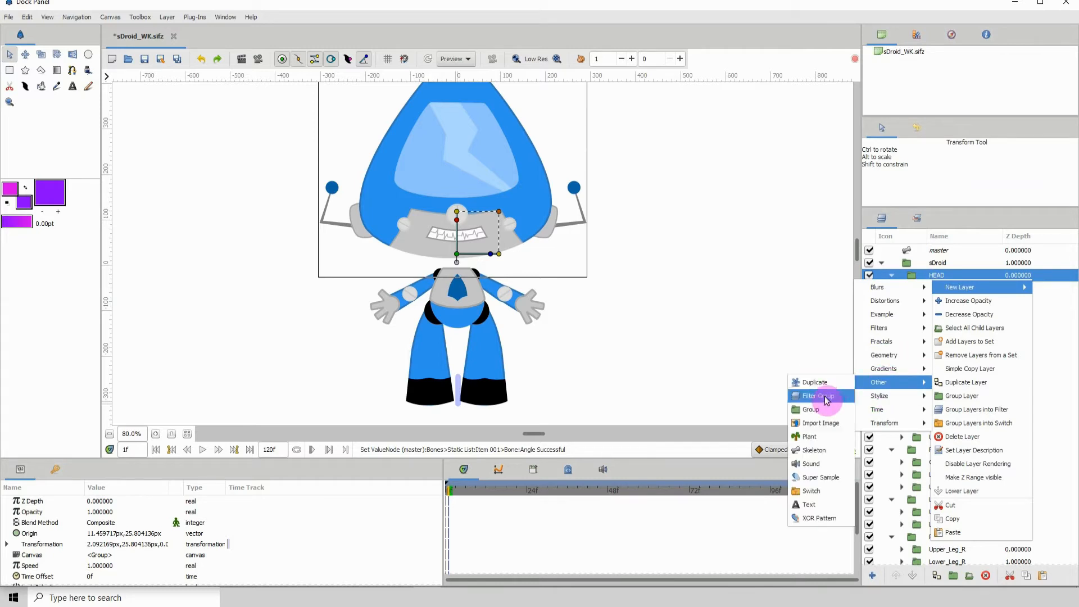
click(814, 450)
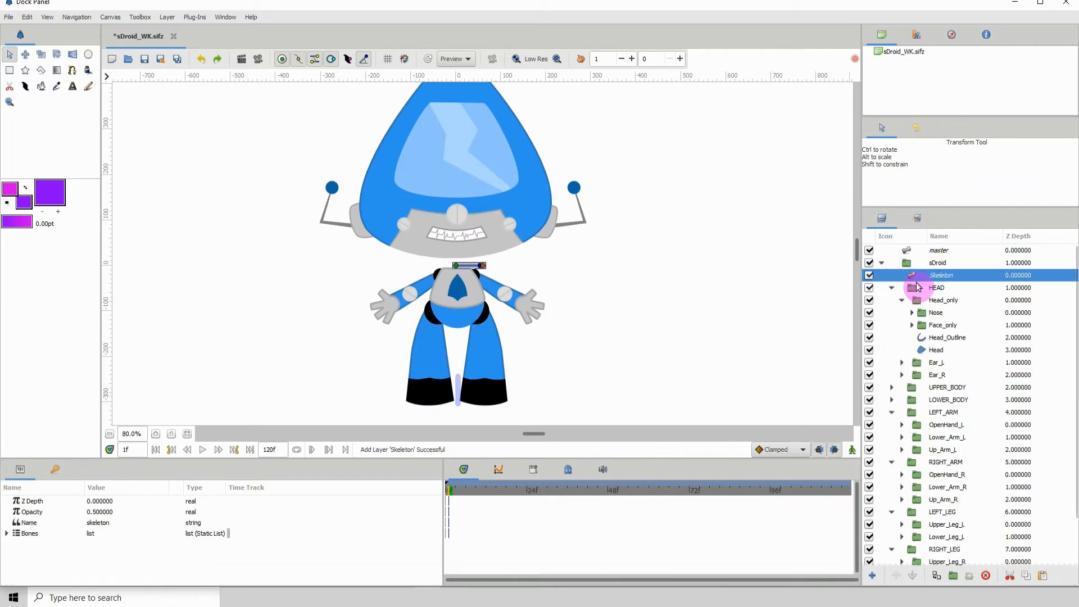
Switch the sDroid group's visibility off and on to check that it covers the whole character
click(937, 263)
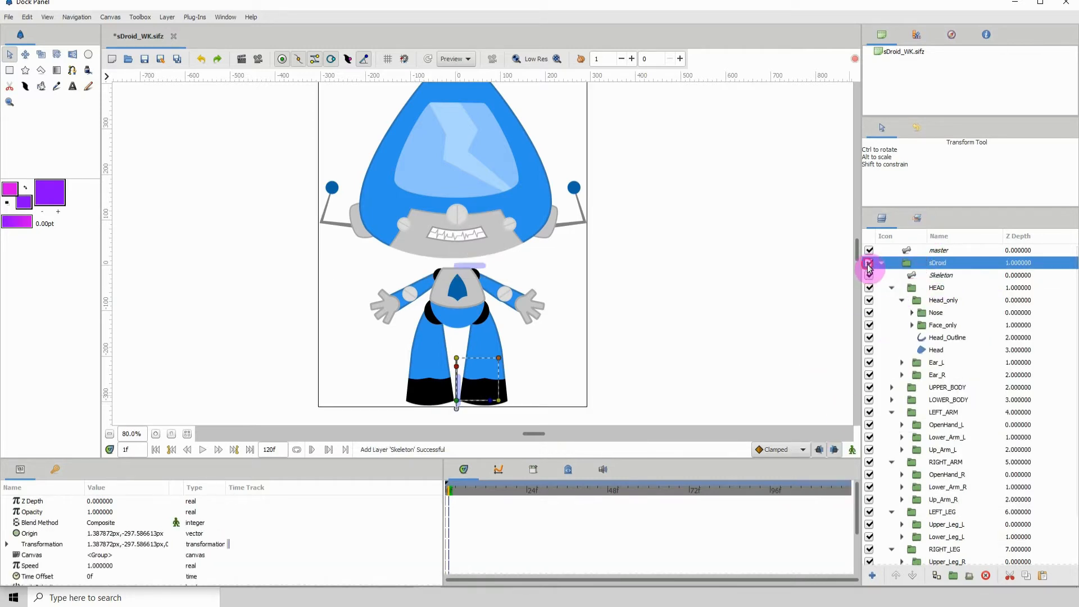
click(869, 263)
click(869, 263)
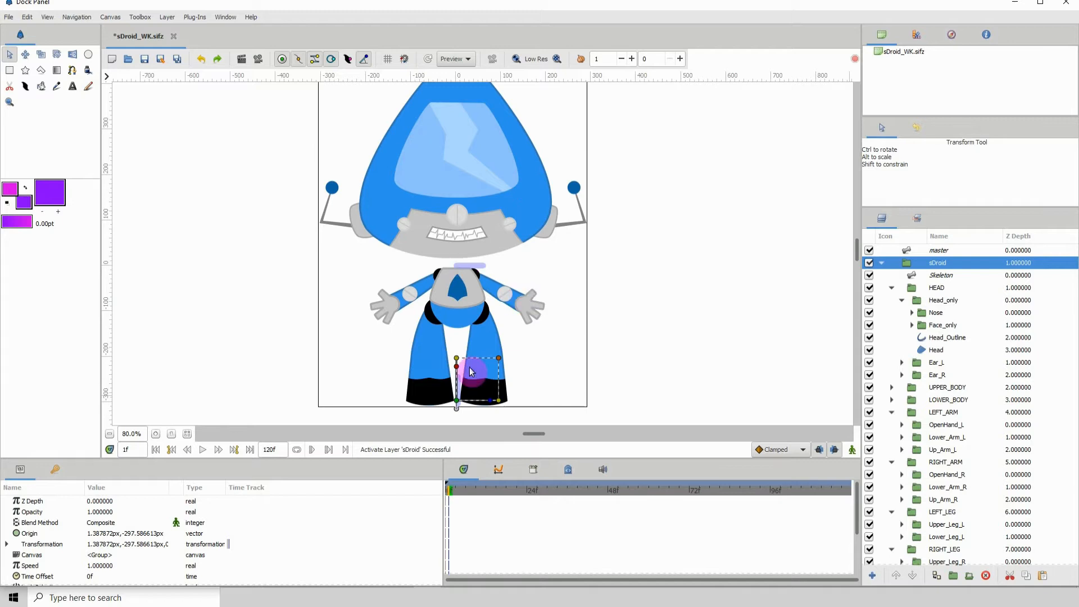
Name the new skeleton layer "body" and place its bone upright from the waist, at about 1.25 px, -78.75 px, to the top of the torso
double_click(942, 278)
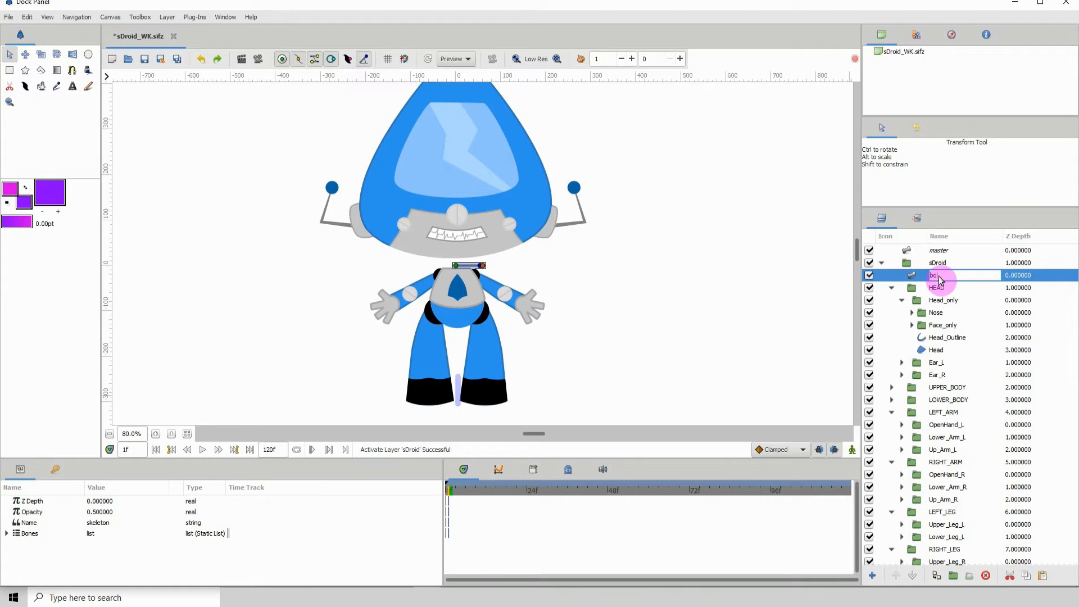
key(Return)
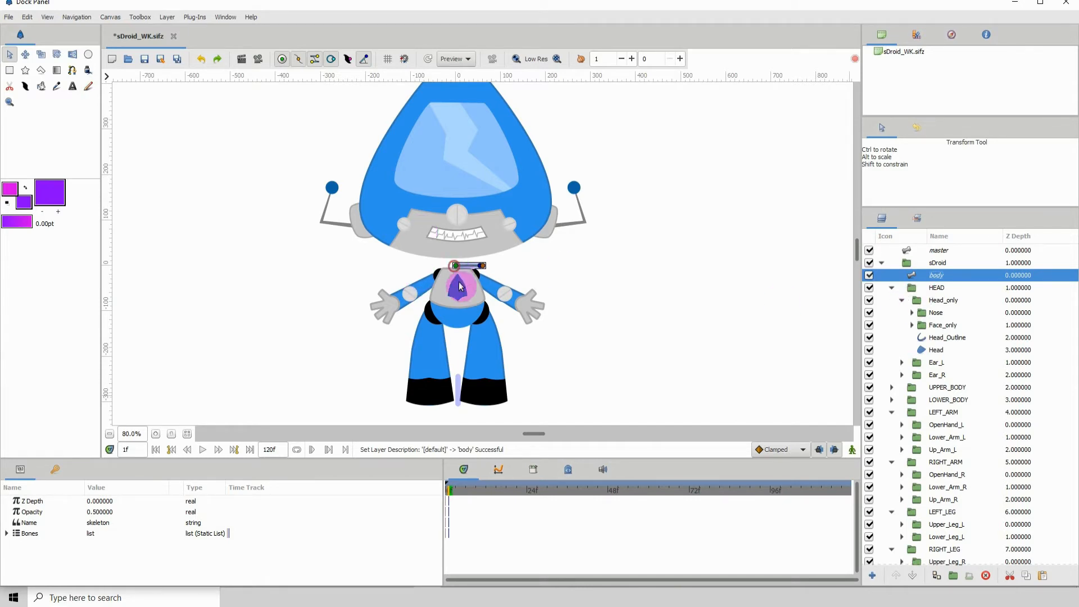
drag(455, 265, 460, 305)
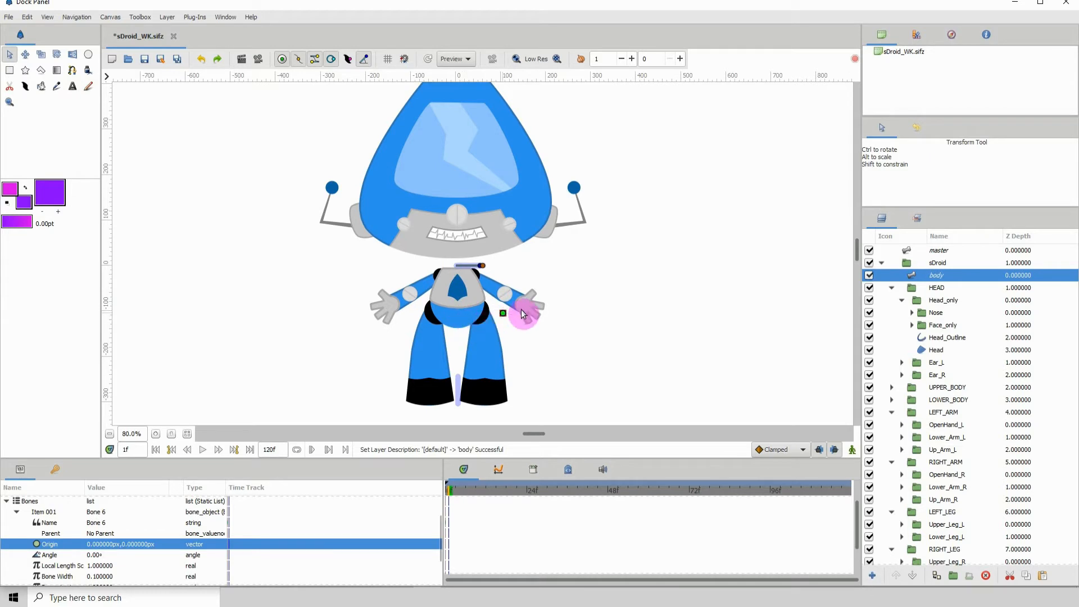
drag(455, 265, 456, 301)
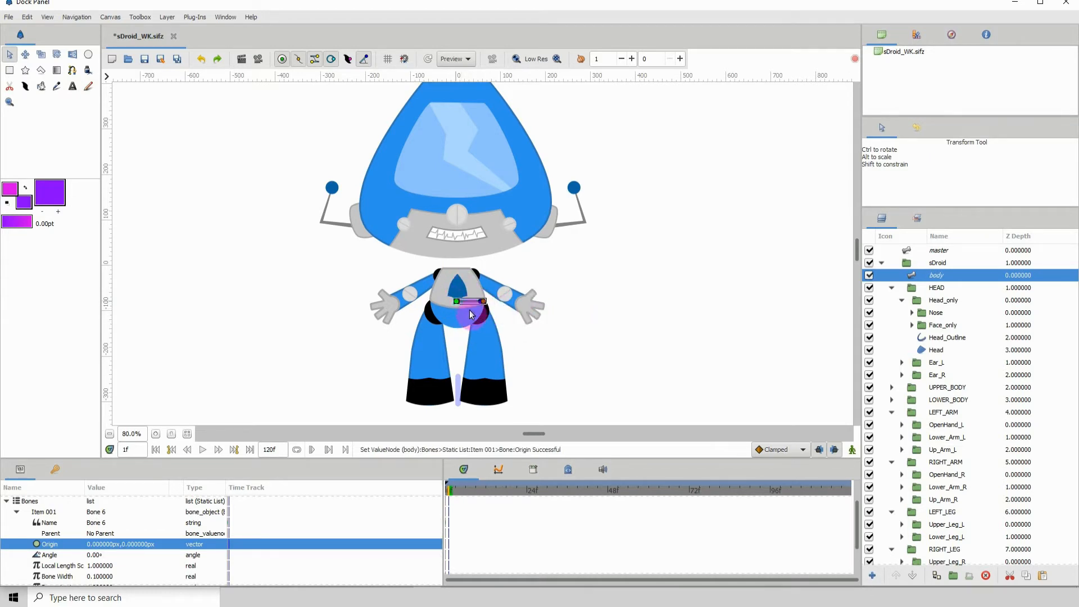
drag(483, 302, 454, 269)
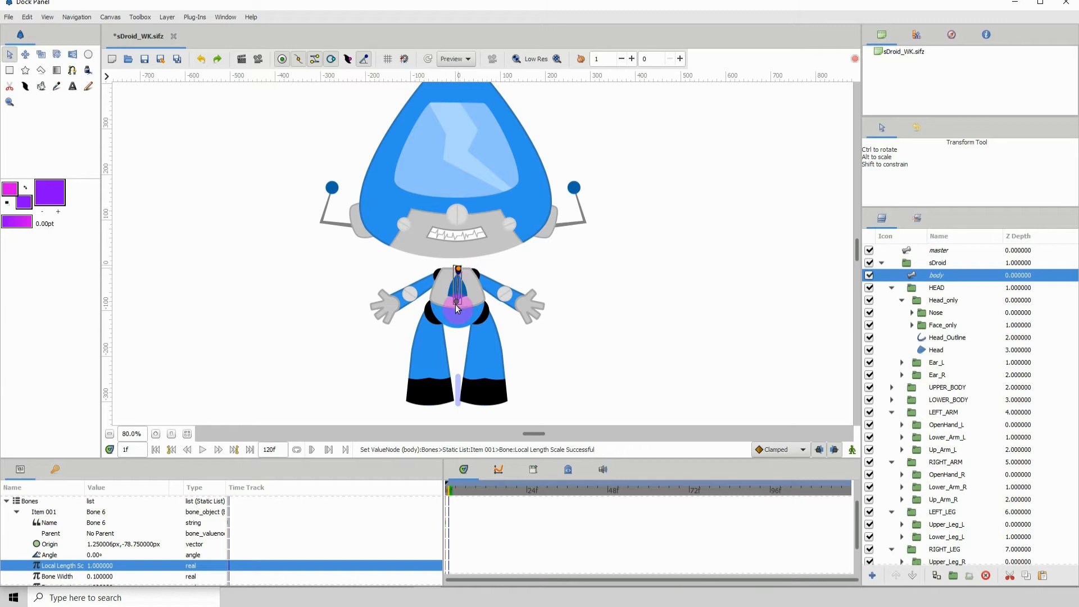
Create a child bone from the body skeleton's torso bone
right_click(461, 273)
mouse_move(475, 295)
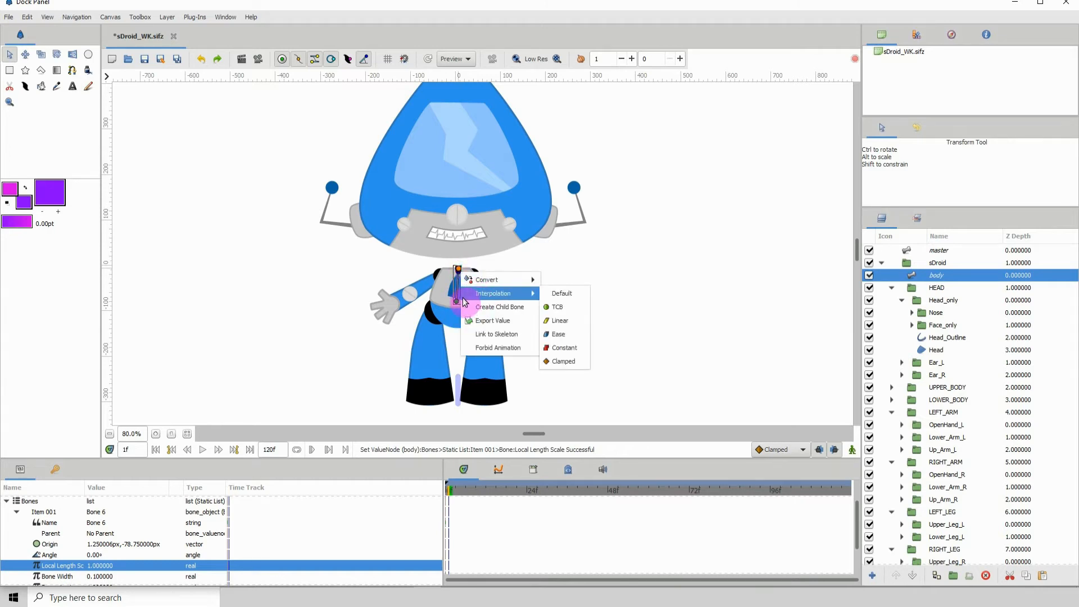
click(456, 302)
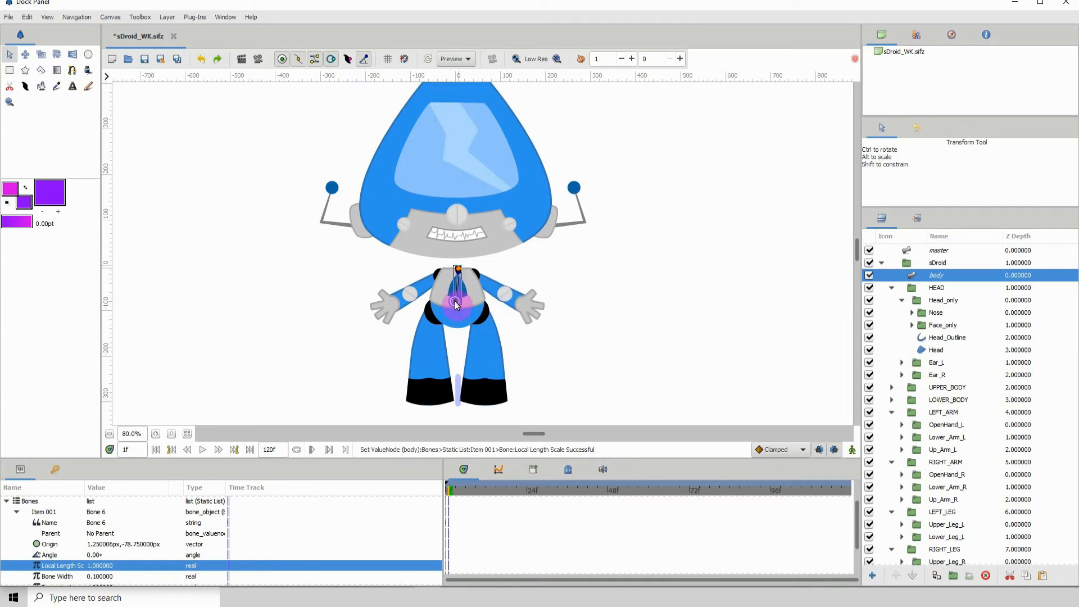
right_click(457, 302)
click(495, 337)
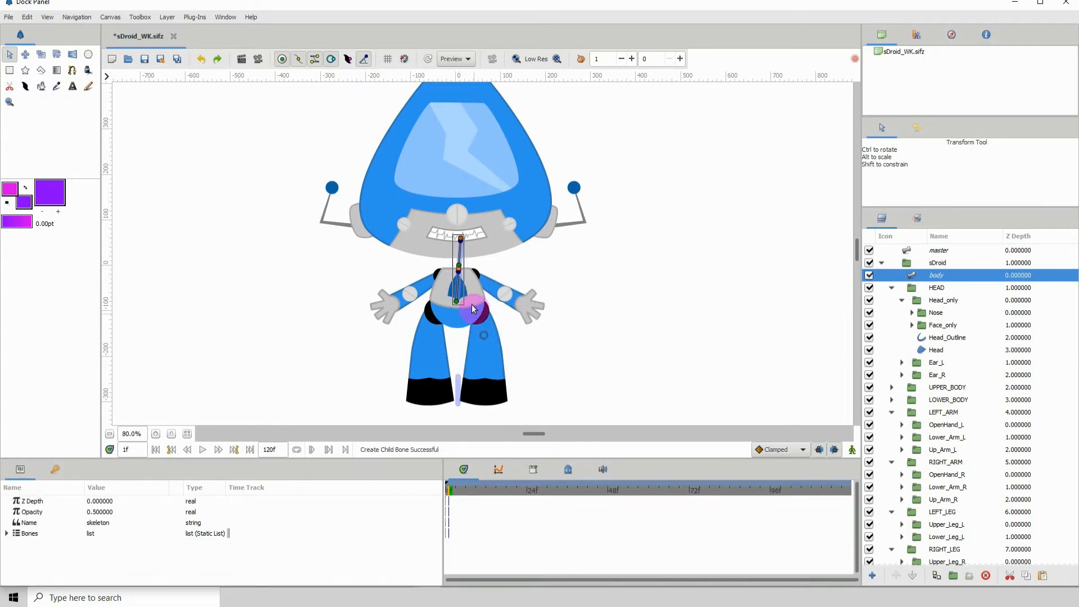
Move the child bone's origin sideways off the torso bone, and shift the parent torso bone slightly up toward the same side
click(458, 267)
drag(458, 267, 488, 251)
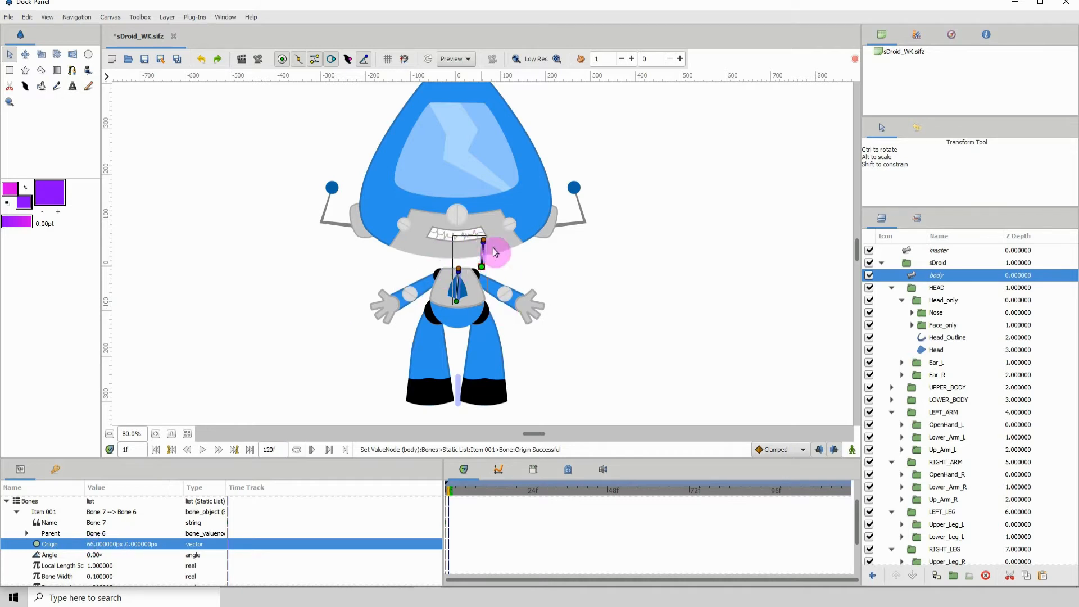
click(456, 302)
click(459, 306)
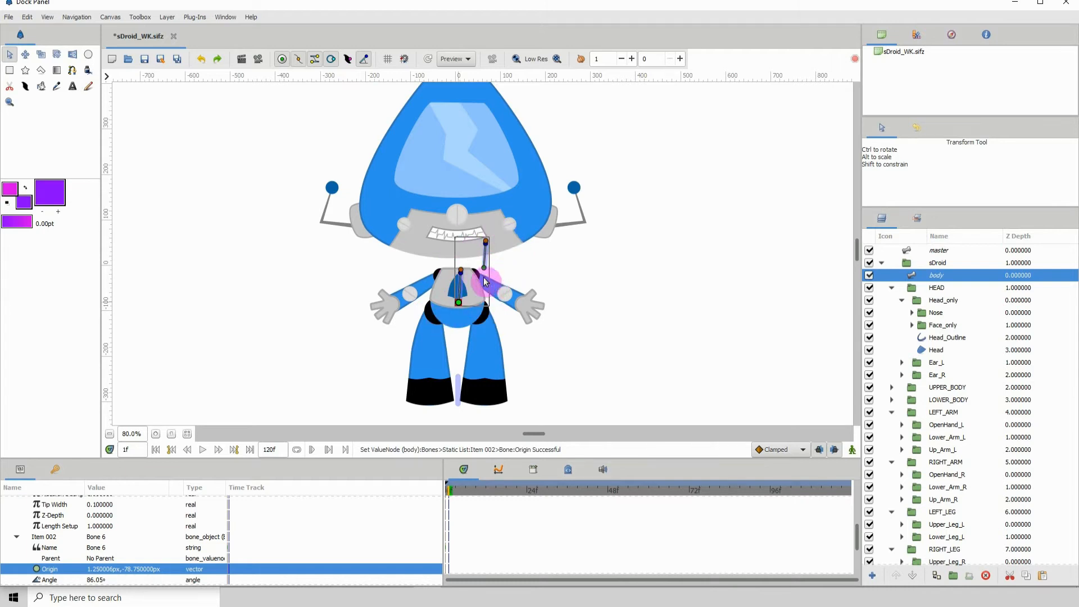
mouse_move(459, 304)
mouse_down()
mouse_move(387, 284)
mouse_move(321, 291)
mouse_move(470, 291)
mouse_up()
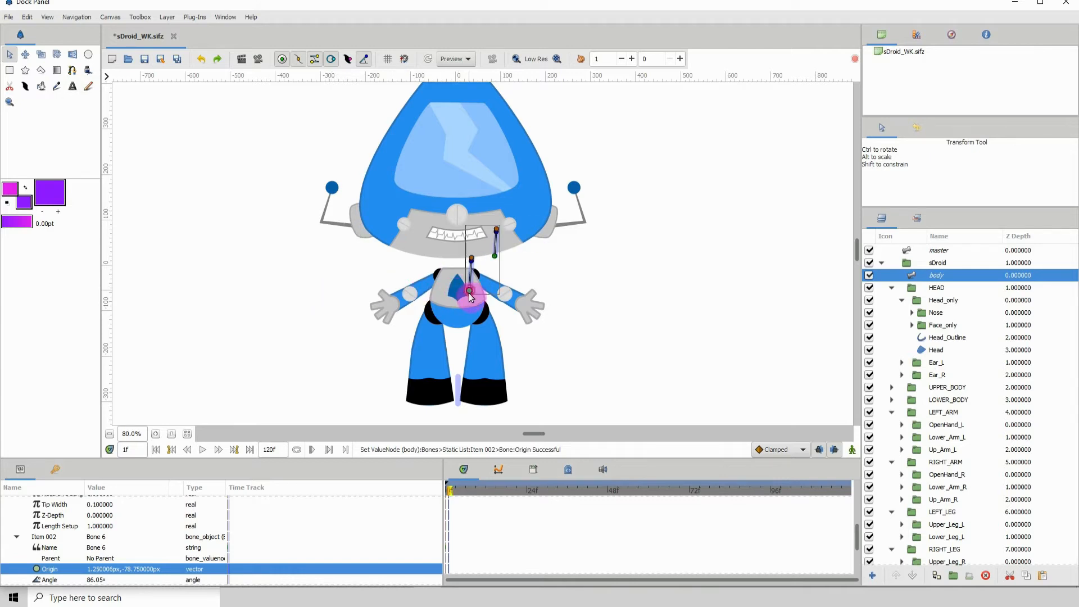
Swing and stretch the child bone's tip so it slopes down toward the robot's arm, and check the options available on its tip
drag(498, 230, 511, 269)
click(529, 262)
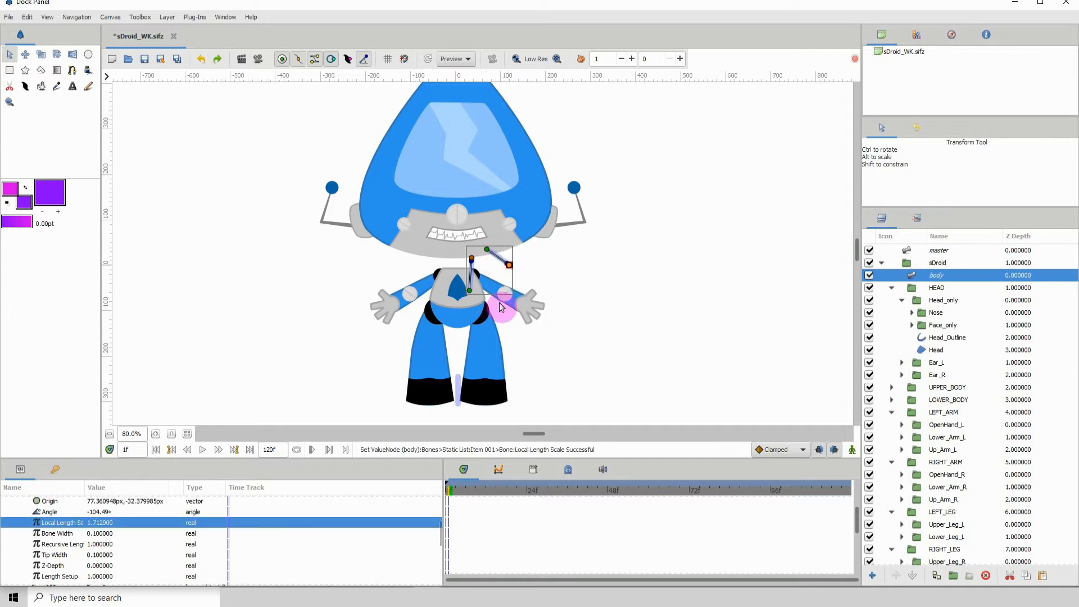
right_click(510, 268)
click(542, 295)
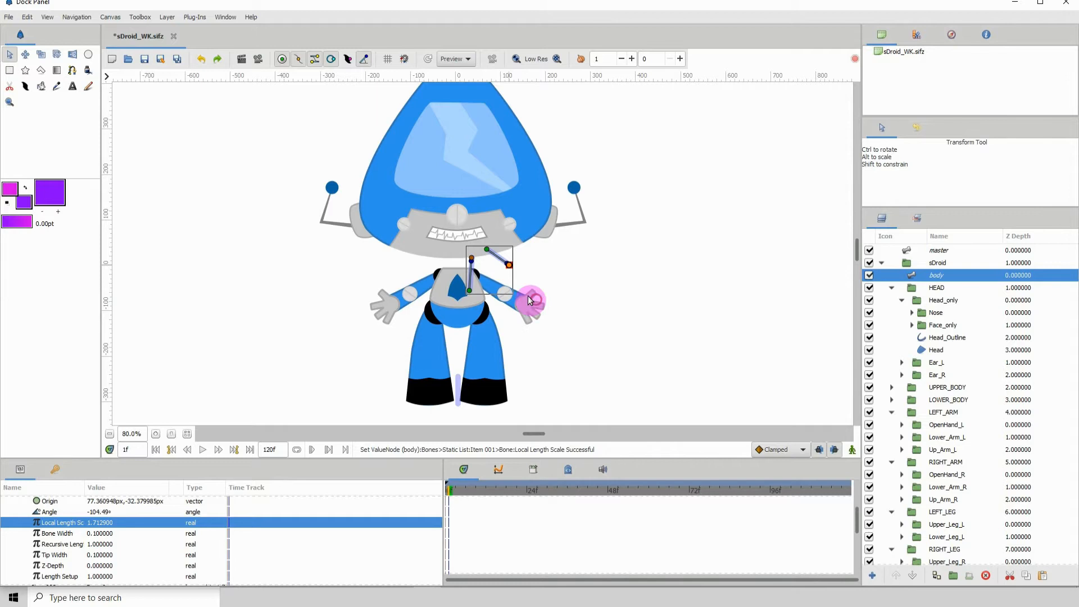
Extend the arm bone with a child bone angled toward the hand, and create a further child bone from that bone's tip
click(510, 265)
drag(521, 272, 521, 271)
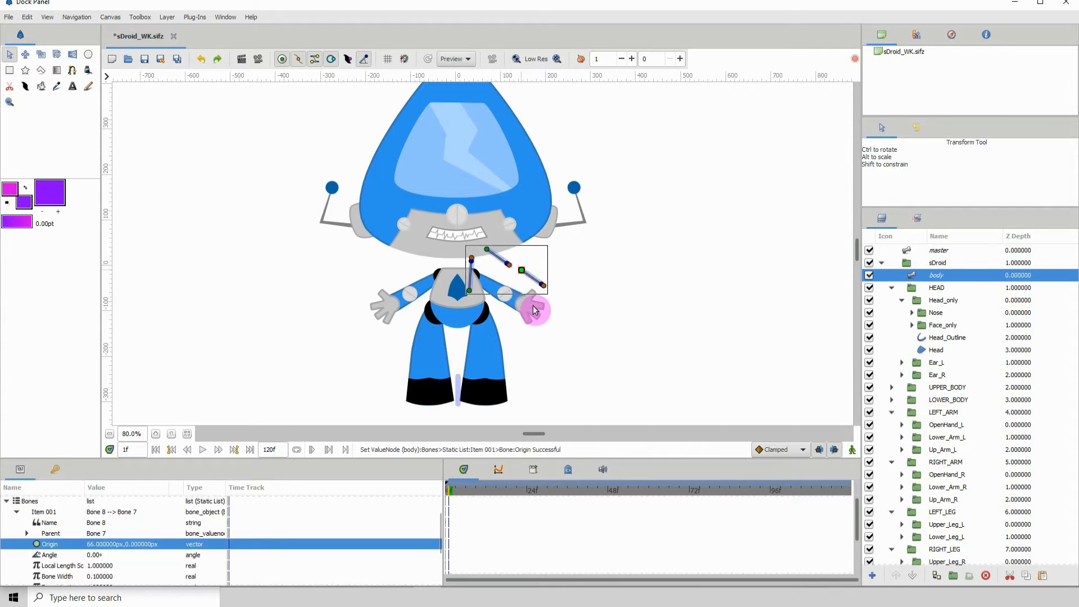
right_click(545, 290)
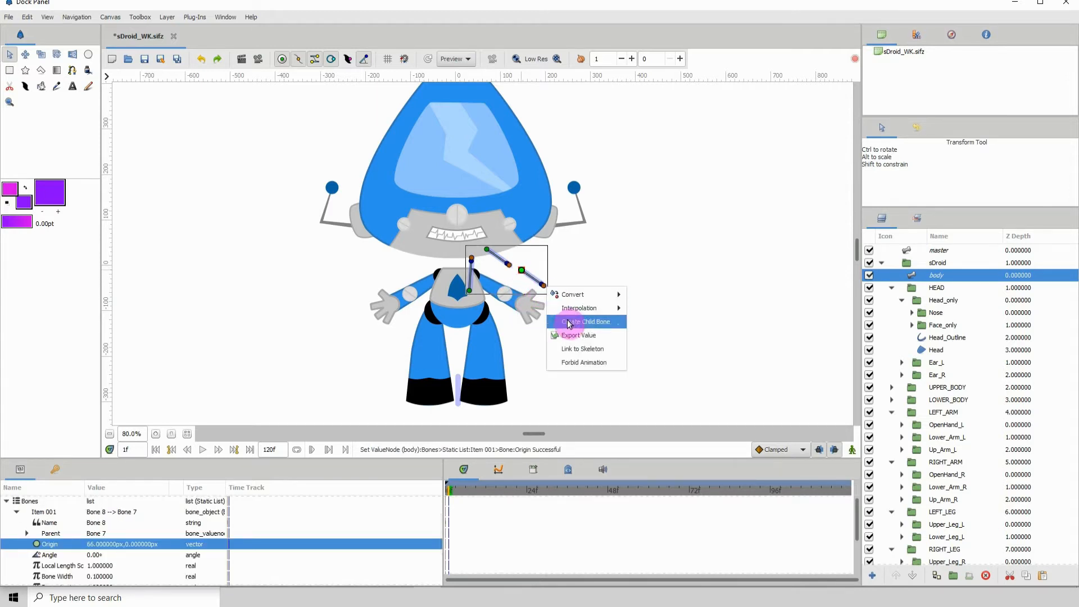
click(568, 319)
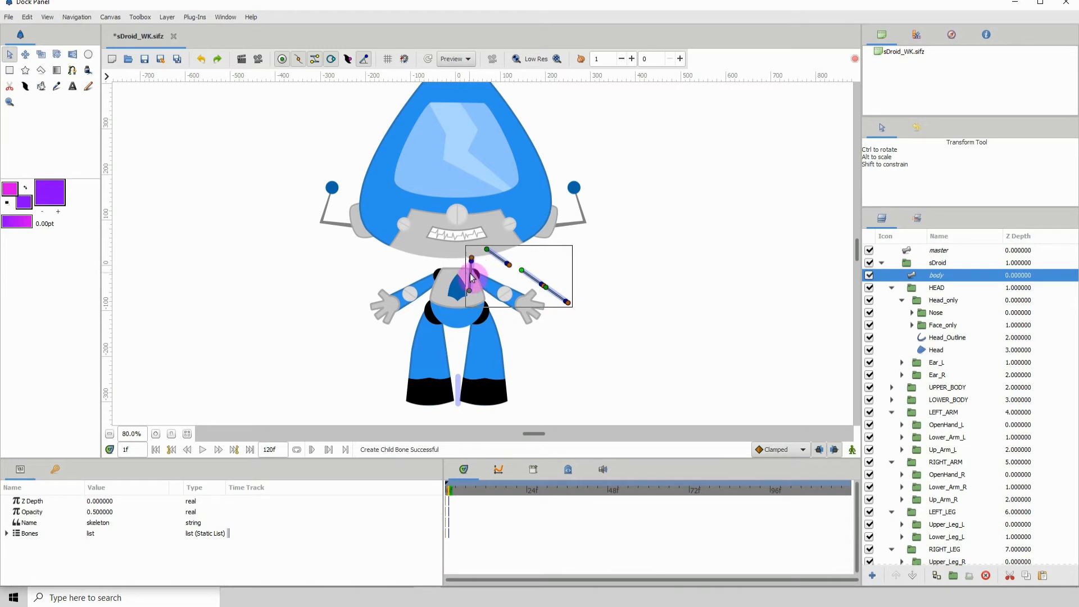
Centre the parent torso bone on the robot's chest and create another child bone from it for the opposite arm
click(471, 265)
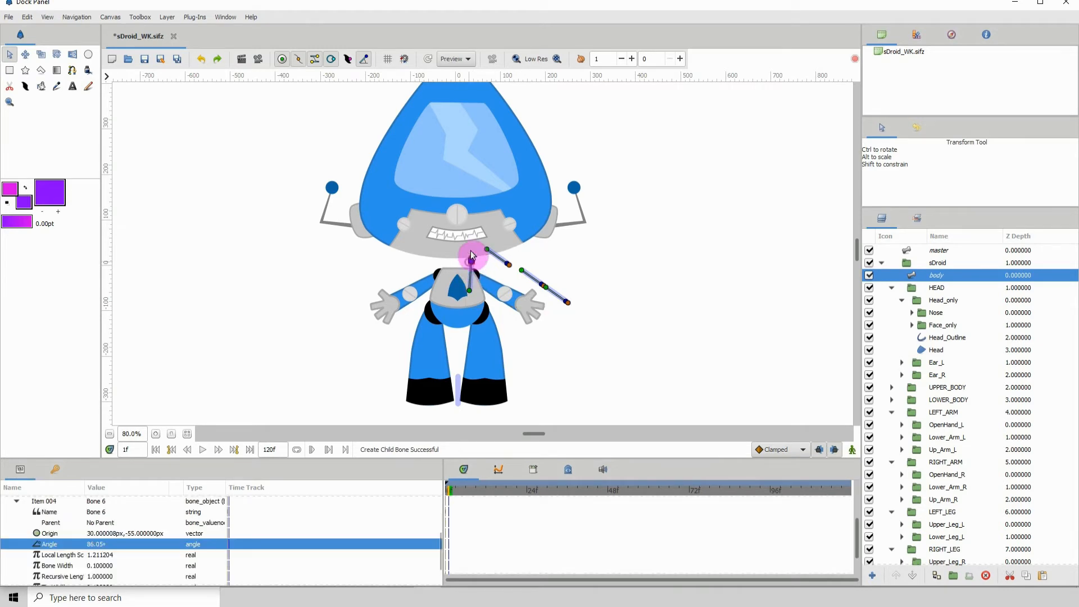
drag(471, 295, 458, 291)
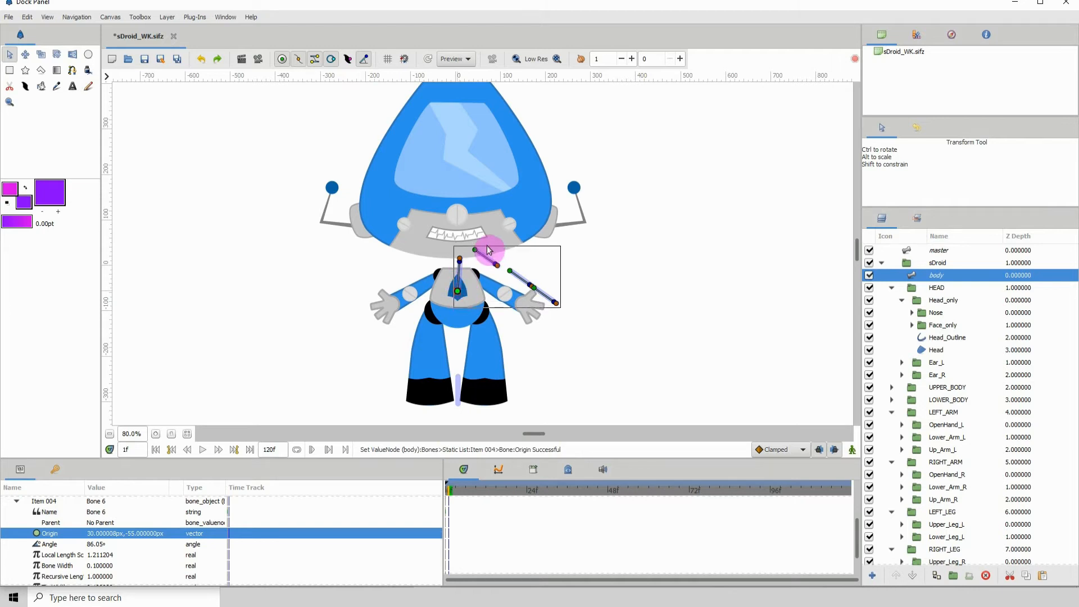
right_click(458, 289)
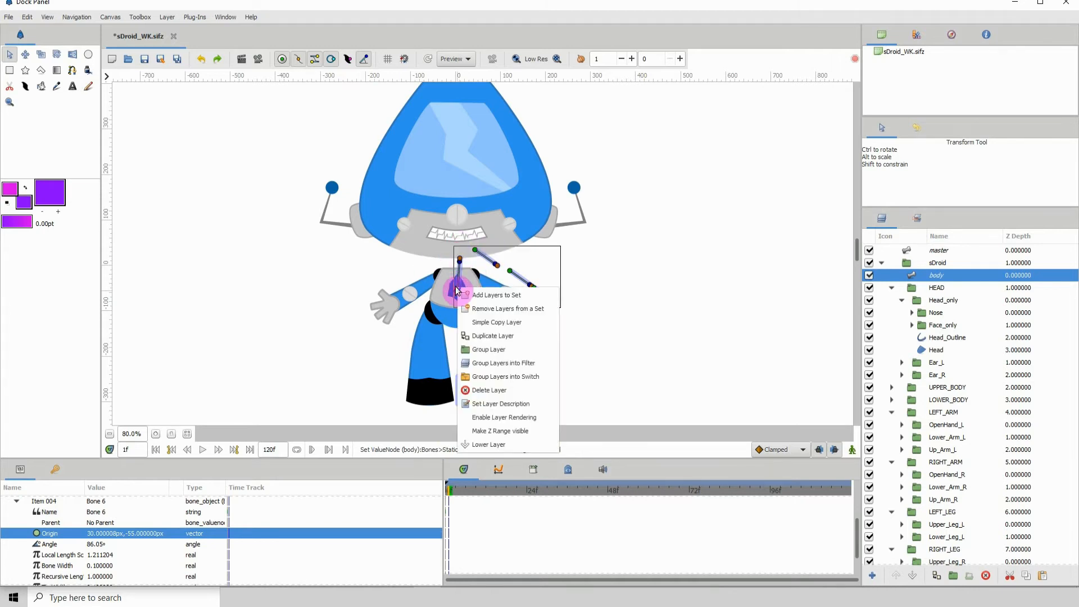
click(450, 284)
right_click(458, 291)
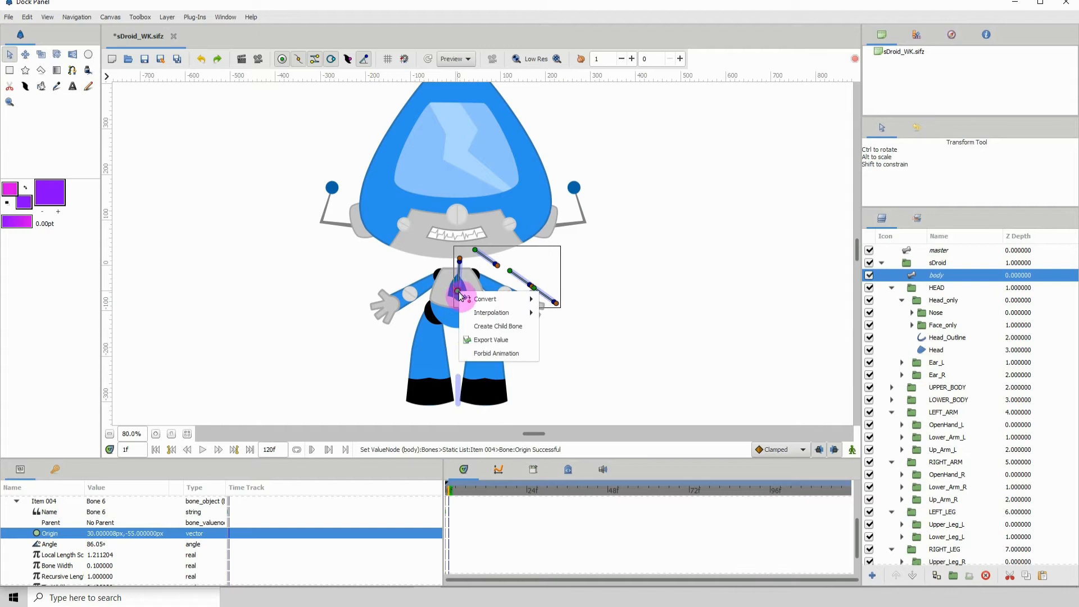
click(482, 326)
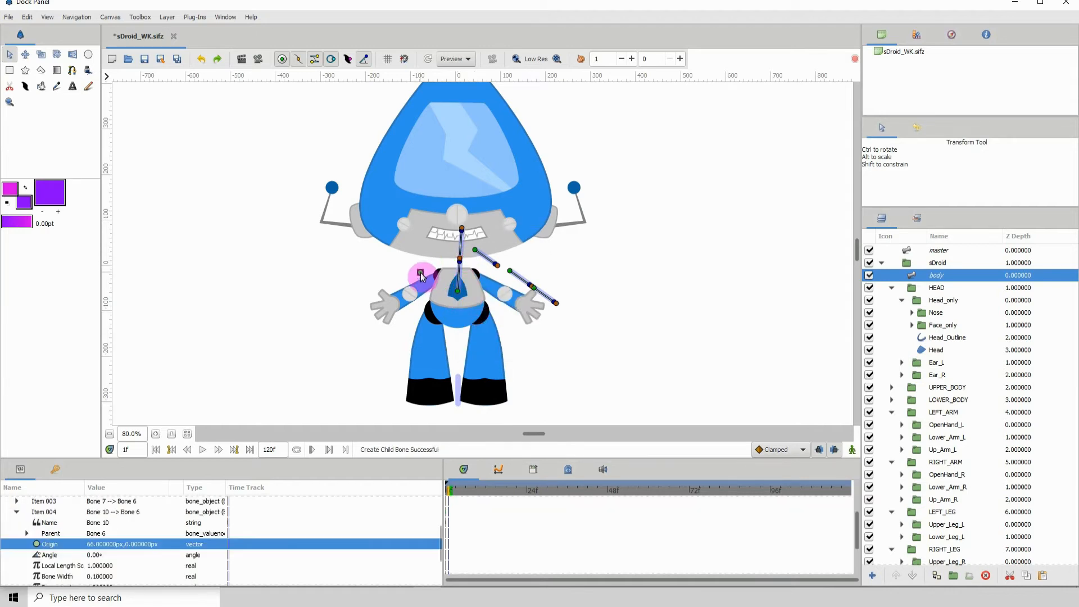
Slope the new child bone down above the opposite arm and extend it with two successive child bones
mouse_move(431, 267)
mouse_down()
mouse_move(425, 241)
mouse_move(411, 271)
mouse_up()
right_click(409, 275)
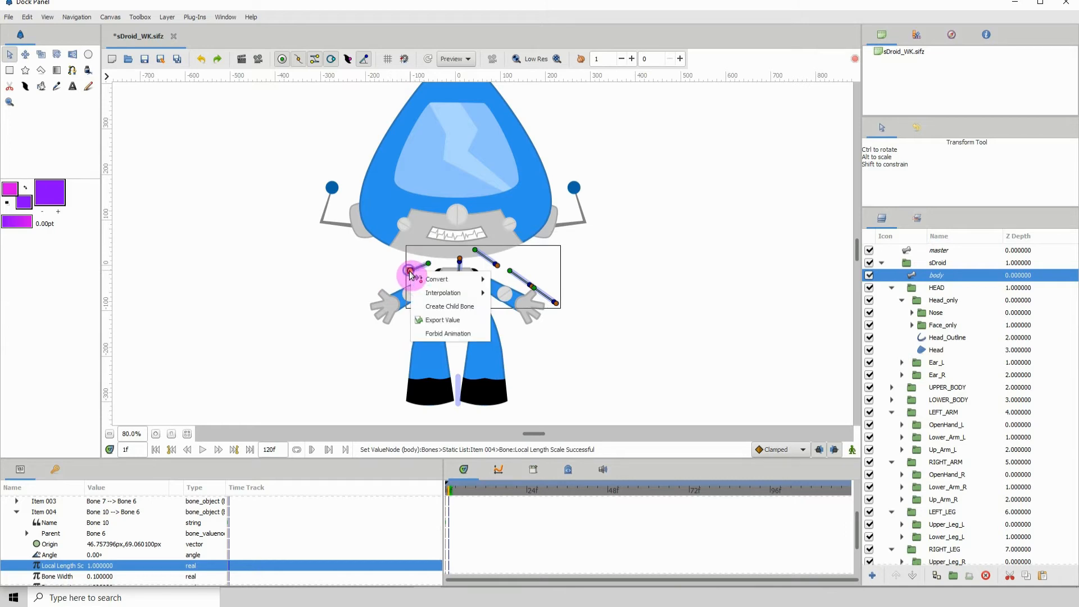
click(434, 306)
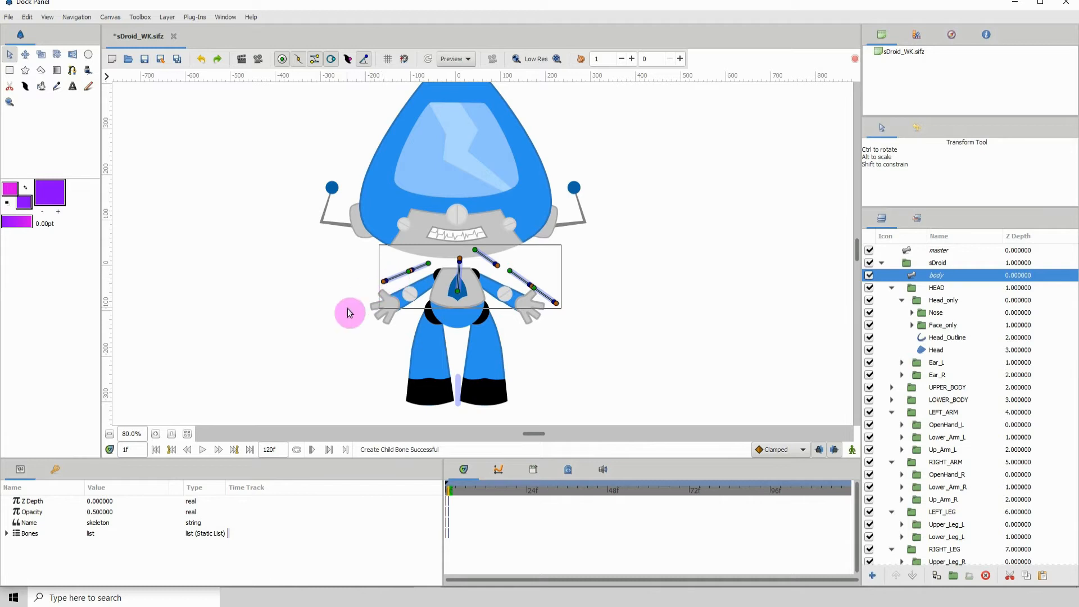
click(386, 282)
right_click(386, 283)
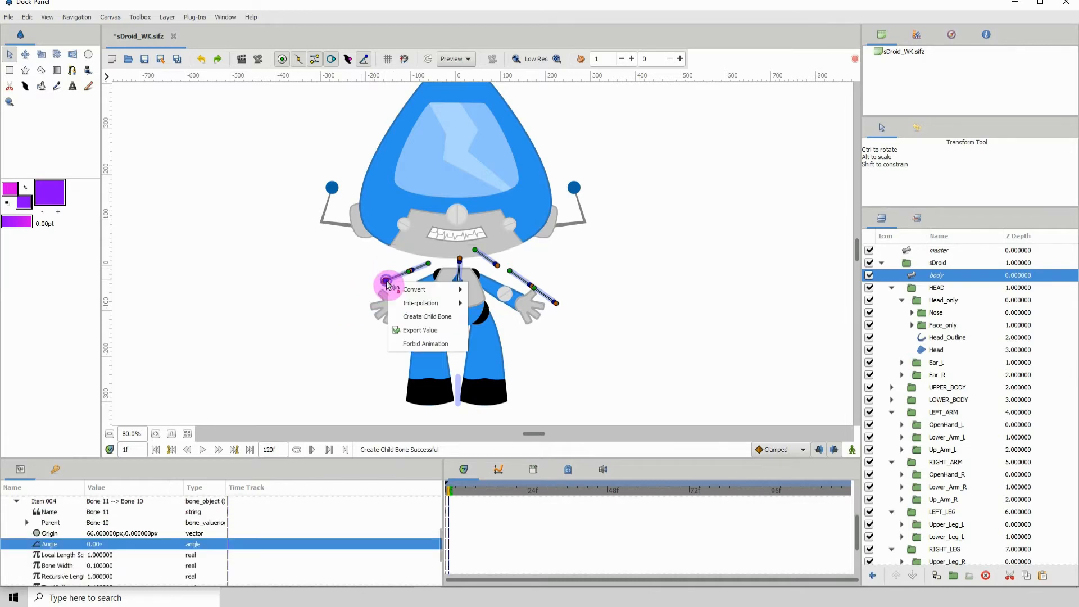
click(422, 318)
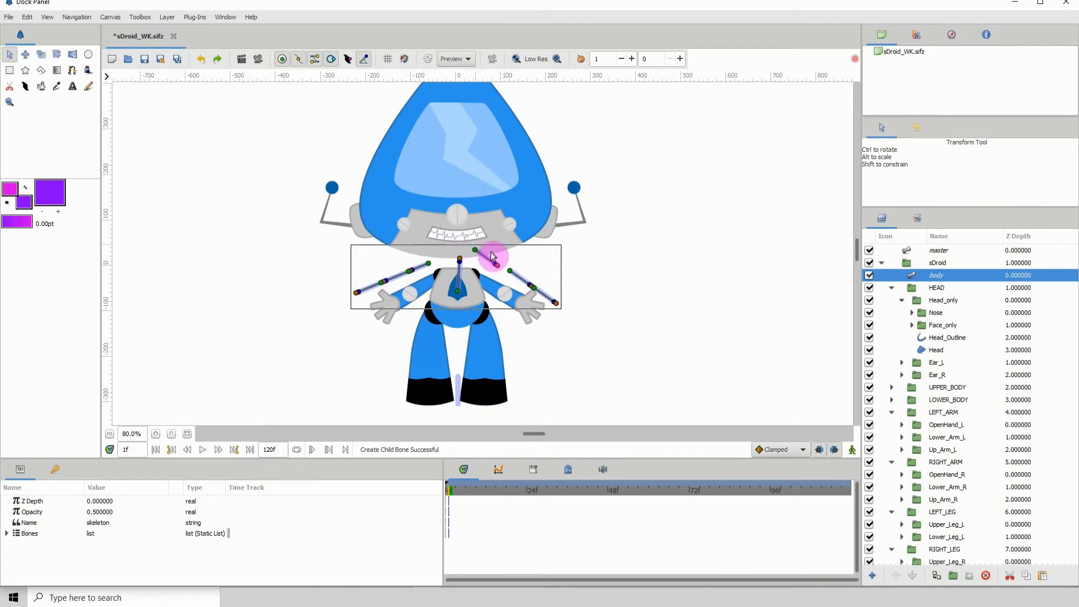
Test-move the parent torso bone up and down together with its child arm bones
drag(455, 296, 455, 294)
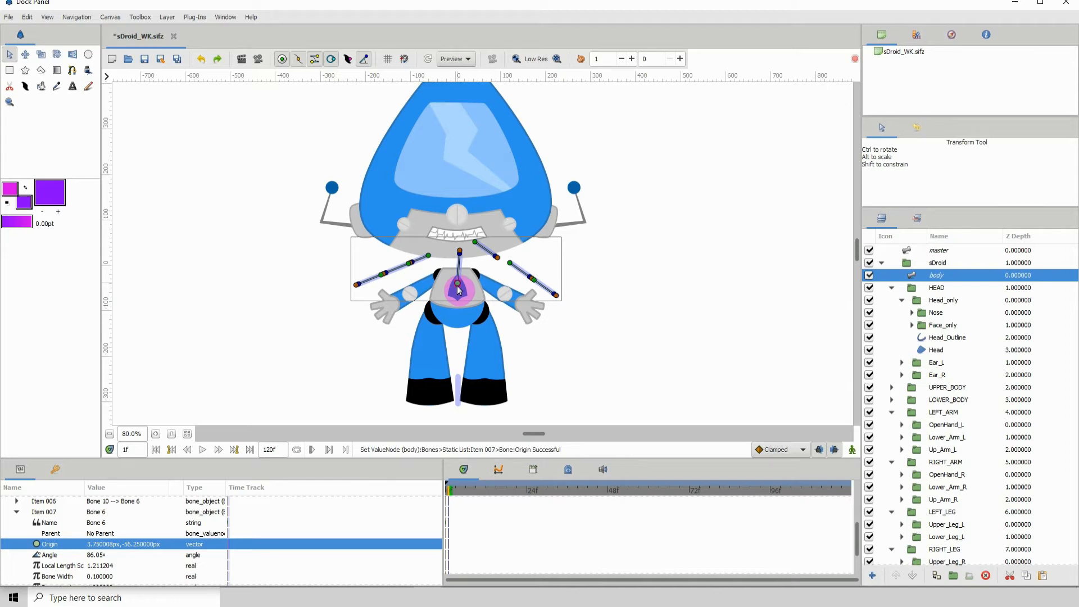
drag(458, 288, 459, 298)
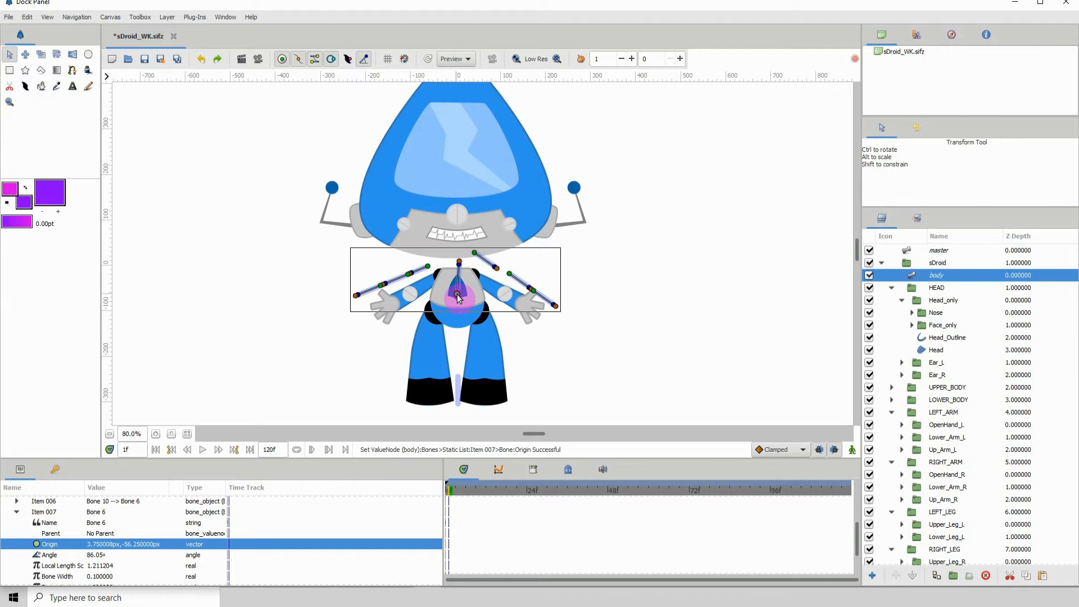
Try rotating the UPPER_BODY group about its origin in both directions, undoing each rotation
click(156, 434)
click(157, 435)
click(157, 435)
click(157, 435)
drag(320, 360, 341, 291)
click(486, 295)
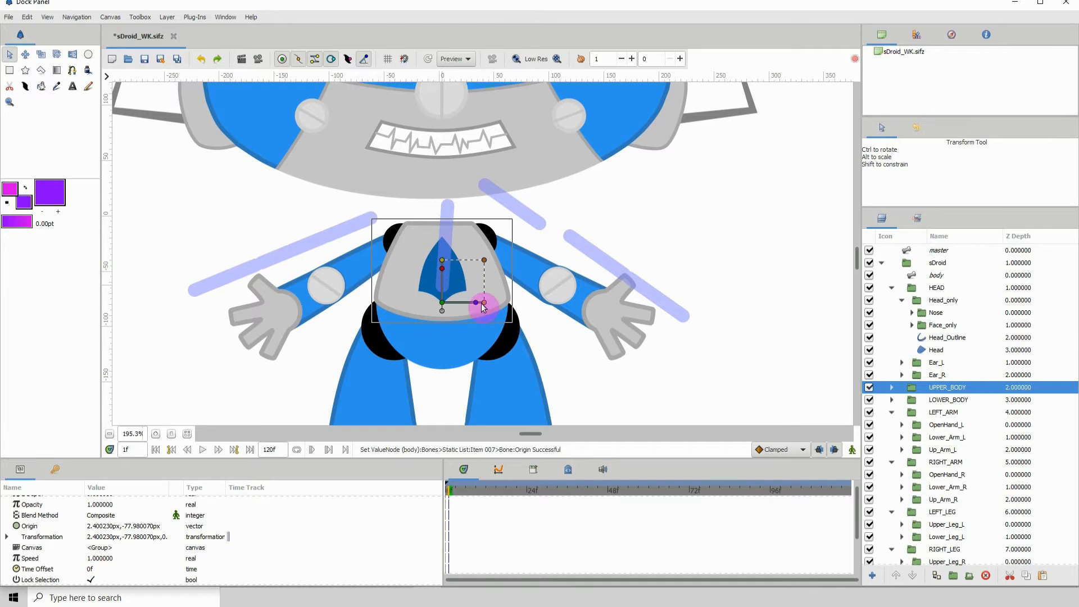
scroll(460, 310, down, 2)
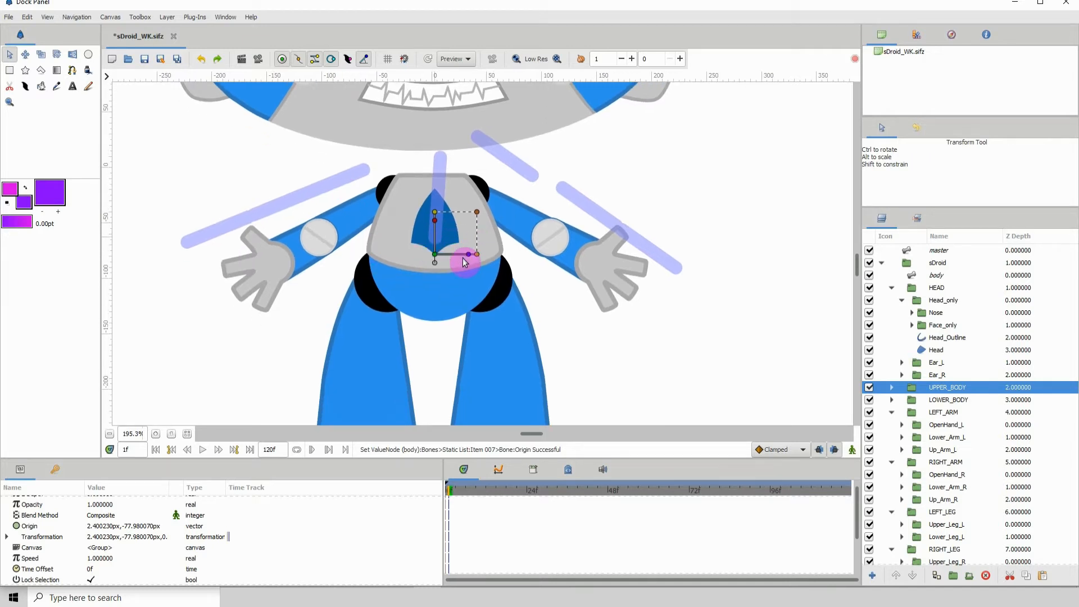
drag(464, 262, 477, 279)
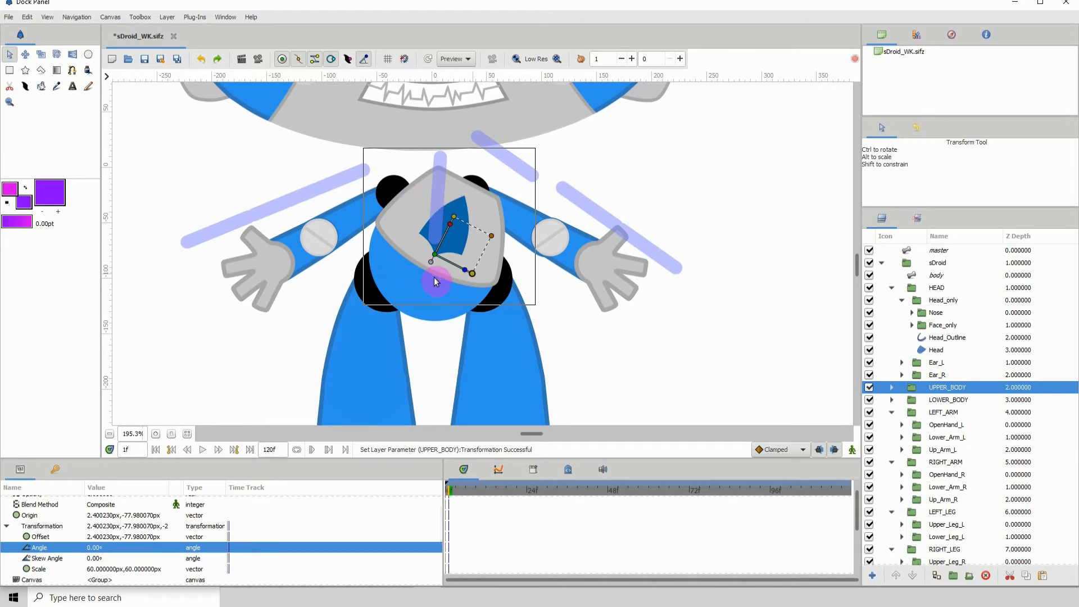
click(200, 58)
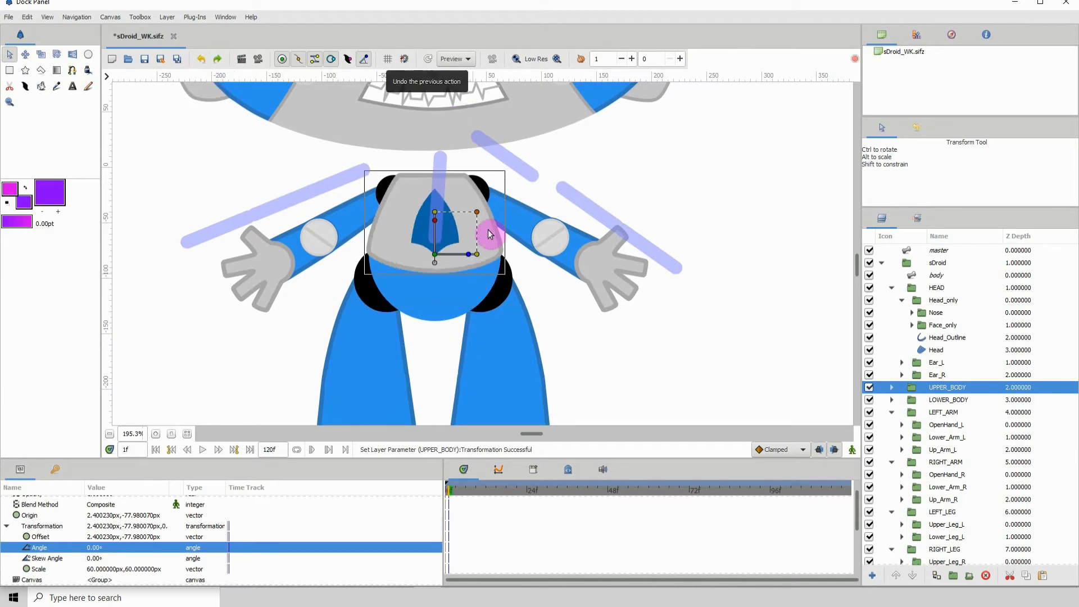
drag(469, 253, 447, 214)
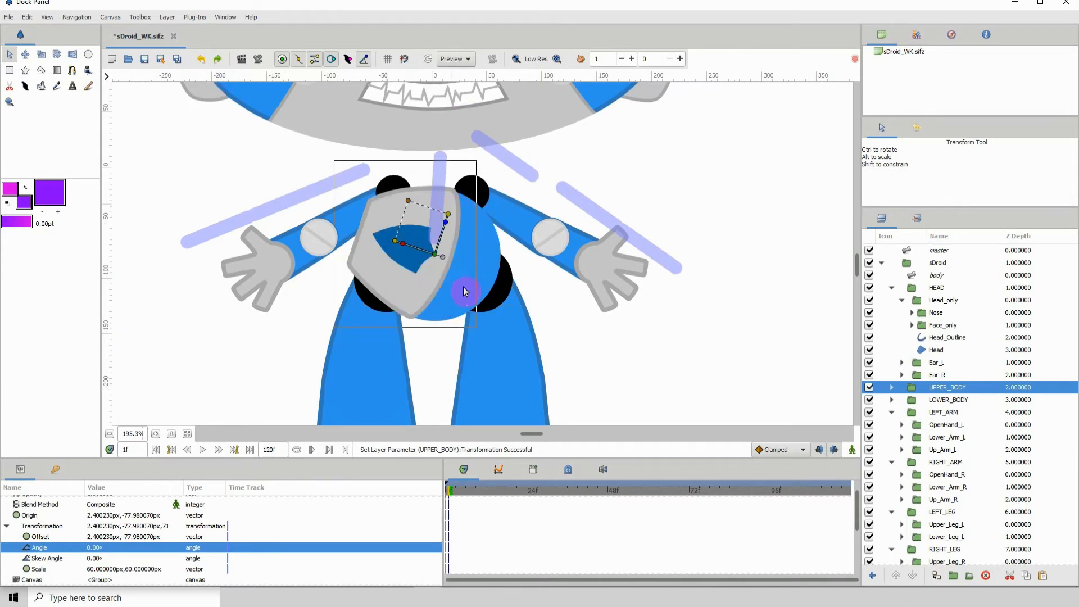
click(201, 58)
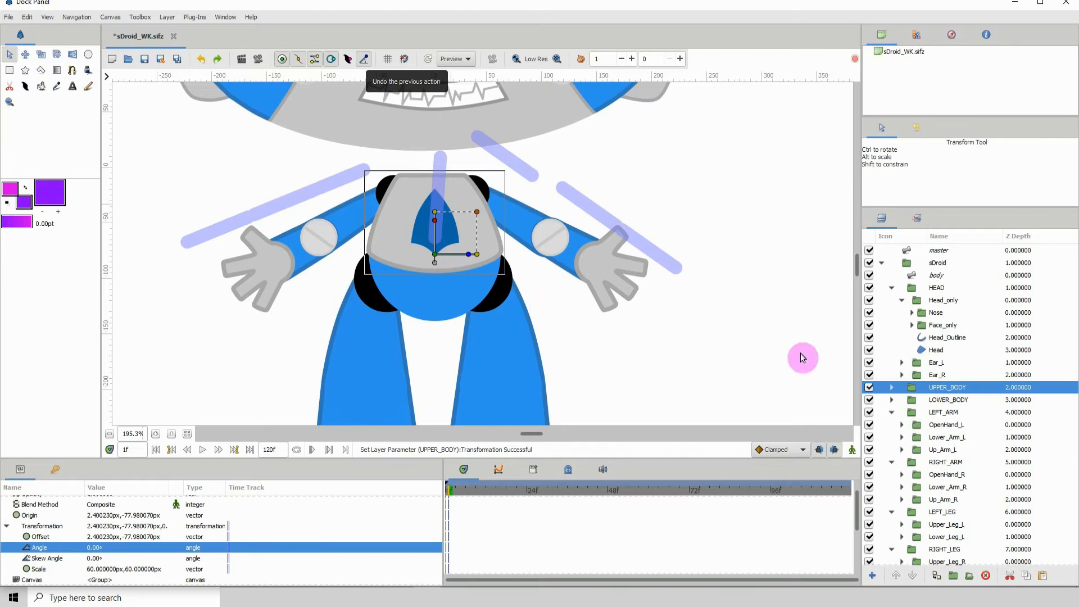
Select the body skeleton together with UPPER_BODY and move the torso bone's origin down toward the UPPER_BODY origin
ctrl+click(934, 276)
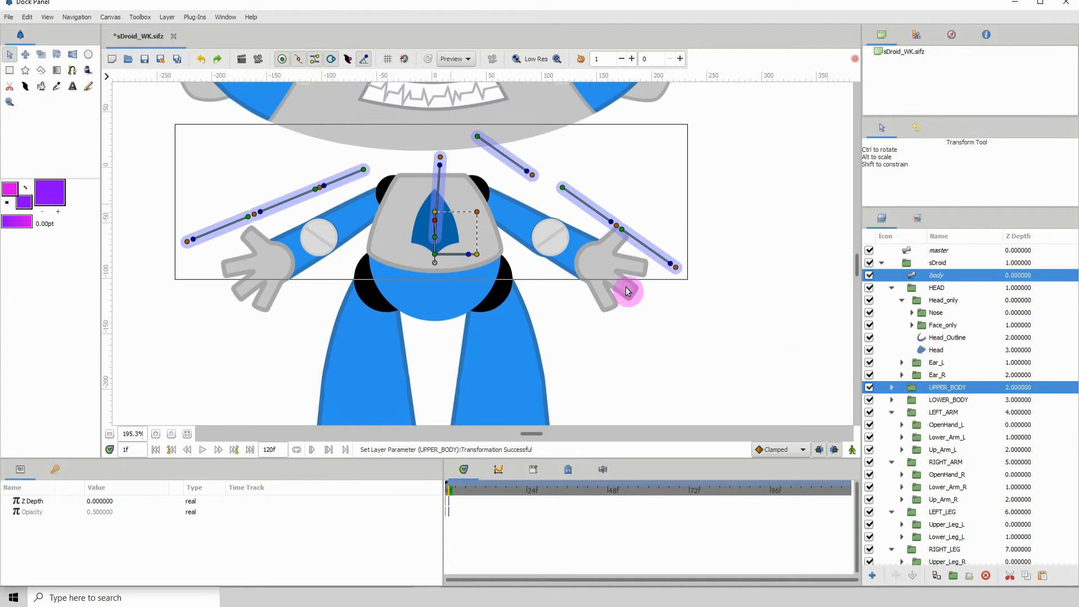
click(156, 434)
click(156, 435)
click(156, 434)
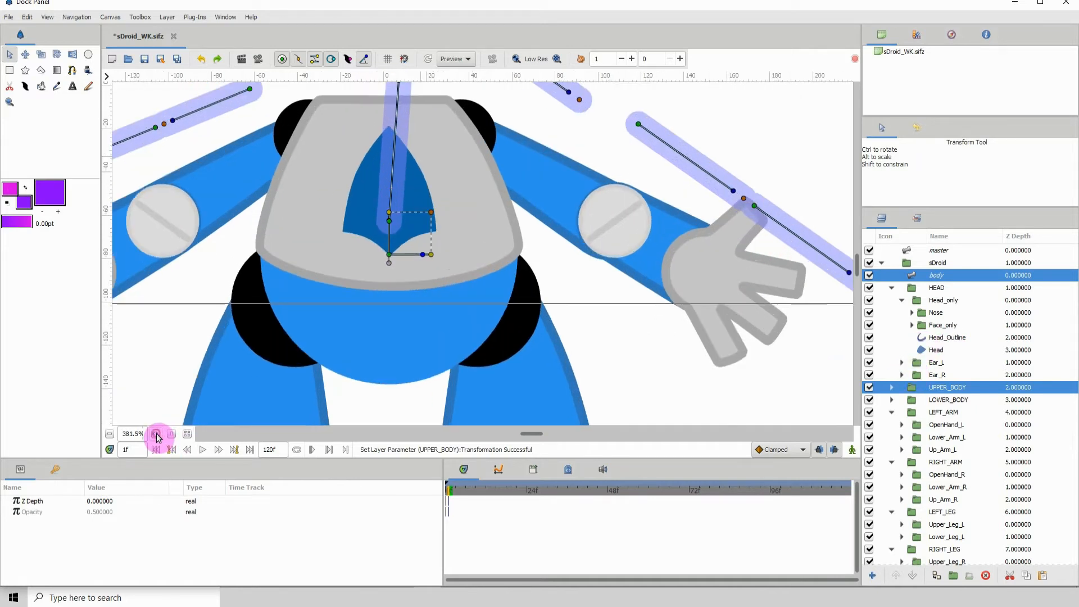
click(156, 435)
click(156, 435)
scroll(250, 346, left, 3)
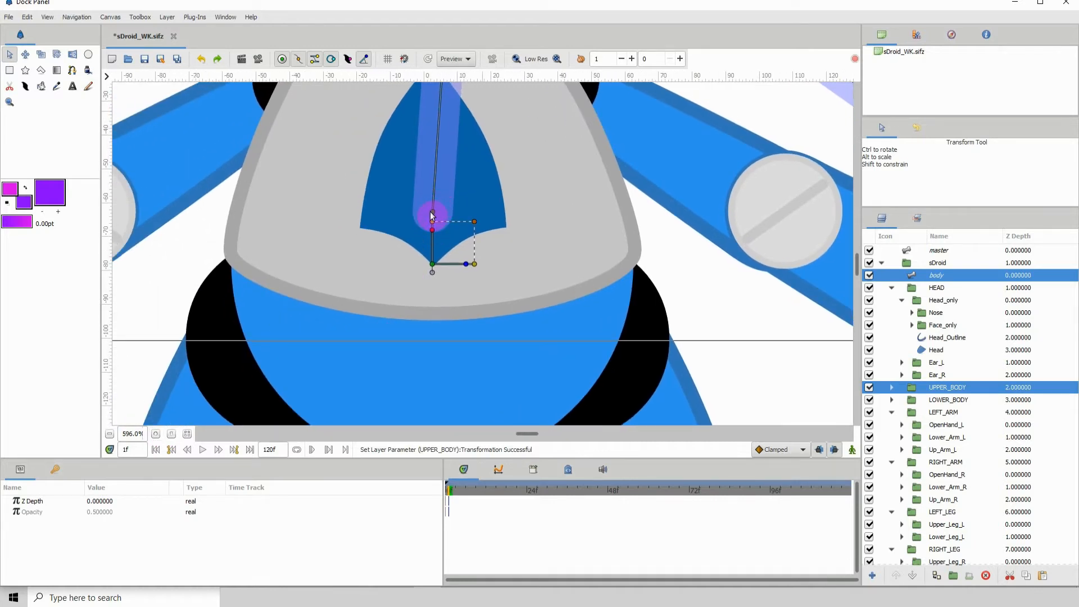
drag(430, 211, 413, 235)
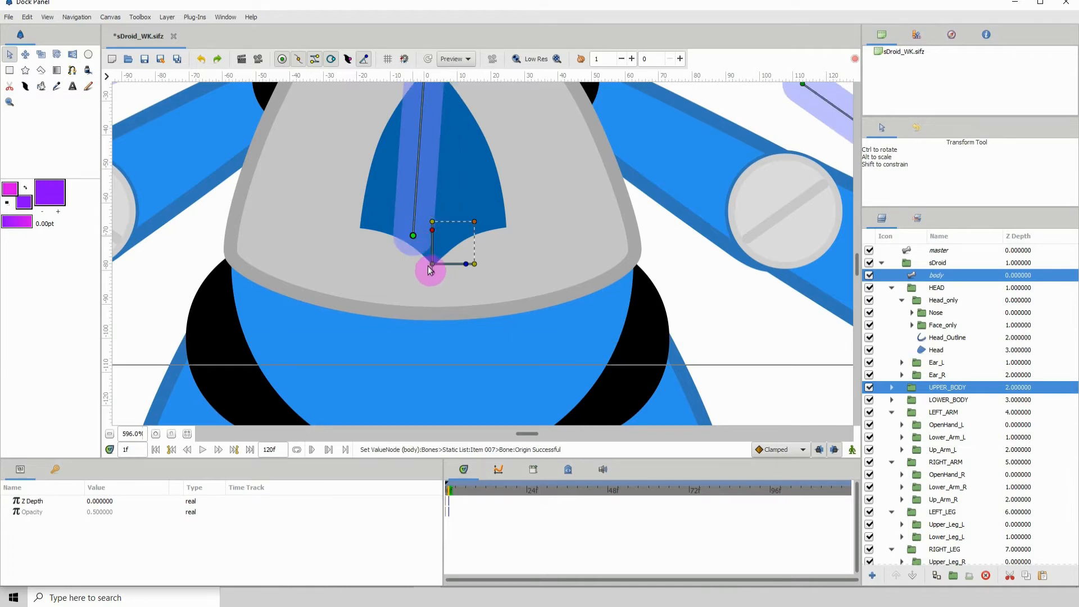
Bring the torso bone's origin close beside the UPPER_BODY group's origin at the tip of the chest emblem
click(156, 434)
click(156, 434)
click(156, 434)
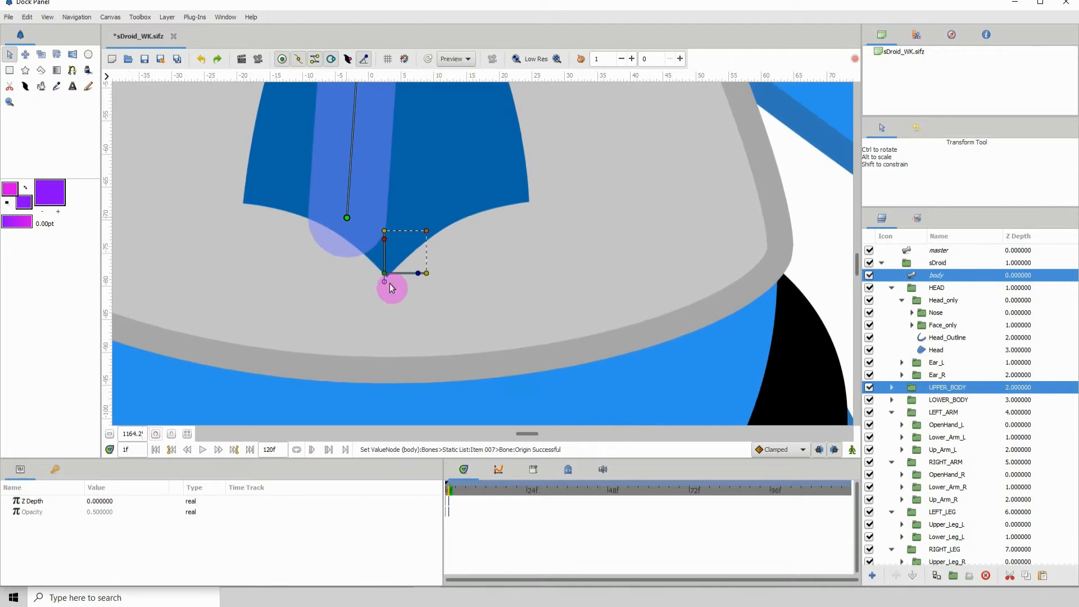
click(156, 434)
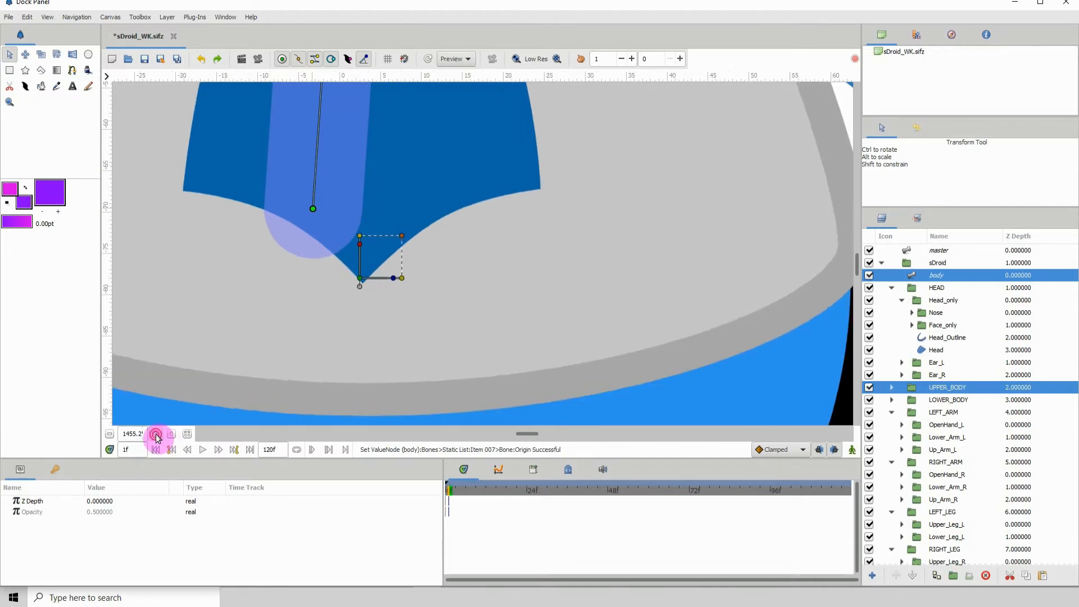
click(156, 433)
click(157, 434)
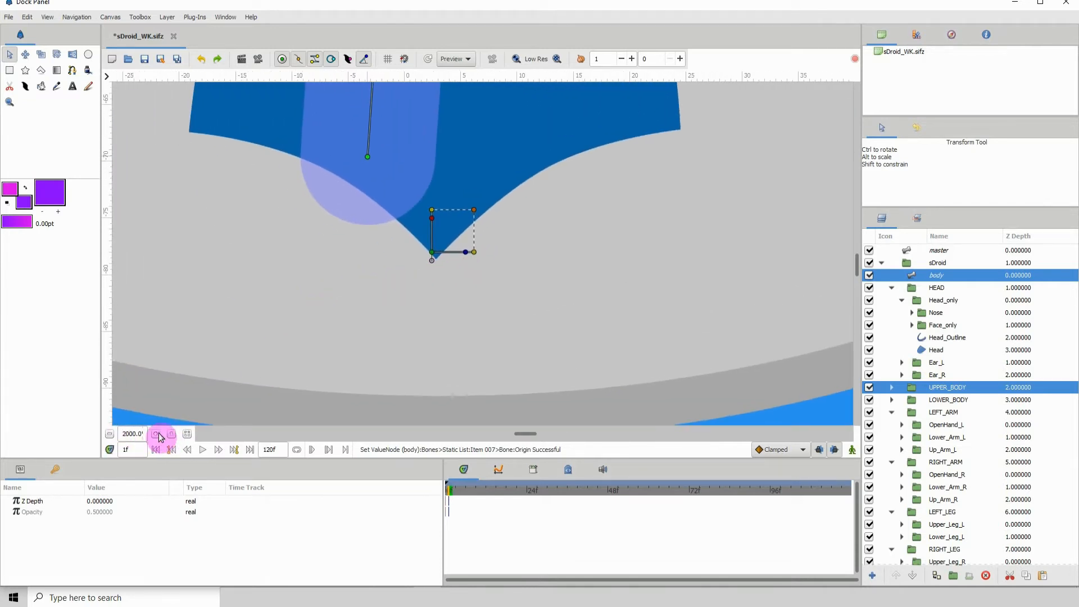
click(157, 435)
click(157, 435)
click(157, 434)
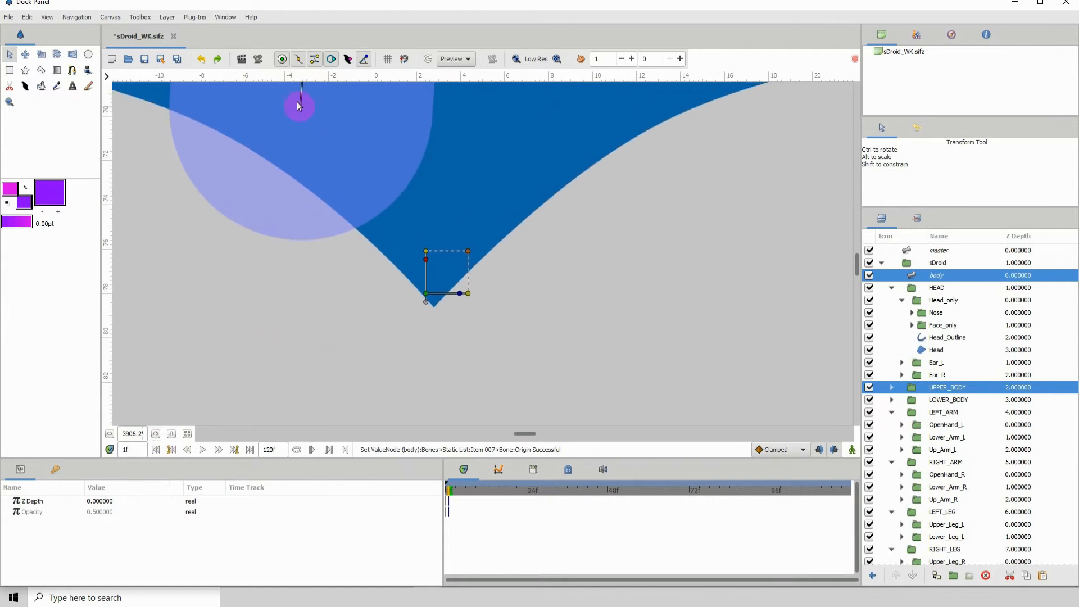
drag(369, 251, 416, 281)
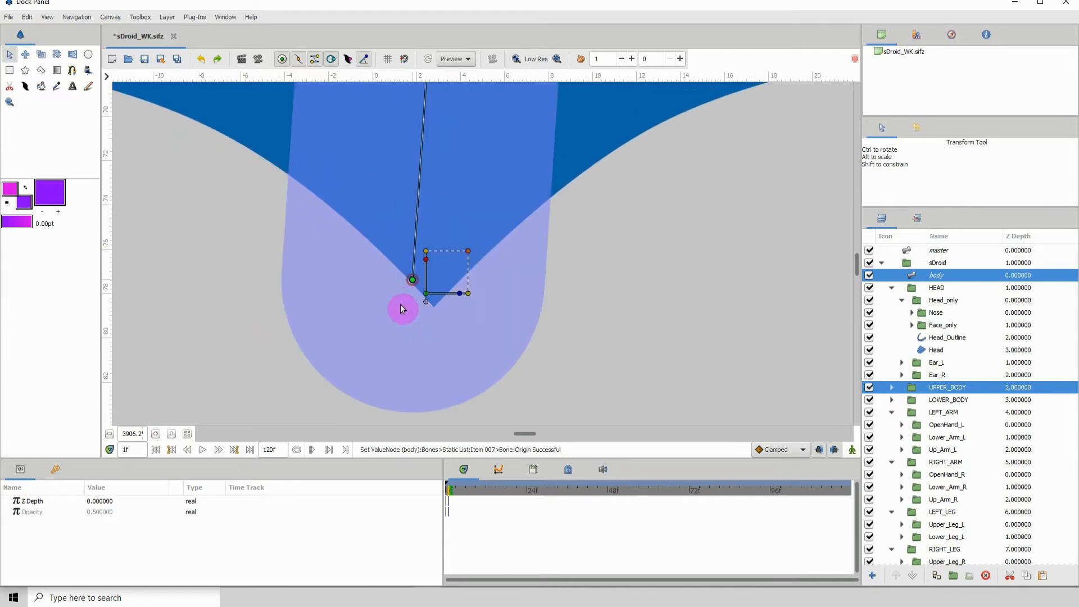
Toggle grid snapping and place the torso bone's origin exactly on the UPPER_BODY group's origin
click(158, 433)
click(157, 434)
click(158, 434)
click(158, 438)
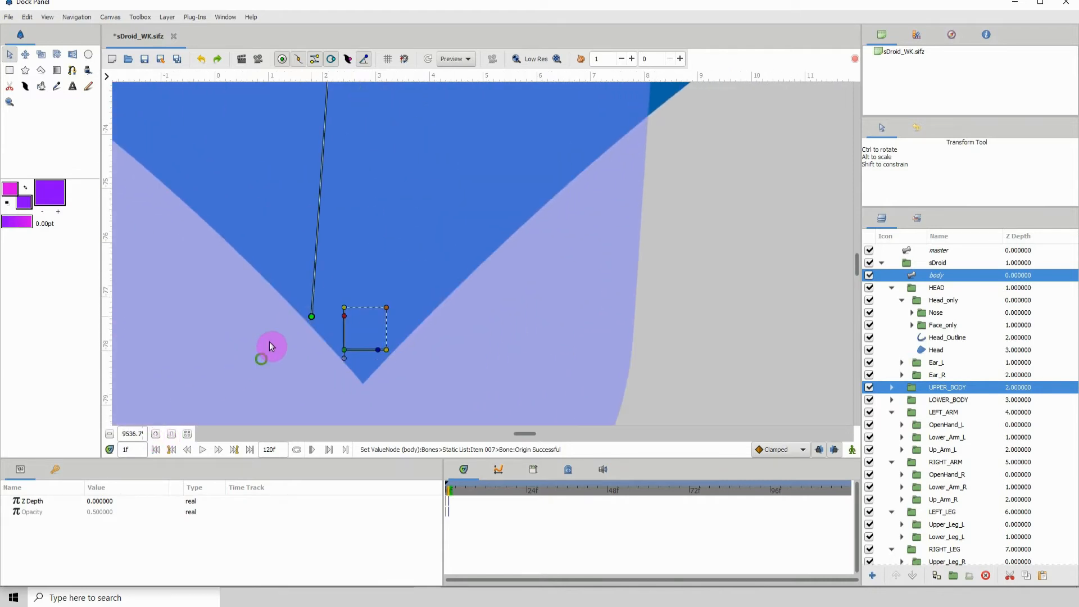
click(157, 434)
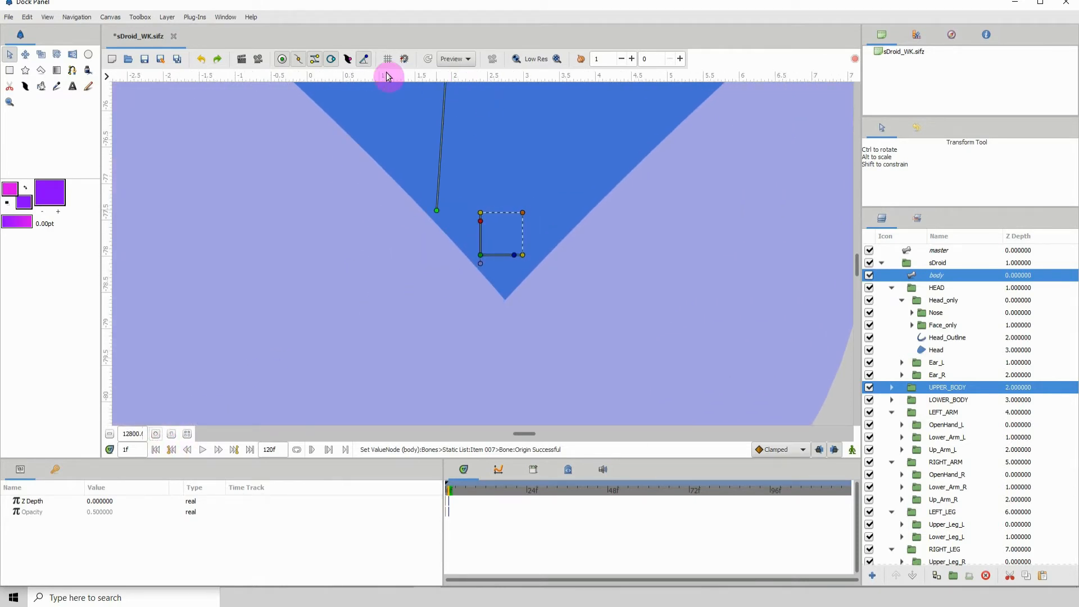
click(404, 59)
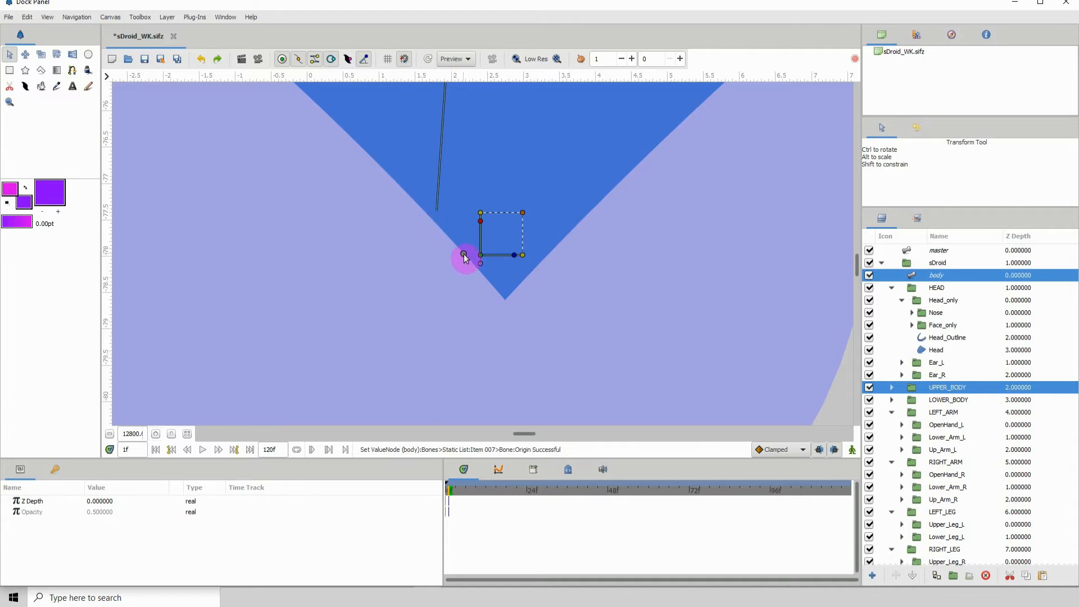
drag(464, 253, 478, 255)
click(480, 255)
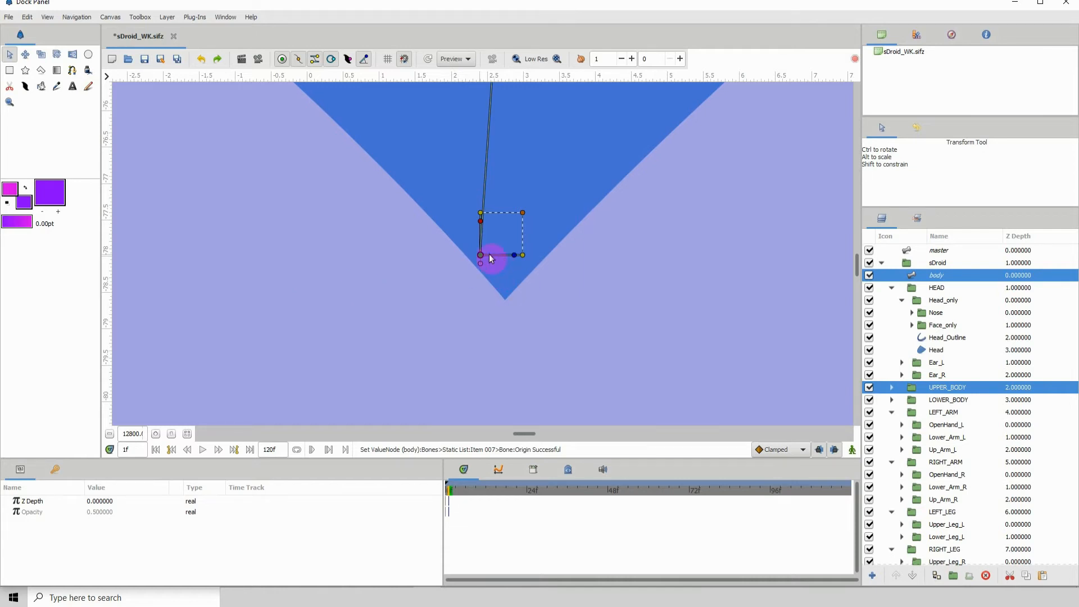
click(110, 434)
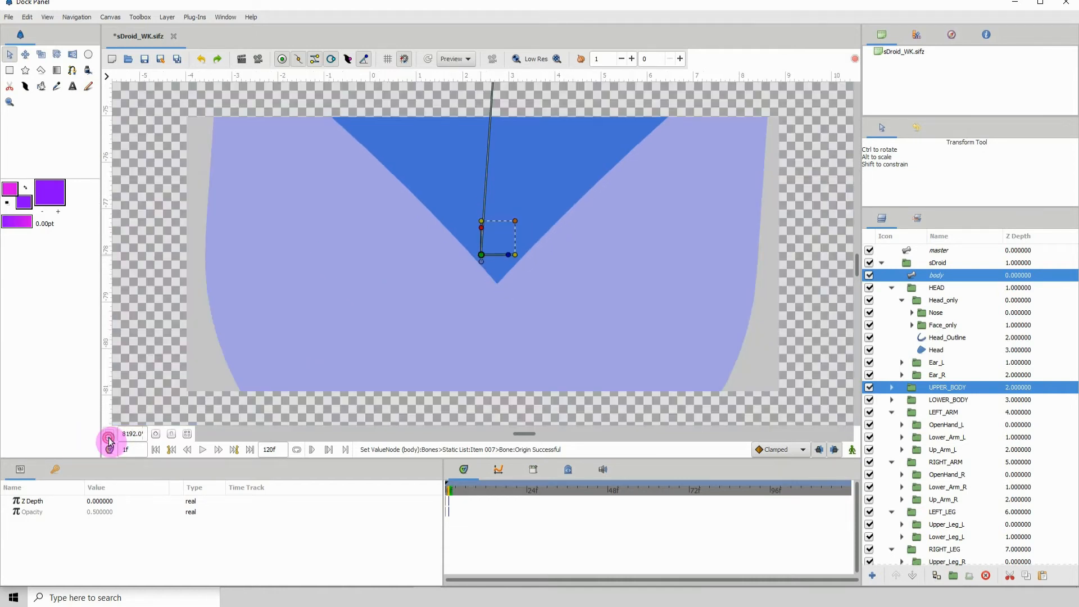
click(110, 434)
click(110, 434)
click(109, 434)
click(109, 434)
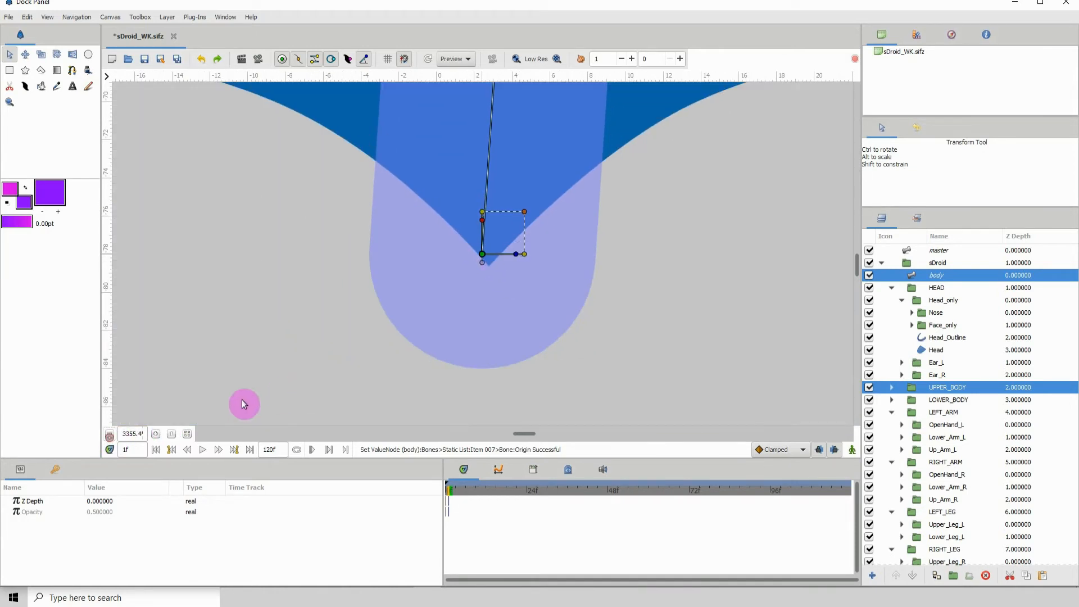
Select only the body skeleton and set the torso bone's angle to 90° so it stands upright
click(109, 433)
click(109, 434)
click(110, 433)
click(110, 433)
click(110, 434)
click(110, 433)
click(110, 434)
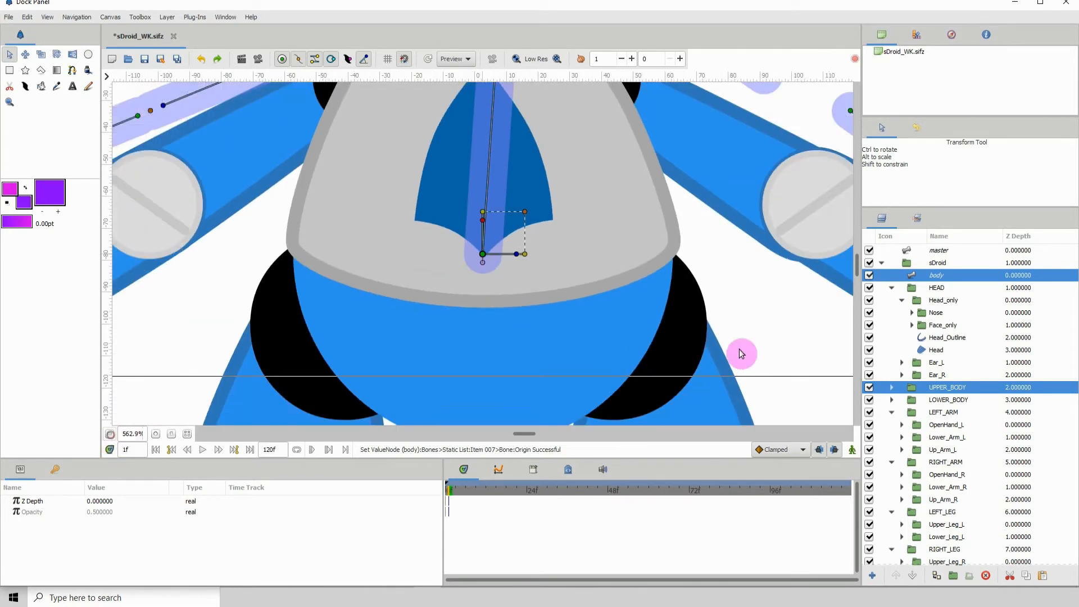
click(938, 275)
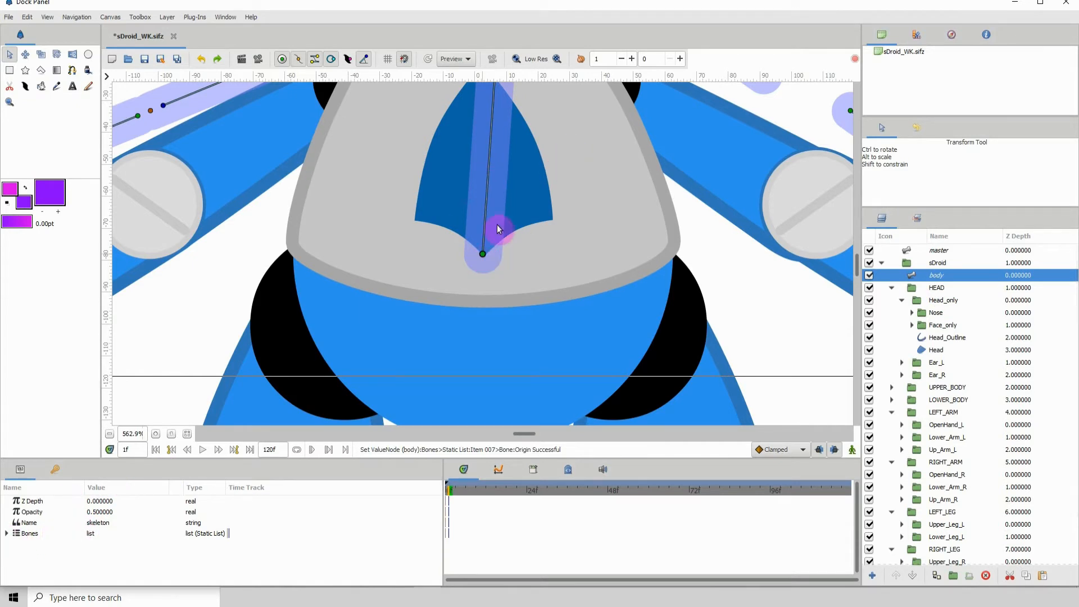
scroll(503, 351, up, 3)
click(501, 164)
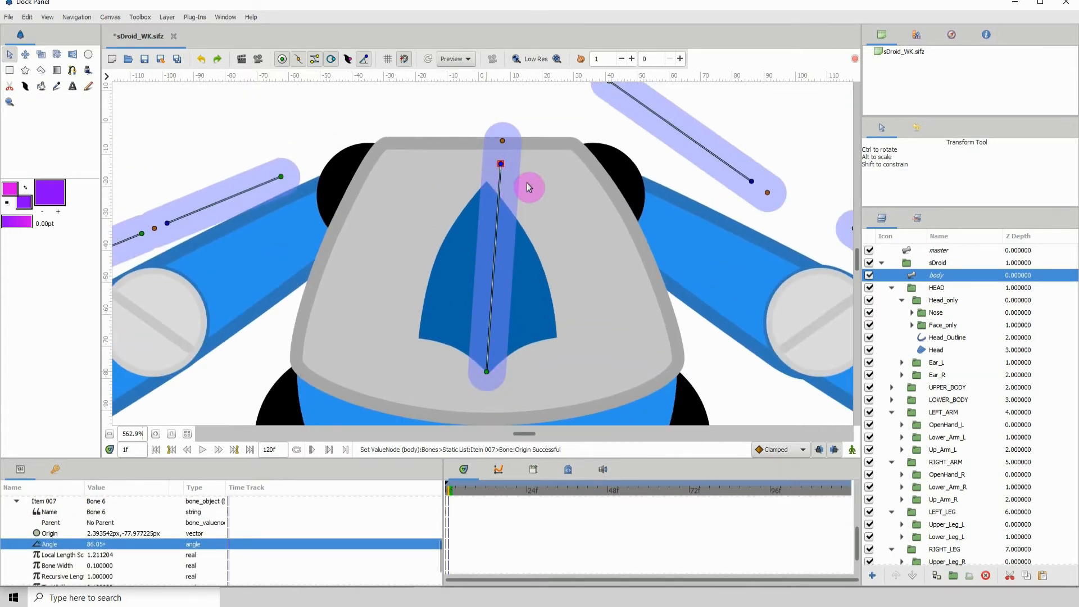
click(93, 545)
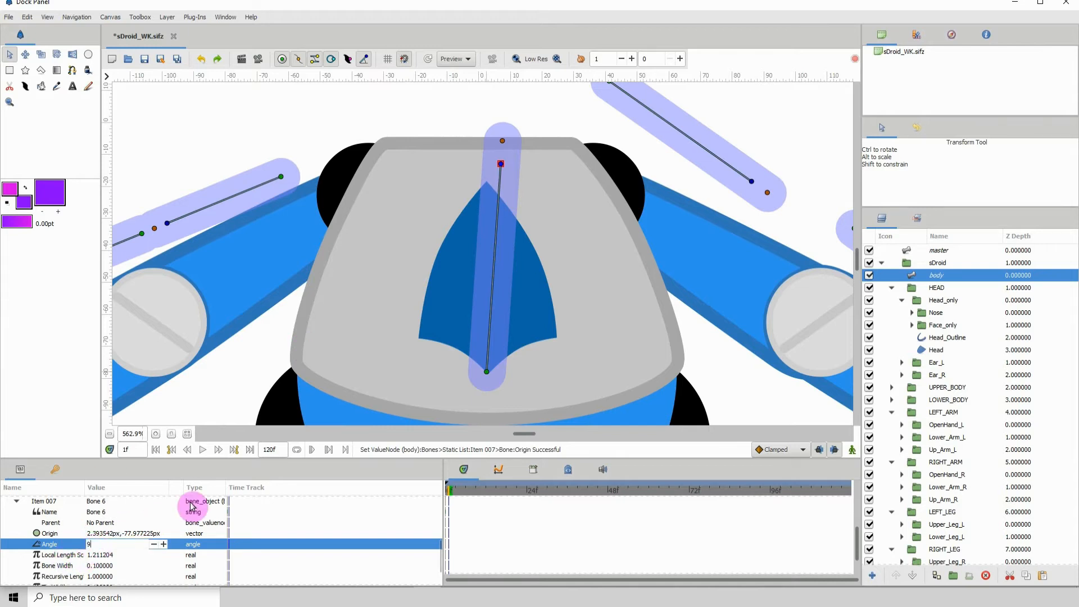
key(Return)
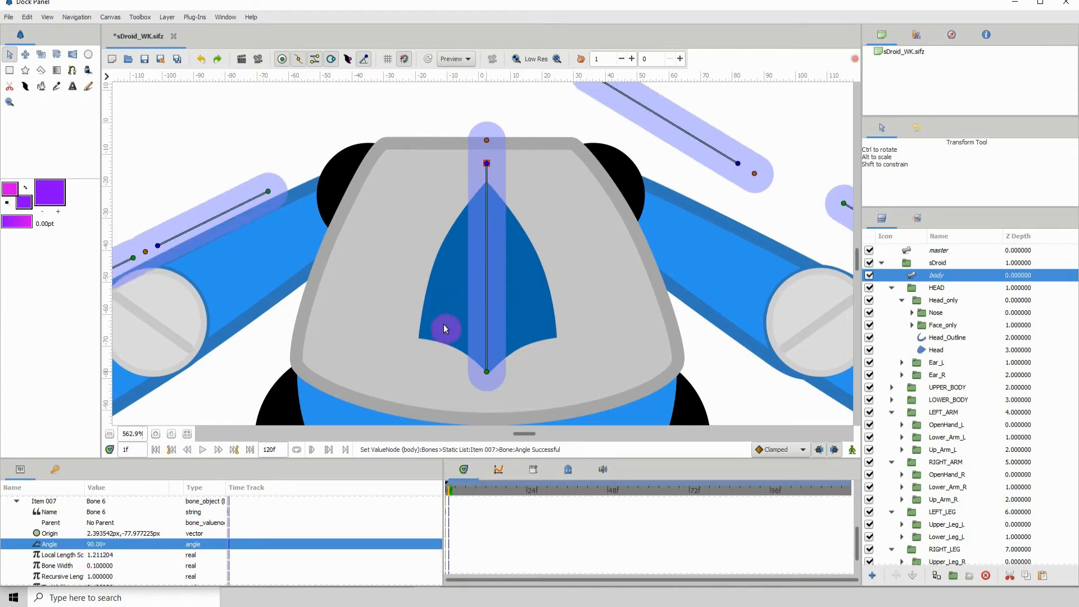
Move the left upper arm bone's origin, with its child bones, down closer to the left shoulder
click(110, 449)
click(109, 434)
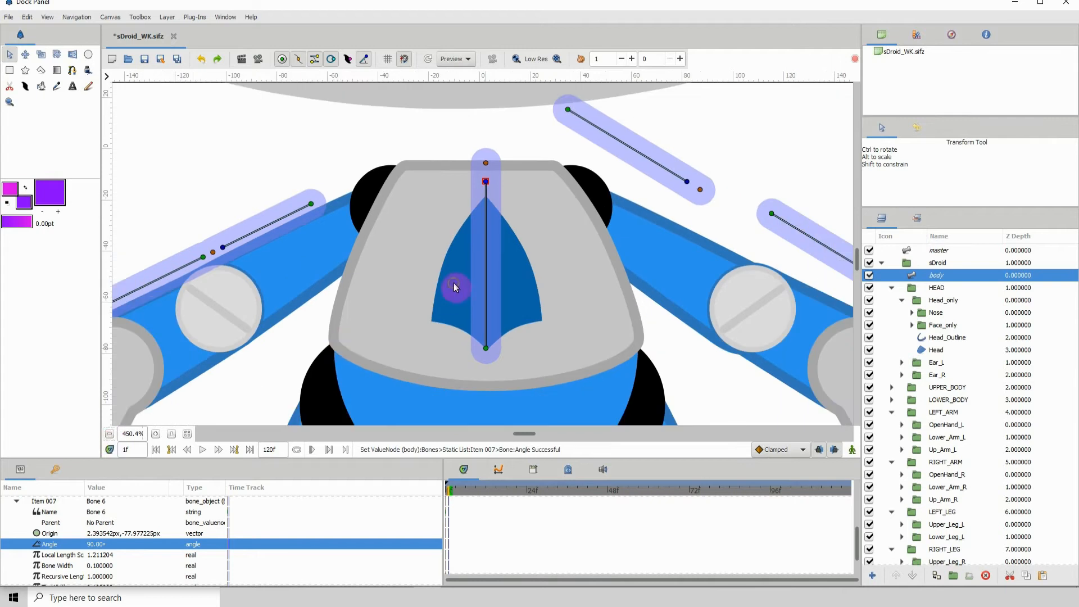
drag(490, 263, 369, 286)
drag(446, 137, 487, 207)
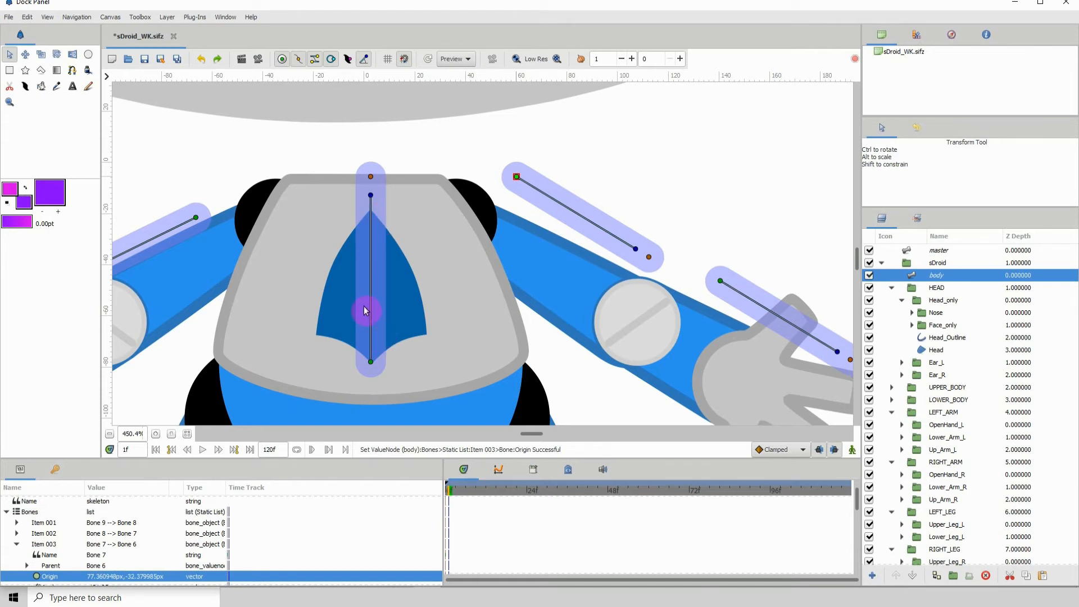
click(370, 197)
right_click(370, 197)
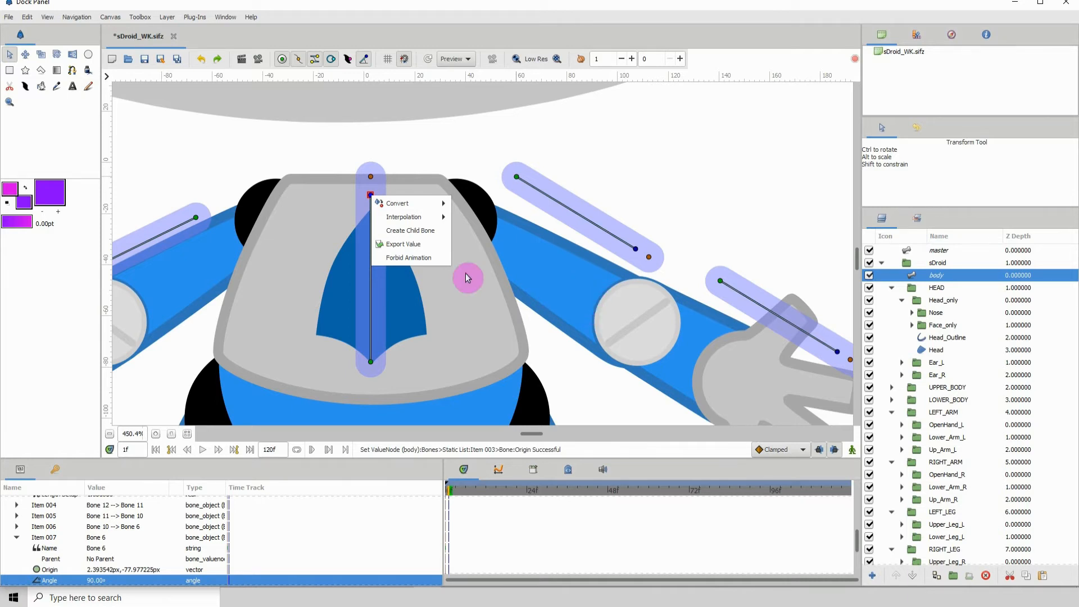
click(366, 198)
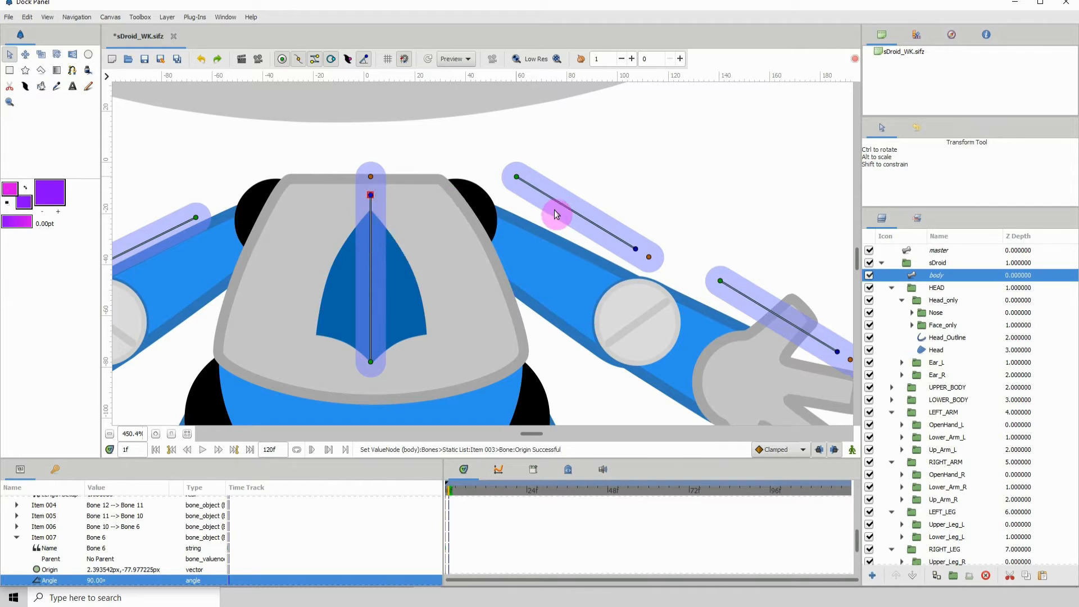
Select the Up_Arm_L group, try rotating it about its shoulder origin, and undo the rotation
click(155, 434)
click(574, 278)
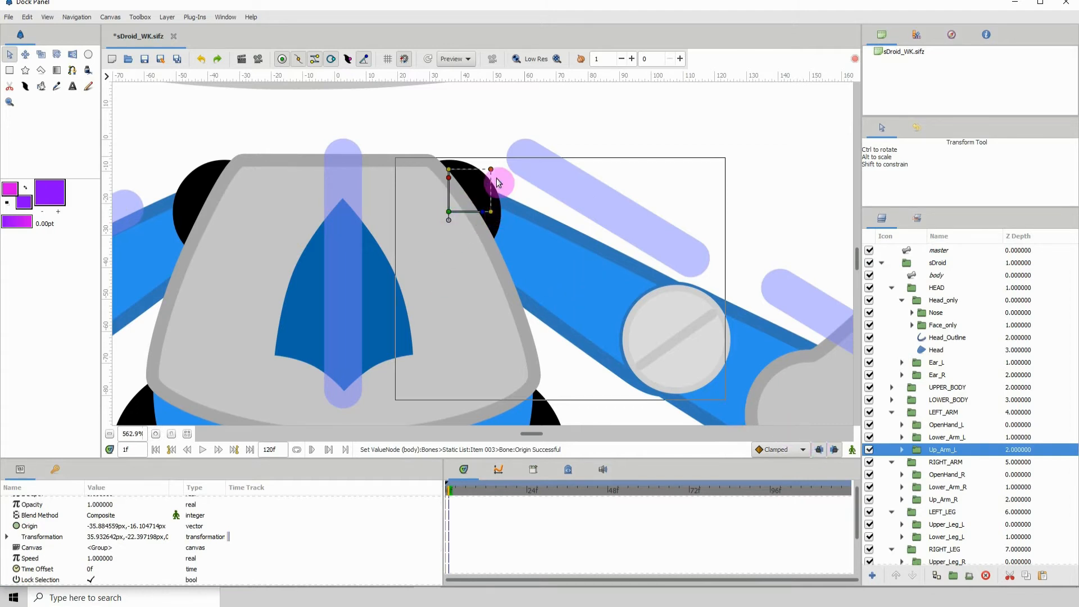
drag(483, 212, 477, 181)
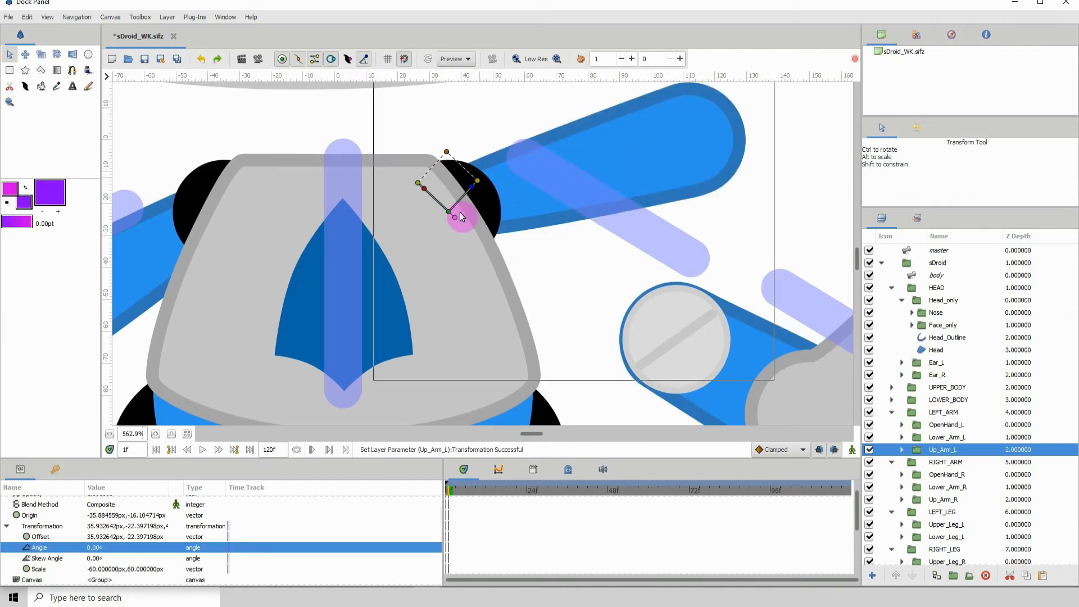
click(200, 60)
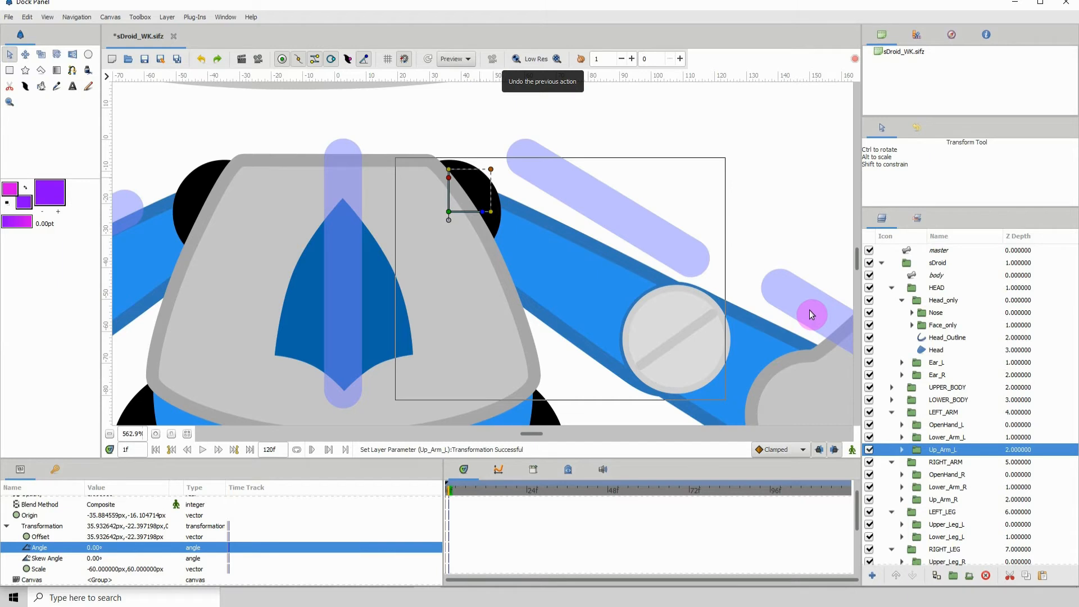
Select the body skeleton together with Up_Arm_L and bring the upper arm bone's origin close beside the group's origin
click(936, 278)
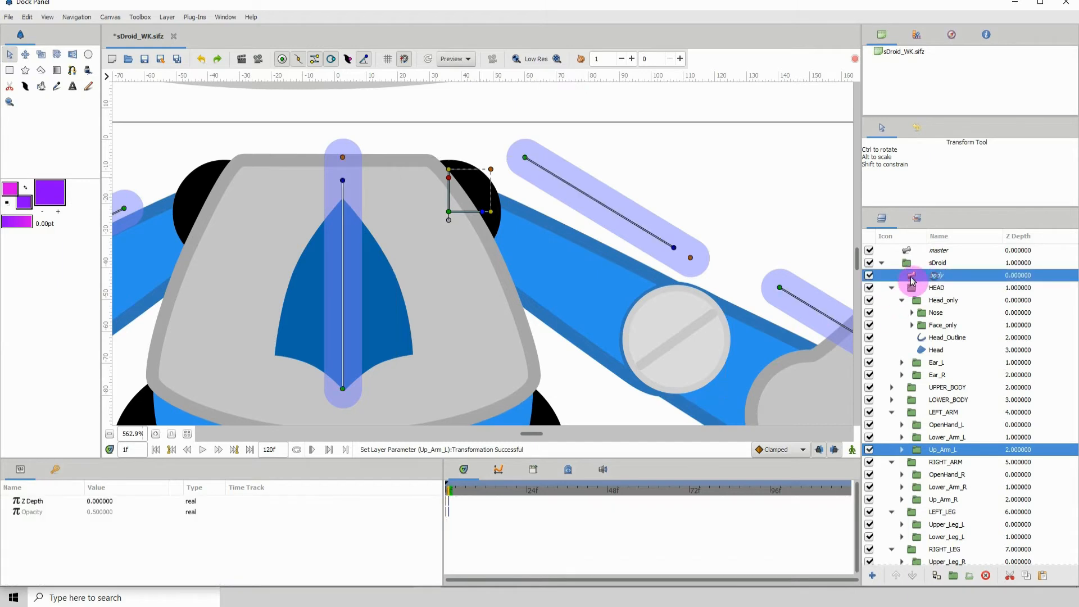
drag(525, 158, 476, 211)
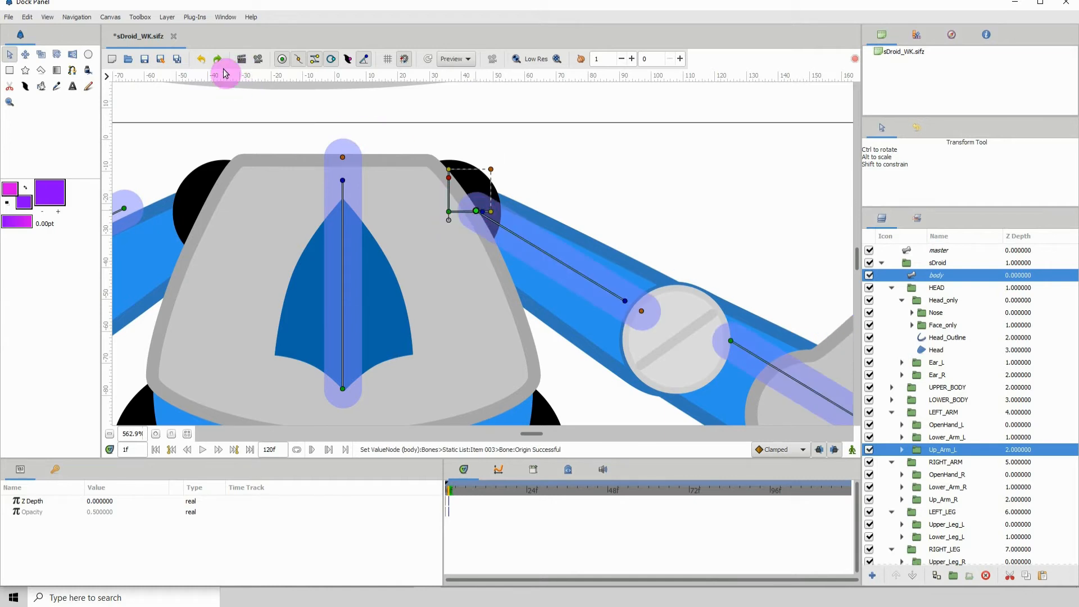
click(155, 434)
click(156, 434)
click(156, 433)
click(156, 433)
click(155, 434)
click(156, 433)
drag(487, 272, 534, 334)
click(157, 435)
click(156, 434)
click(156, 434)
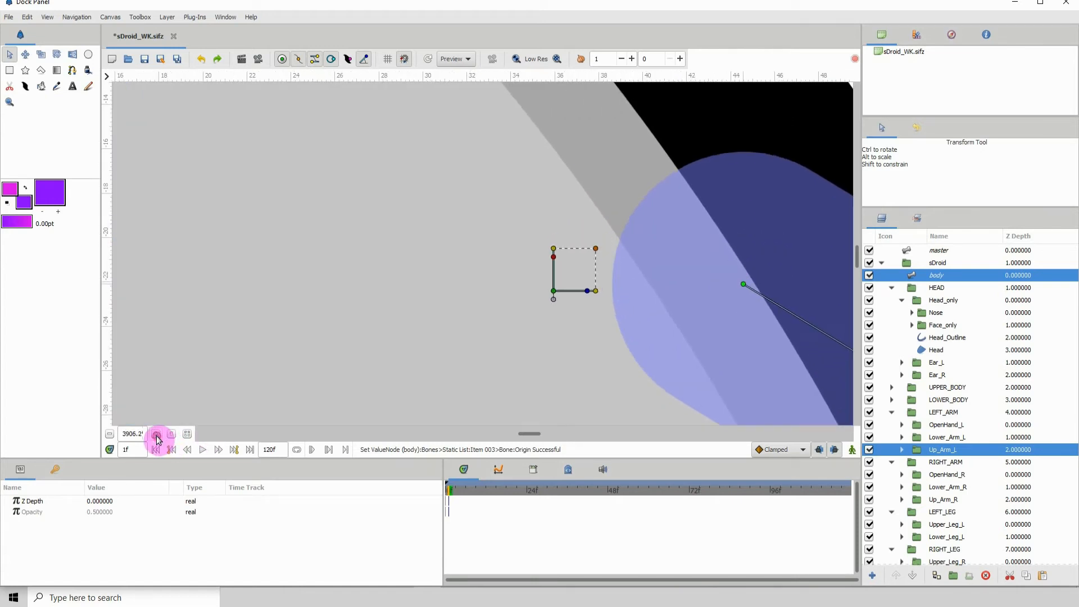
click(156, 434)
drag(810, 295, 547, 264)
Place the left upper arm bone's origin exactly on the Up_Arm_L group's origin
click(156, 433)
click(156, 434)
click(155, 434)
click(156, 434)
drag(589, 310, 490, 282)
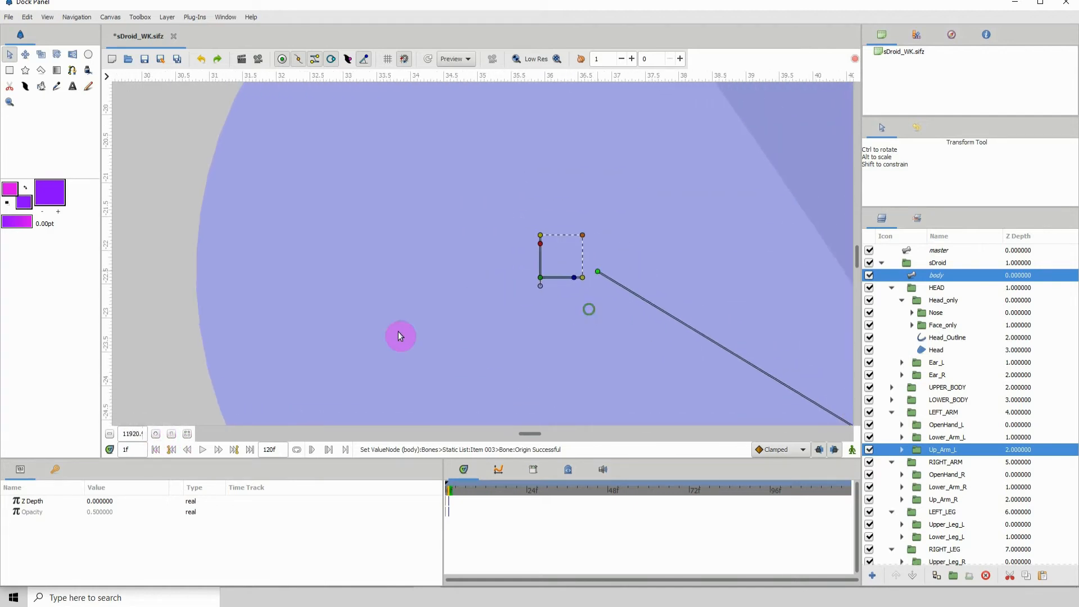
click(155, 434)
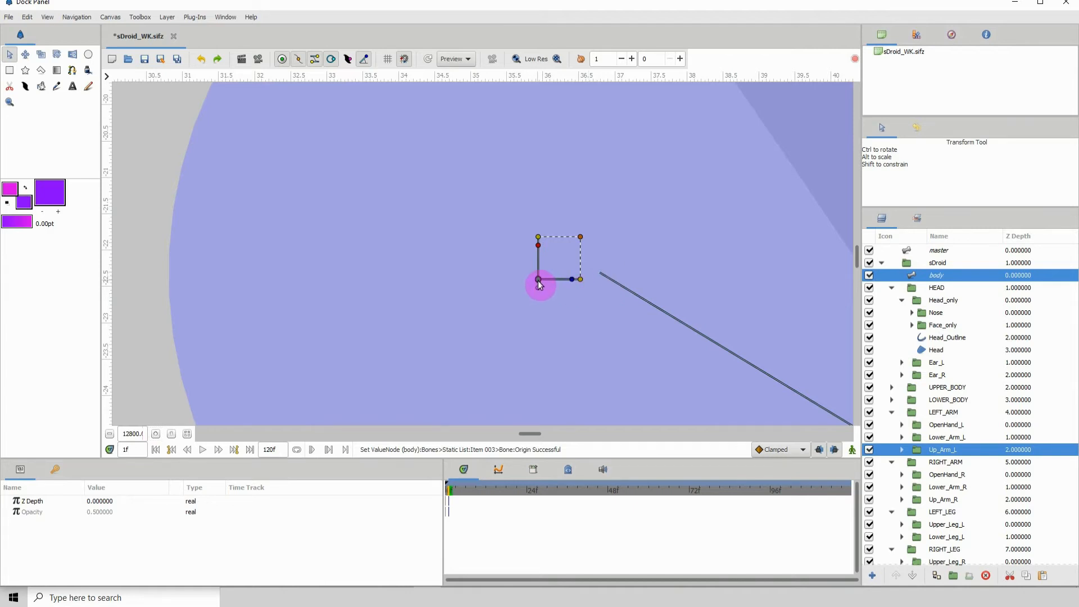
Adjust the left upper arm bone's length so it ends at the near edge of the elbow disc
click(109, 434)
click(110, 434)
click(109, 434)
click(109, 433)
click(109, 434)
click(109, 433)
click(110, 434)
click(109, 434)
click(109, 434)
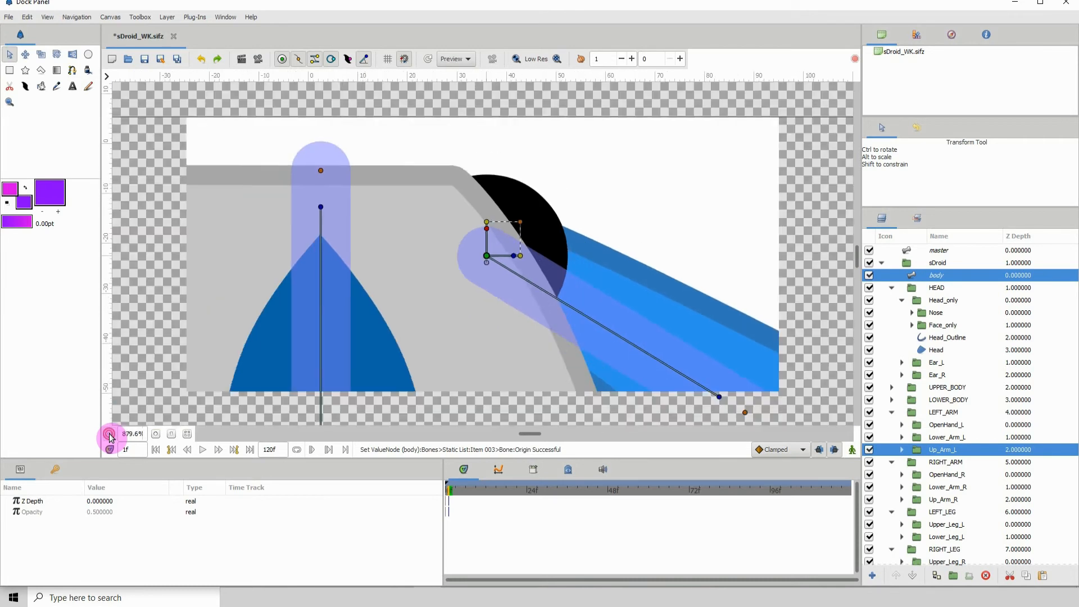
click(110, 434)
click(110, 434)
click(109, 434)
drag(392, 321, 324, 242)
drag(591, 277, 486, 256)
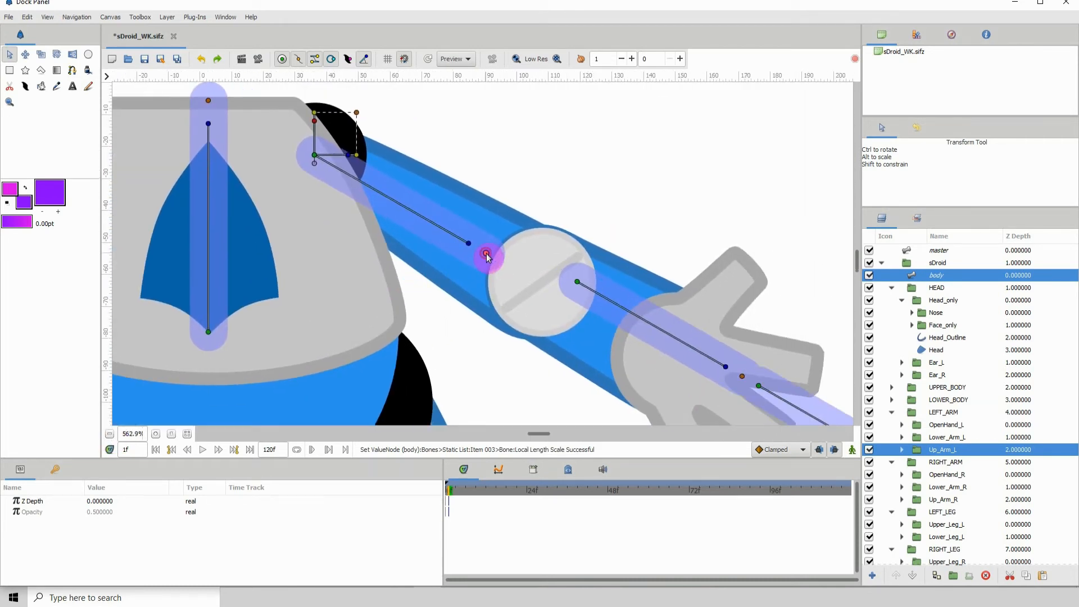
Select Lower_Arm_L together with the body skeleton and move the lower arm bone's origin close to the group's origin at the elbow
click(602, 373)
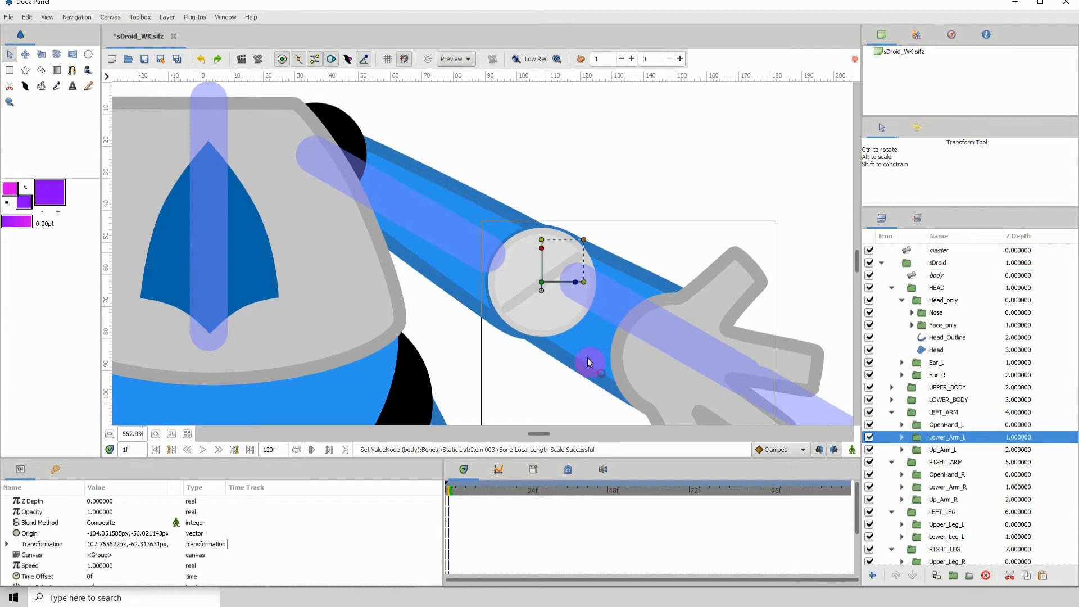
ctrl+click(937, 276)
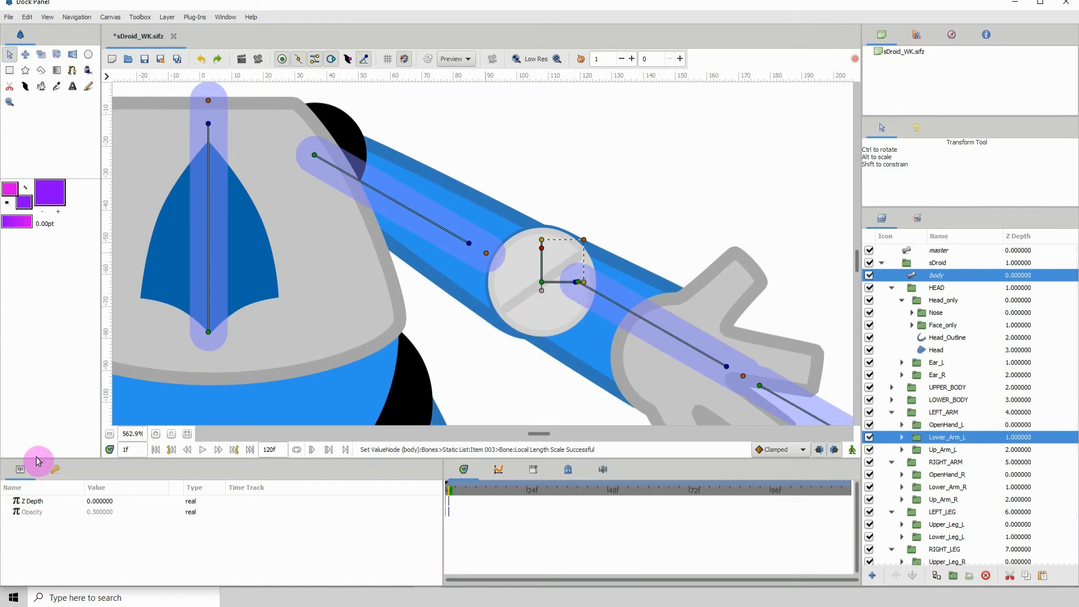
double_click(155, 434)
triple_click(155, 435)
drag(671, 343, 518, 273)
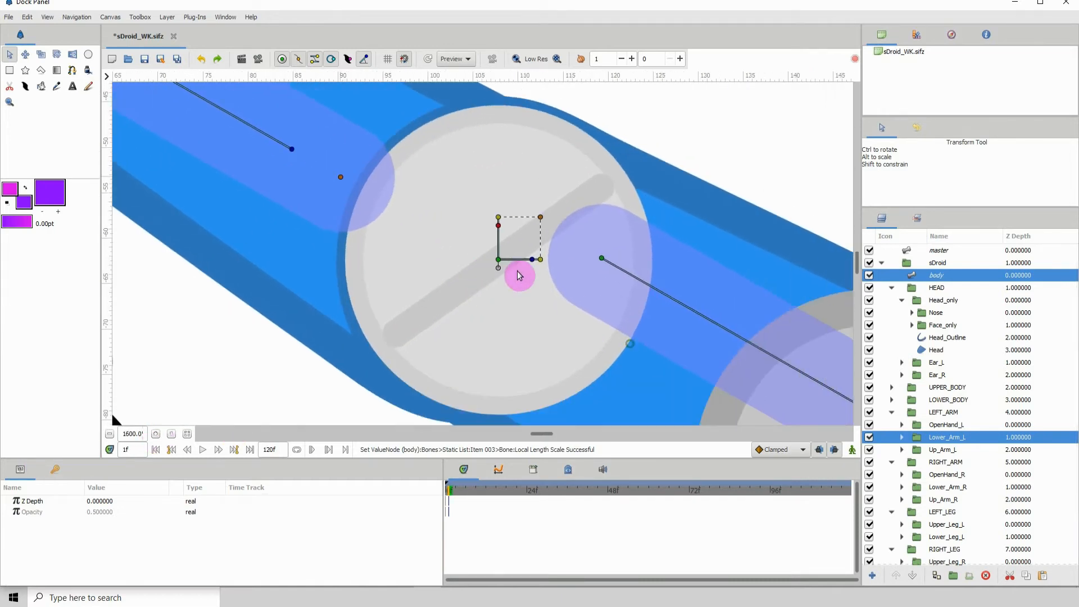
click(600, 259)
drag(600, 260, 511, 253)
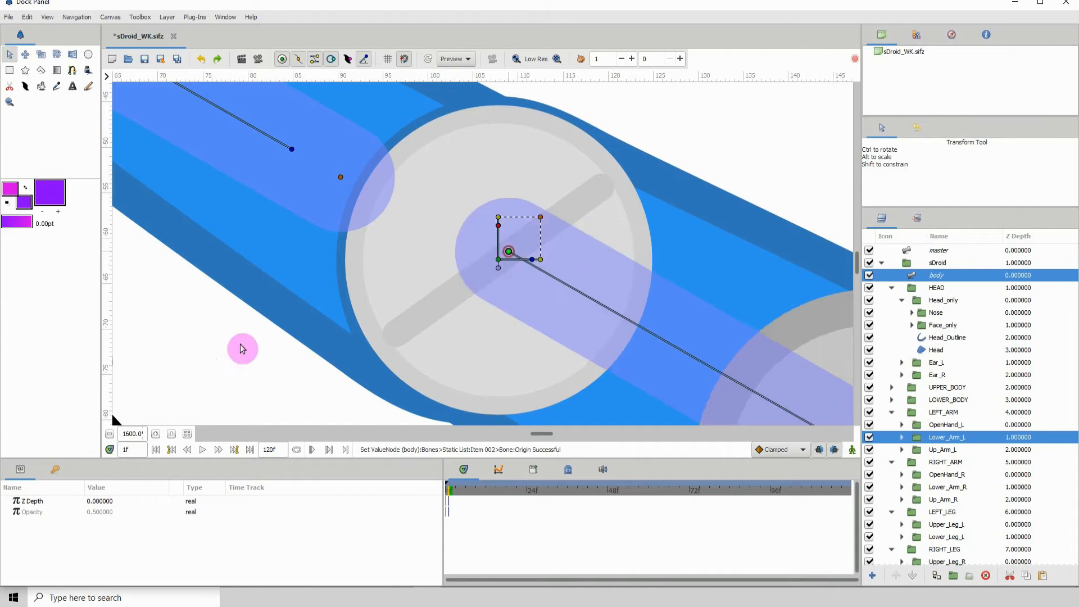
Place the left lower arm bone's origin exactly on the Lower_Arm_L group's origin
double_click(155, 434)
double_click(156, 434)
double_click(155, 434)
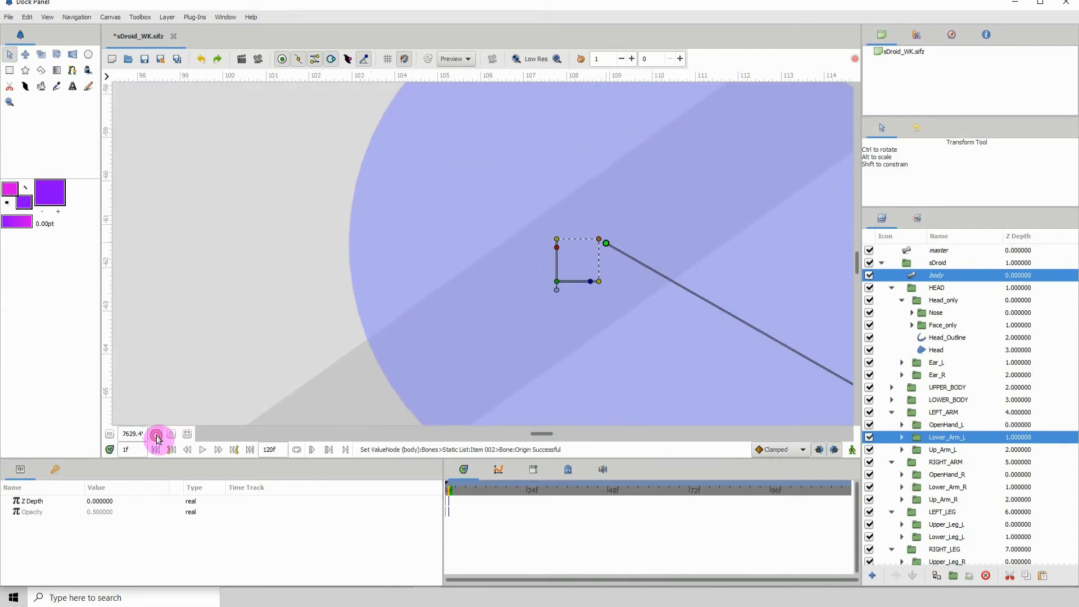
double_click(156, 434)
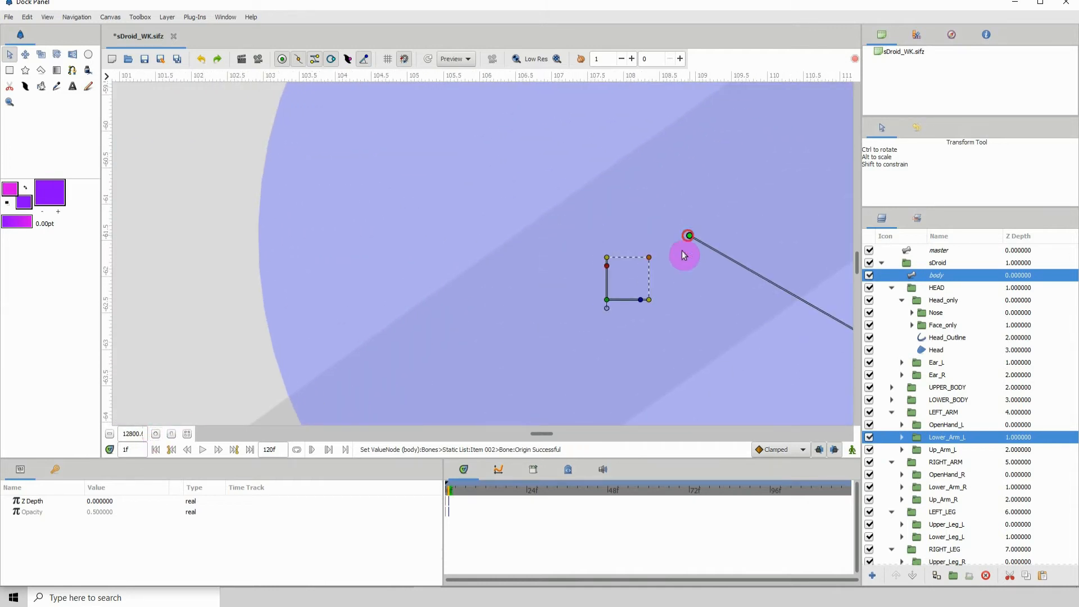
drag(608, 300, 607, 300)
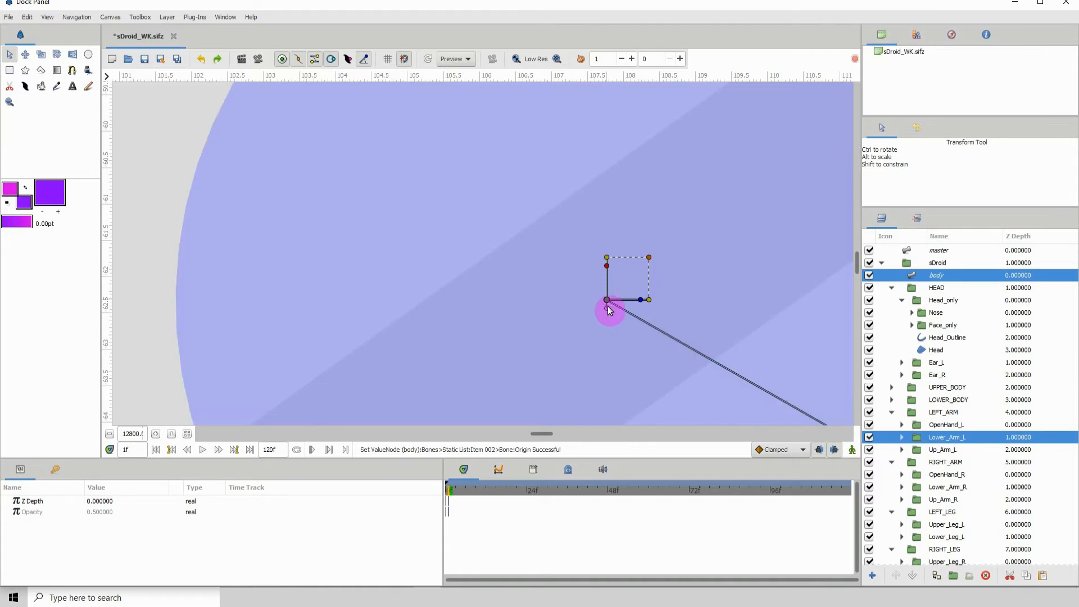
Shorten the left lower arm bone so it ends at the wrist
double_click(110, 434)
double_click(110, 434)
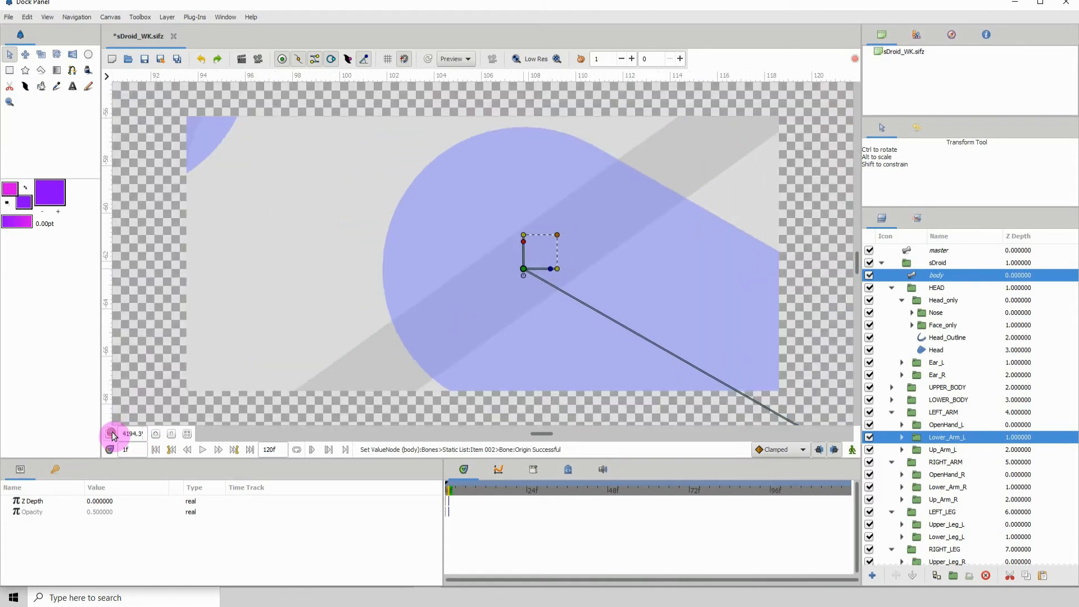
double_click(110, 435)
double_click(110, 434)
click(112, 433)
click(112, 434)
click(112, 433)
click(113, 433)
click(112, 433)
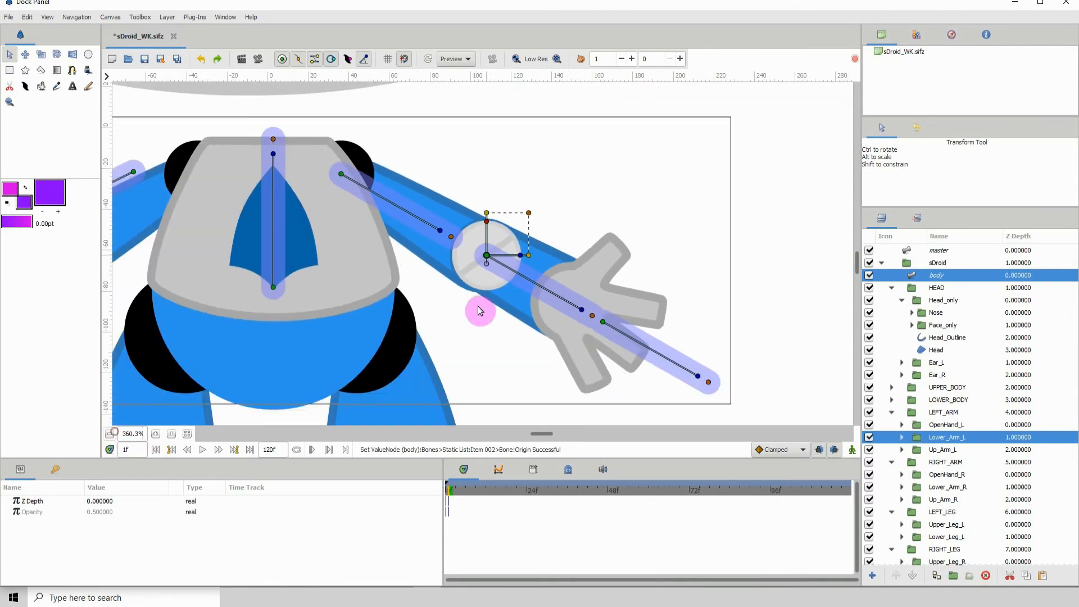
drag(478, 303, 410, 265)
drag(543, 296, 392, 233)
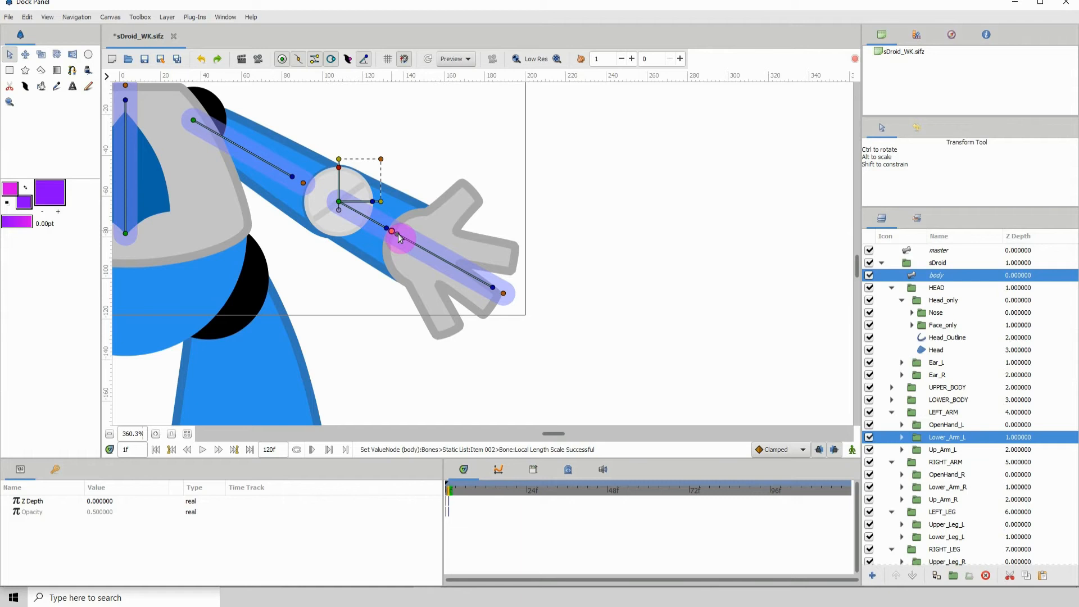
Nudge the left hand bone's origin further into the hand and select OpenHand_L together with the body skeleton
drag(398, 239, 402, 238)
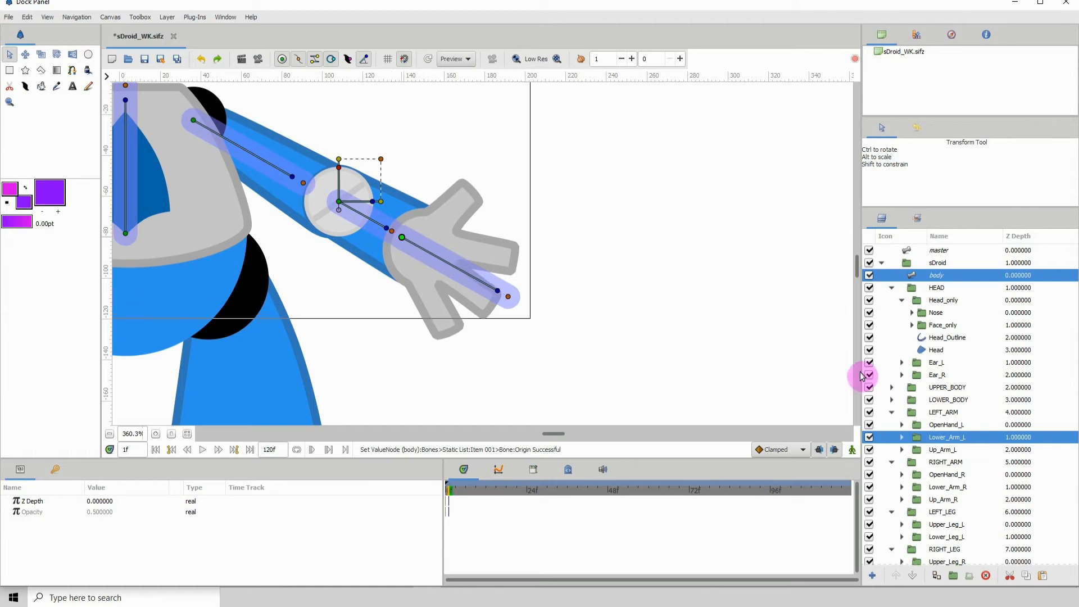
click(944, 412)
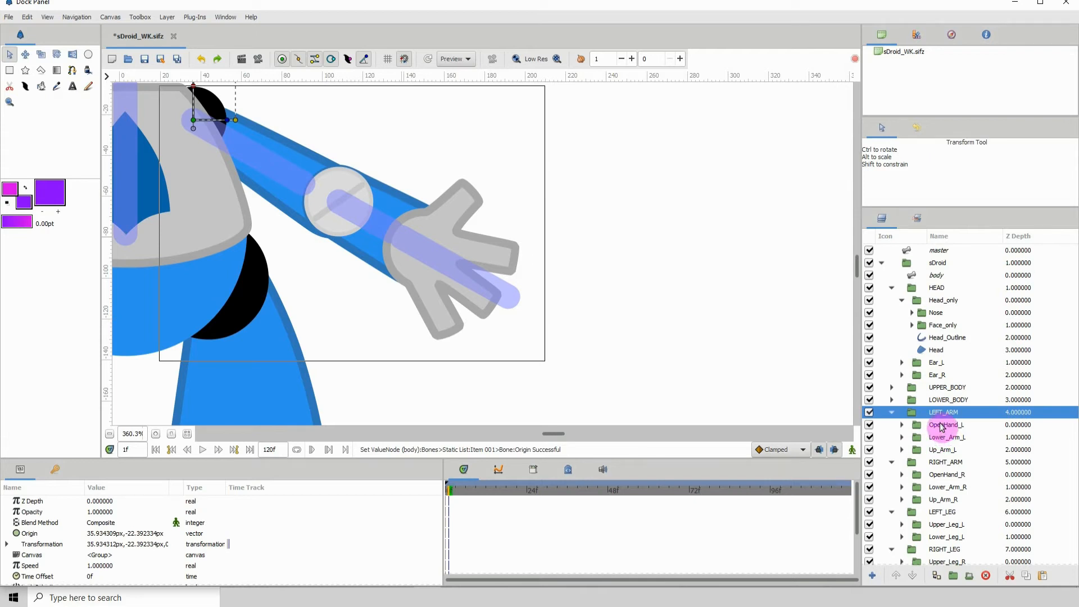
click(440, 304)
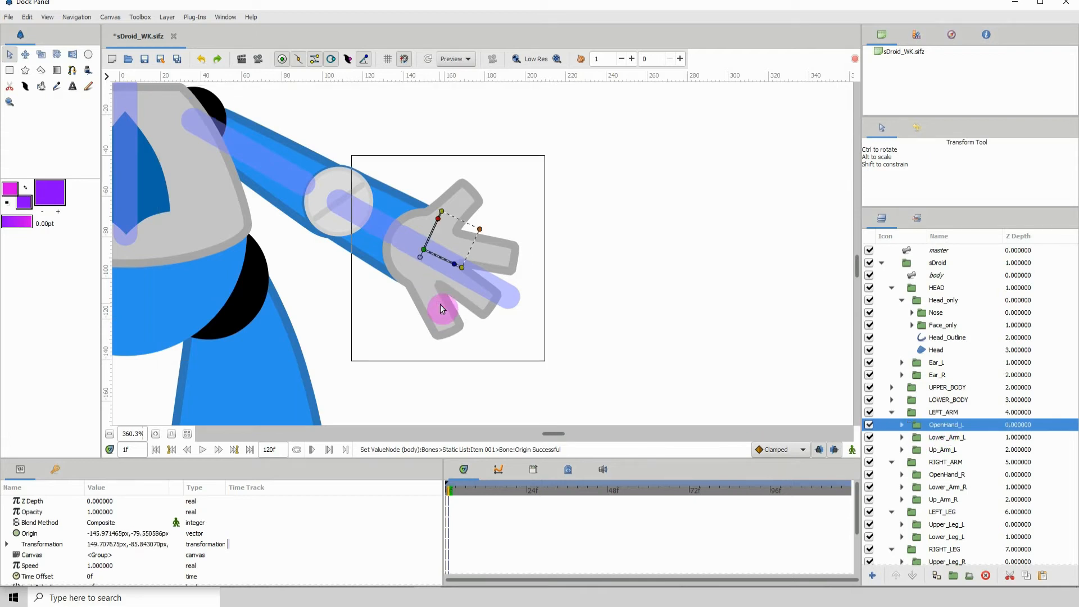
ctrl+click(938, 276)
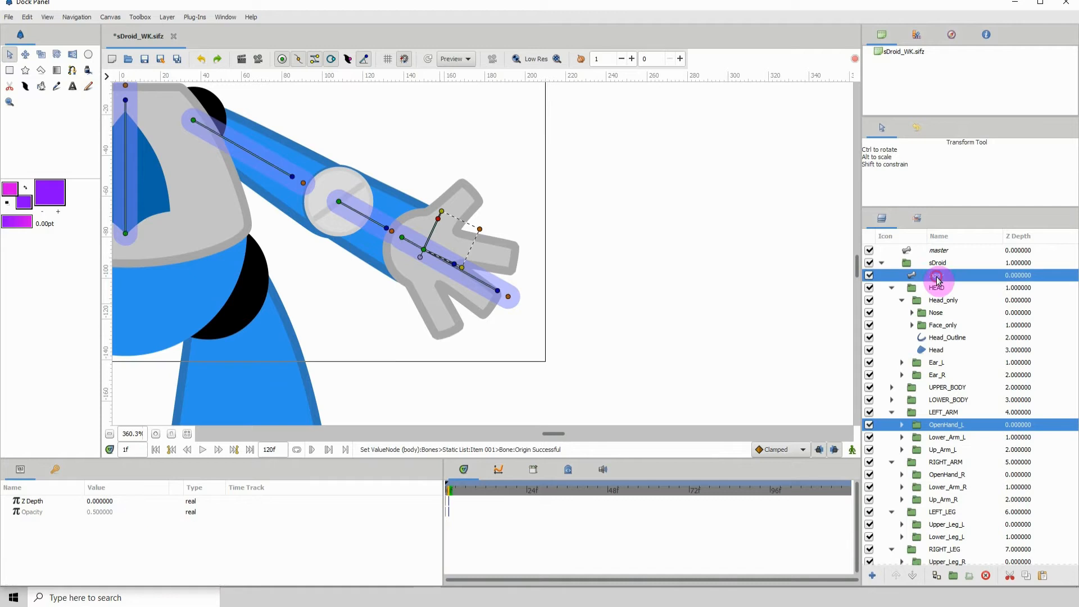
Move the left hand bone's origin onto the OpenHand_L group's origin in the palm
click(156, 433)
click(155, 433)
click(155, 433)
click(156, 433)
click(155, 434)
drag(241, 302, 396, 339)
click(156, 433)
click(156, 433)
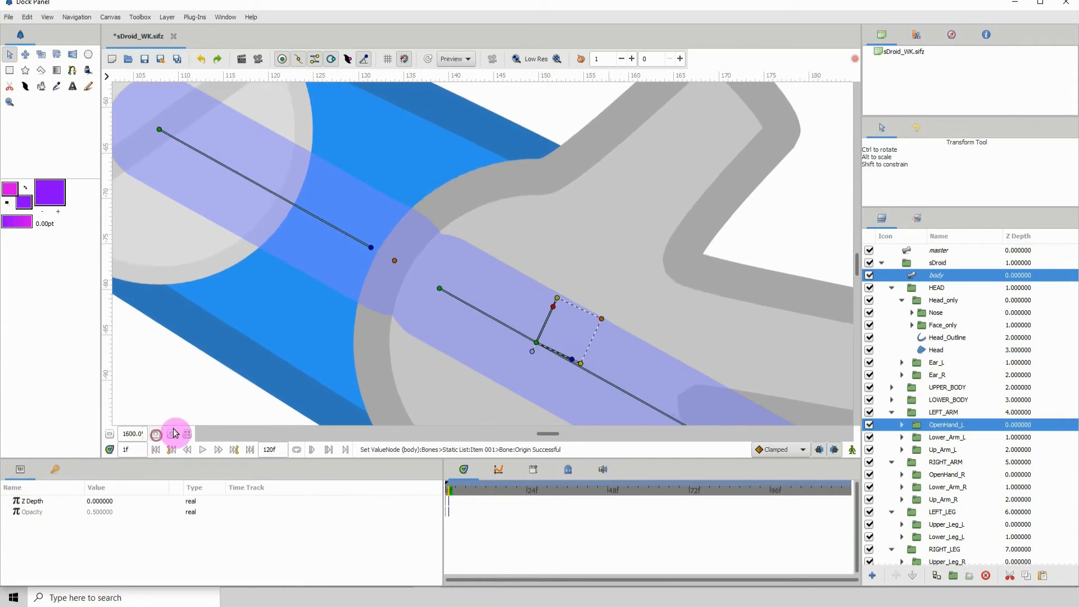
click(440, 292)
drag(440, 291, 489, 332)
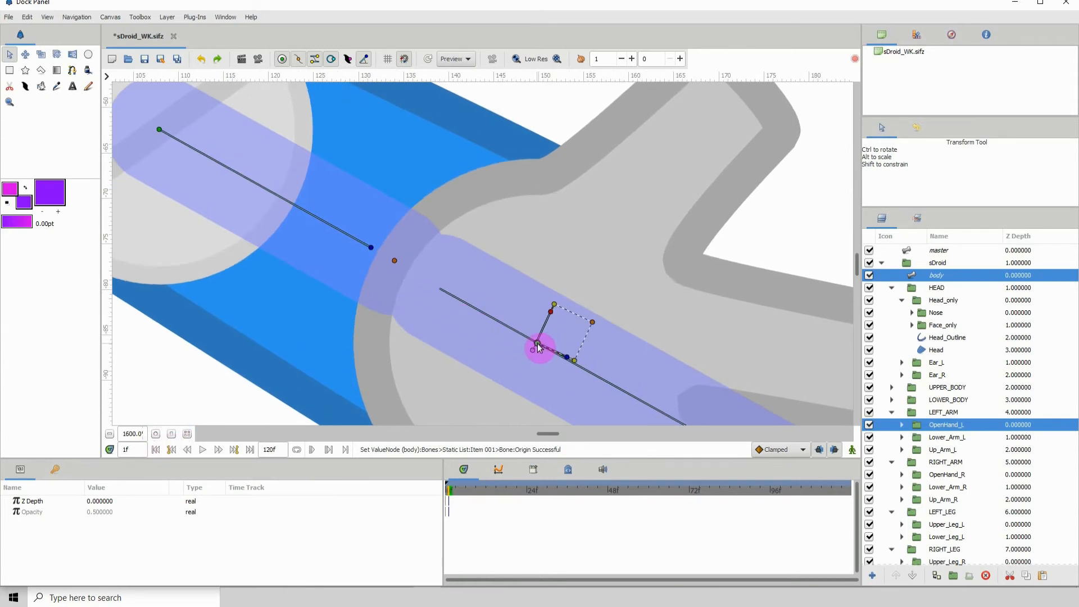
Undo the accidental shift of the OpenHand_L group and place the left hand bone's origin exactly on the group's origin
click(156, 433)
click(156, 434)
click(156, 434)
click(156, 434)
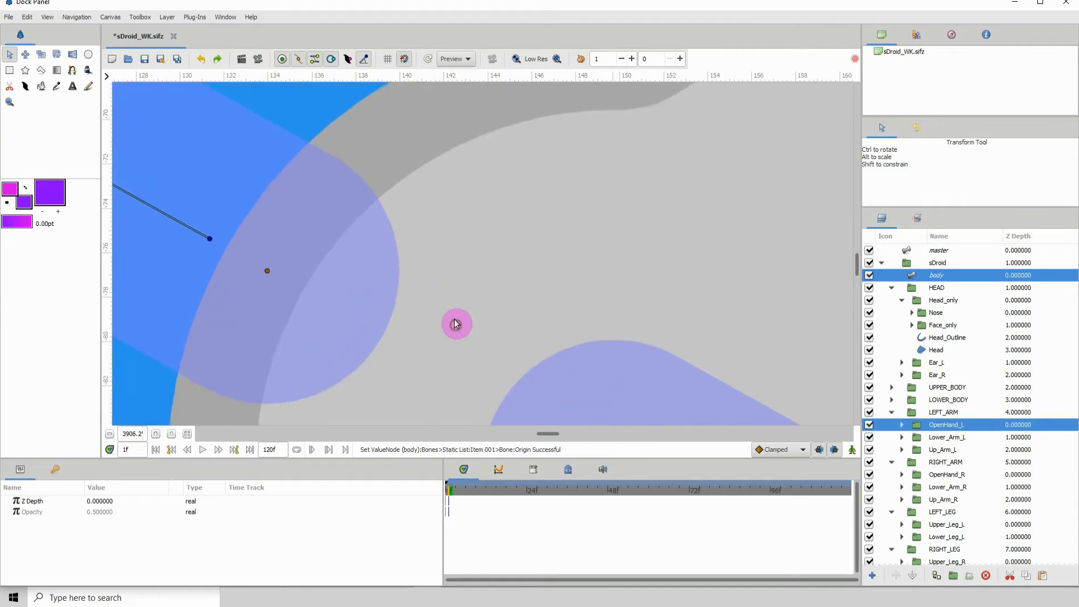
drag(456, 325, 326, 158)
drag(416, 281, 369, 209)
click(155, 434)
click(155, 434)
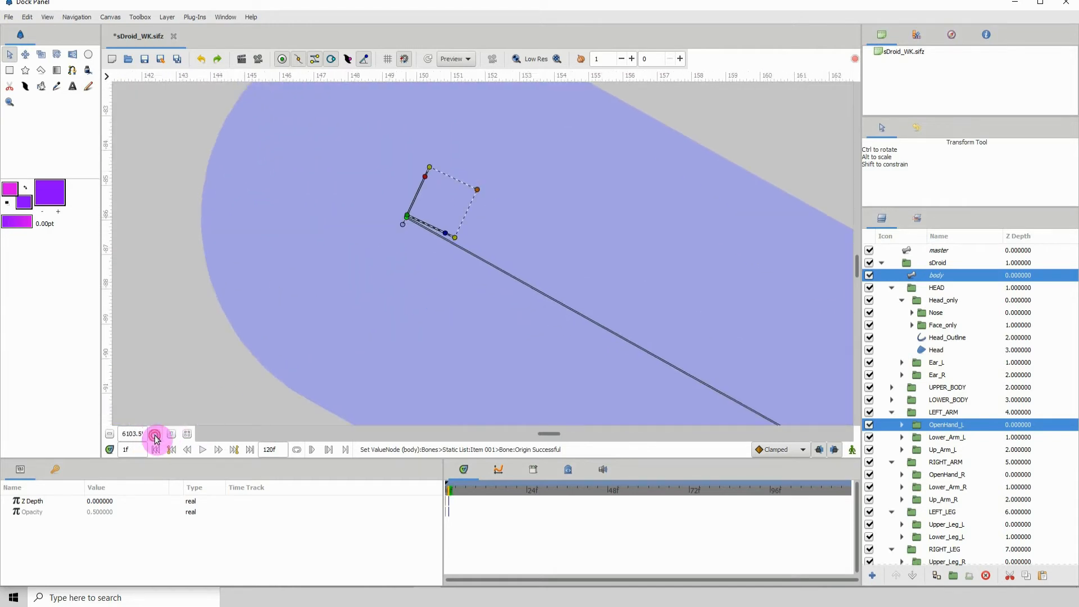
click(155, 434)
click(155, 434)
click(155, 435)
click(155, 435)
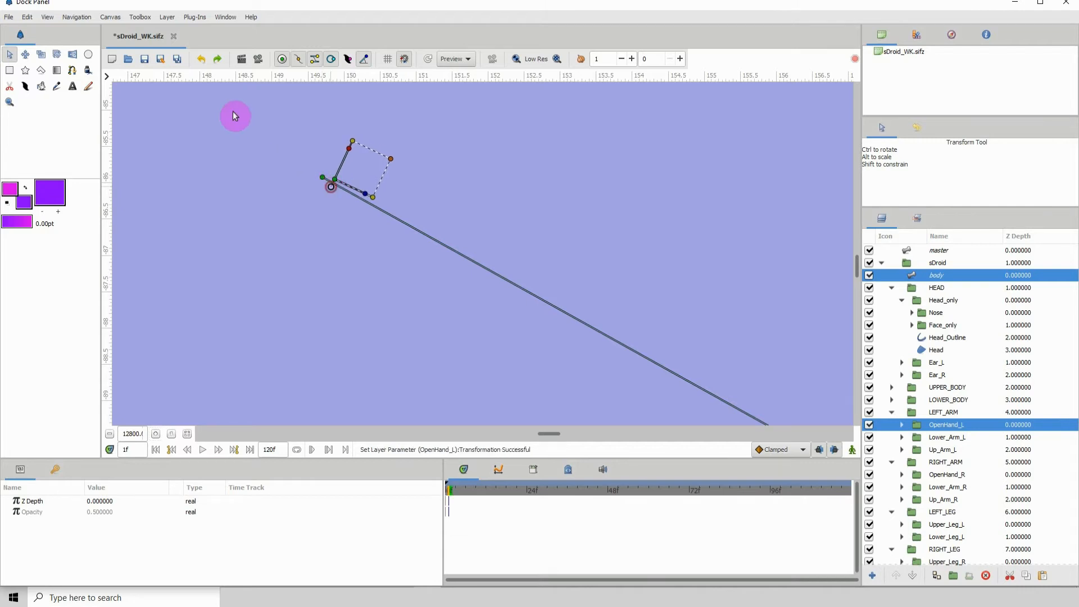
click(202, 60)
click(340, 180)
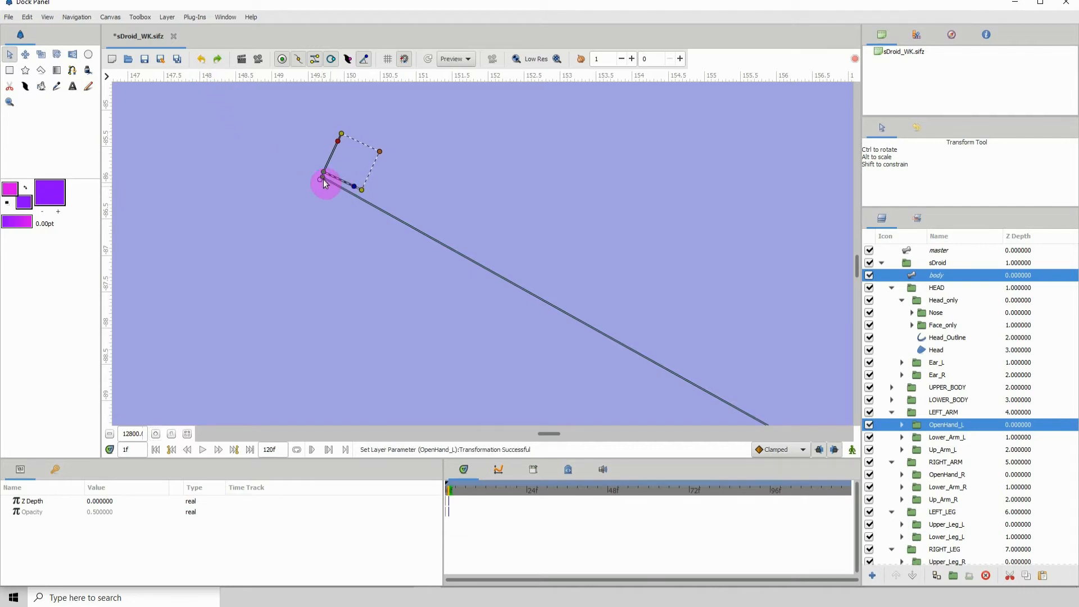
drag(323, 177, 323, 172)
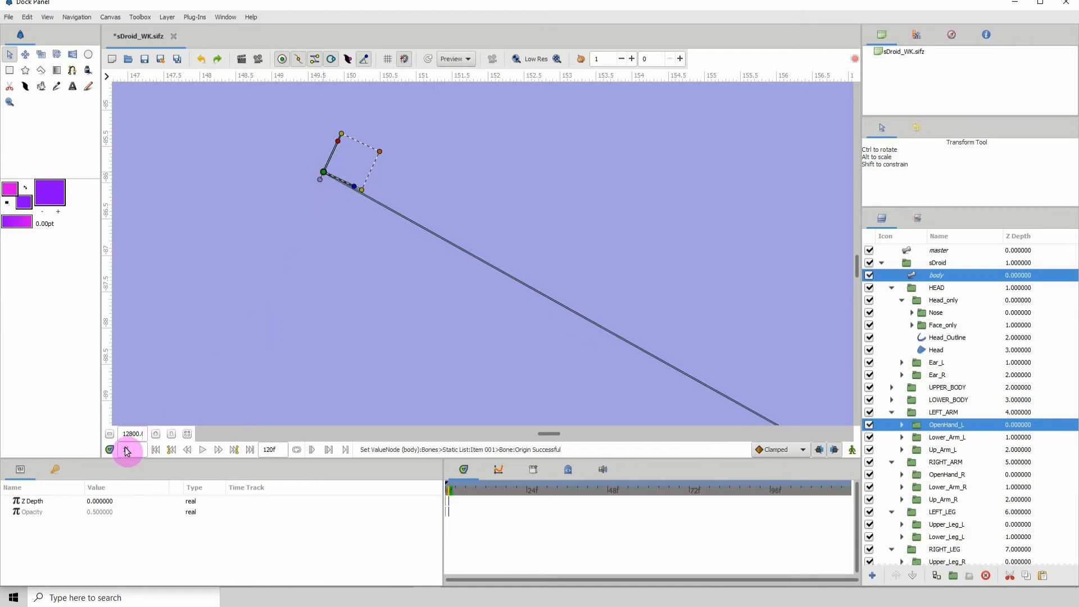
Shorten the left hand bone so it ends at the fingertips
click(110, 435)
click(110, 435)
click(110, 434)
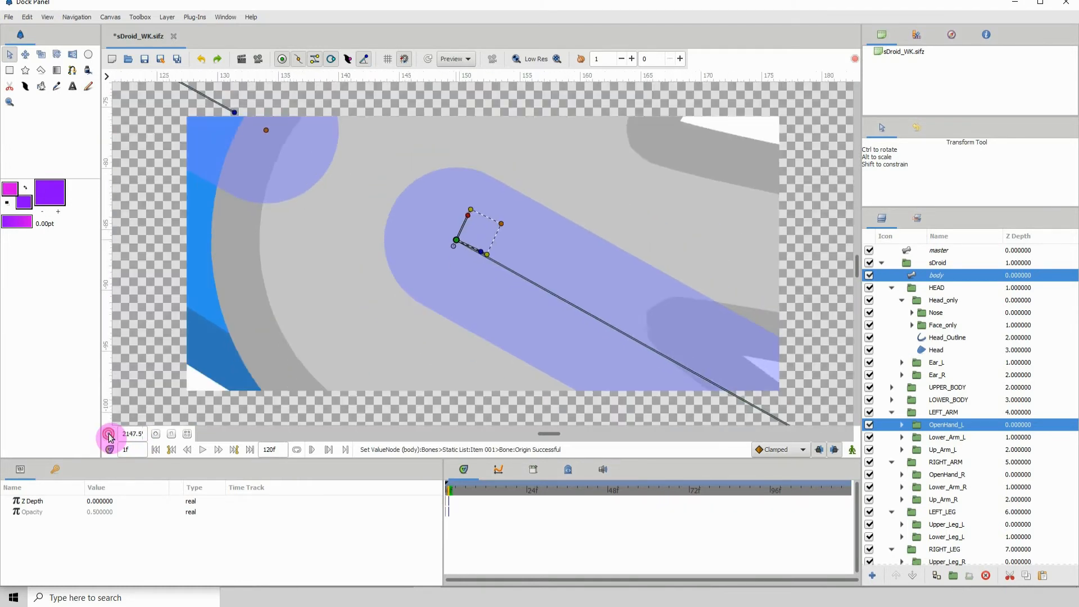
click(111, 435)
click(109, 435)
click(110, 434)
click(109, 435)
click(110, 434)
click(110, 434)
click(109, 435)
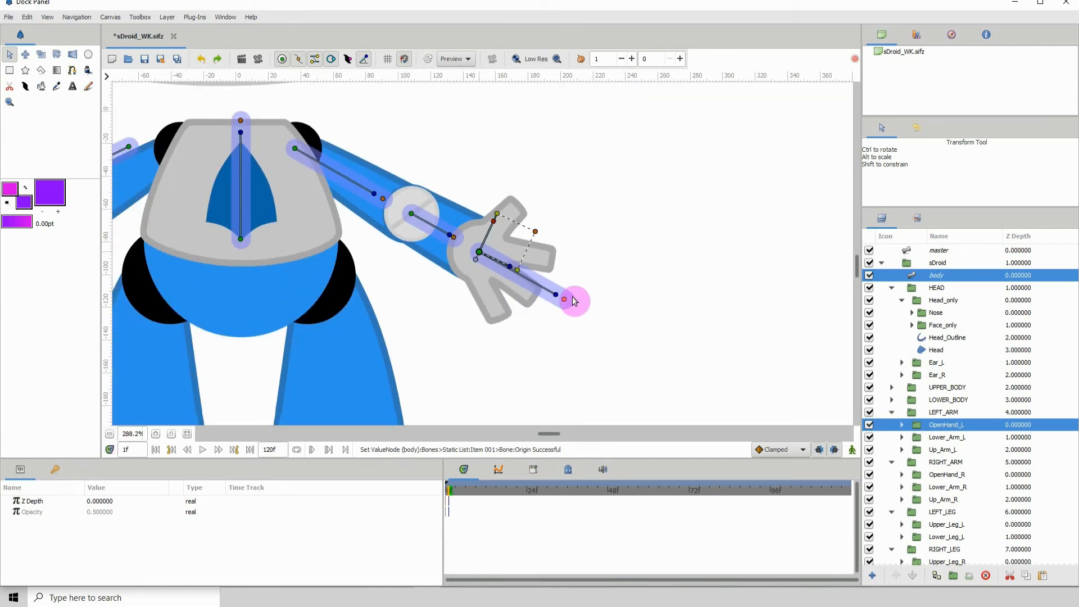
drag(559, 293, 543, 288)
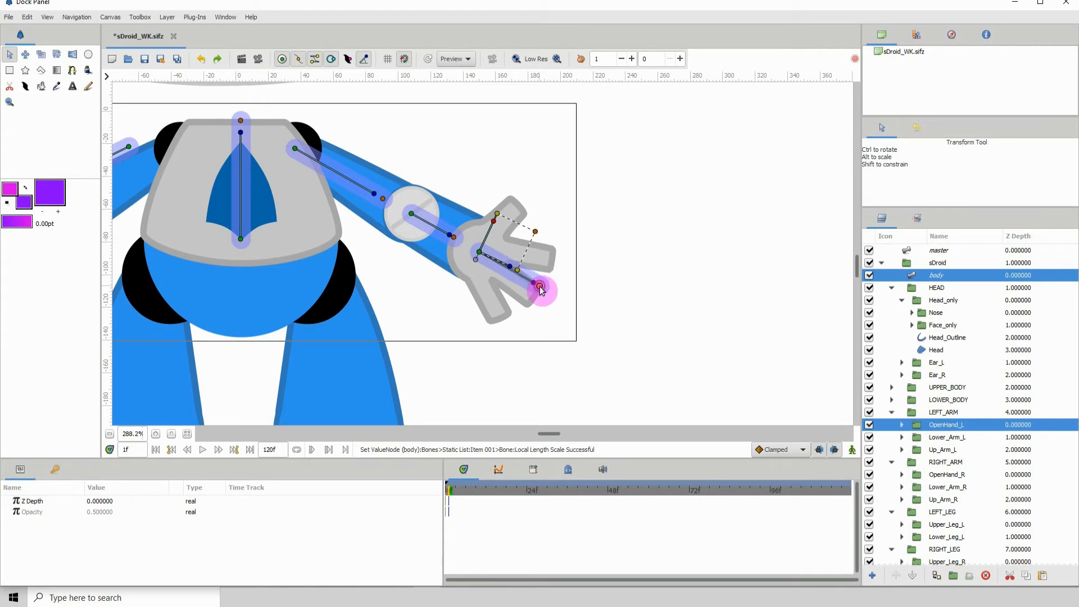
Select Up_Arm_R together with the body skeleton and move the right upper arm bone's origin close to the group's origin at the shoulder
drag(156, 220, 538, 280)
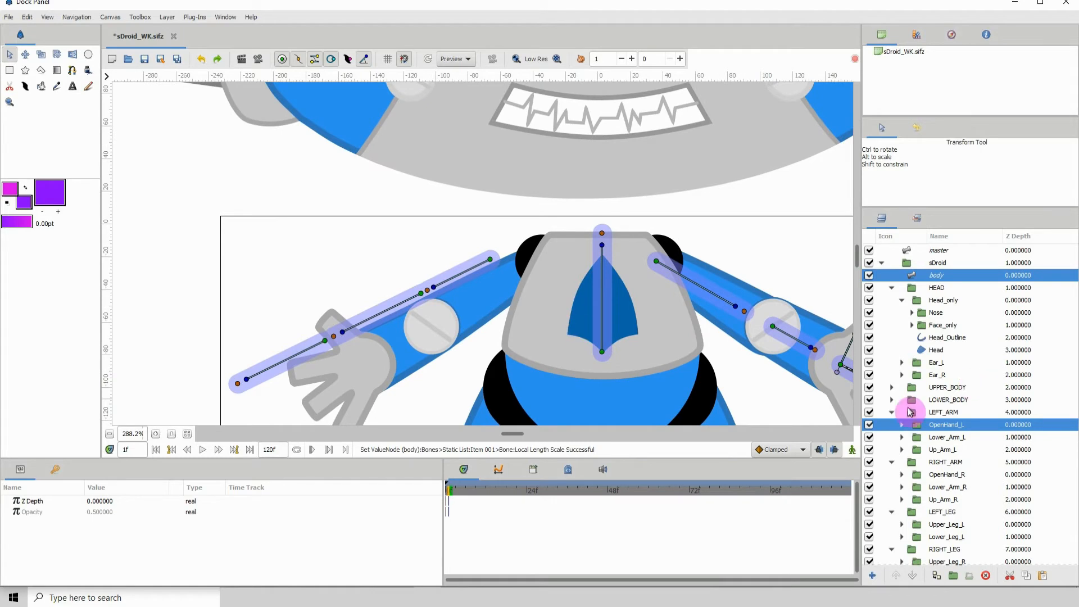
click(484, 295)
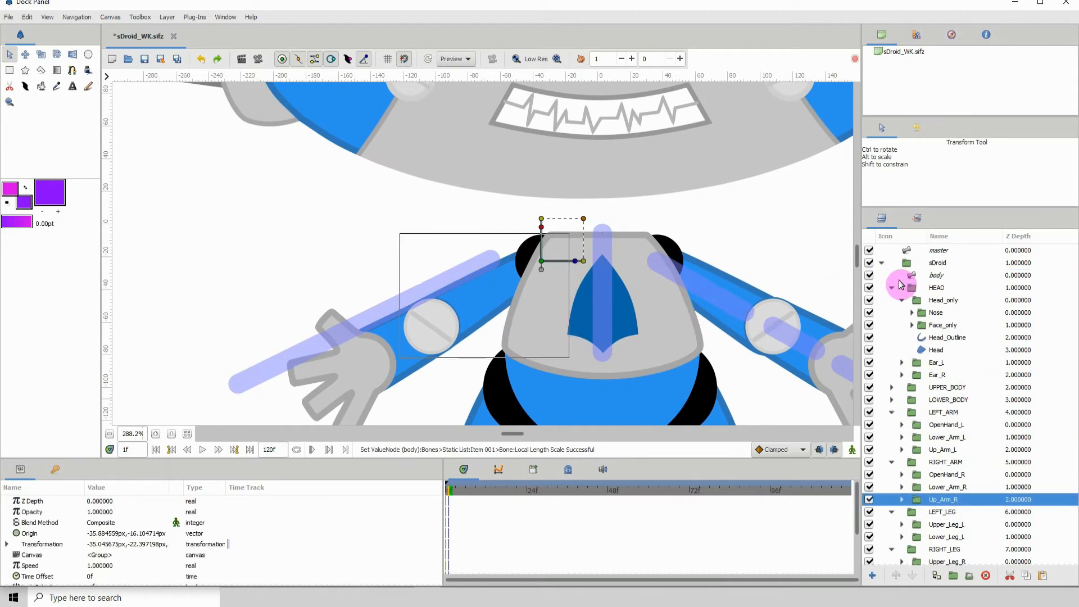
ctrl+click(932, 277)
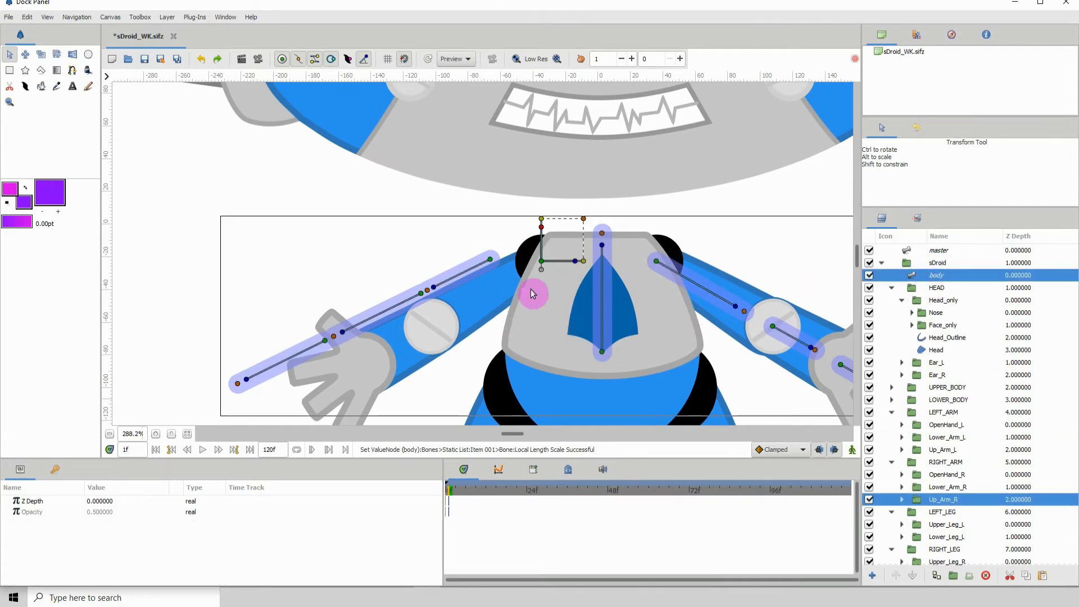
click(157, 434)
click(157, 434)
click(157, 434)
click(157, 435)
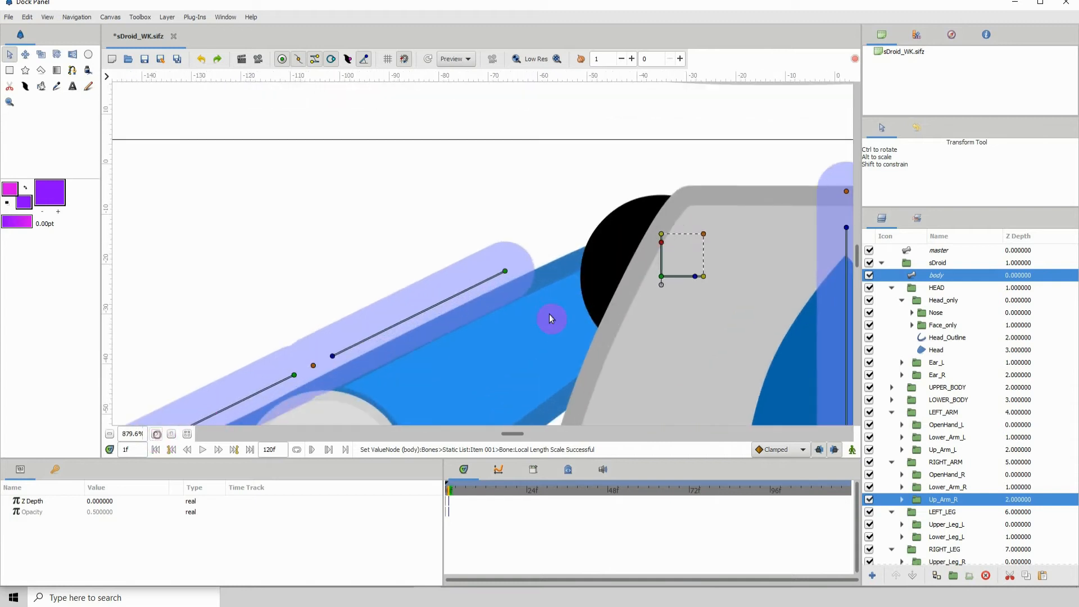
click(157, 434)
click(157, 435)
click(157, 434)
click(158, 435)
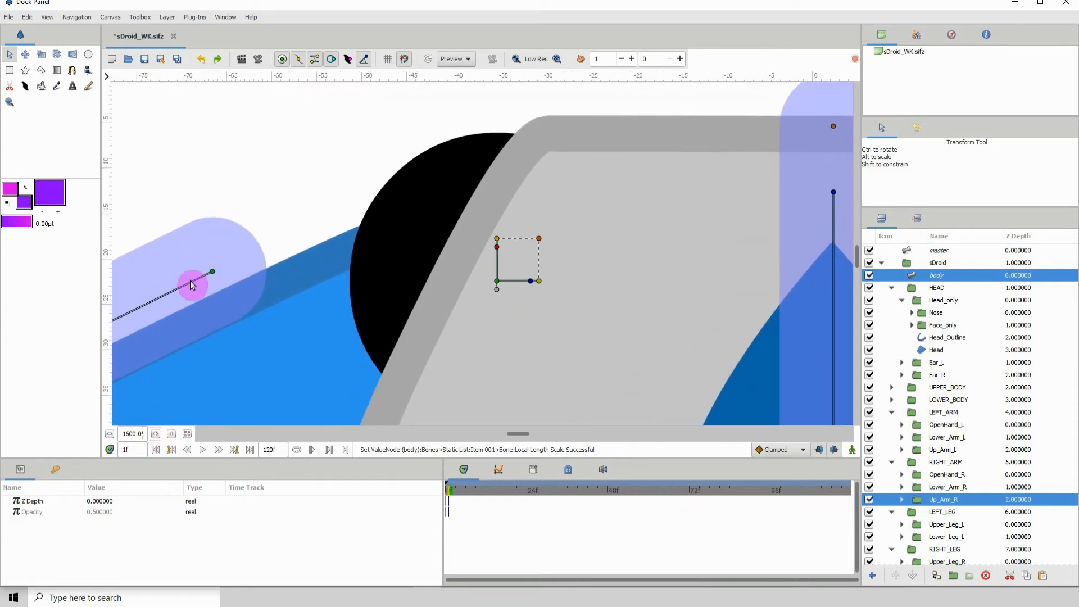
drag(470, 274, 480, 273)
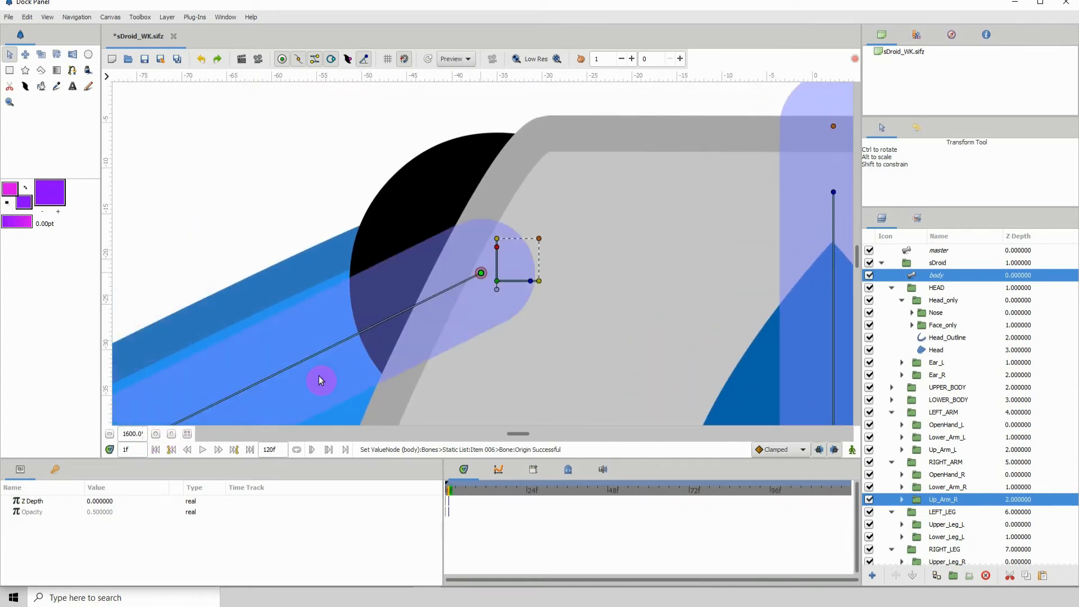
Place the right upper arm bone's origin exactly on the Up_Arm_R group's origin
click(158, 434)
click(157, 434)
click(157, 435)
click(158, 435)
click(157, 434)
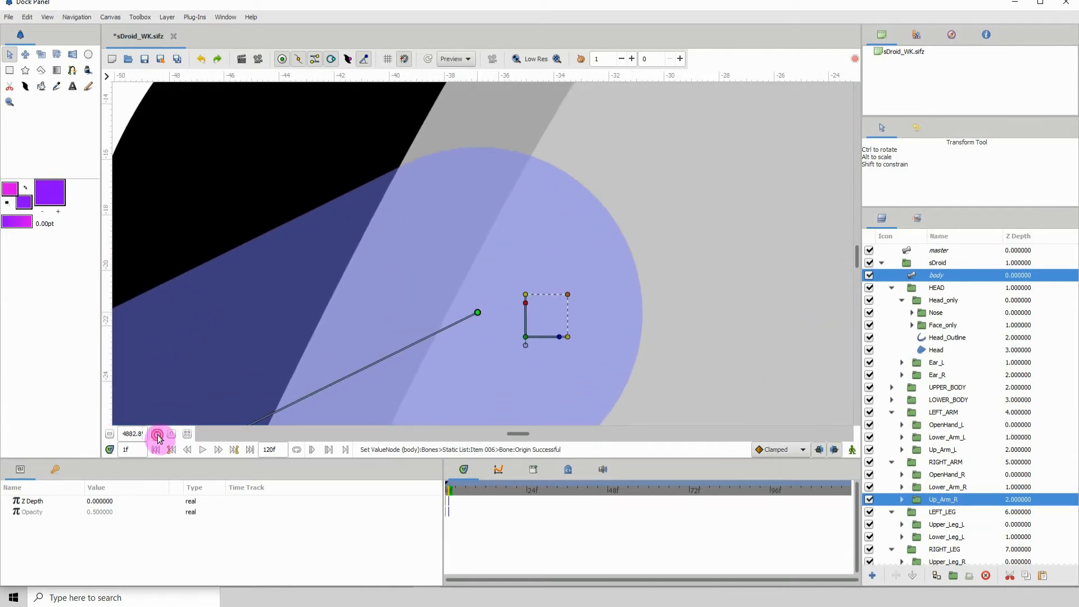
click(157, 434)
drag(423, 381, 329, 259)
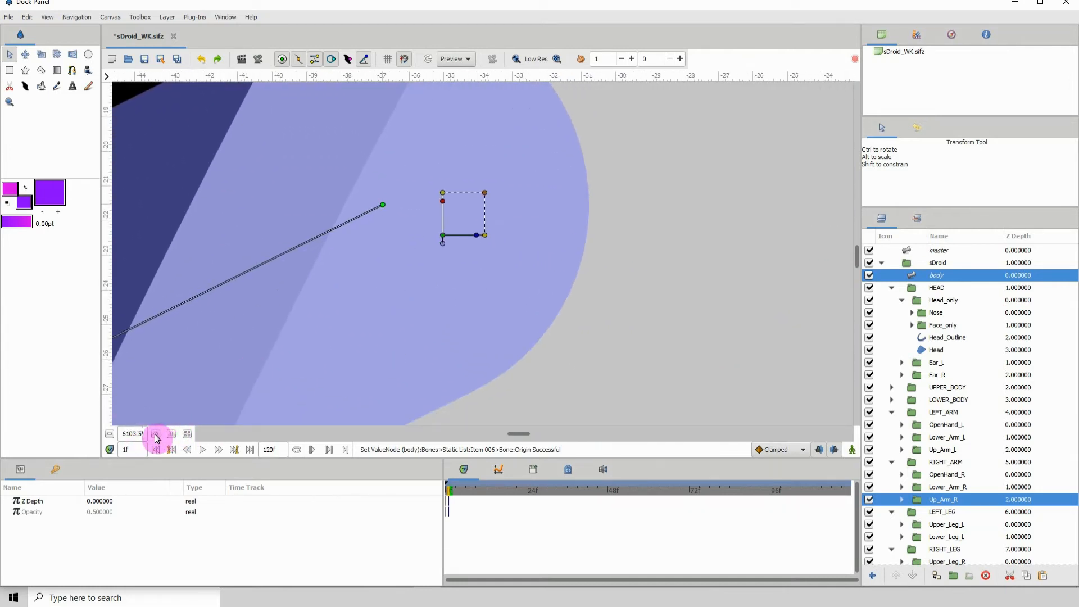
click(157, 435)
click(157, 435)
click(157, 434)
click(157, 434)
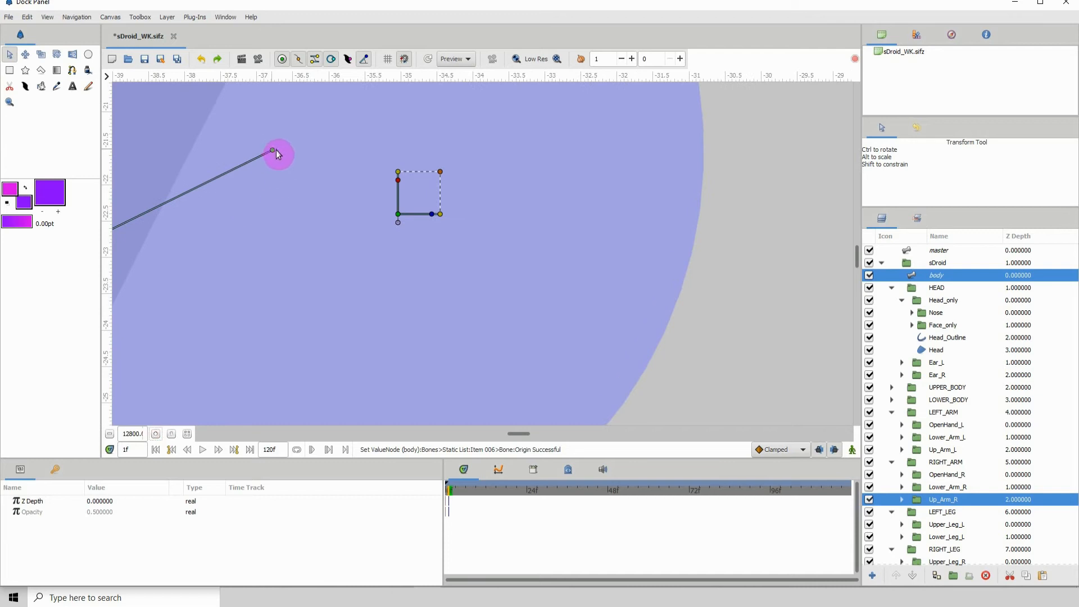
drag(273, 150, 398, 215)
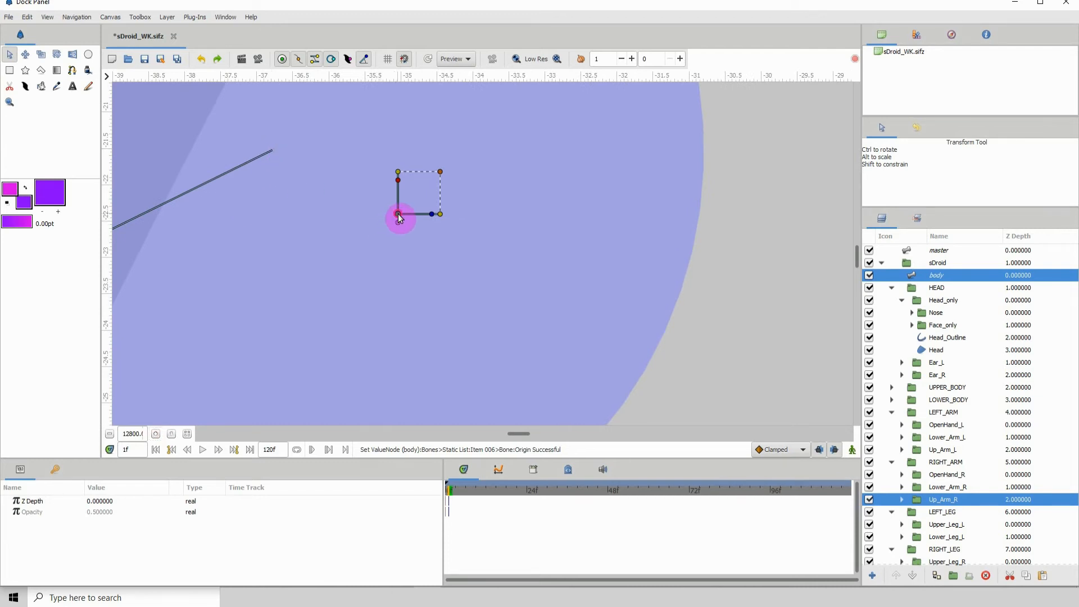
Rotate and lengthen the right upper arm bone so it follows the arm and ends at the edge of the elbow joint
click(110, 437)
click(110, 436)
click(111, 436)
click(110, 436)
click(110, 437)
click(110, 436)
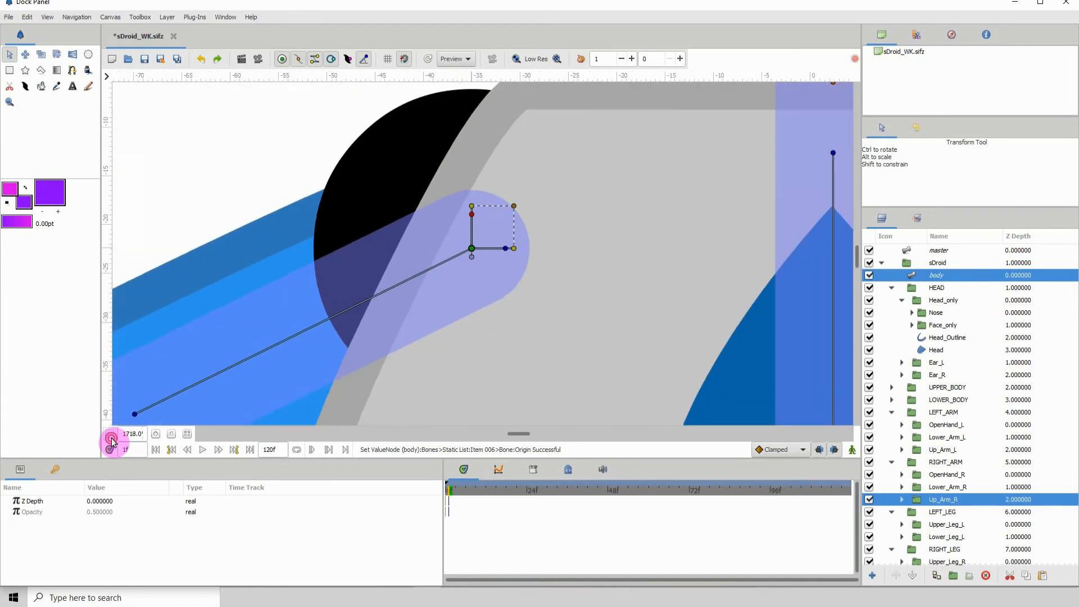
click(110, 436)
click(110, 436)
drag(234, 338, 349, 291)
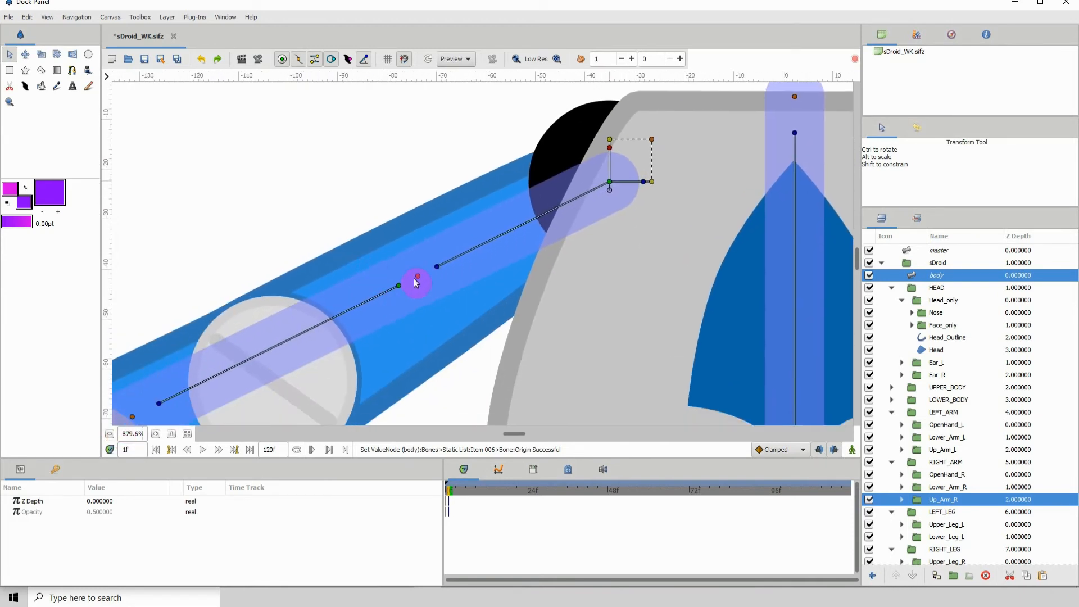
drag(414, 287, 359, 323)
drag(365, 329, 368, 273)
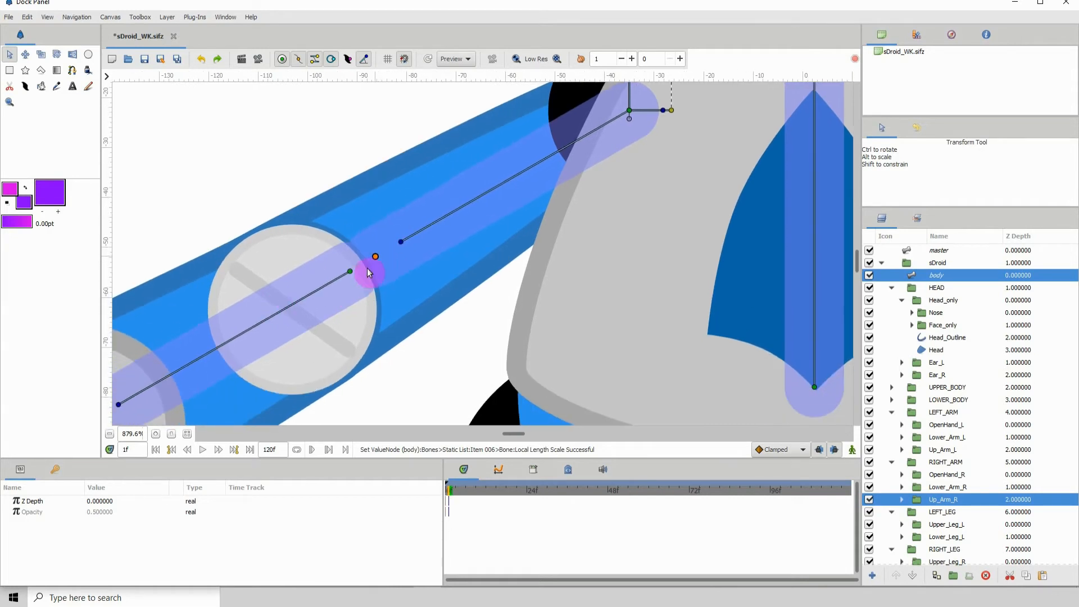
Select Lower_Arm_R together with the body skeleton and move the right lower arm bone's origin close to the group's origin at the elbow
click(163, 321)
drag(330, 330, 385, 259)
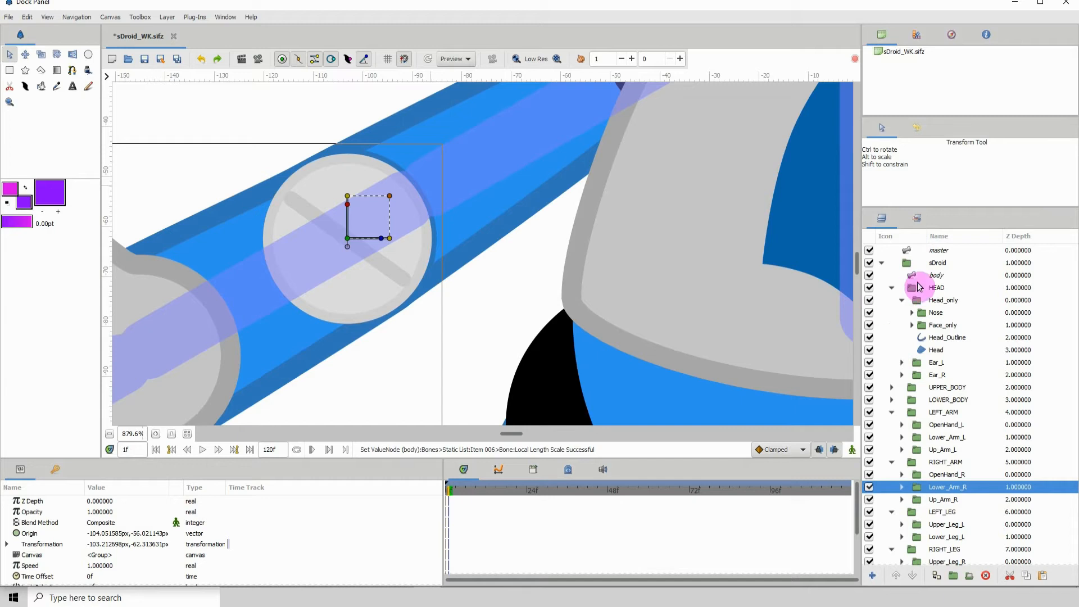
click(937, 276)
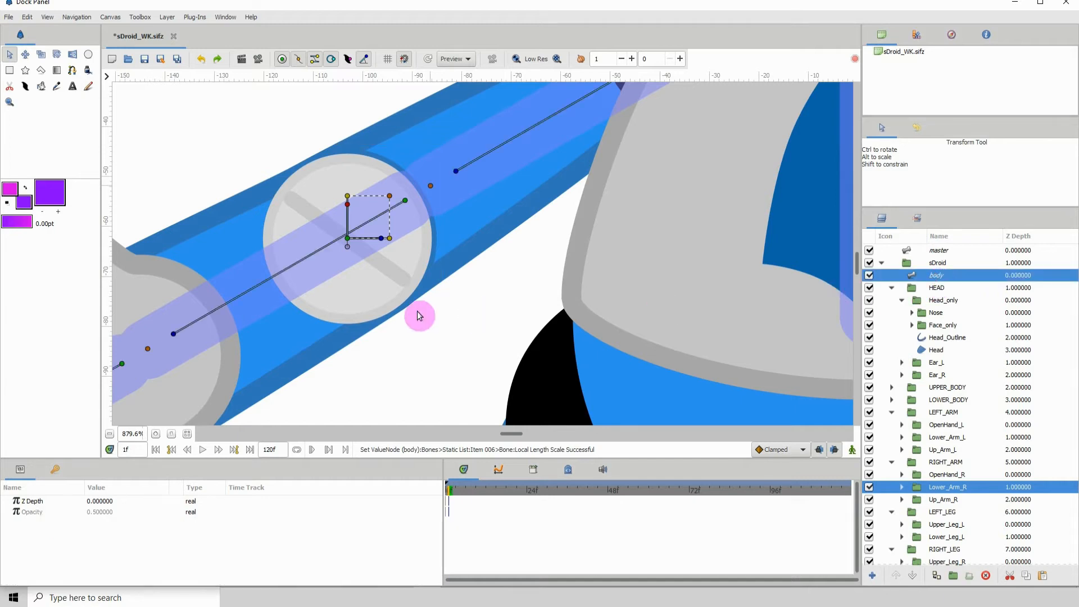
scroll(337, 292, left, 4)
scroll(338, 292, up, 1)
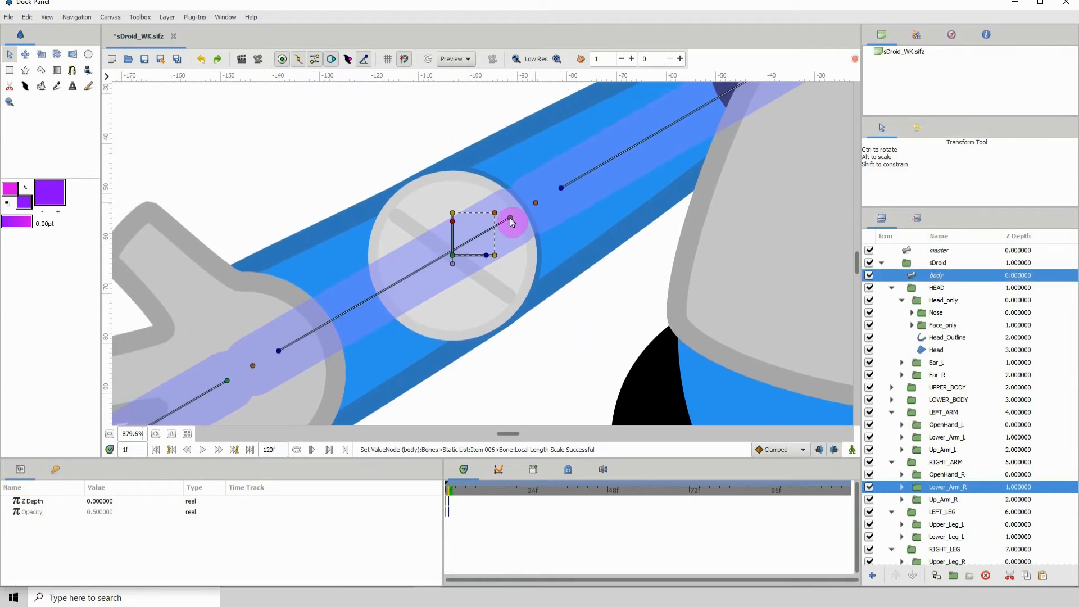
drag(510, 217, 422, 282)
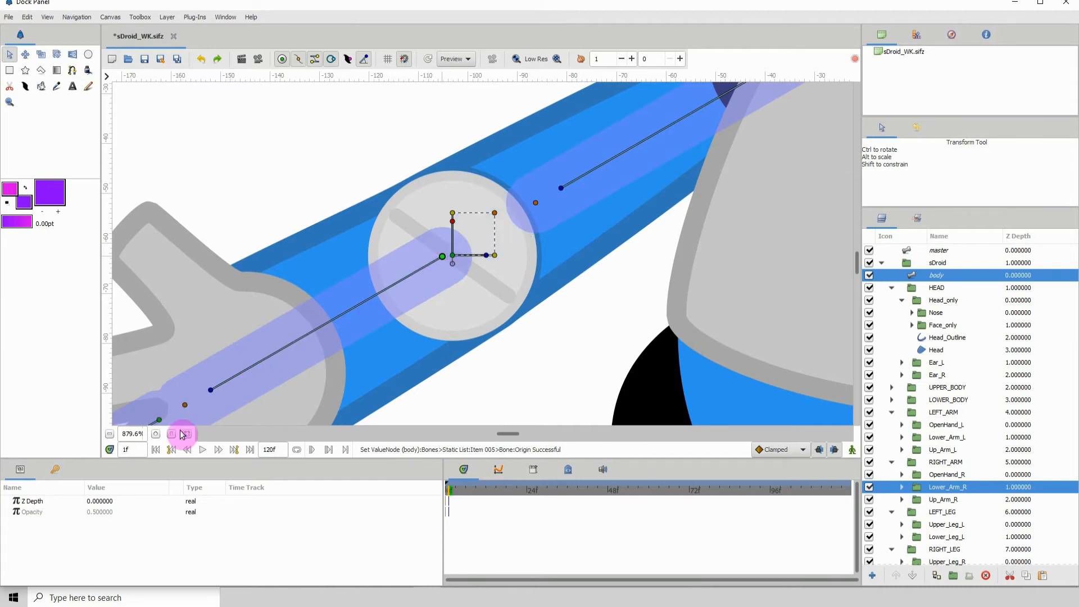
Place the right lower arm bone's origin exactly on the Lower_Arm_R group's origin
click(155, 435)
click(155, 437)
click(155, 436)
click(155, 436)
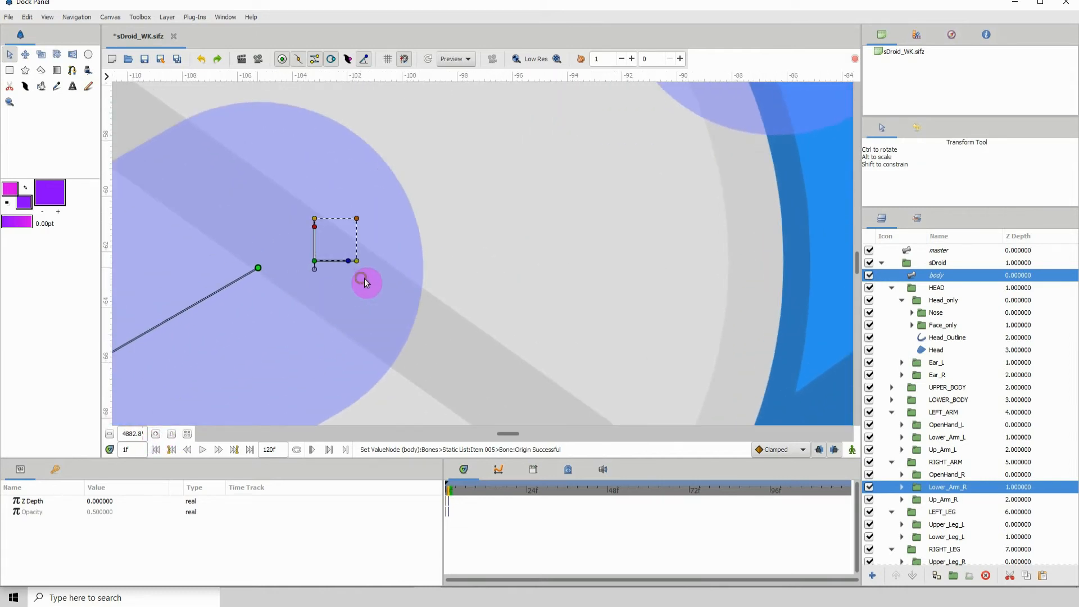
click(155, 436)
click(155, 436)
click(155, 437)
click(155, 437)
click(155, 436)
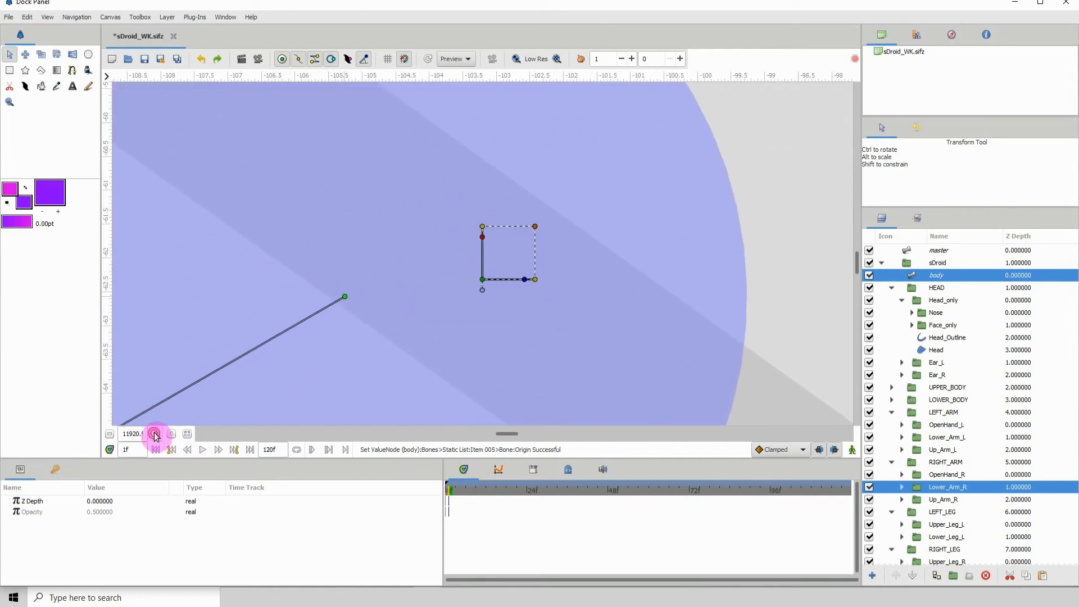
click(155, 436)
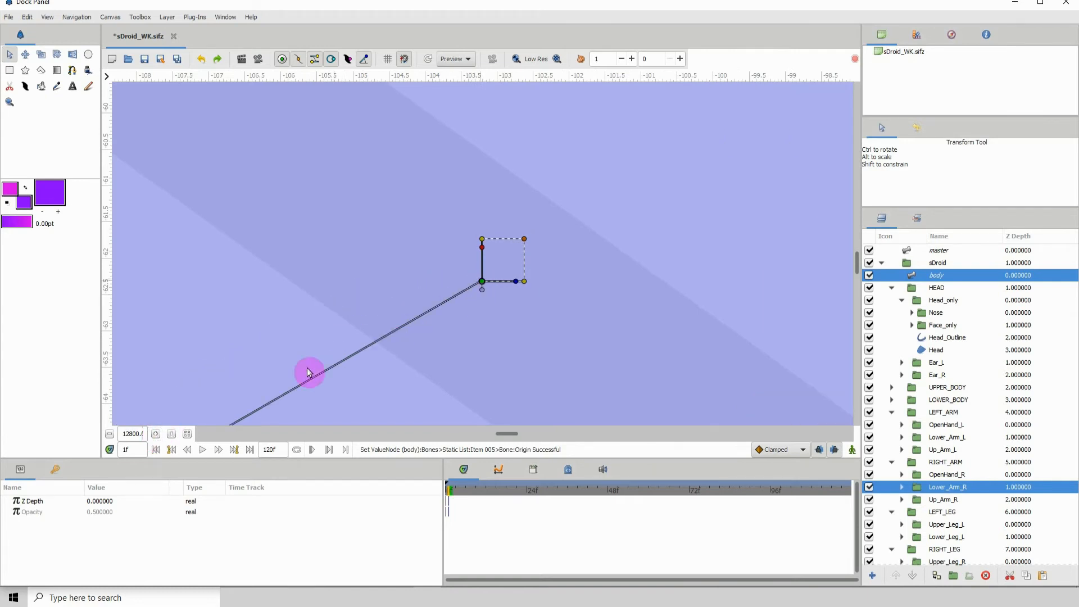
click(156, 432)
drag(319, 339, 401, 261)
Shorten the right lower arm bone so it ends at the wrist
click(110, 433)
click(109, 434)
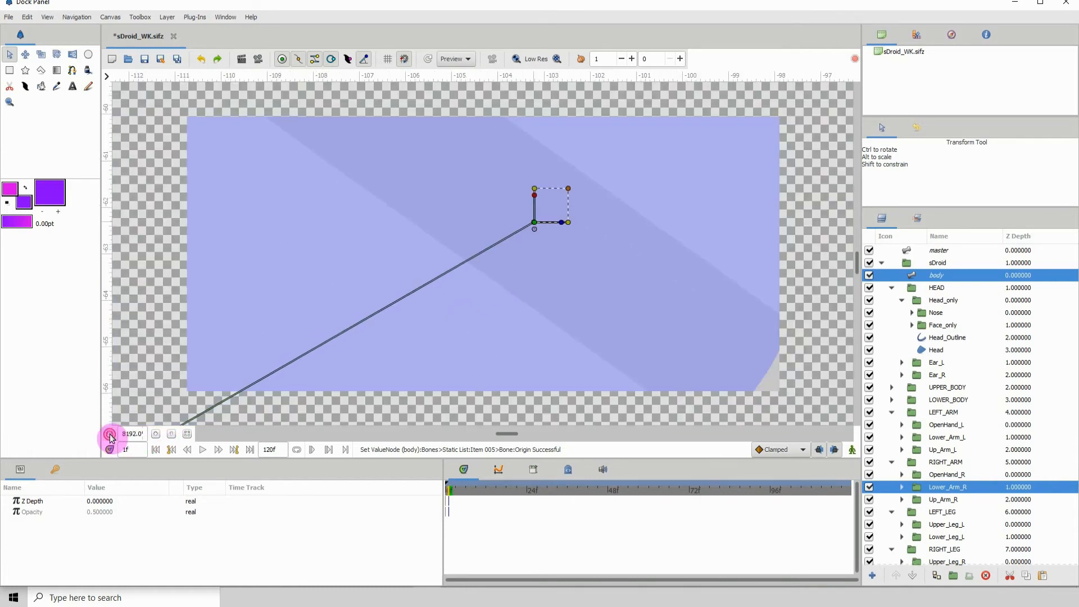
click(109, 434)
click(110, 433)
click(109, 434)
click(110, 434)
click(109, 434)
click(110, 434)
click(110, 434)
click(110, 434)
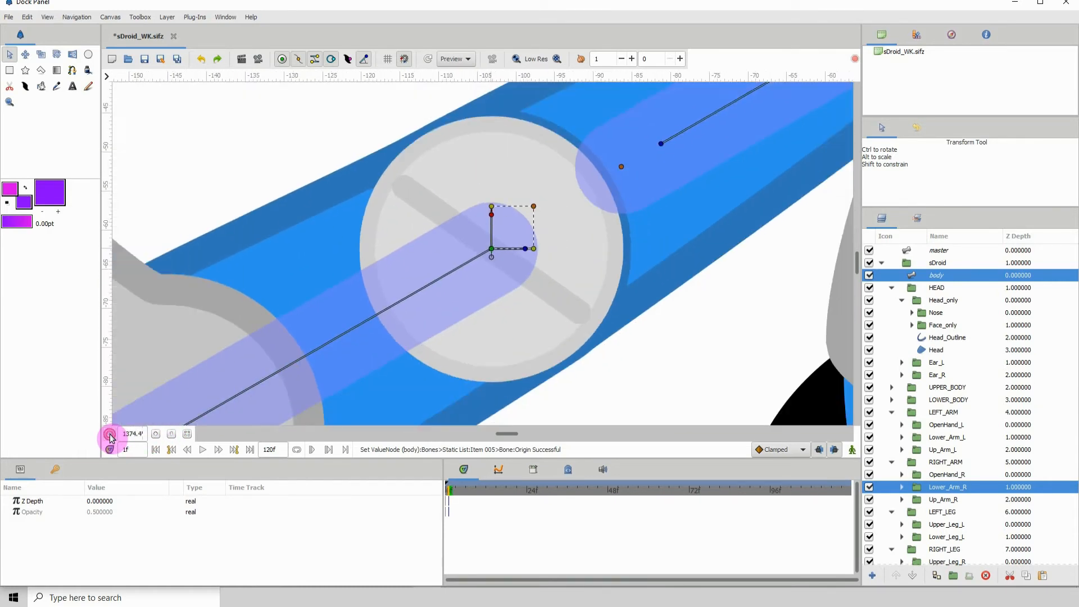
click(109, 434)
click(109, 434)
drag(319, 379, 487, 220)
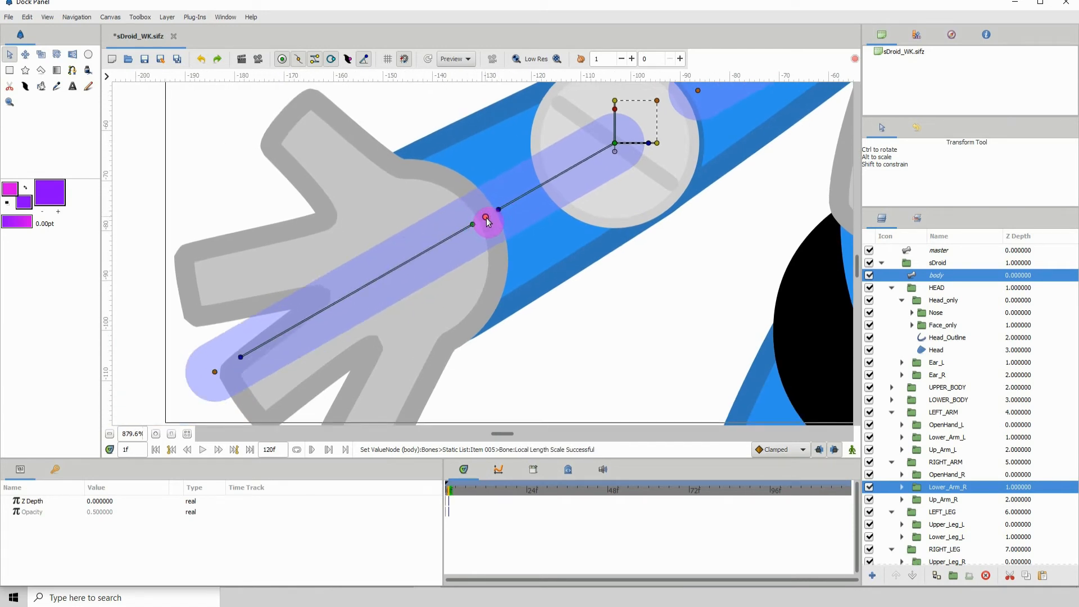
Select OpenHand_R together with the body skeleton and move the right hand bone's origin close to the group's origin in the palm
click(403, 347)
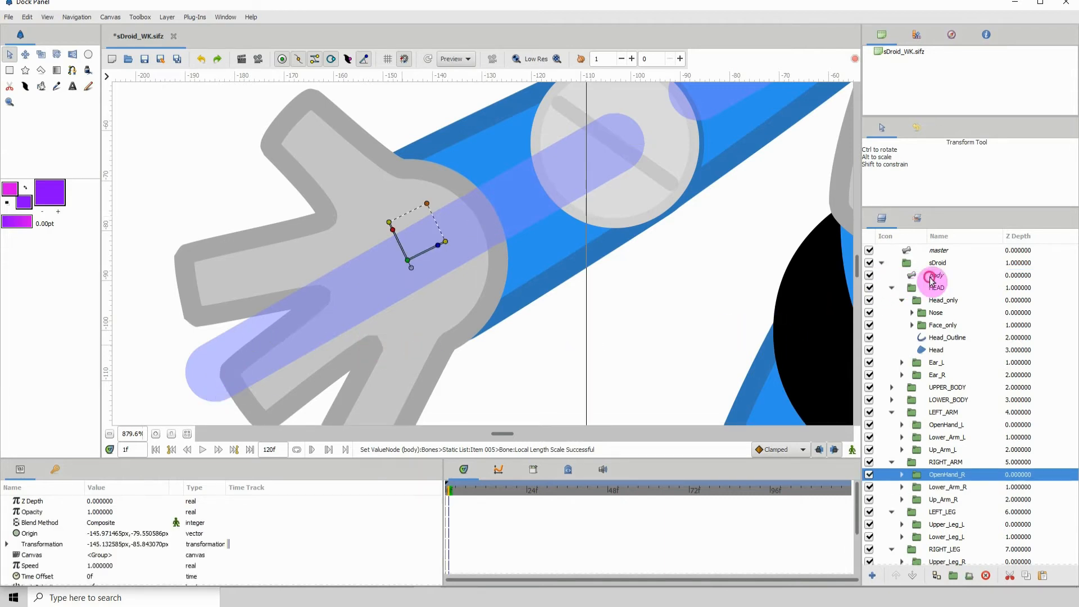
click(936, 278)
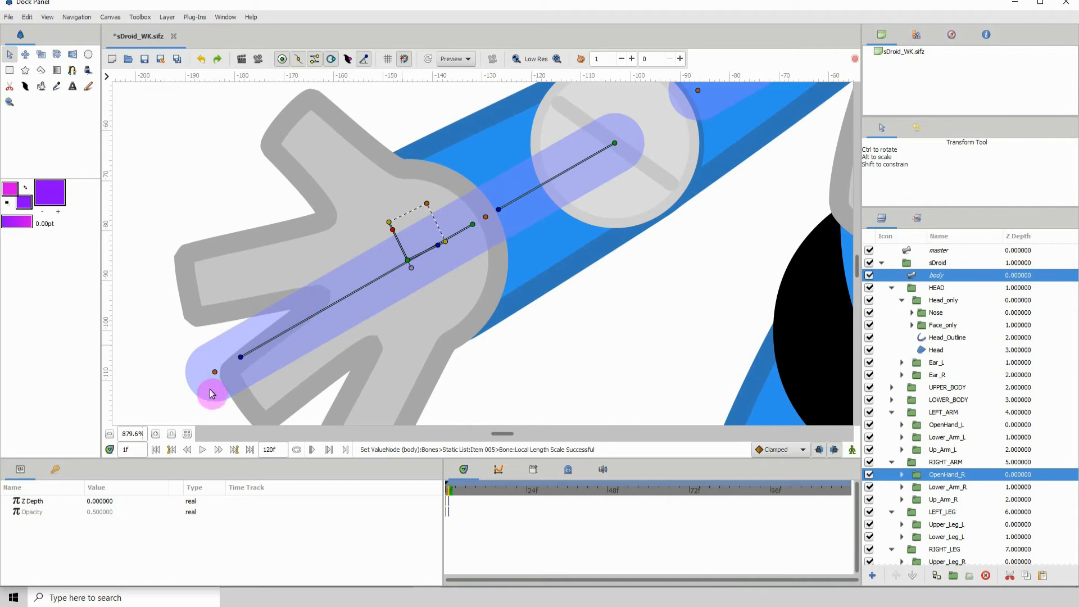
drag(473, 224, 152, 439)
Place the right hand bone's origin exactly on the OpenHand_R group's origin
click(156, 435)
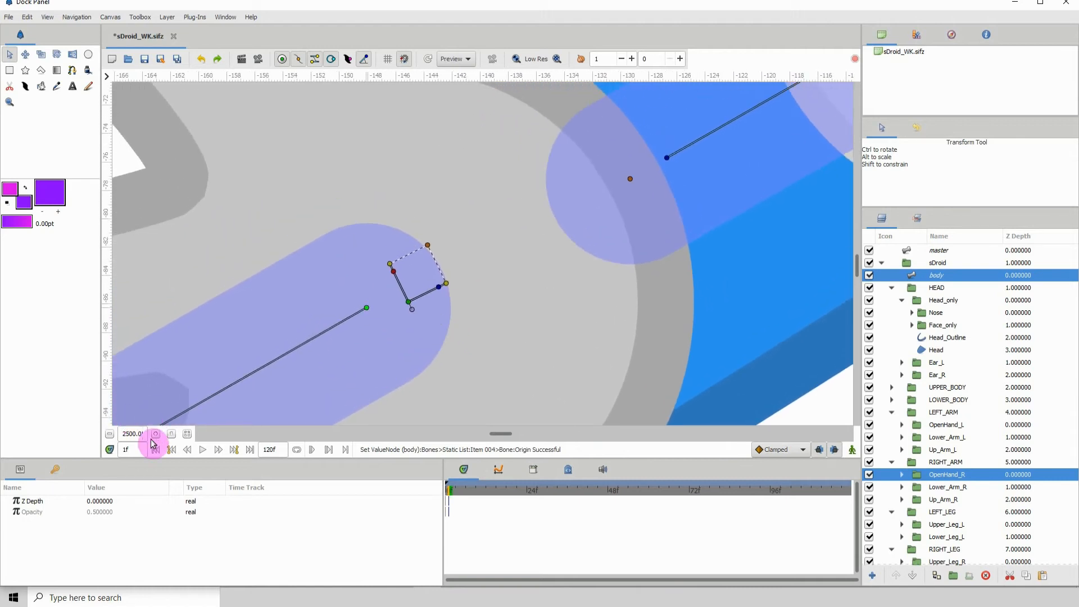
click(155, 434)
click(156, 435)
click(156, 435)
drag(304, 329, 427, 237)
drag(362, 326, 407, 305)
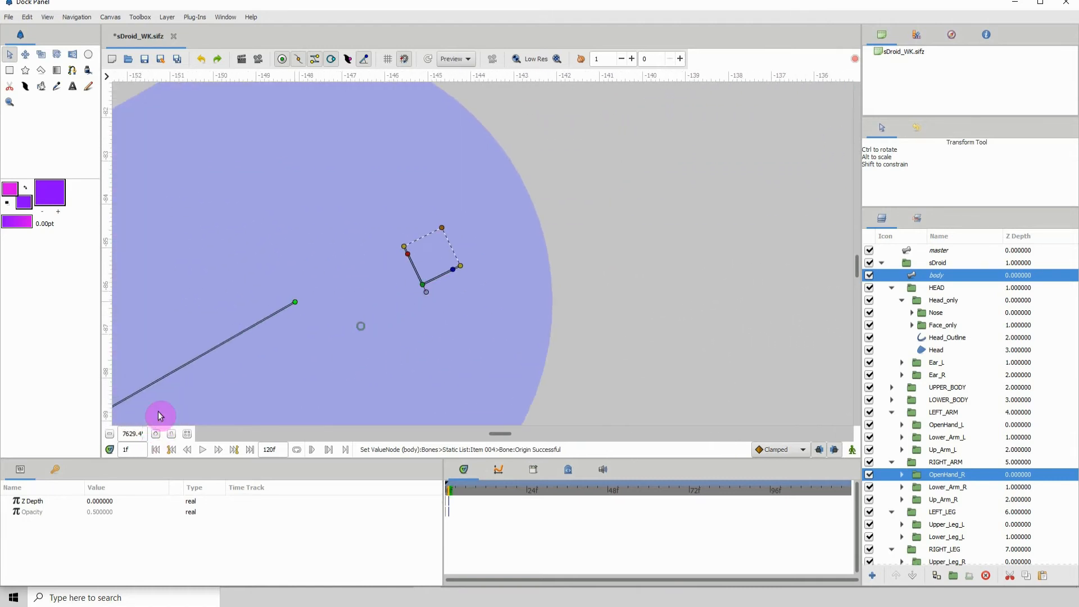
click(154, 436)
click(155, 436)
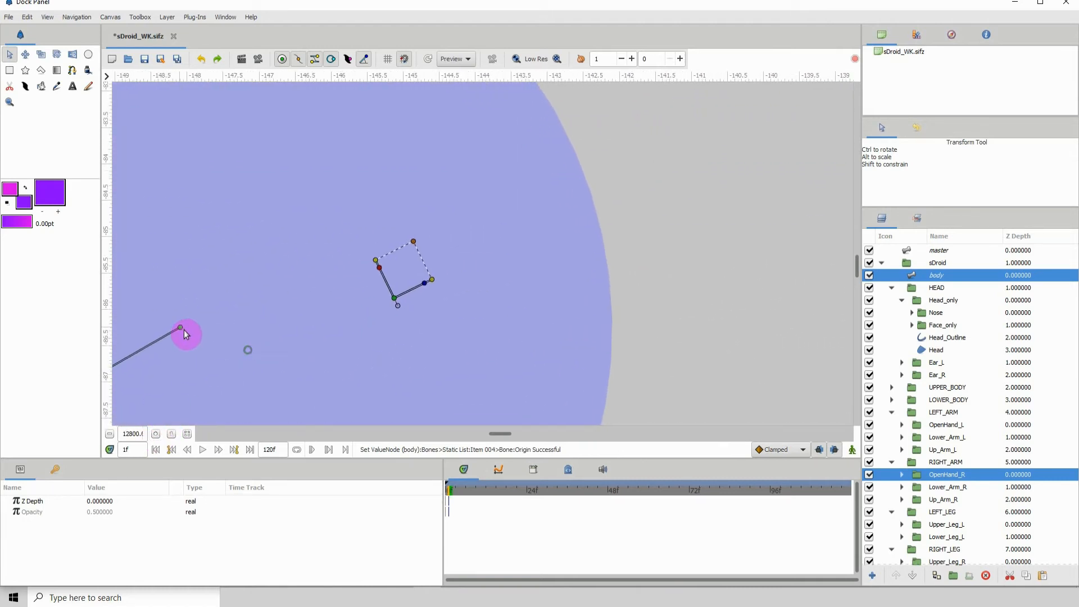
click(156, 435)
drag(180, 327, 390, 301)
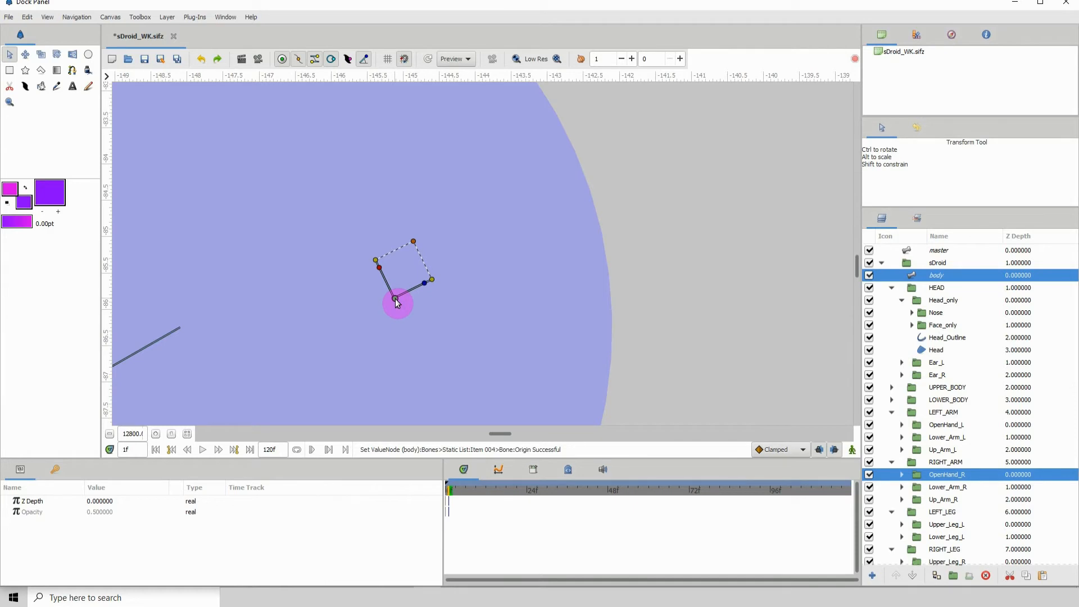
Shorten the right hand bone so it ends within the fingers, and save the file
click(107, 435)
click(108, 435)
click(108, 435)
click(108, 435)
click(108, 435)
click(108, 435)
click(108, 435)
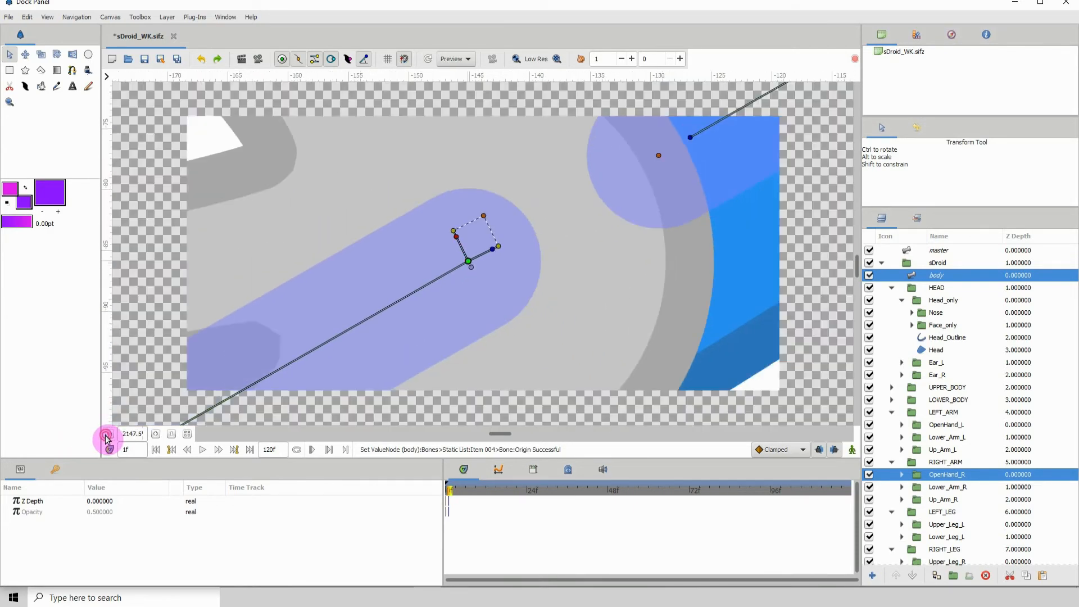
click(108, 435)
click(108, 435)
click(108, 435)
click(108, 435)
click(108, 435)
click(107, 435)
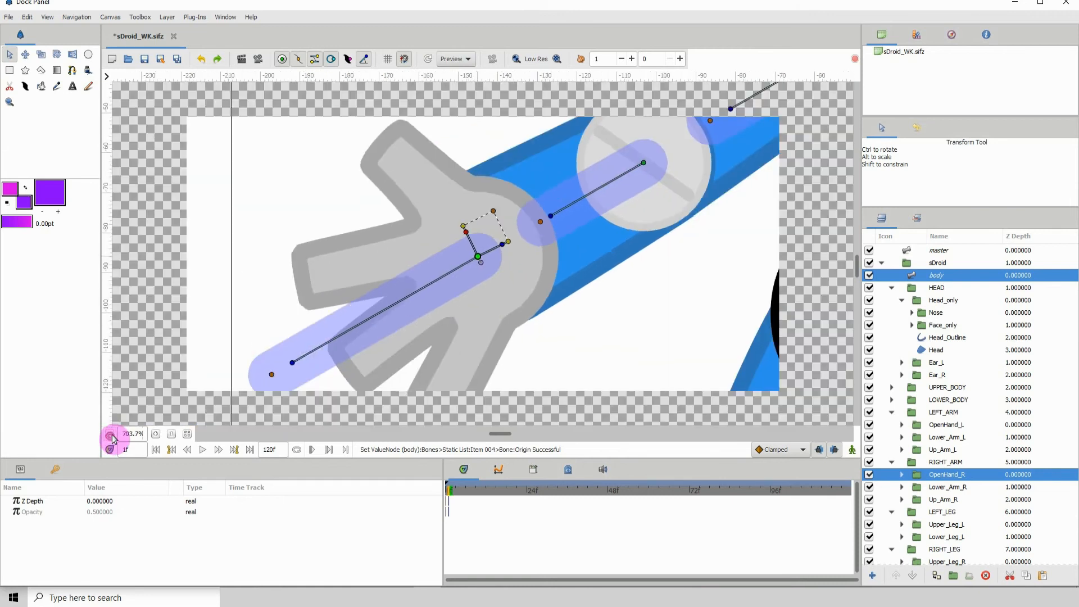
click(108, 435)
click(108, 435)
drag(347, 332, 393, 304)
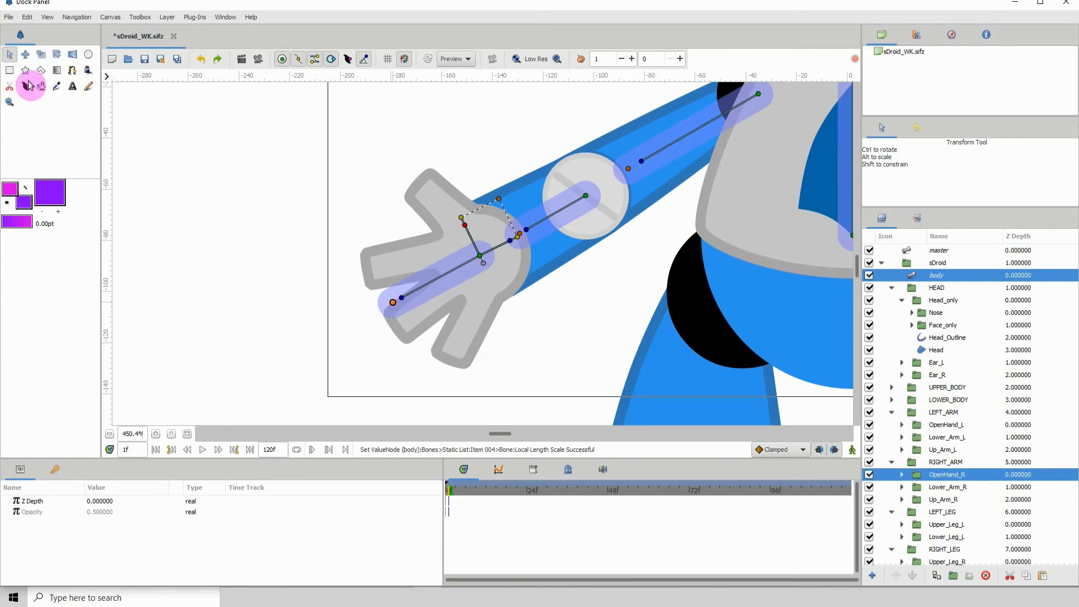
click(110, 436)
key(ctrl+s)
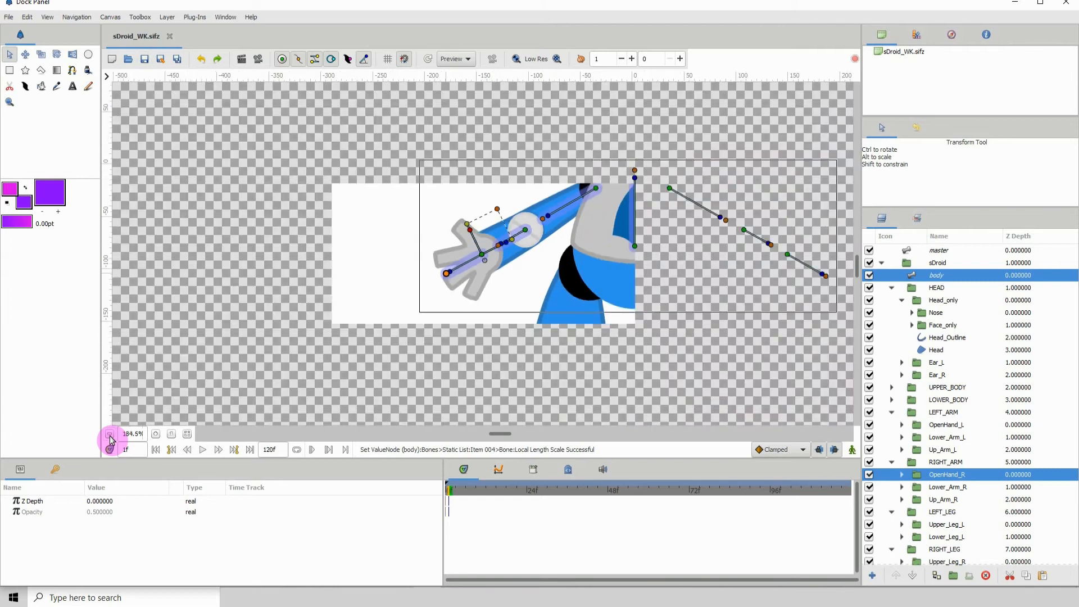
Select only the body skeleton and create a child bone from the torso bone's origin
drag(290, 335, 239, 377)
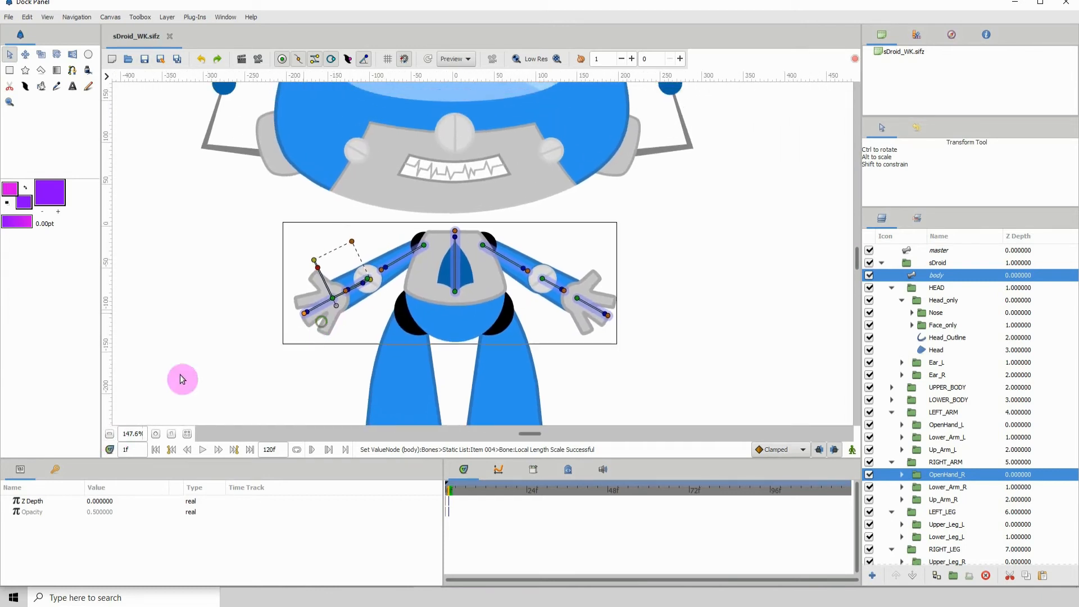
click(107, 436)
click(107, 436)
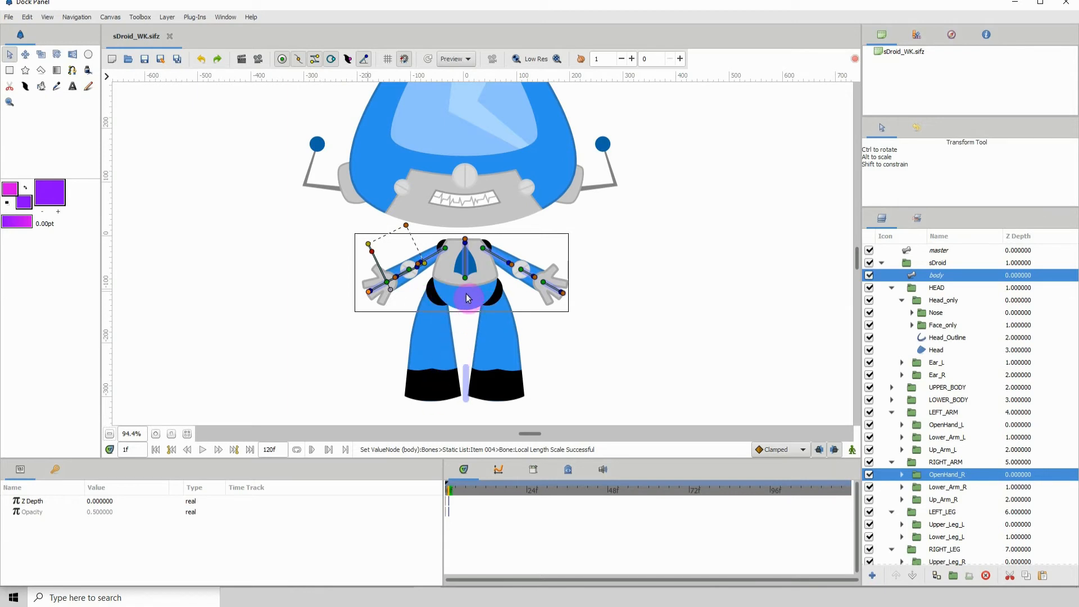
click(155, 434)
click(156, 434)
click(155, 434)
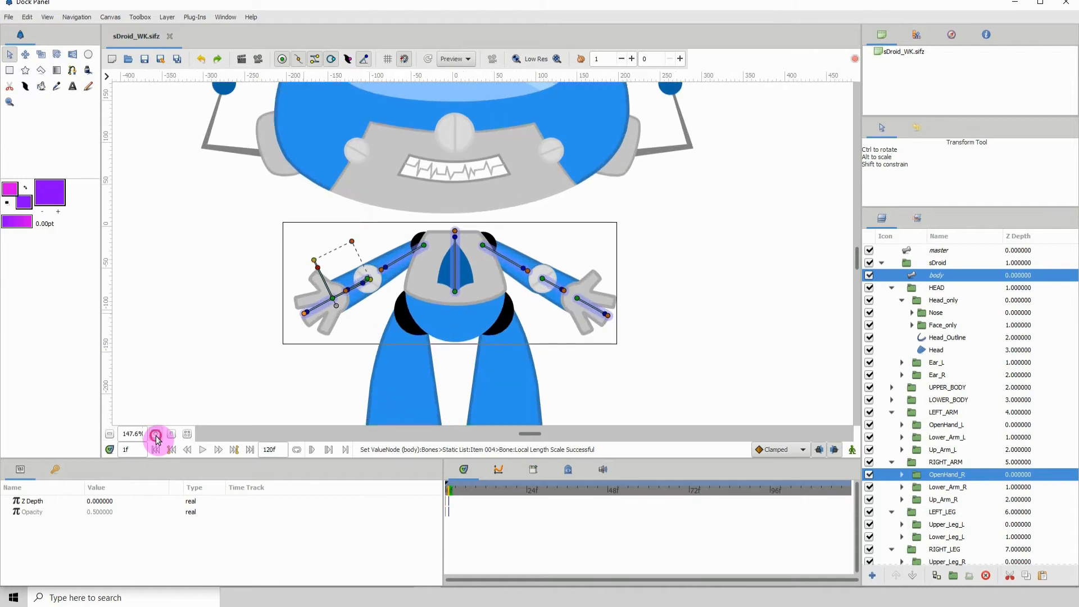
scroll(367, 337, down, 2)
drag(368, 318, 383, 275)
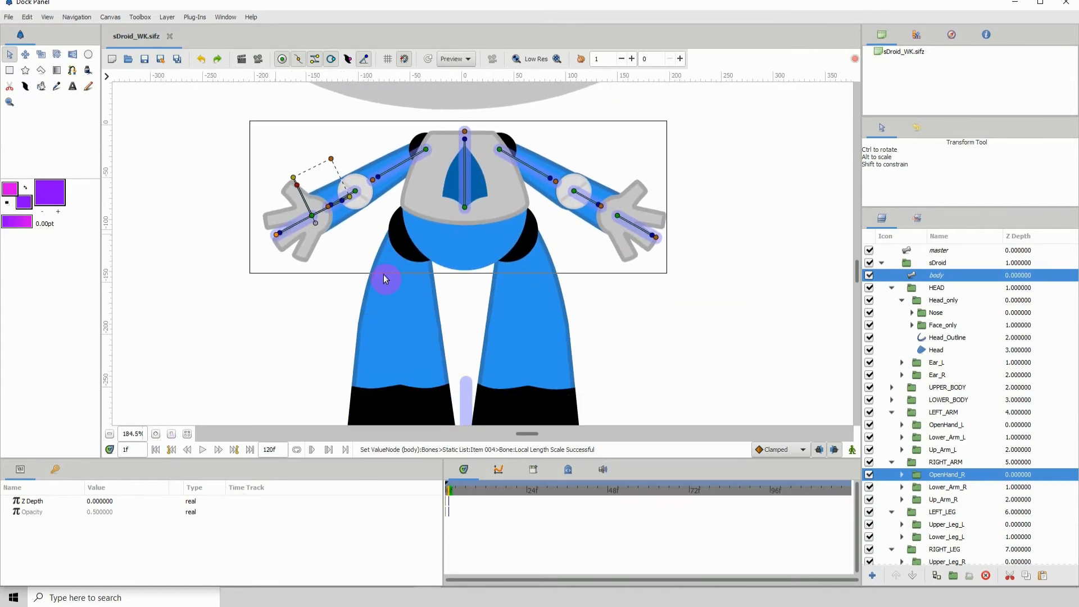
click(465, 210)
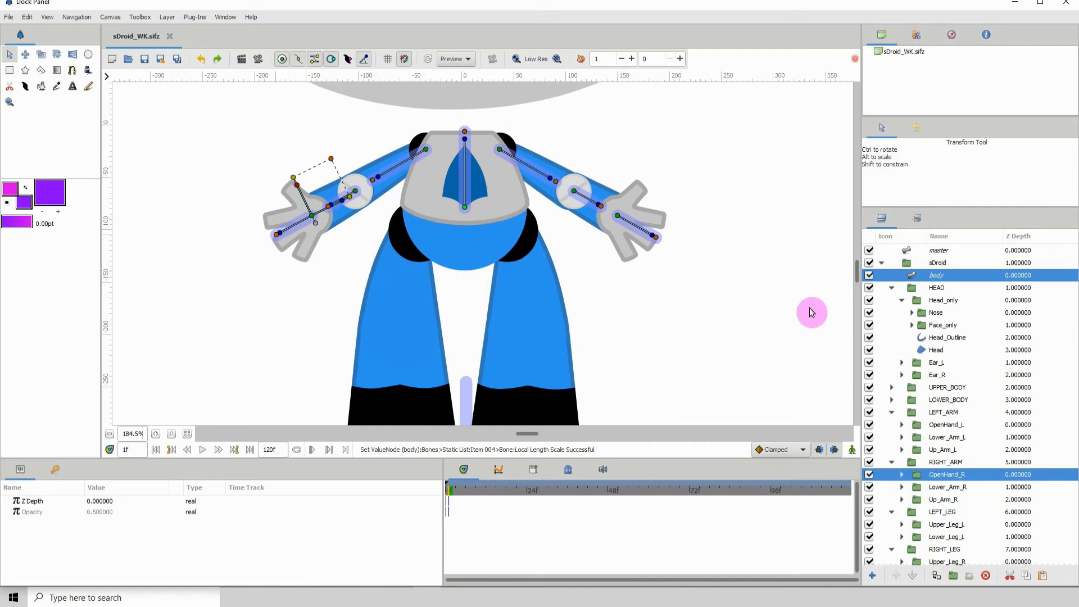
click(933, 275)
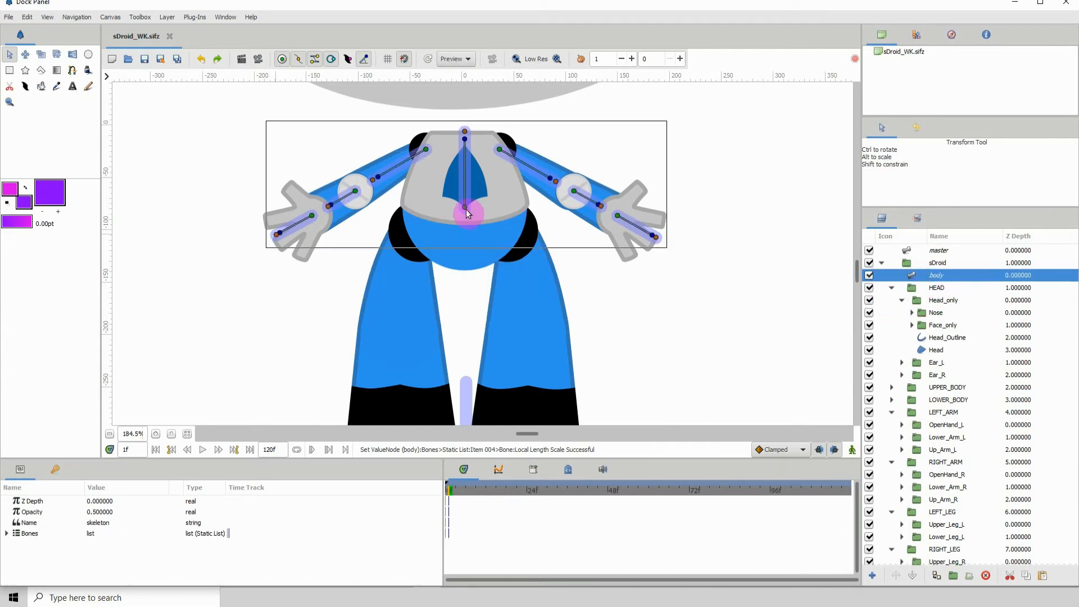
click(466, 209)
right_click(465, 207)
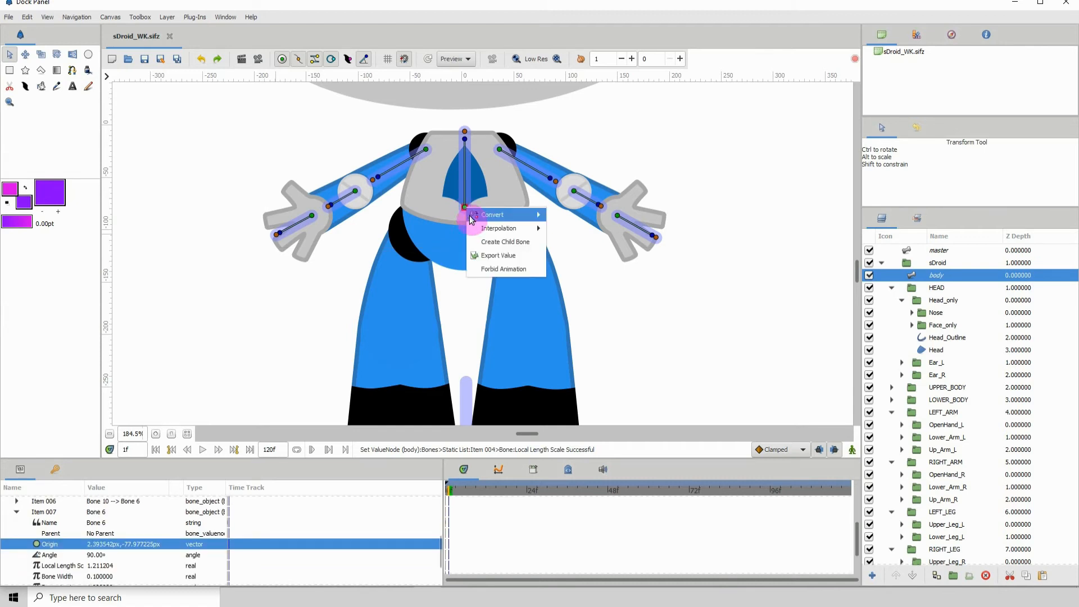
click(495, 242)
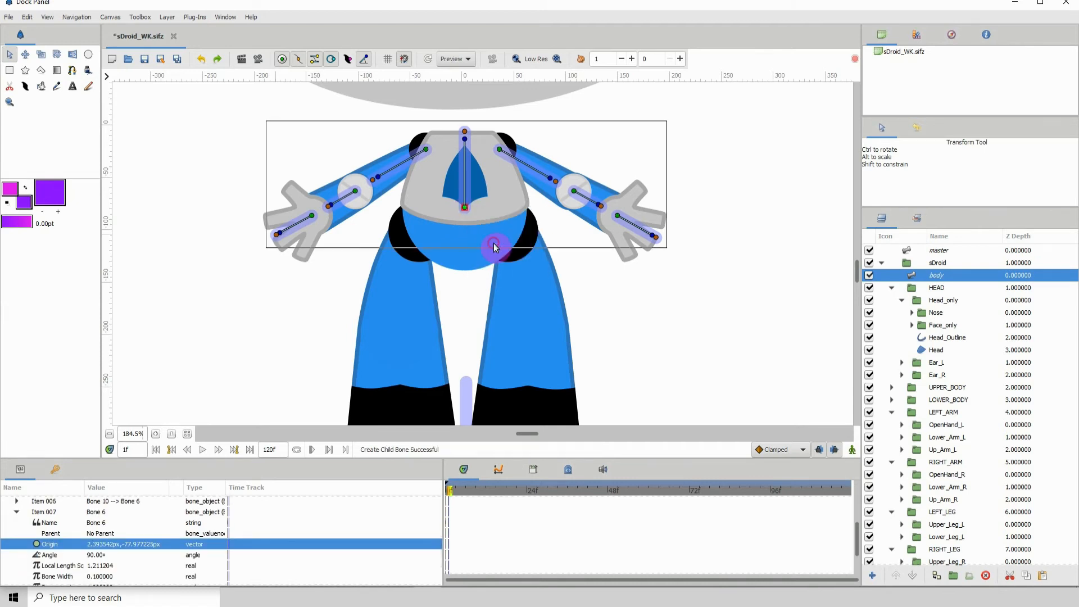
Set the new child bone's parent to No Parent and move the bone down onto the lower body
scroll(449, 218, up, 4)
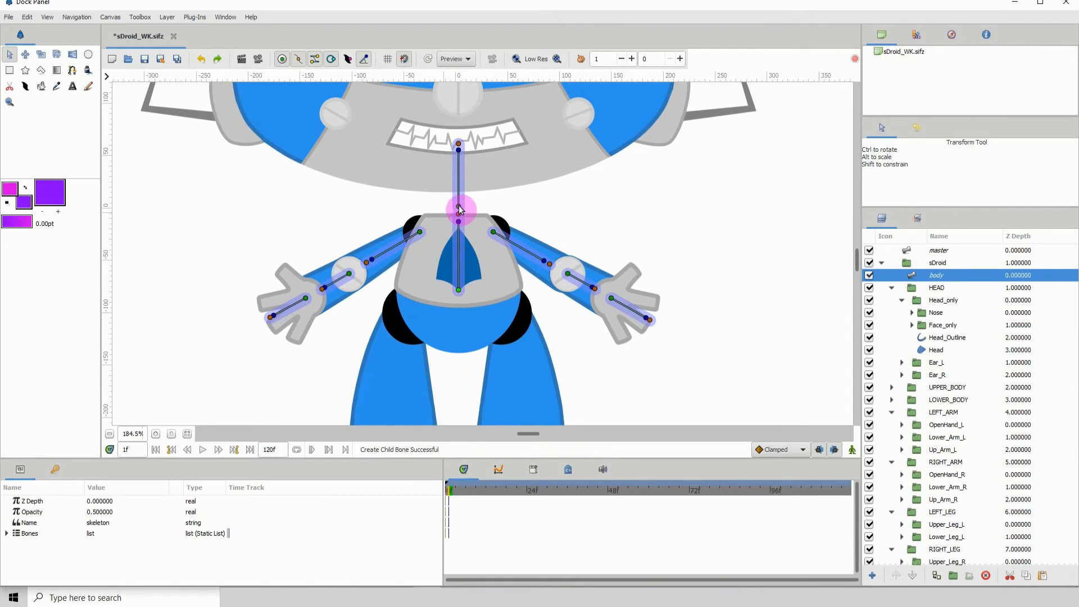
drag(453, 217, 504, 329)
scroll(517, 264, down, 3)
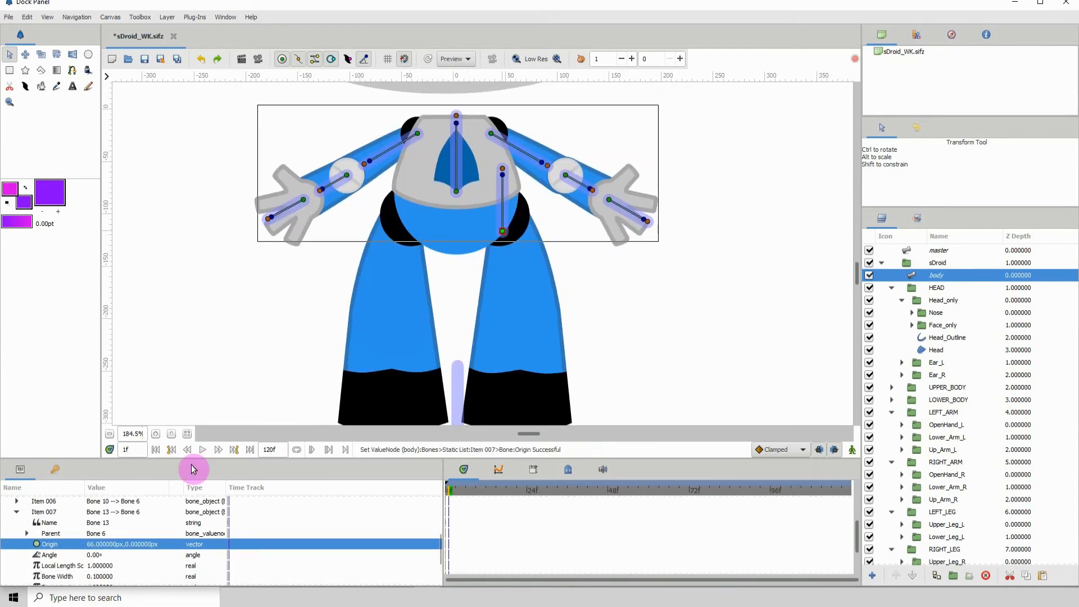
click(97, 533)
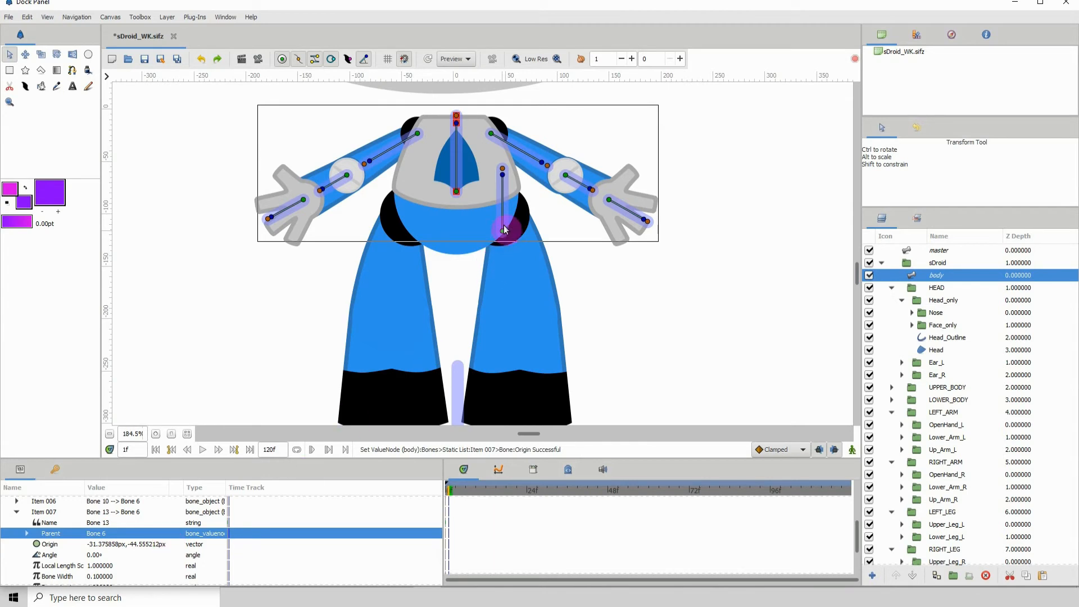
click(503, 230)
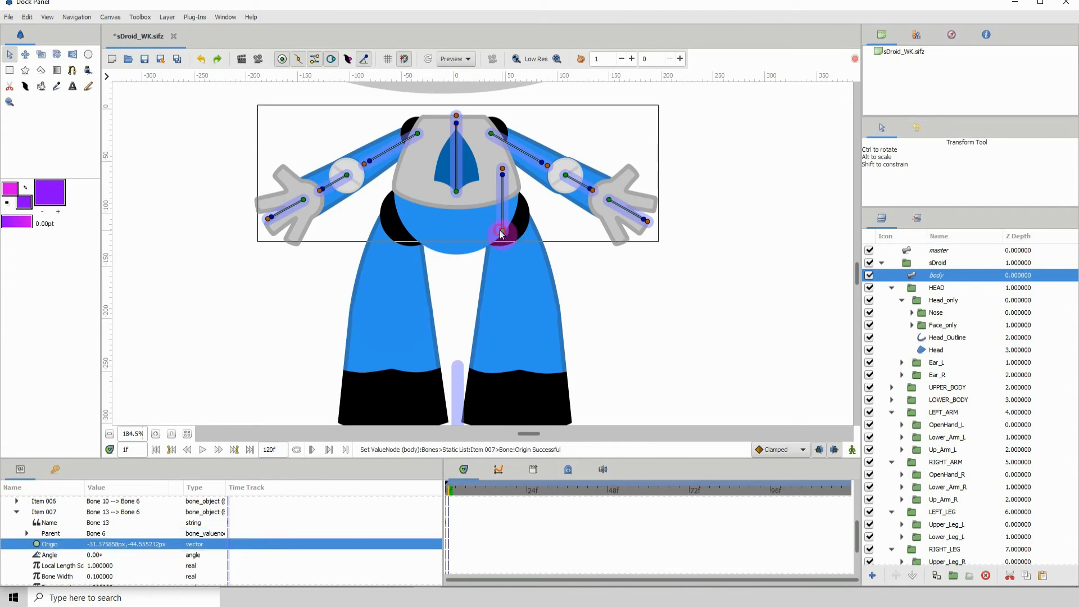
click(89, 534)
click(100, 535)
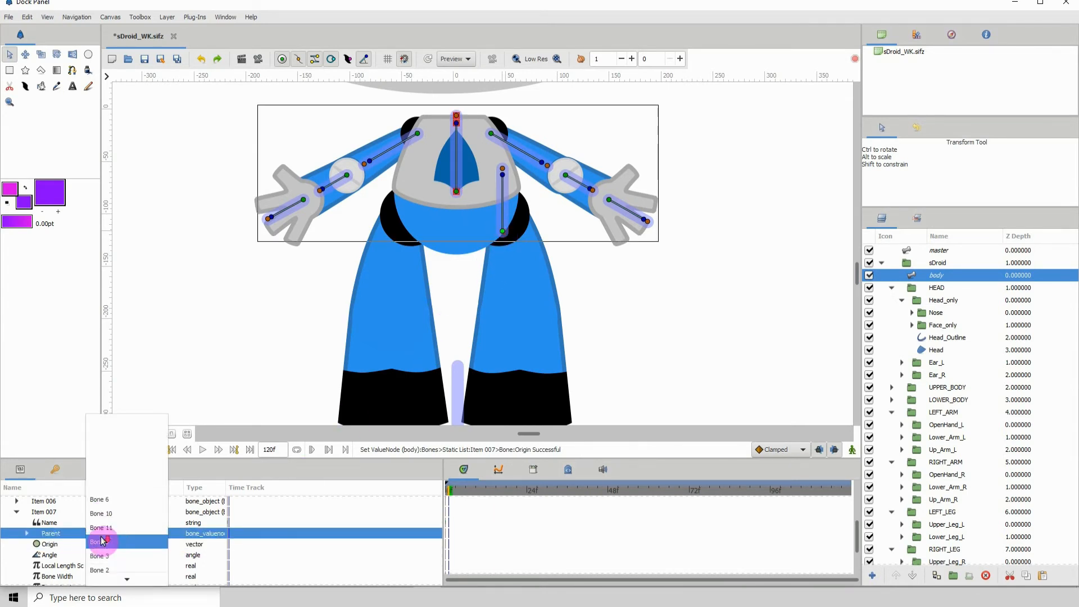
click(102, 578)
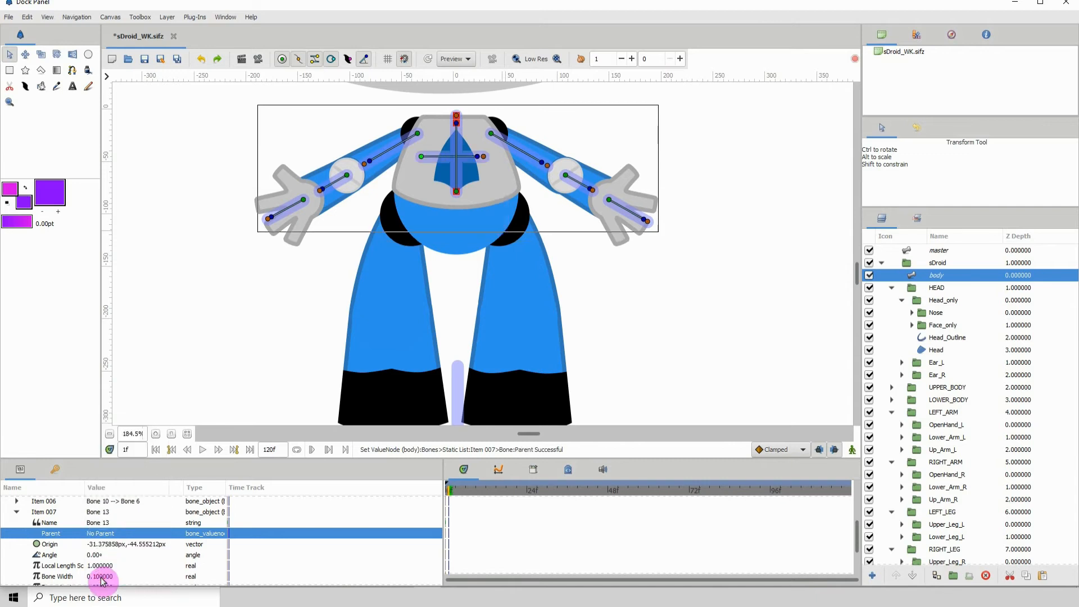
drag(422, 156, 443, 239)
drag(431, 283, 361, 315)
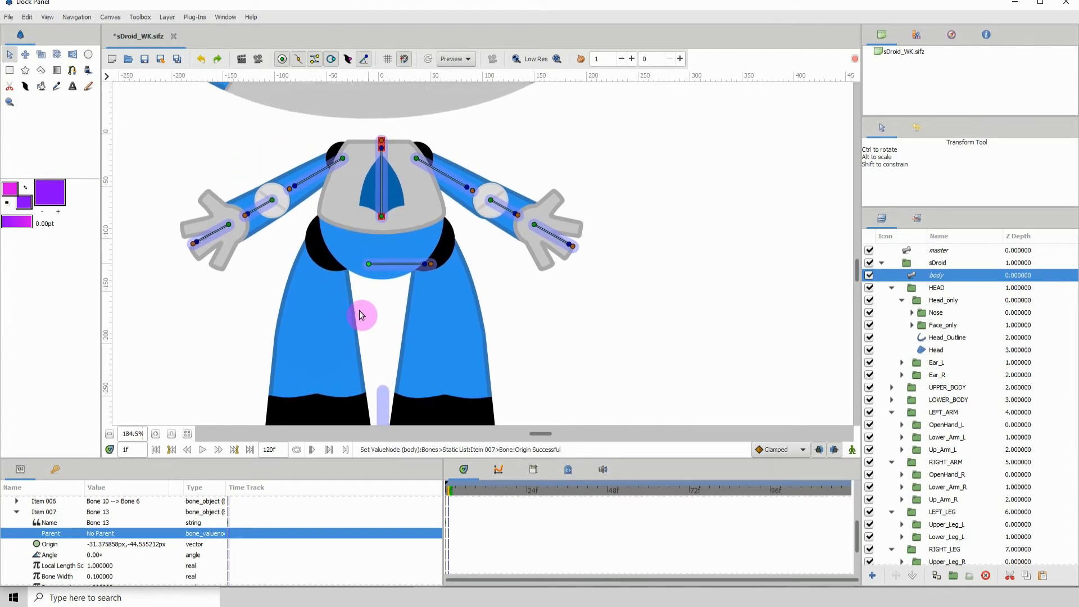
Select LOWER_BODY together with the body skeleton and move the lower body bone's origin close to the group's origin
click(410, 252)
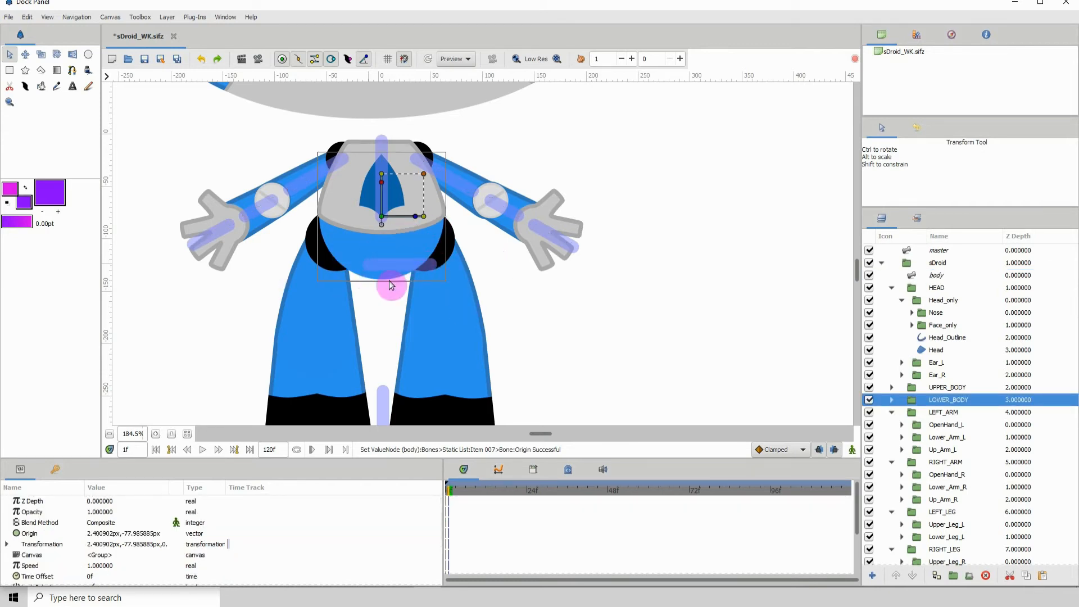
ctrl+click(927, 276)
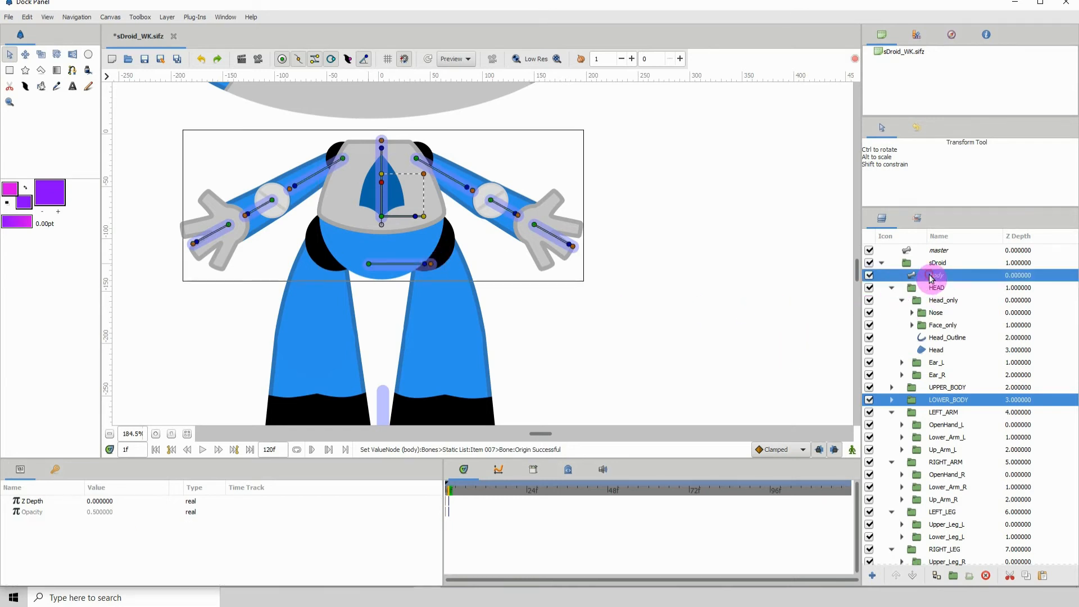
click(156, 435)
click(157, 435)
click(157, 434)
click(156, 435)
drag(241, 329, 504, 370)
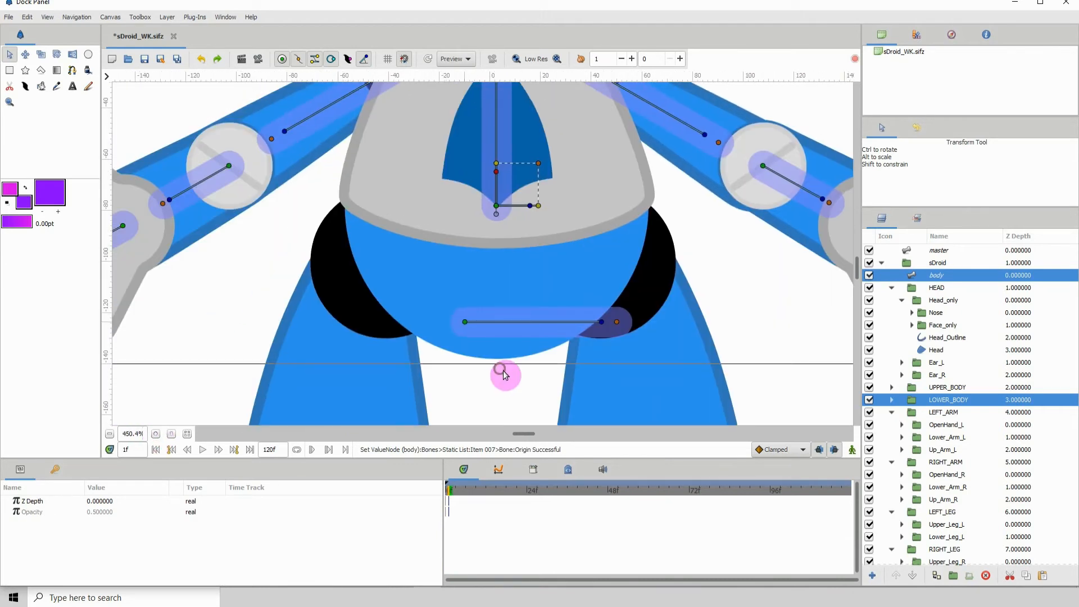
scroll(504, 359, up, 2)
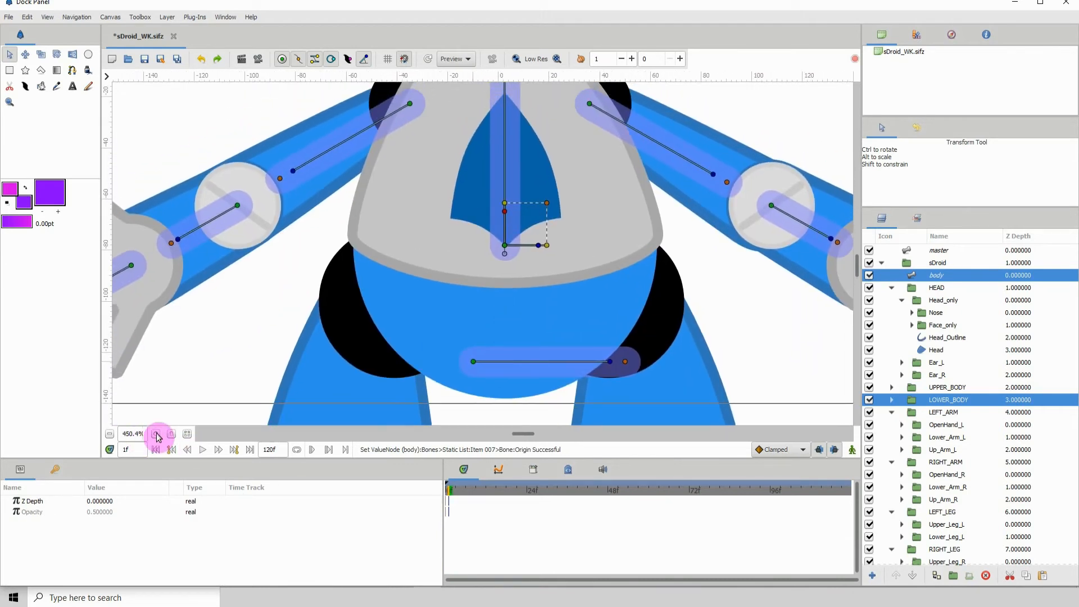
click(156, 434)
click(156, 434)
drag(469, 421, 514, 270)
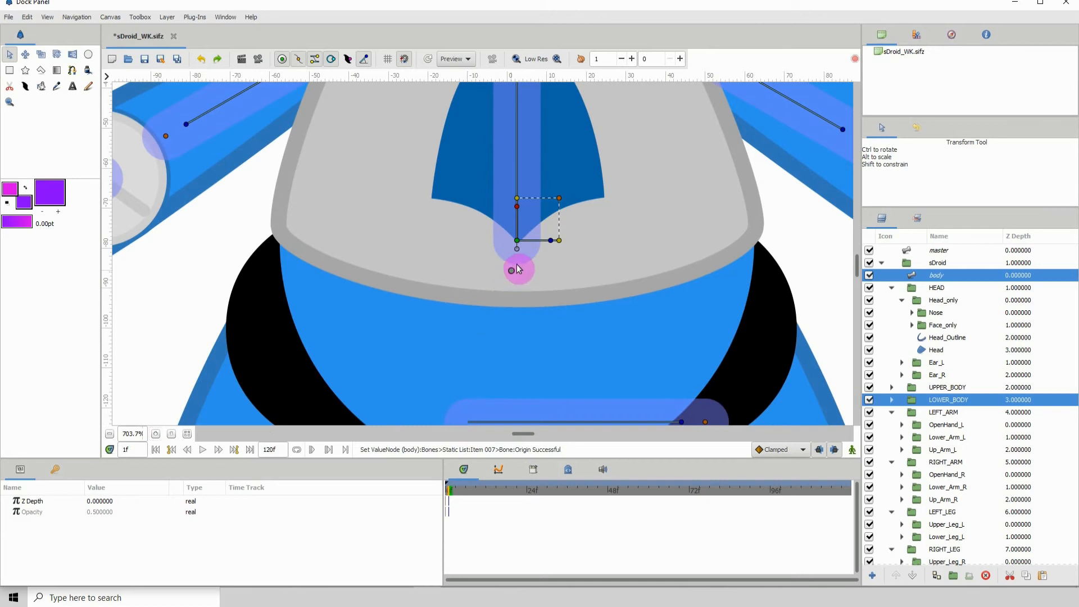
Place the lower body bone's origin exactly on the LOWER_BODY group's origin at the base of the torso bone
click(157, 434)
click(156, 434)
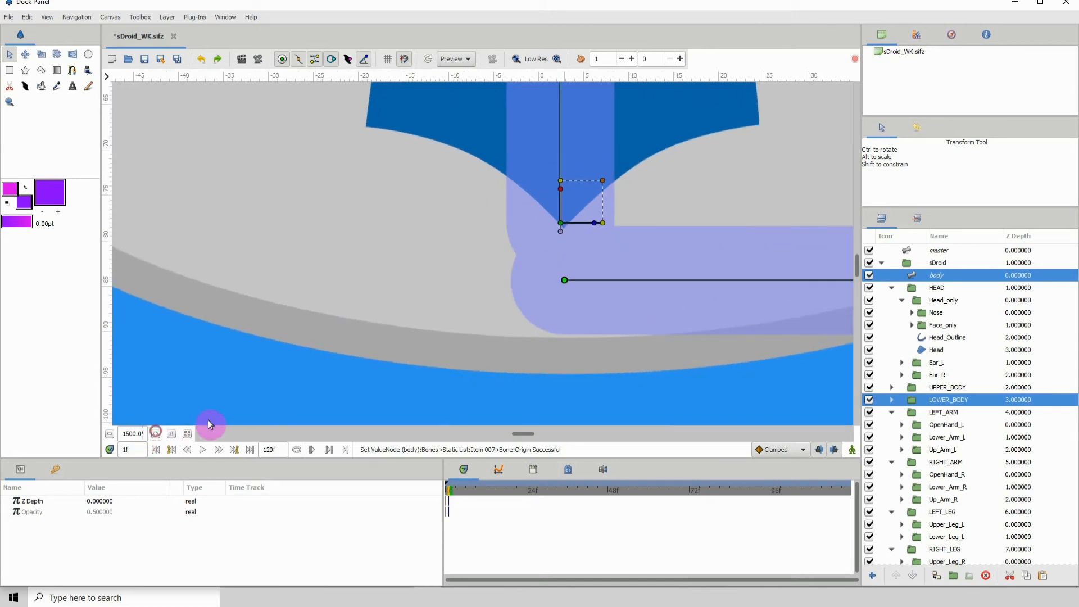
click(156, 435)
click(157, 434)
click(156, 435)
click(156, 435)
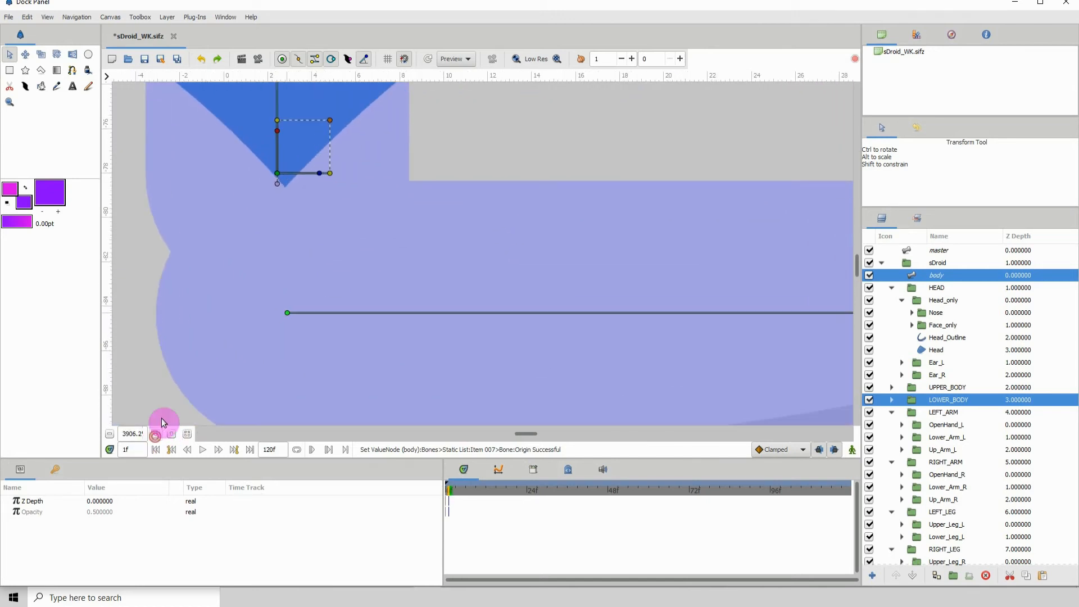
click(157, 435)
click(156, 435)
click(156, 435)
click(156, 435)
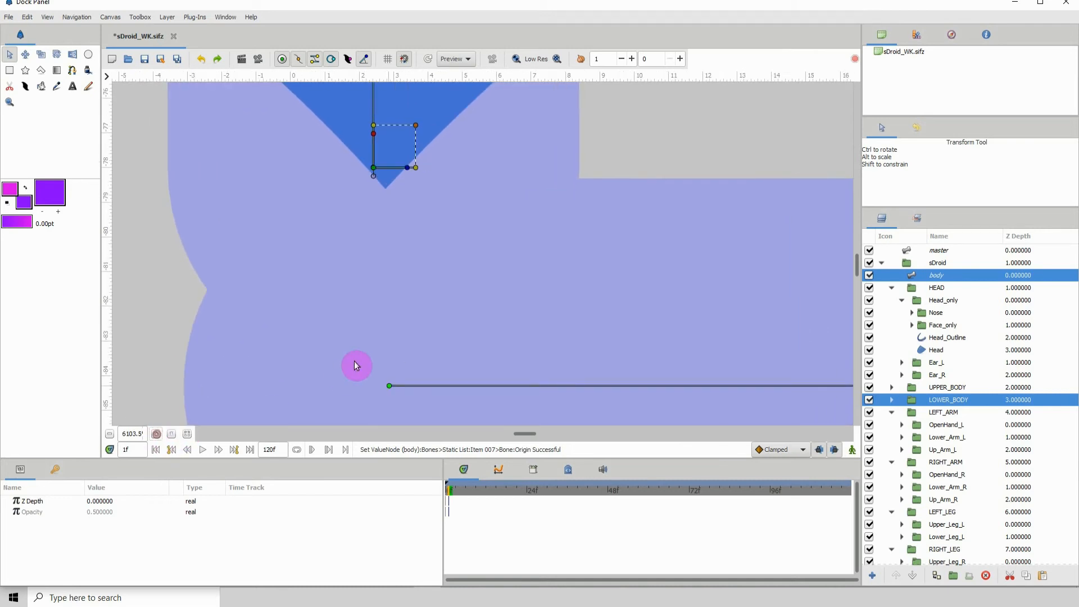
drag(396, 390, 385, 235)
drag(366, 224, 377, 311)
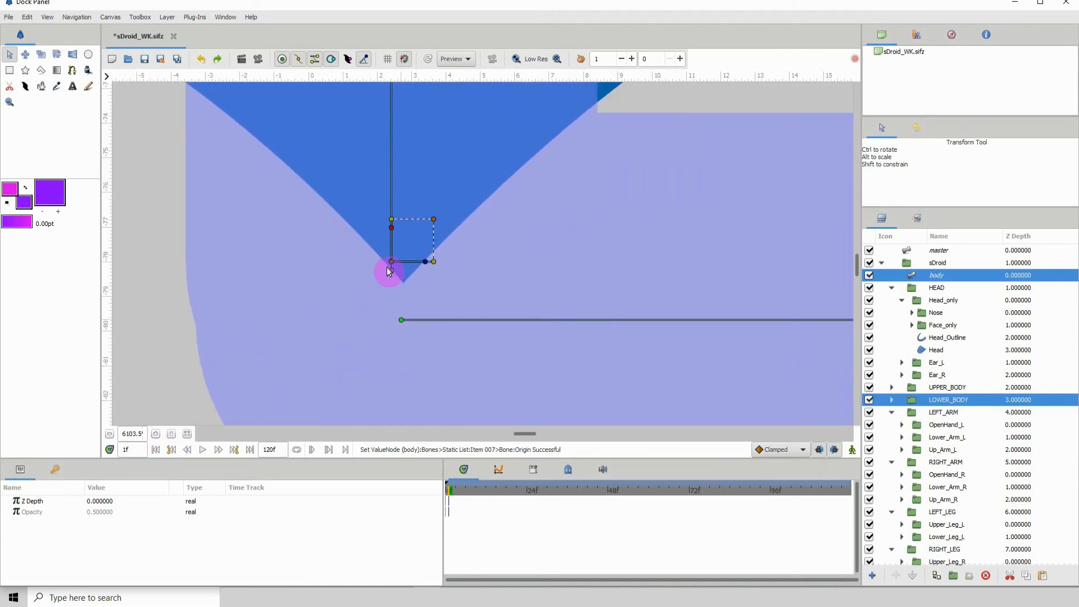
click(156, 435)
click(156, 435)
click(156, 435)
click(156, 435)
drag(228, 338, 406, 300)
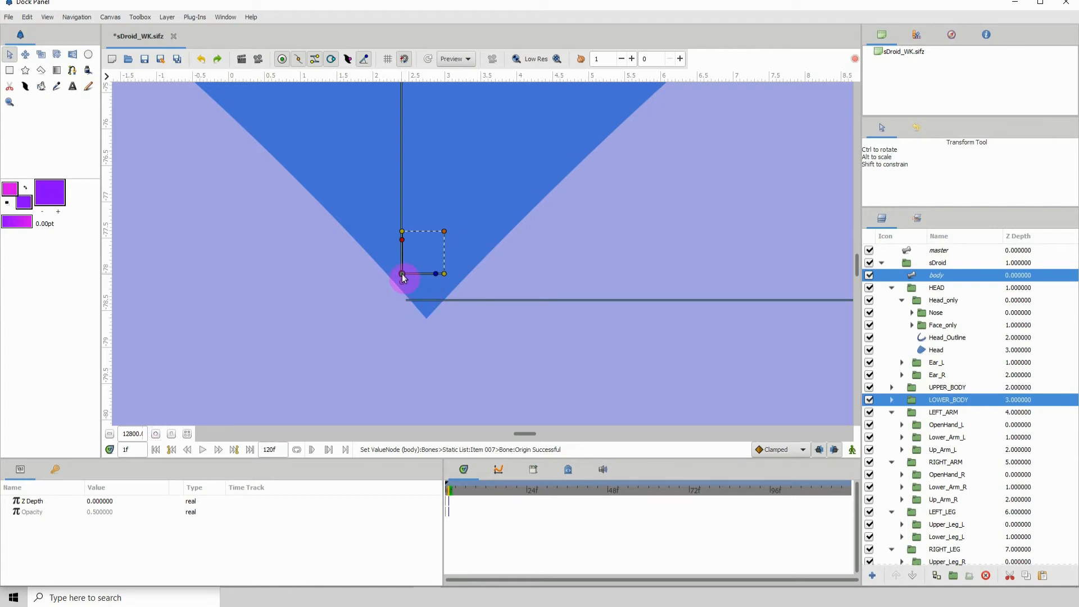
drag(403, 276, 402, 274)
click(111, 435)
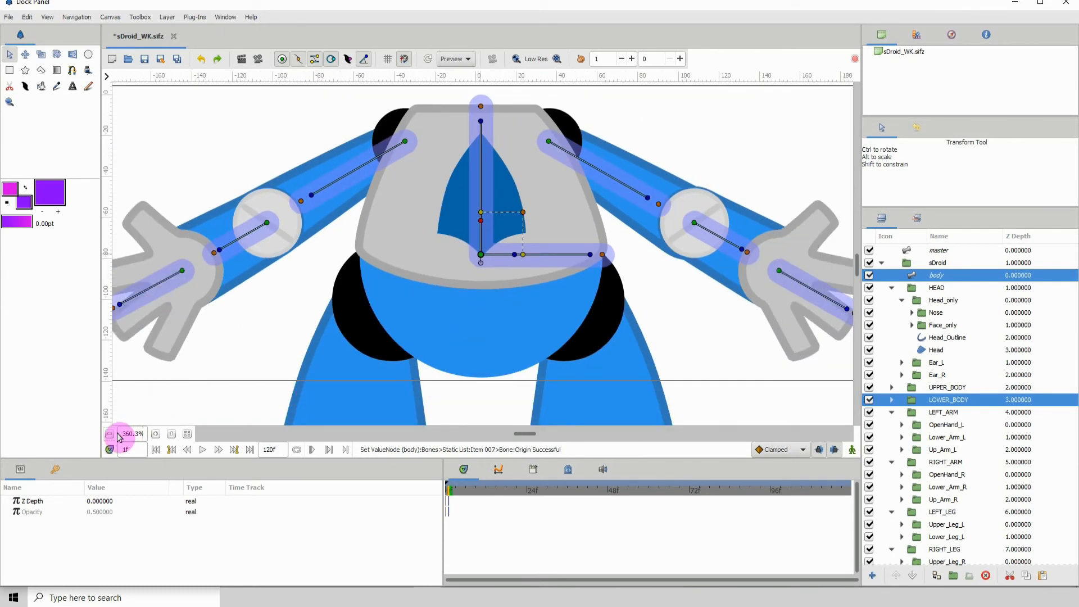
click(110, 435)
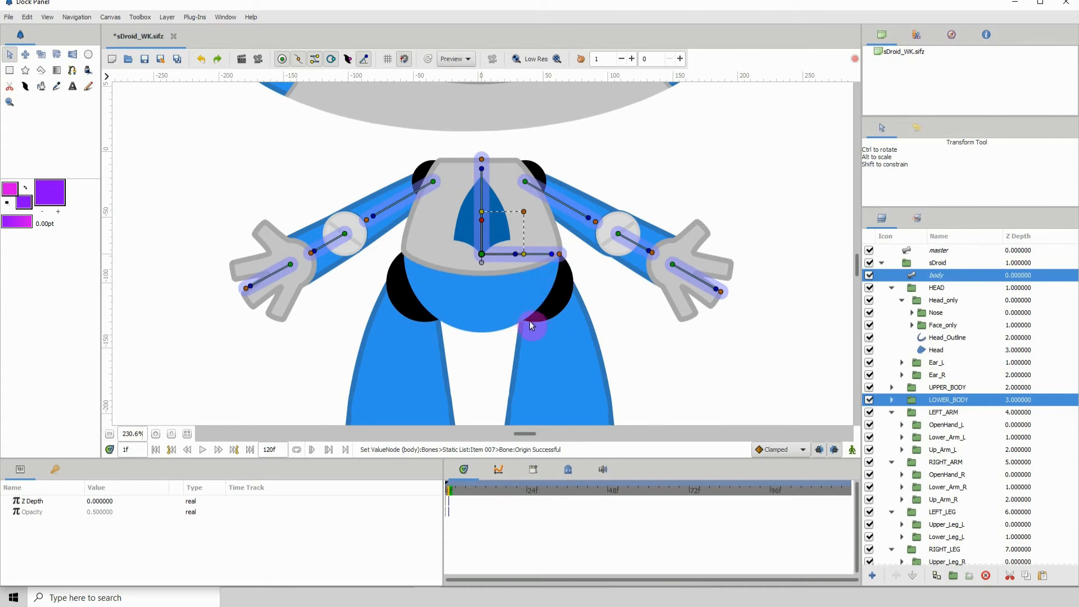
Create a child bone from the lower body bone, place its origin on the RIGHT_LEG hip joint and point it down the thigh
click(559, 254)
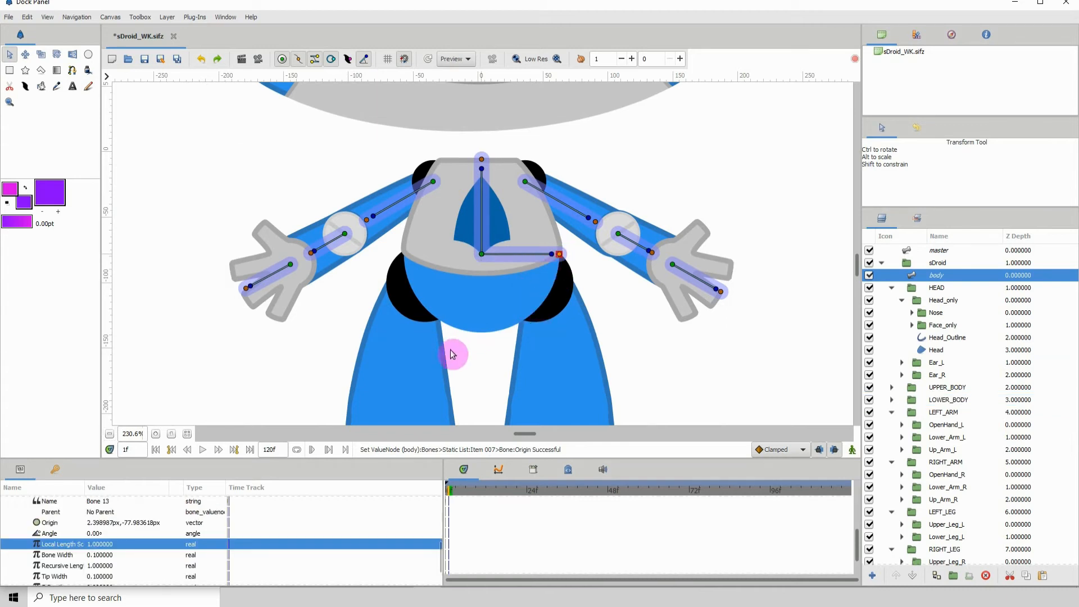
drag(372, 323, 344, 230)
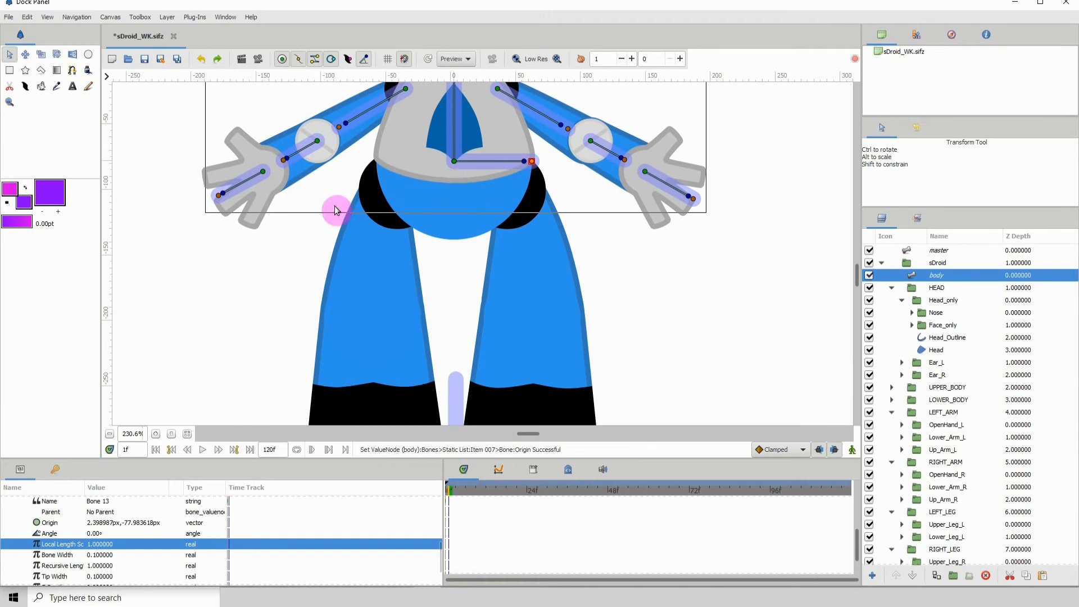
right_click(530, 163)
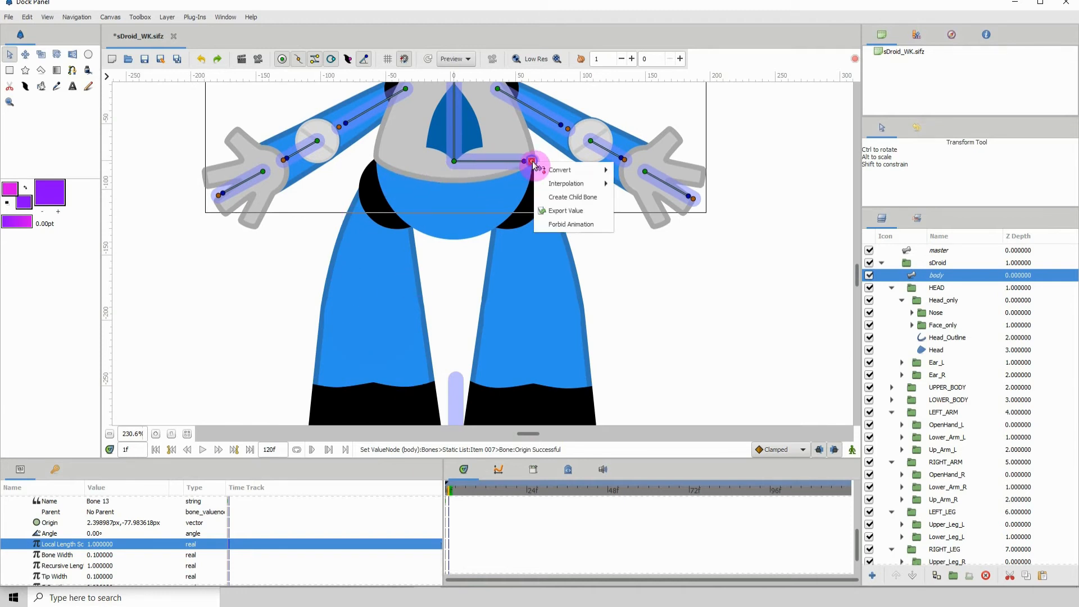
click(564, 198)
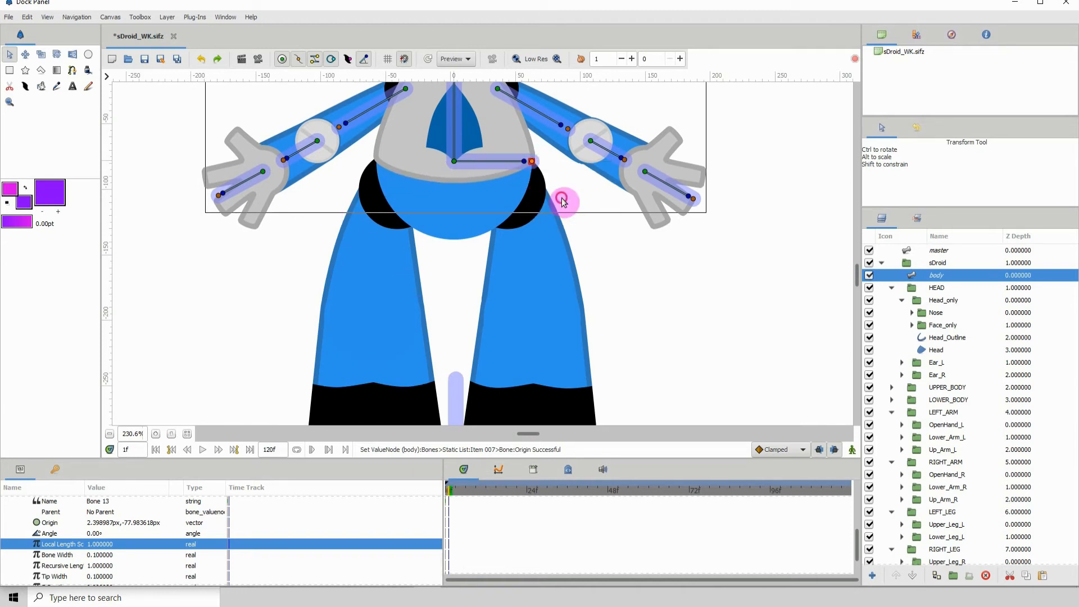
drag(539, 185, 375, 208)
drag(456, 193, 376, 266)
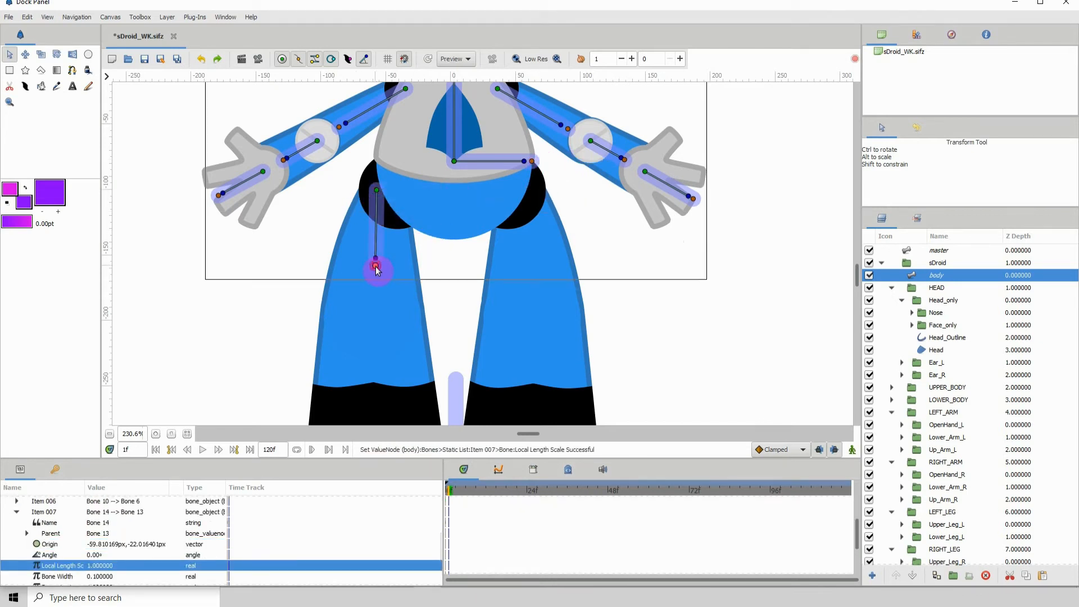
Create a child bone from the right upper leg bone for the lower part of the same leg
right_click(376, 266)
click(397, 303)
scroll(371, 264, down, 2)
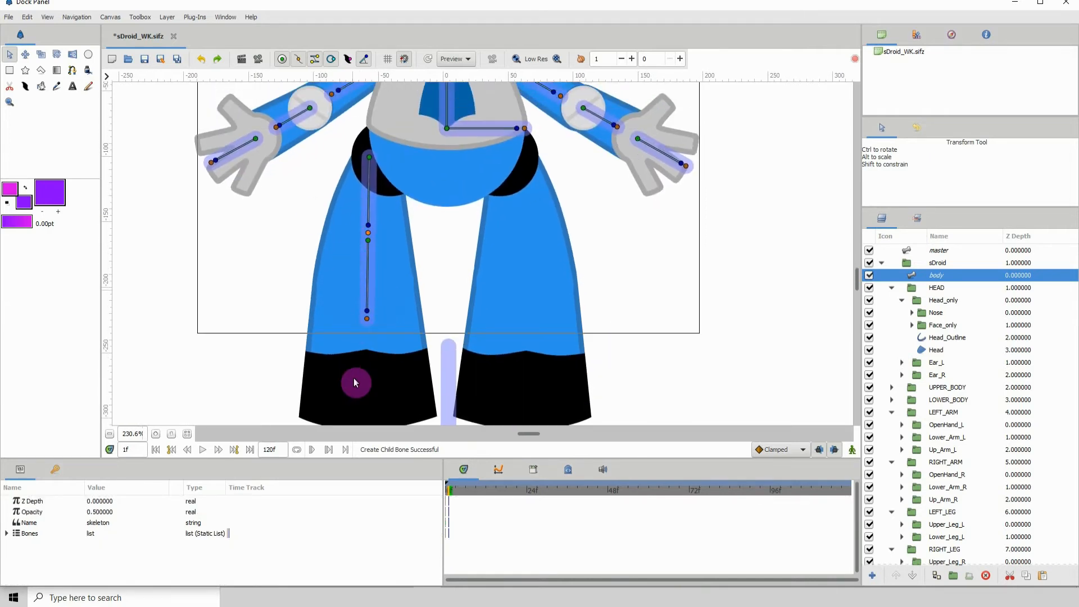
scroll(331, 348, down, 3)
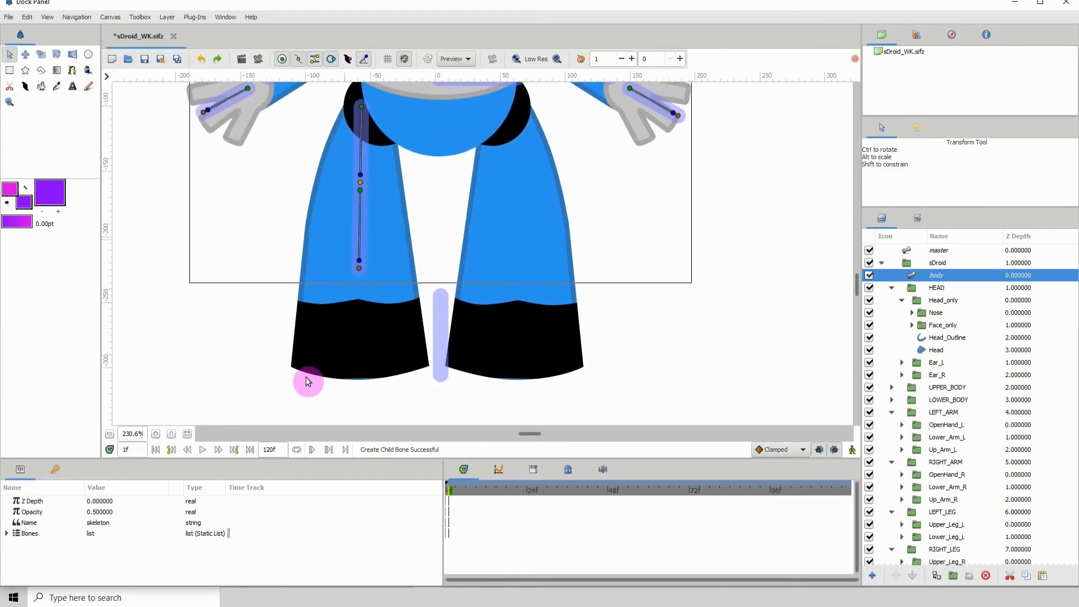
Create a second child bone from the lower body bone, place its origin on the LEFT_LEG hip joint and point it down the thigh
scroll(318, 394, up, 3)
scroll(466, 194, up, 3)
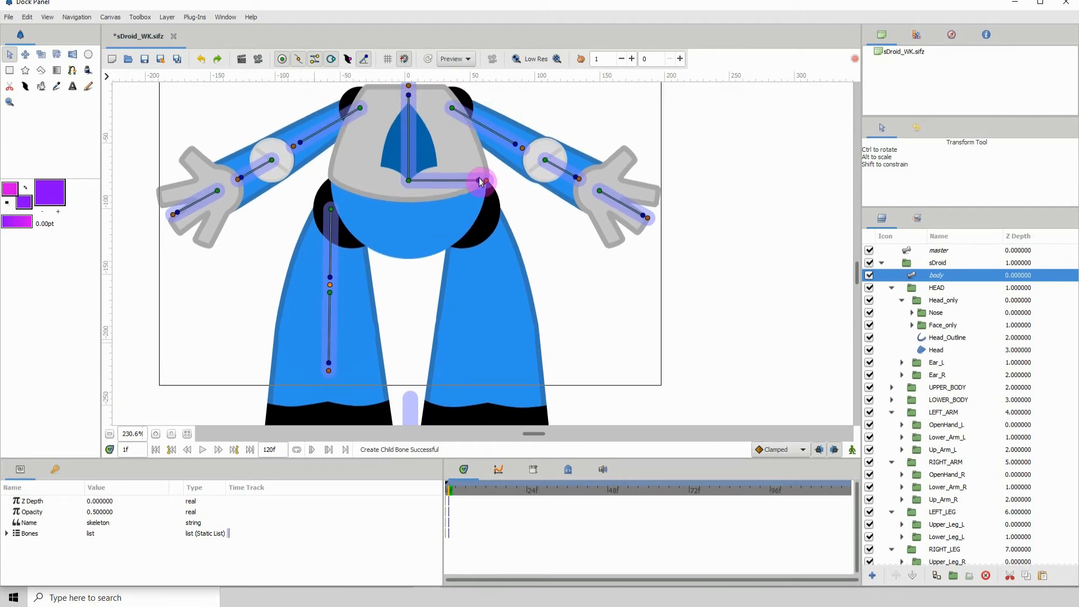
click(481, 186)
right_click(481, 185)
click(507, 216)
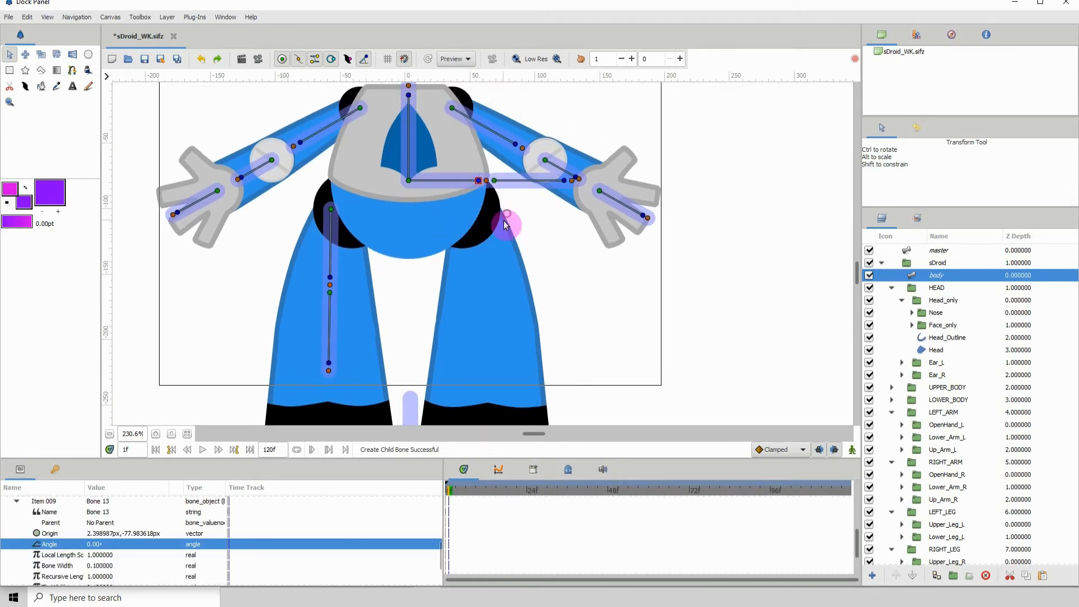
drag(499, 186, 484, 216)
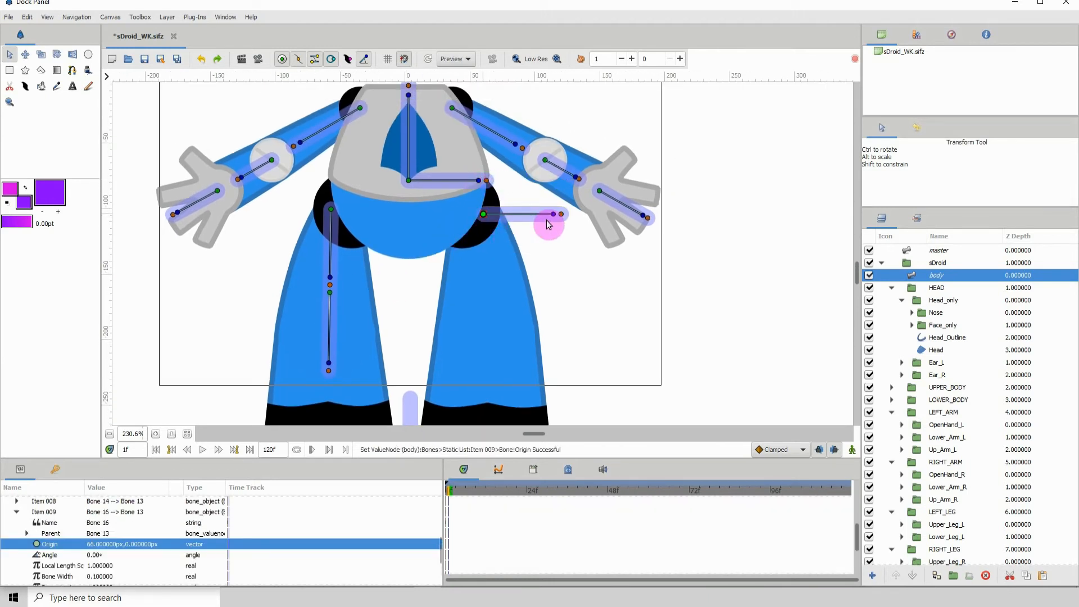
click(563, 217)
drag(494, 295, 494, 291)
Create a child bone from the left upper leg bone for the lower part of that leg
right_click(494, 291)
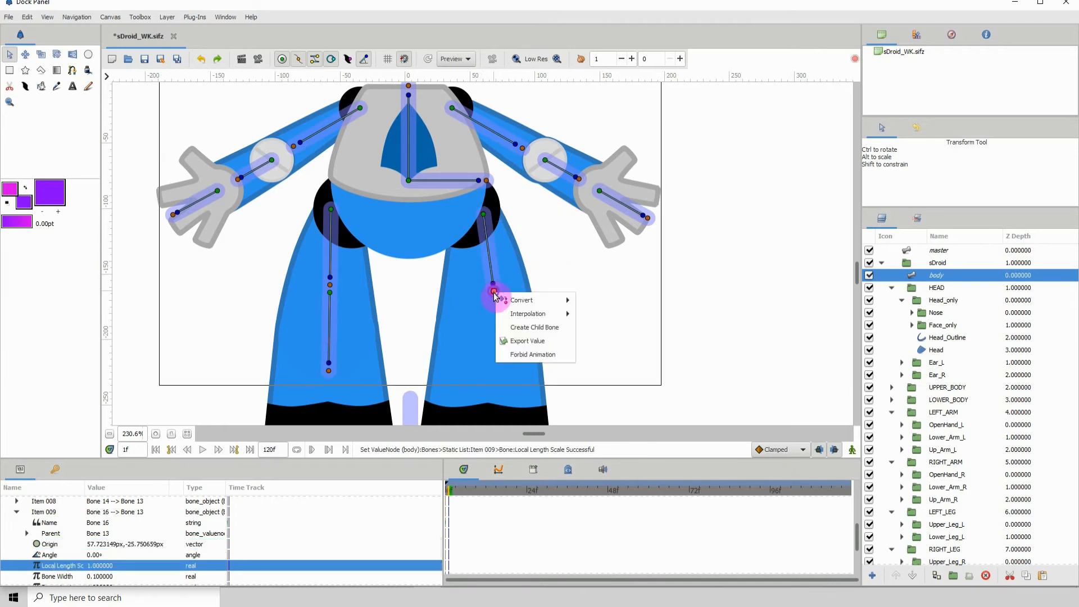
click(517, 325)
drag(398, 297, 435, 361)
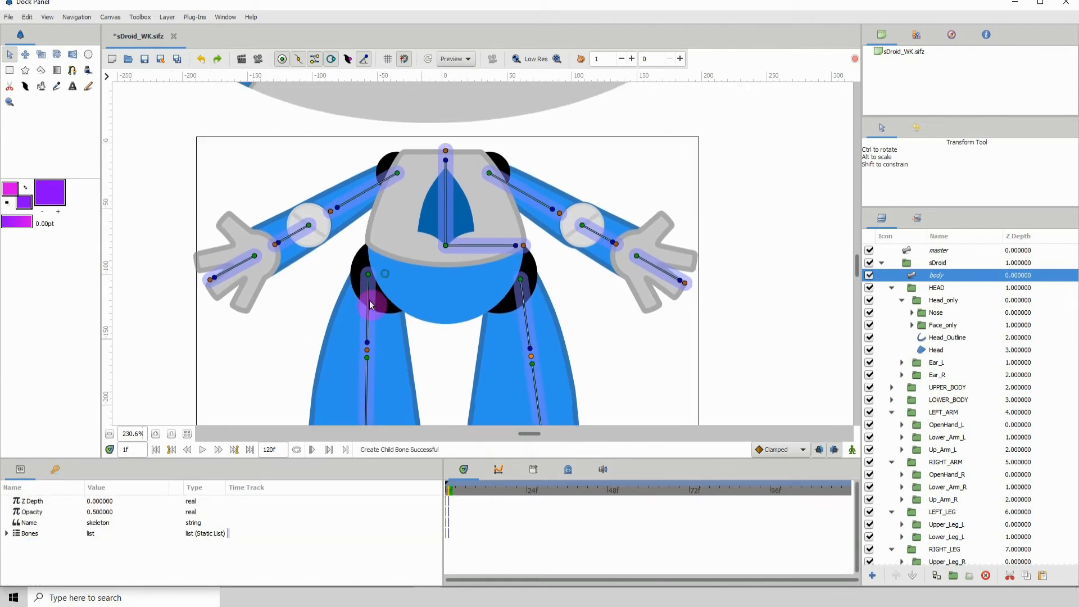
Select Upper_Leg_R together with the body skeleton and move the right upper leg bone's origin close to the group's origin
scroll(326, 270, down, 4)
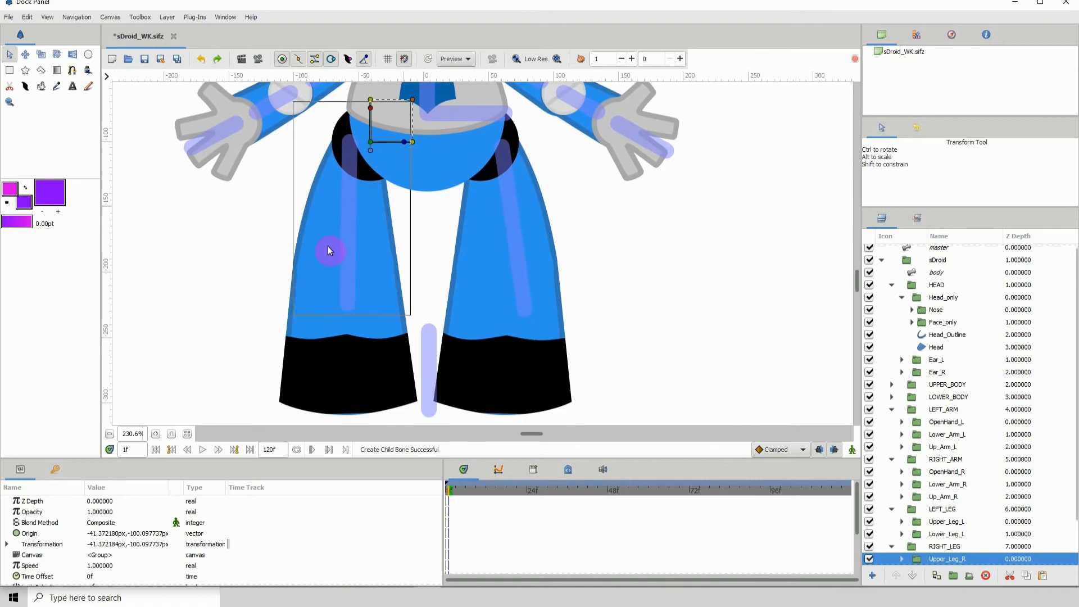
drag(373, 207, 379, 219)
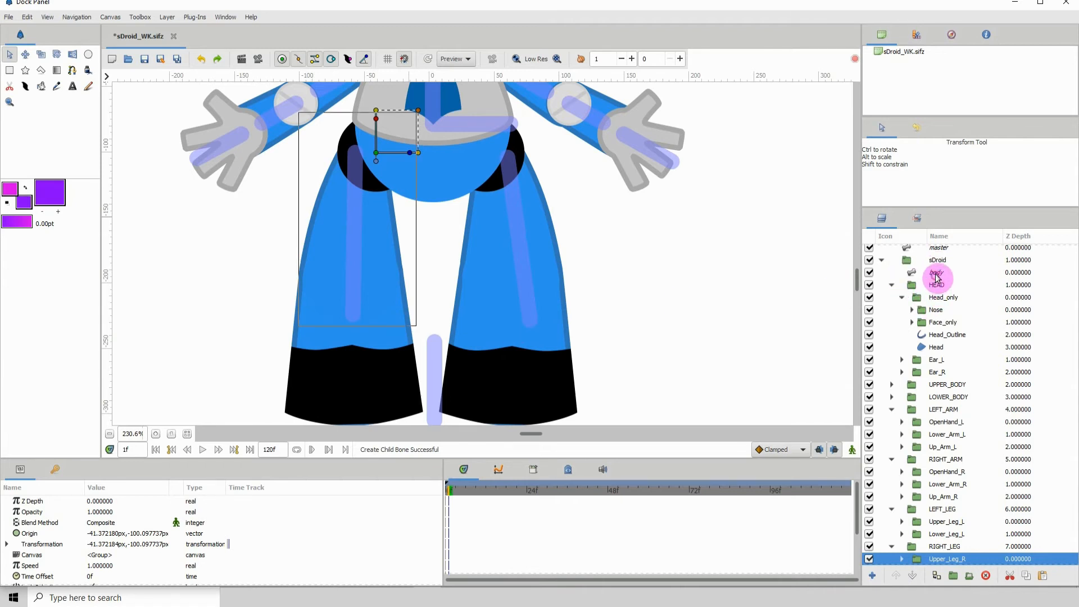
ctrl+click(937, 272)
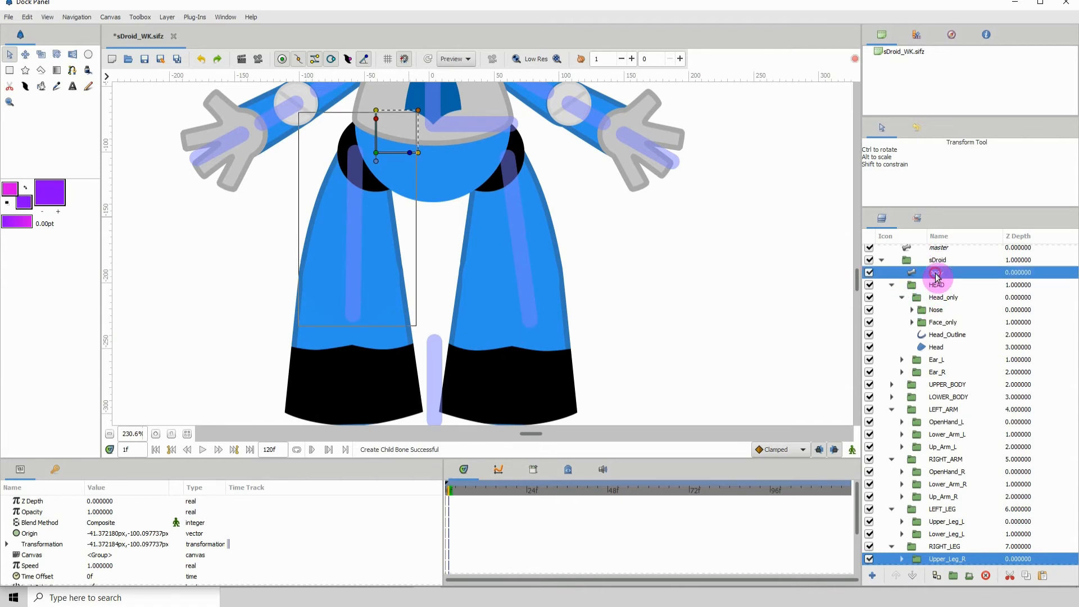
click(157, 435)
click(157, 435)
click(157, 435)
drag(310, 160, 424, 416)
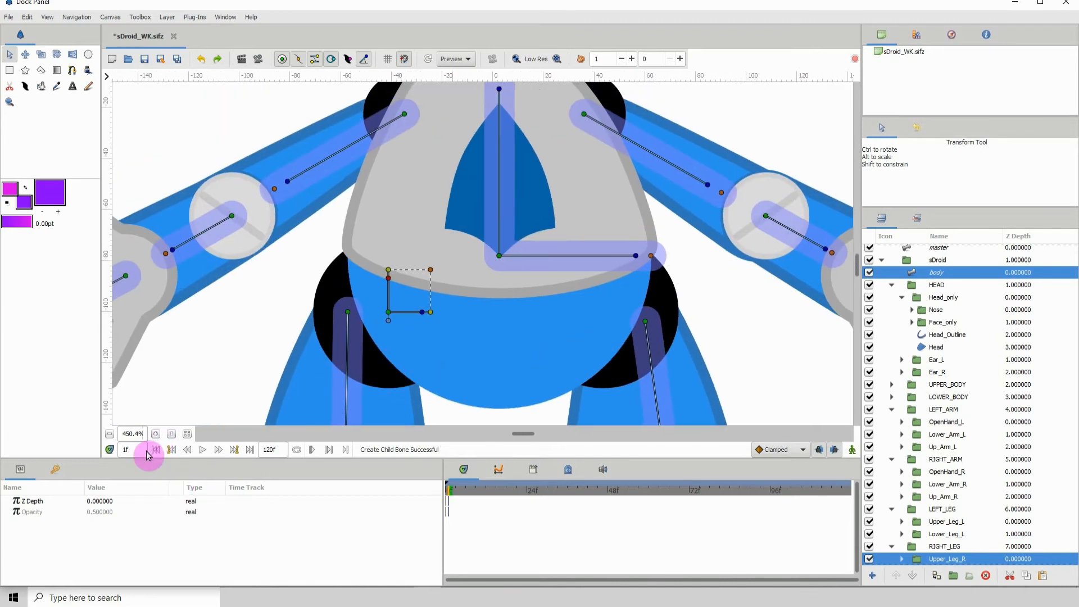
click(157, 435)
click(157, 435)
click(157, 435)
drag(241, 390, 349, 291)
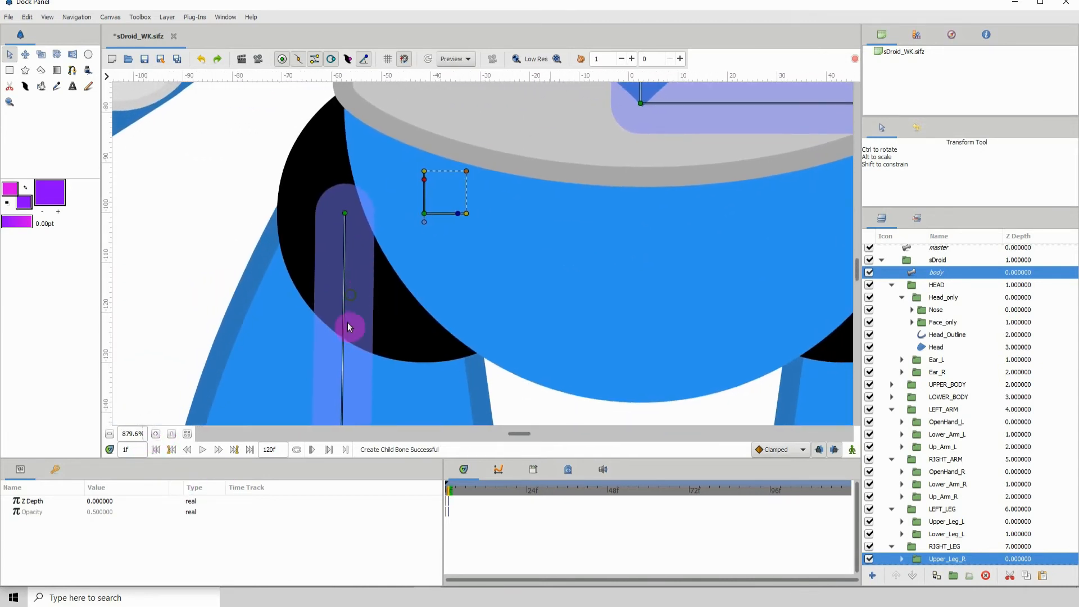
click(157, 435)
click(156, 435)
click(157, 434)
click(157, 435)
click(157, 435)
drag(270, 266, 386, 358)
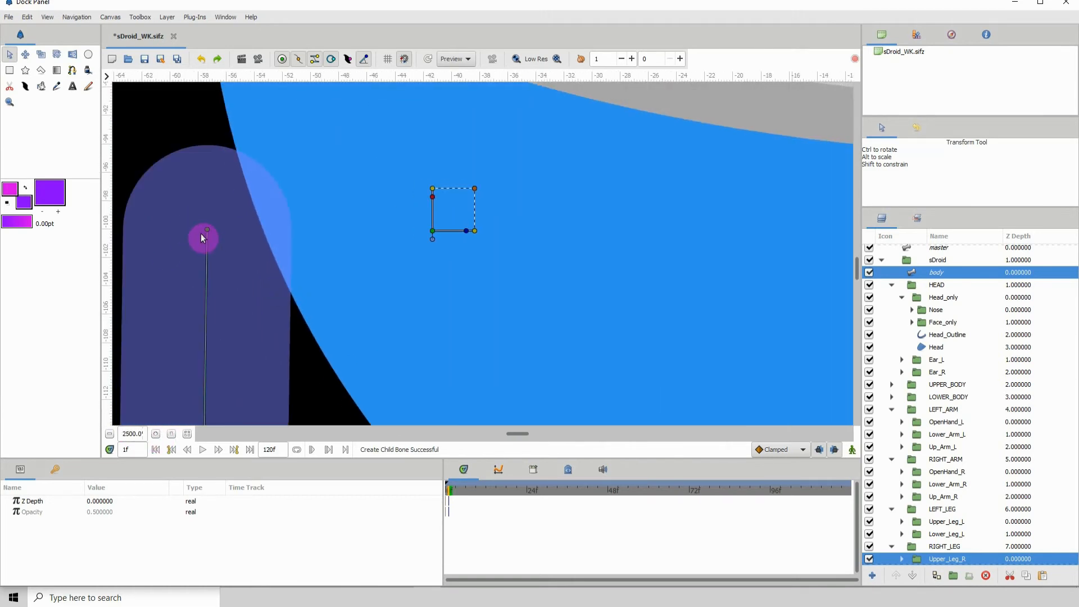
drag(207, 229, 426, 229)
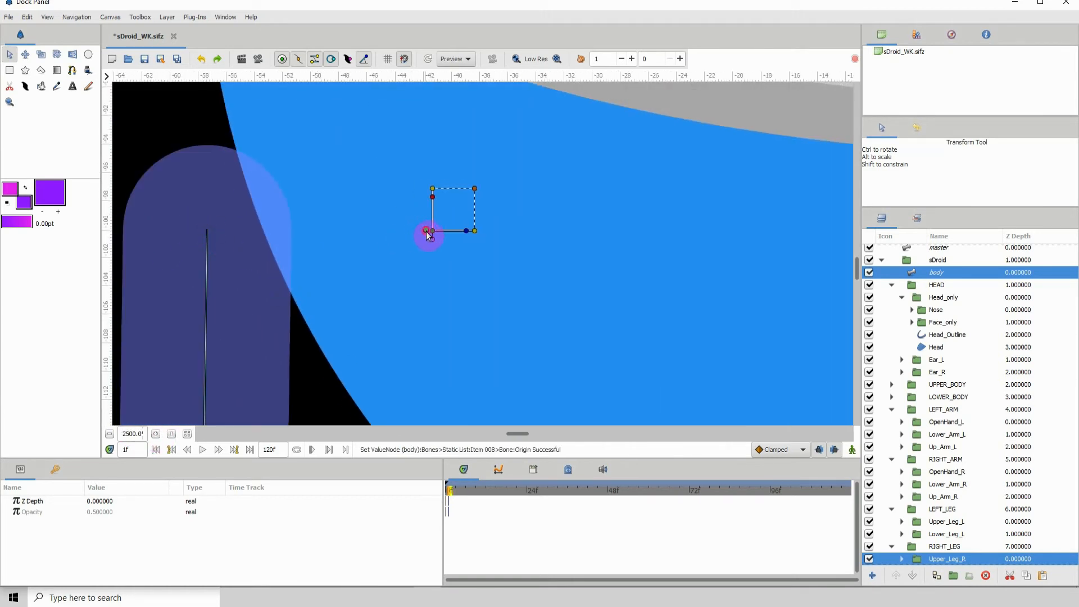
Place the right upper leg bone's origin exactly on the Upper_Leg_R group's origin
click(156, 434)
click(156, 434)
click(156, 434)
click(156, 433)
click(156, 434)
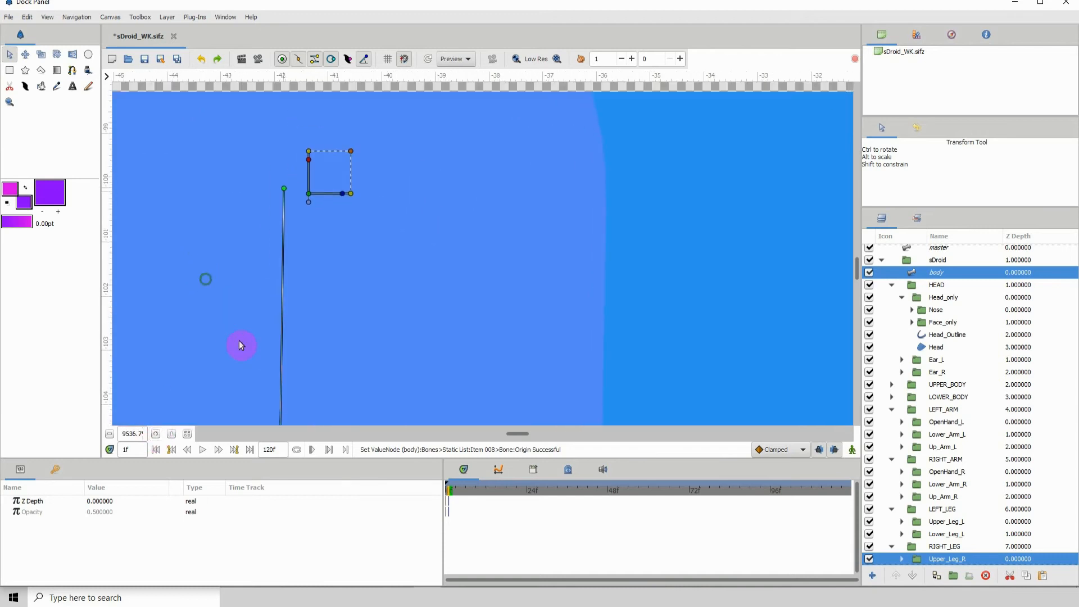
click(155, 434)
click(155, 434)
click(155, 434)
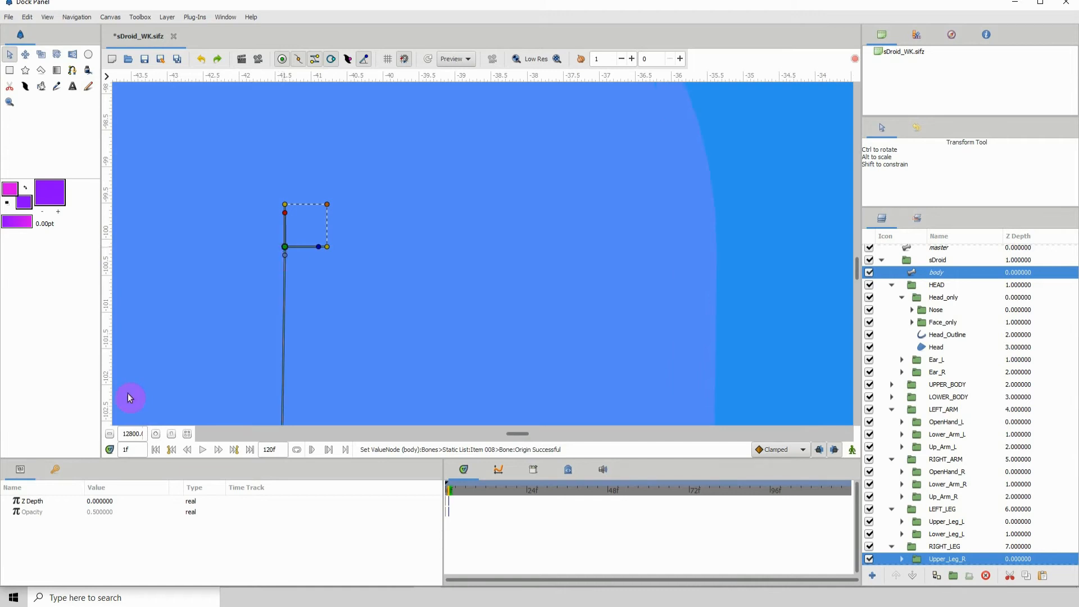
Lengthen the right upper leg bone and angle its tip outward along the thigh toward the knee
click(109, 434)
click(109, 434)
click(109, 434)
click(109, 434)
click(109, 434)
click(109, 435)
click(109, 436)
click(109, 435)
click(109, 436)
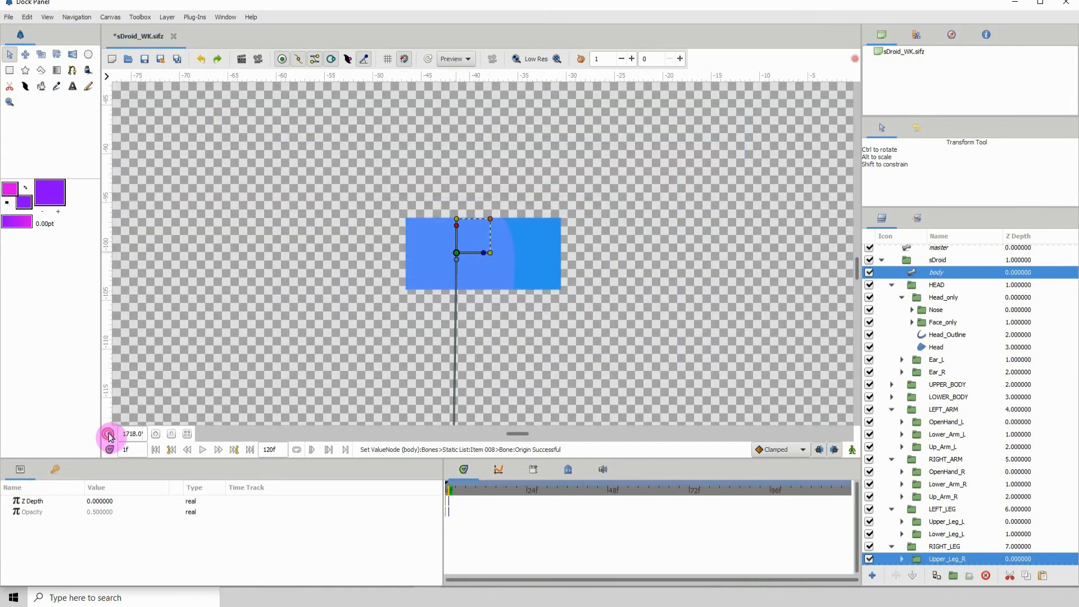
click(109, 436)
click(109, 435)
click(109, 435)
click(110, 435)
click(110, 434)
click(110, 434)
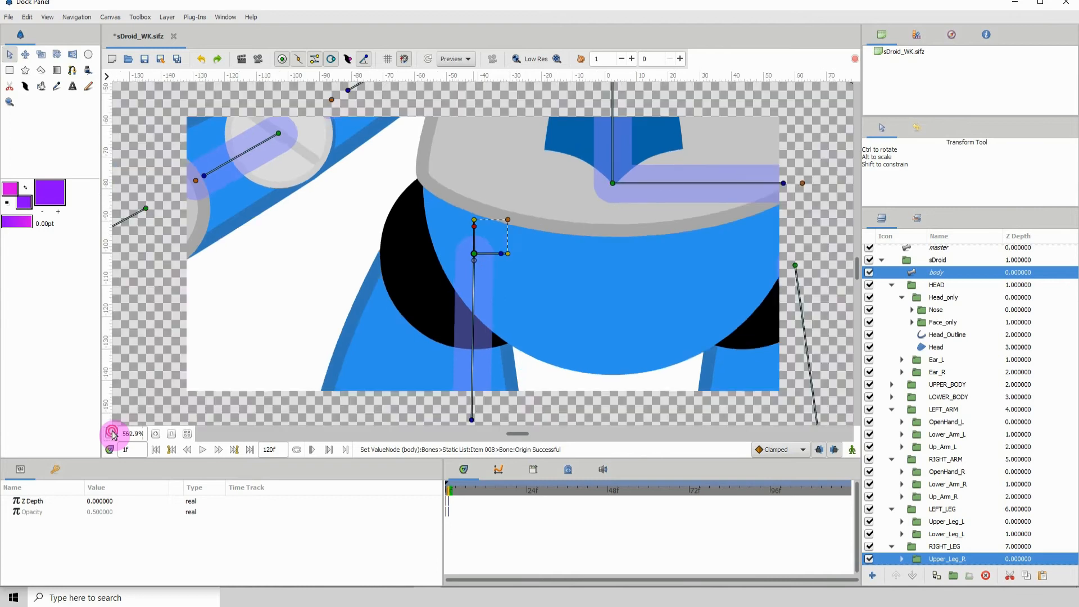
click(111, 435)
click(111, 434)
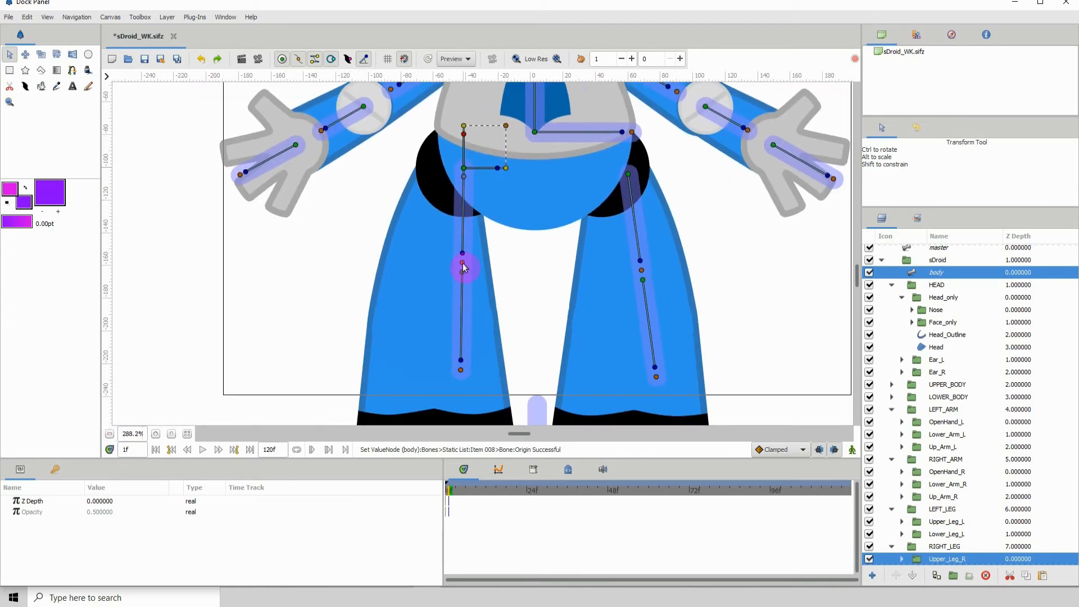
drag(463, 263, 435, 295)
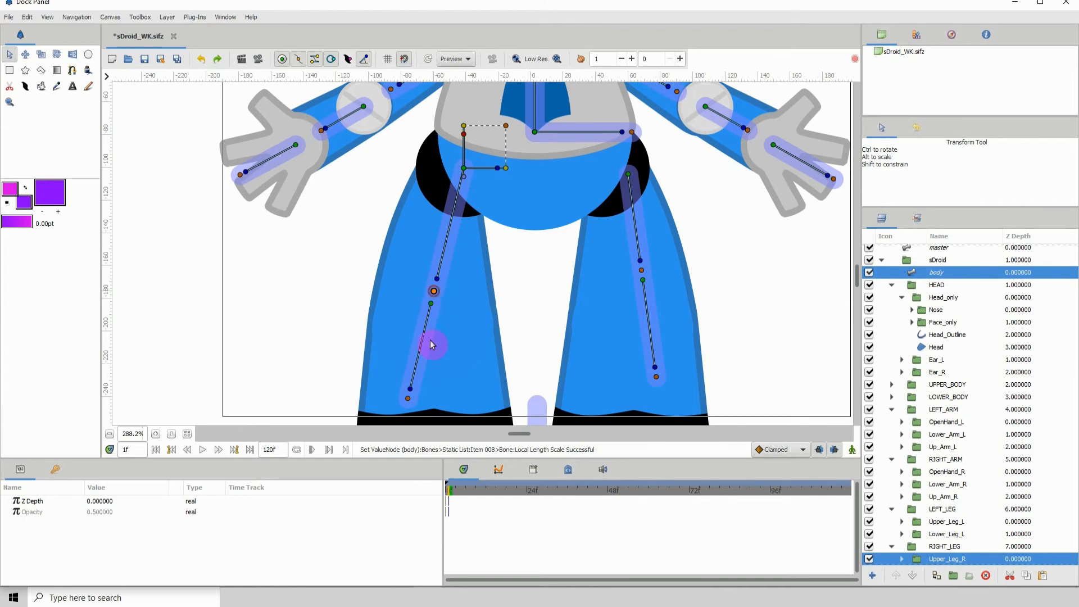
Select Lower_Leg_R together with the body skeleton and shift the right lower leg bone's origin down past the group's origin
click(456, 397)
drag(433, 346, 385, 234)
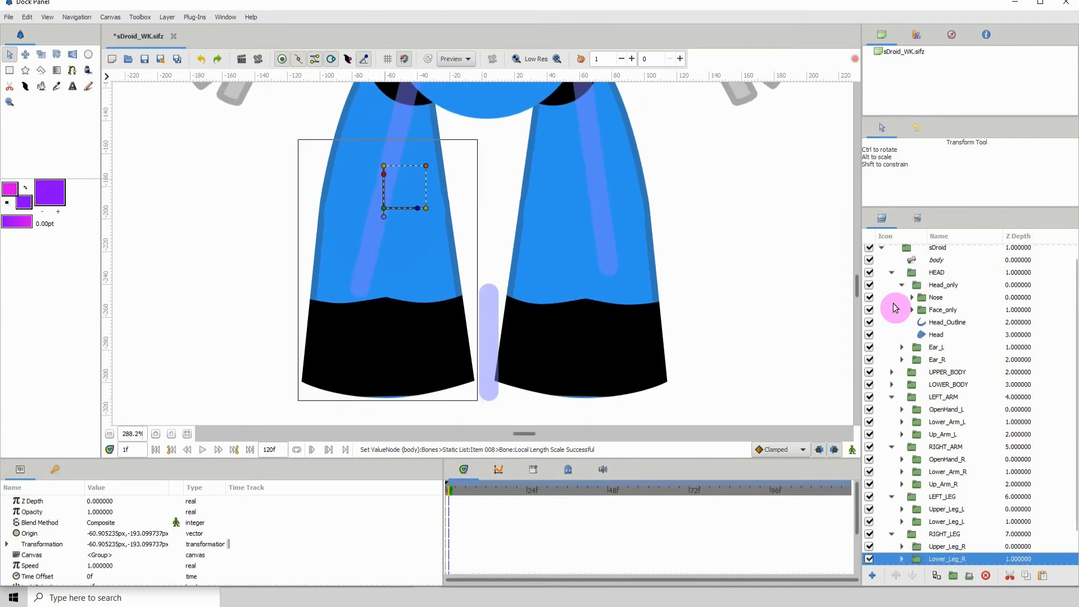
ctrl+click(936, 261)
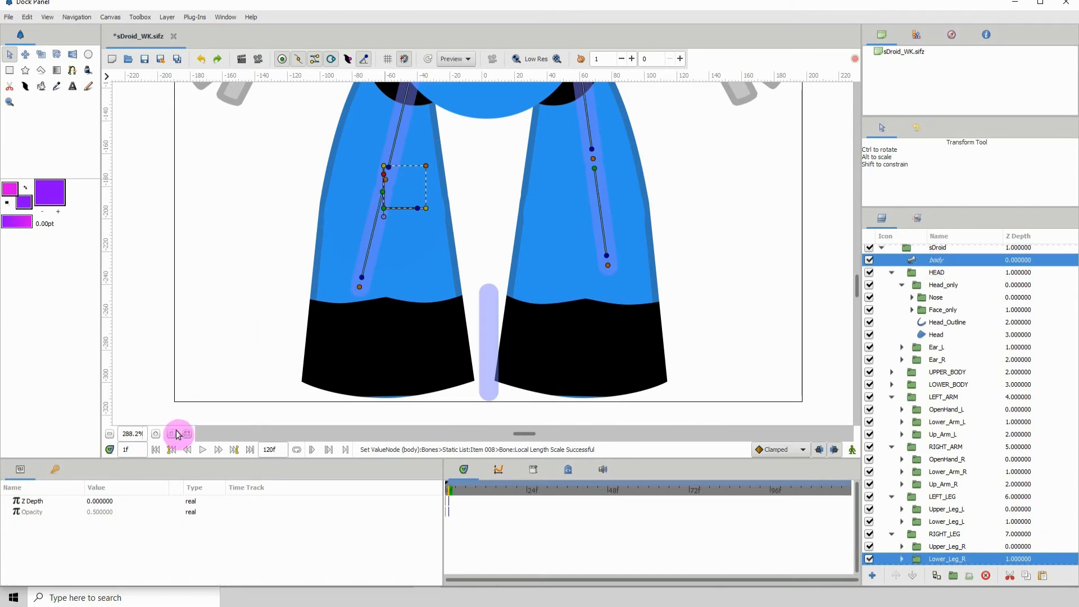
click(155, 434)
click(156, 433)
click(156, 434)
click(155, 433)
drag(233, 215, 358, 325)
drag(366, 258, 360, 237)
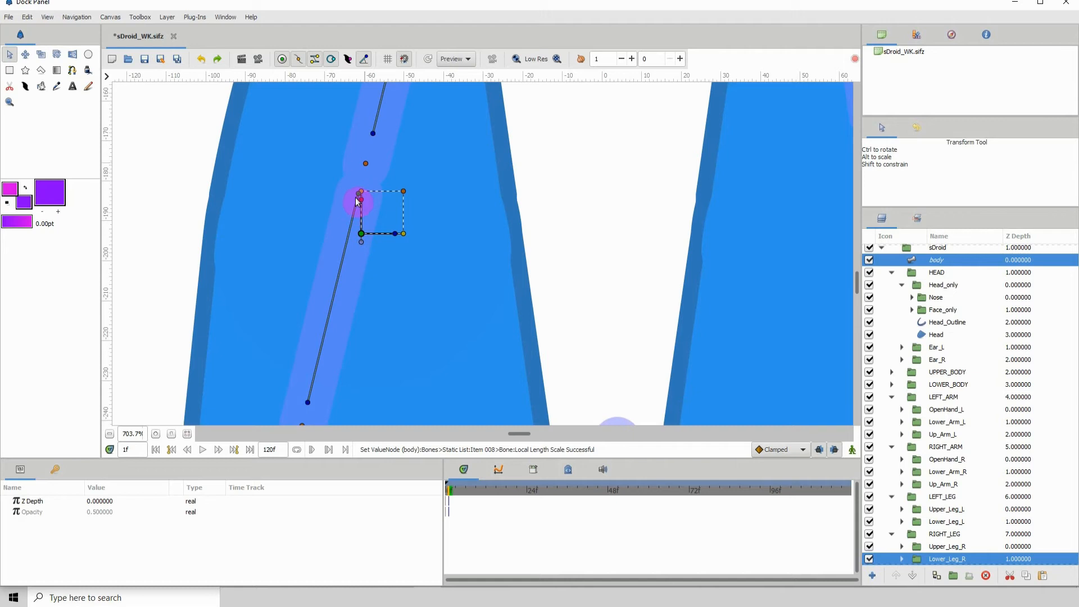
drag(361, 194, 342, 261)
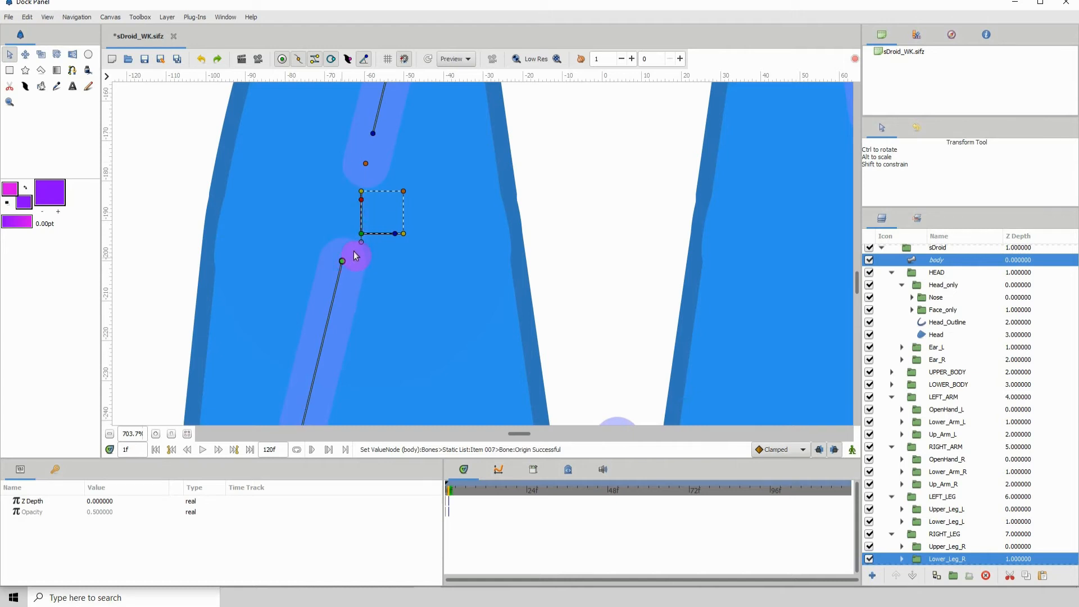
Move the right lower leg bone's origin close to the Lower_Leg_R group's origin at the knee
click(156, 434)
click(155, 433)
click(156, 434)
click(156, 433)
drag(249, 322, 385, 393)
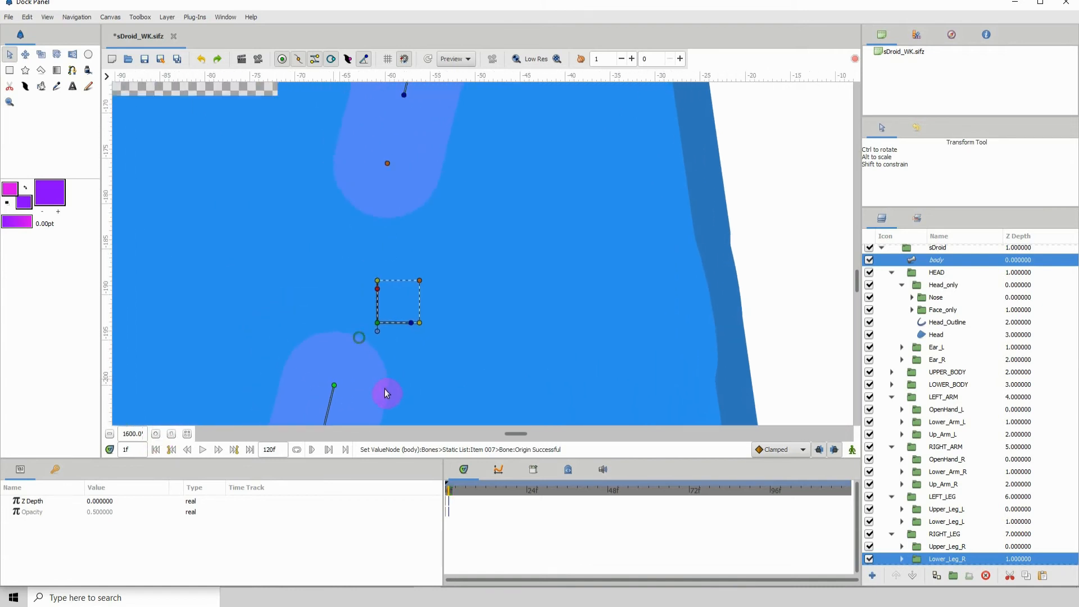
click(155, 433)
click(156, 434)
click(156, 433)
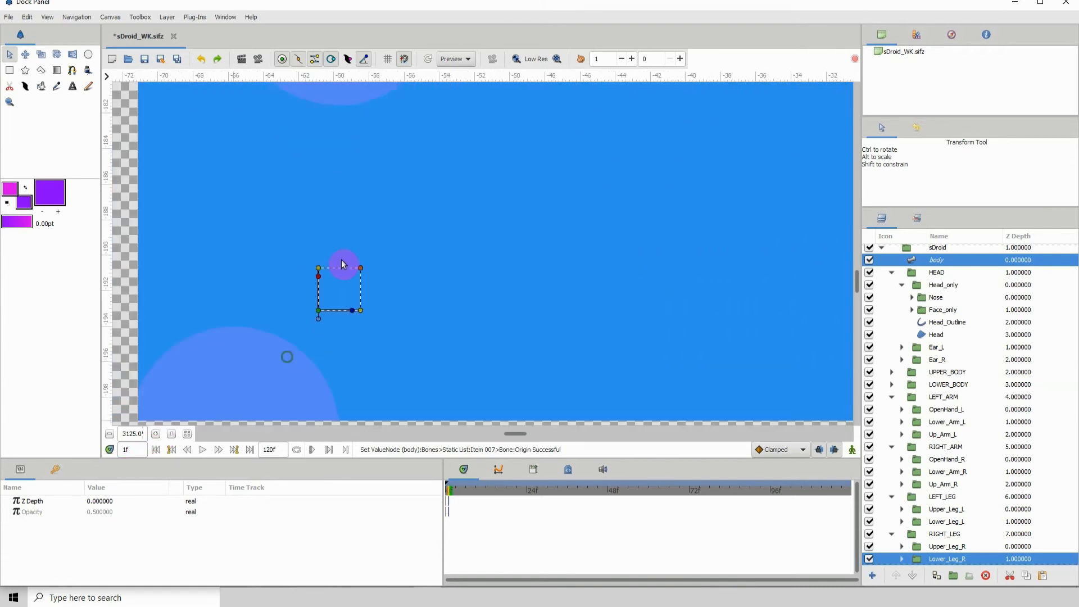
drag(245, 419, 314, 287)
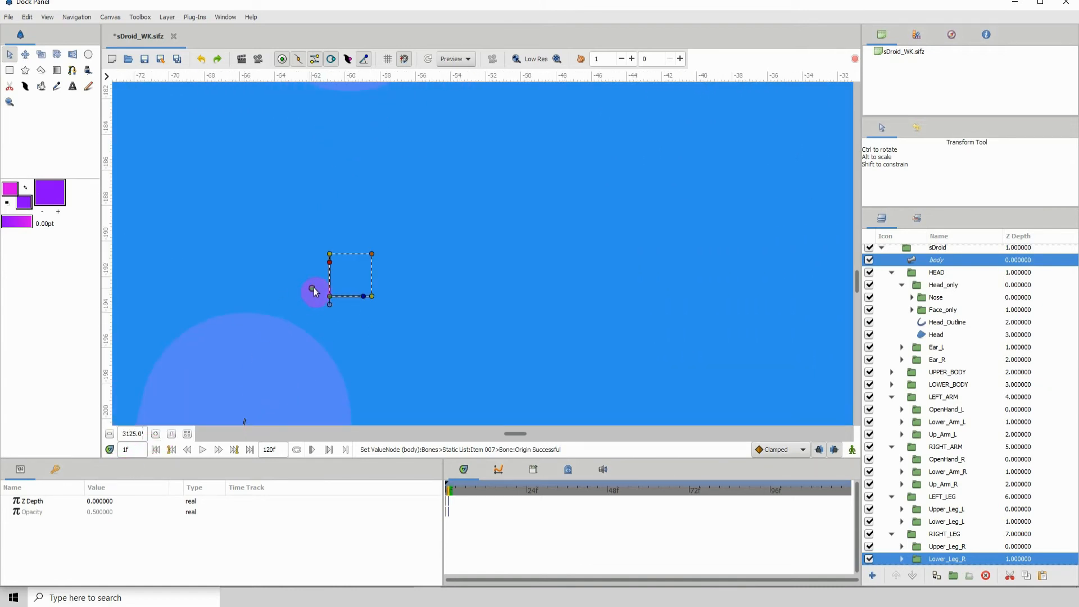
Place the right lower leg bone's origin exactly on the Lower_Leg_R group's origin
click(156, 433)
click(156, 433)
click(156, 433)
click(155, 433)
click(156, 434)
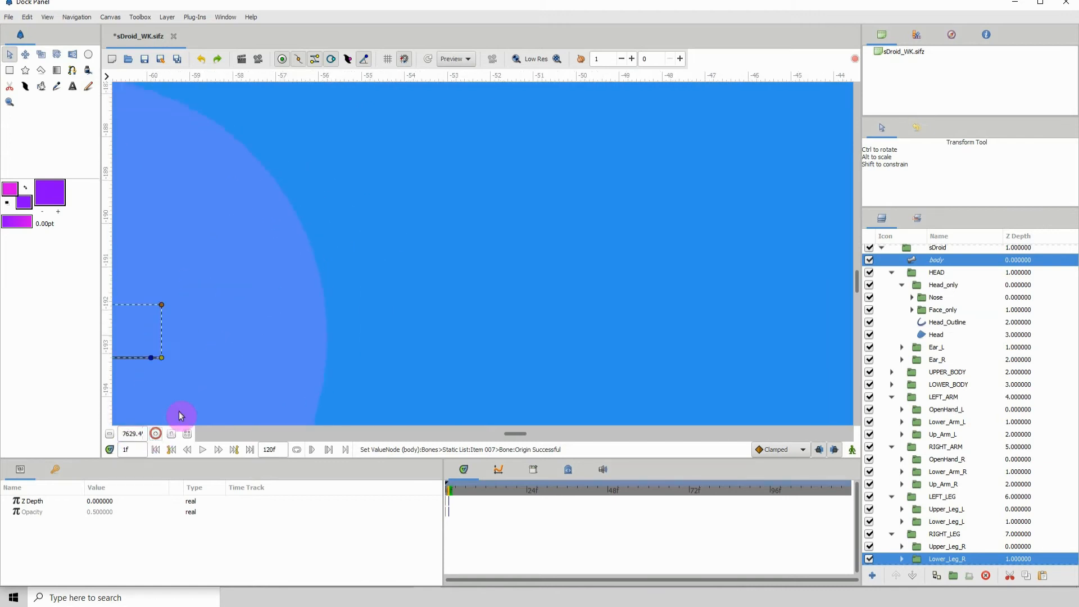
drag(215, 392, 526, 307)
drag(169, 415, 235, 406)
click(155, 433)
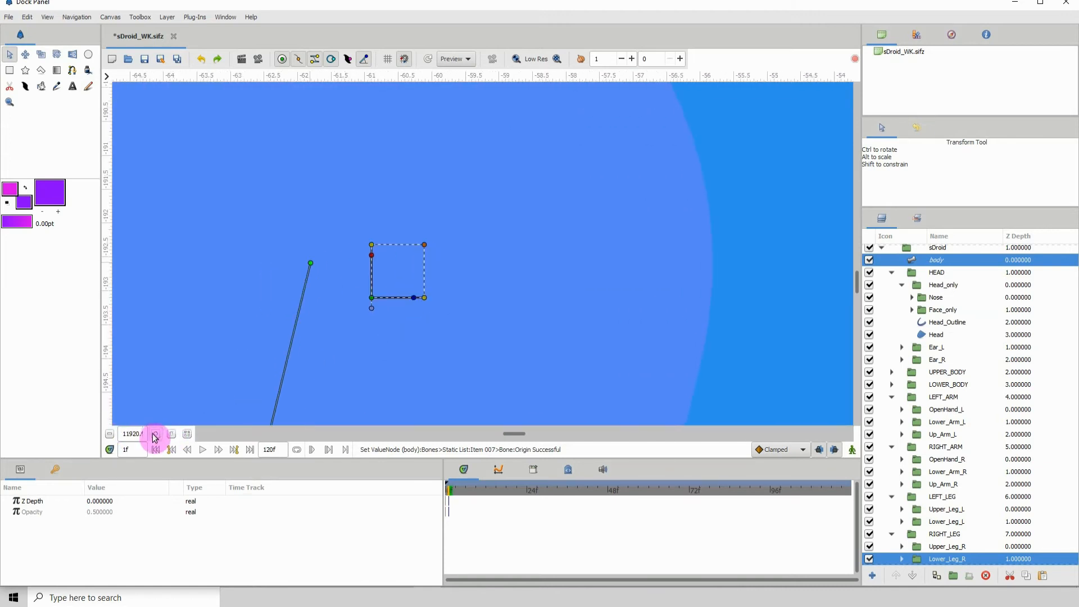
click(156, 433)
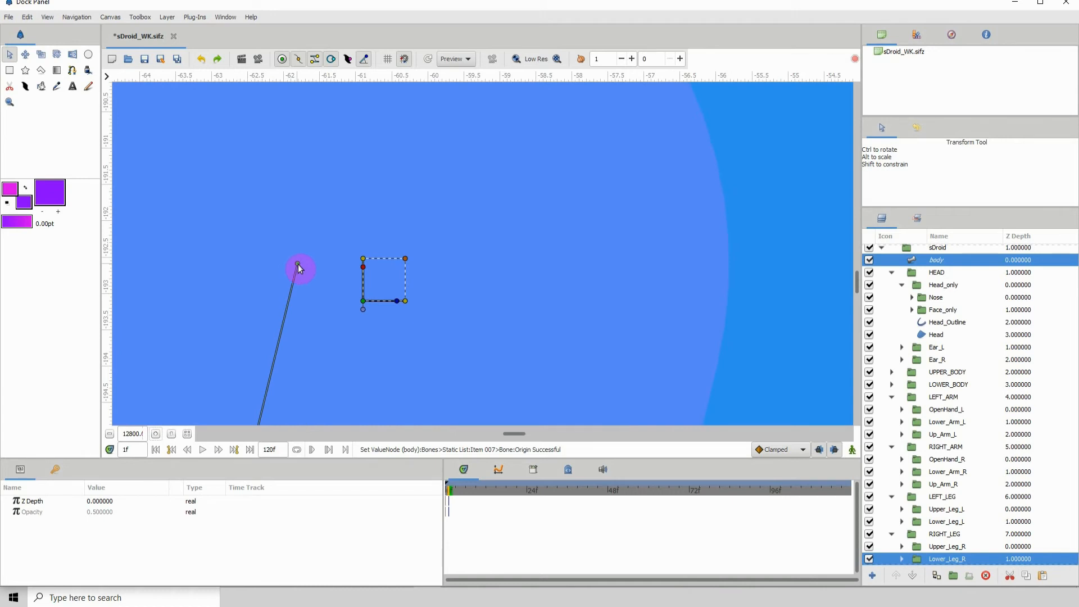
drag(360, 302, 363, 302)
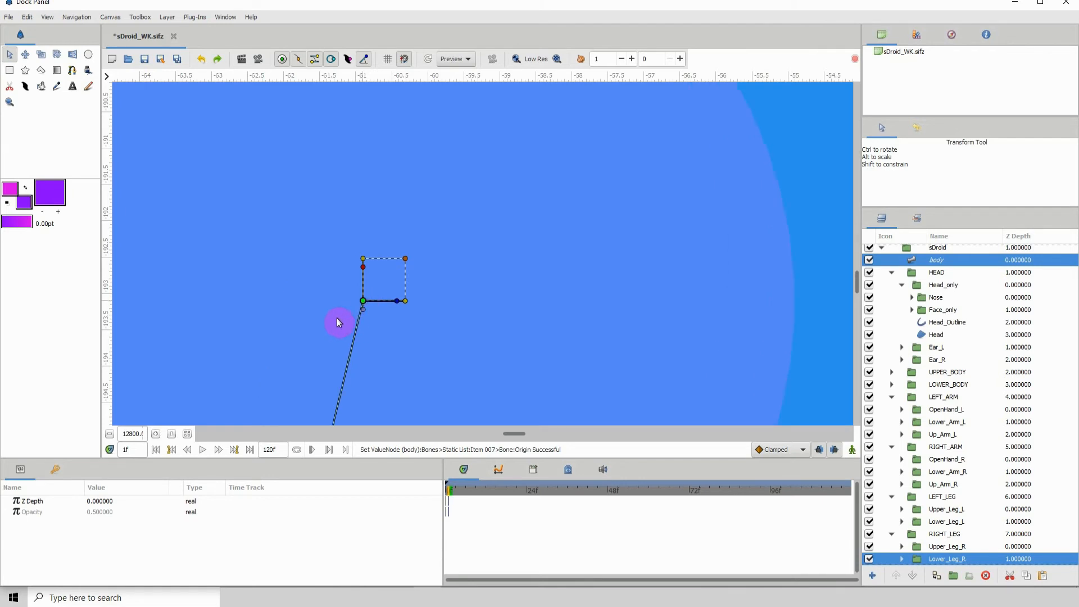
Lengthen the right lower leg bone and point it straight down to the bottom edge of the black cuff
triple_click(108, 434)
triple_click(108, 434)
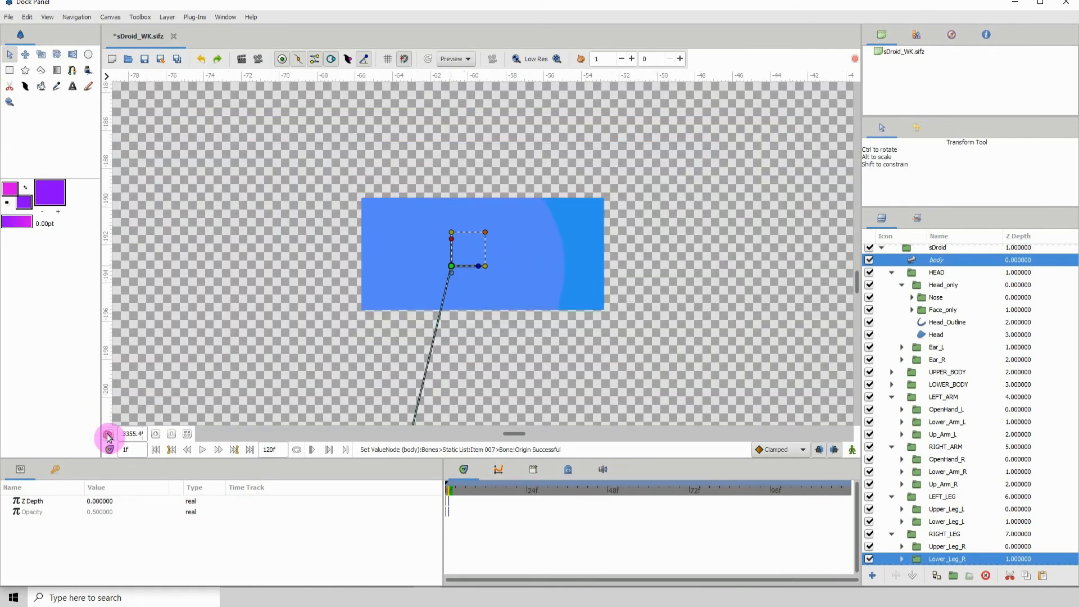
triple_click(108, 434)
triple_click(107, 433)
double_click(109, 434)
double_click(109, 435)
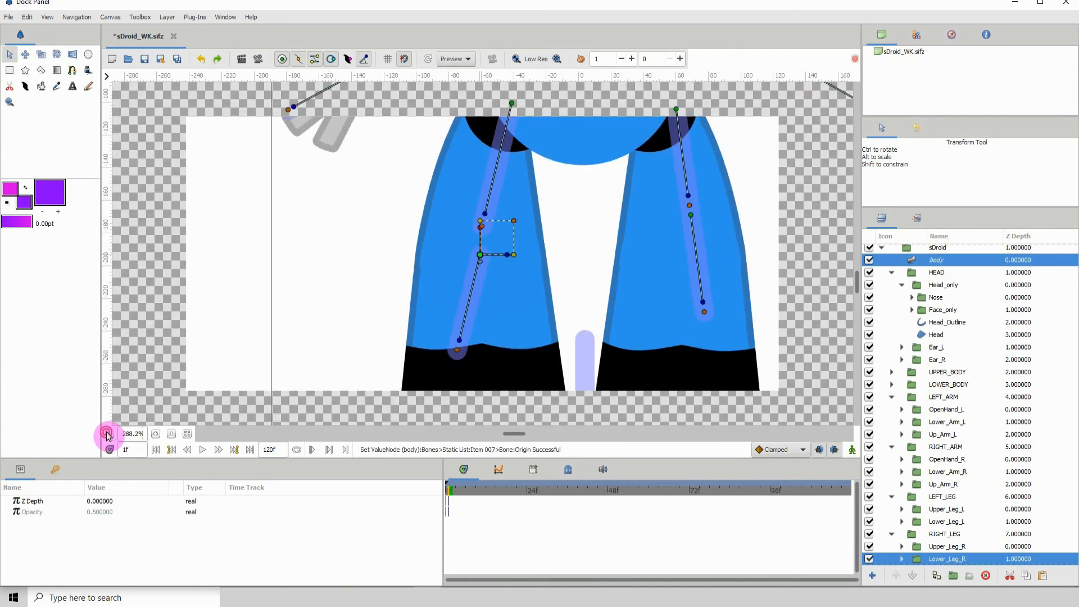
double_click(108, 435)
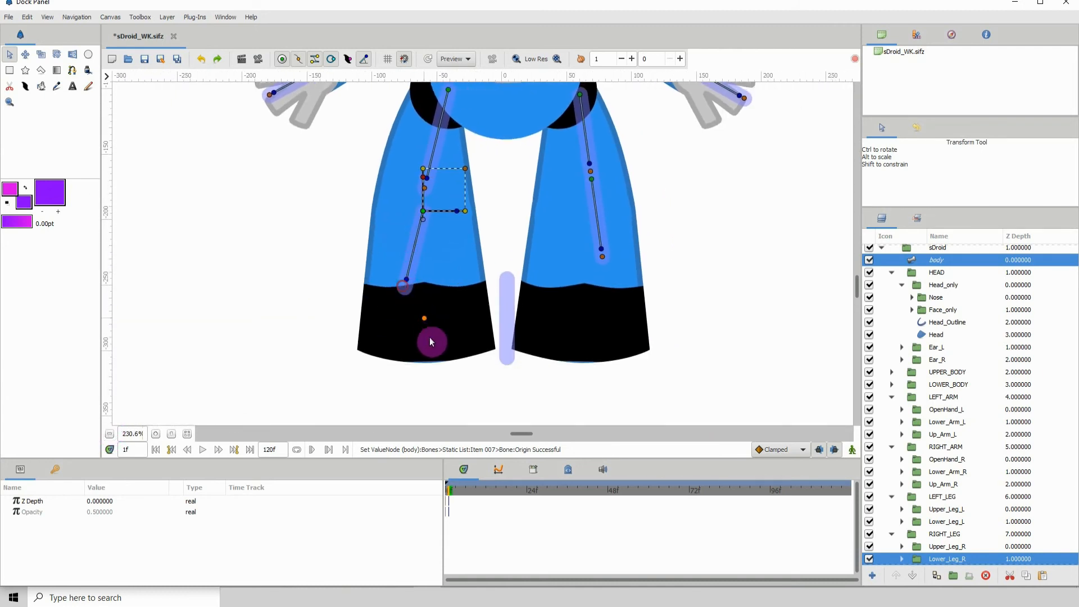
drag(427, 357, 423, 358)
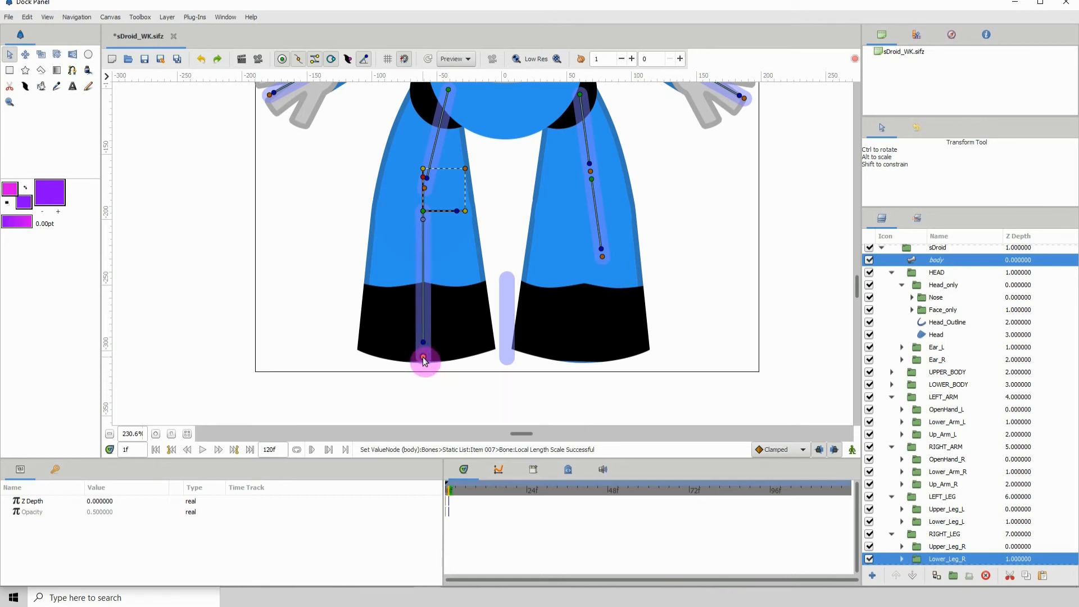
Select Upper_Leg_L together with the body skeleton and move the left upper leg bone's origin close to the group's origin at the hip
scroll(458, 321, up, 5)
scroll(410, 213, right, 5)
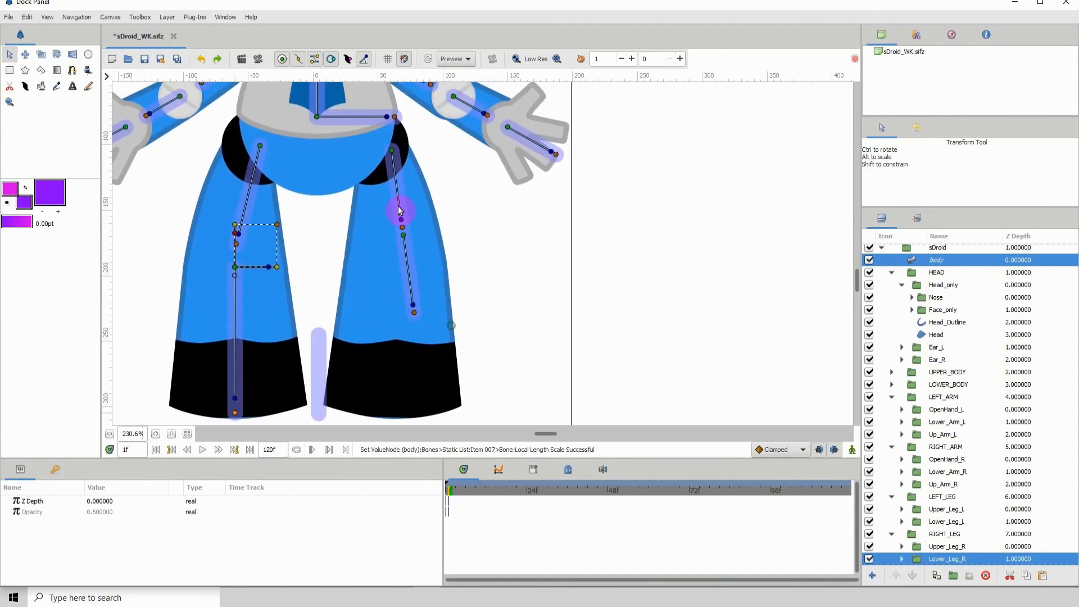
click(441, 281)
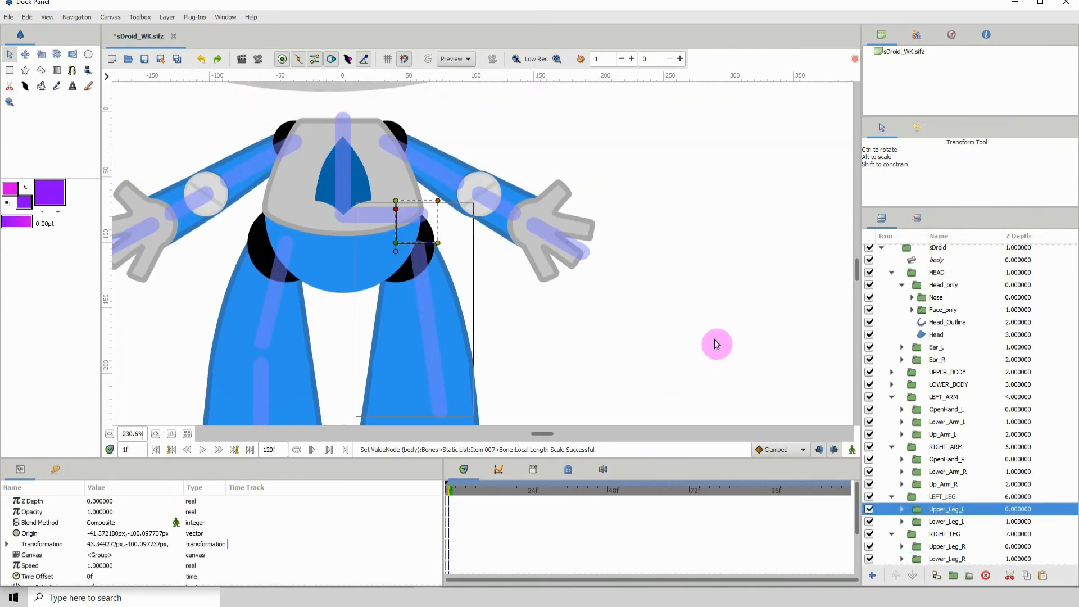
click(936, 263)
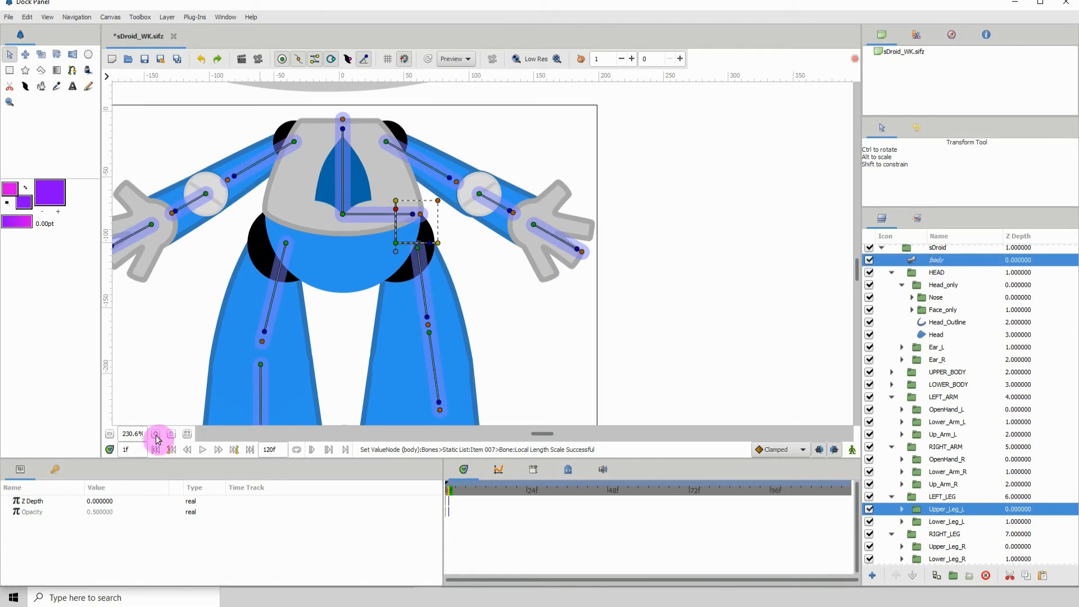
click(155, 434)
click(156, 434)
click(156, 435)
click(156, 434)
click(156, 435)
drag(361, 287, 525, 287)
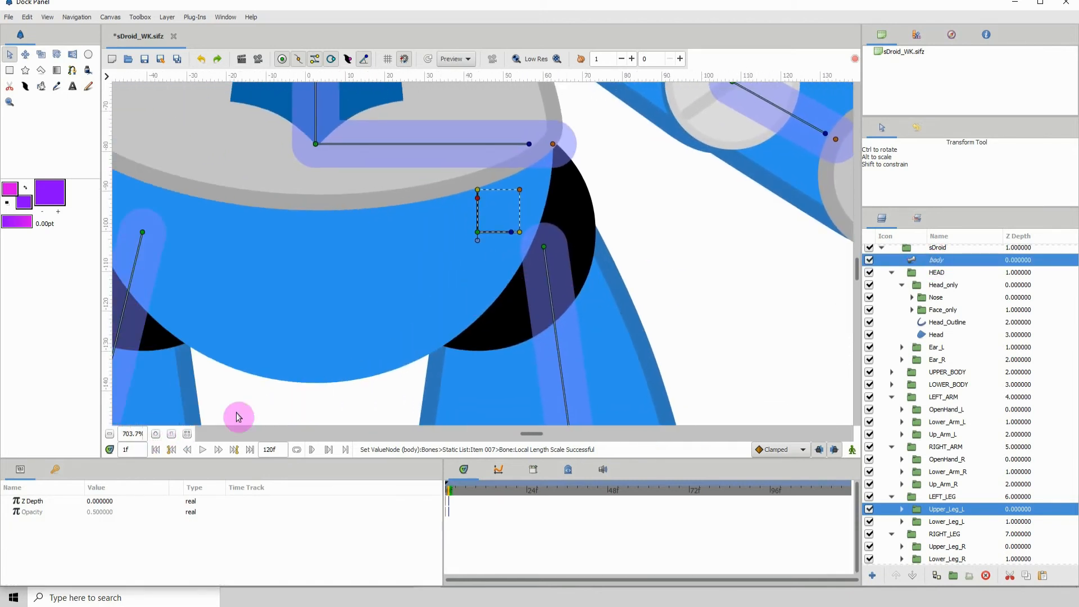
click(156, 434)
click(156, 435)
click(156, 434)
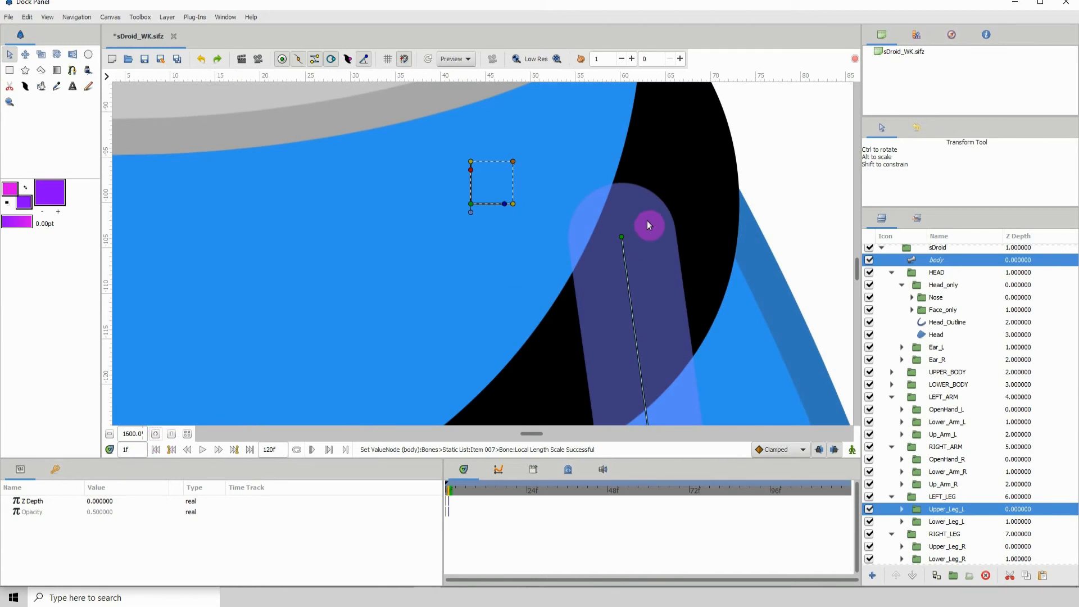
click(485, 207)
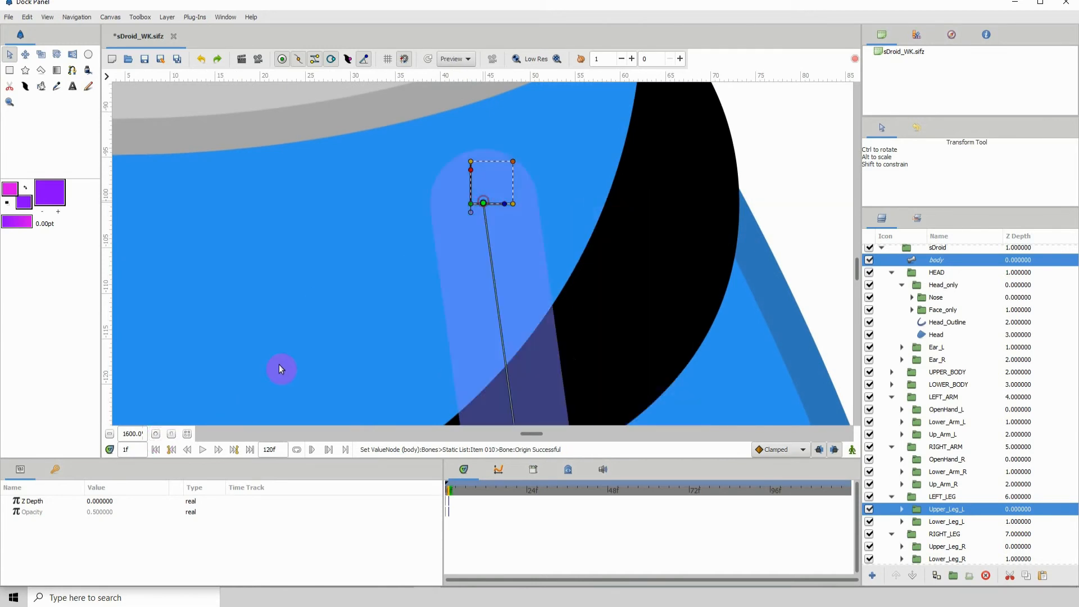
Save the file and place the left upper leg bone's origin exactly on the Upper_Leg_L group's origin
click(155, 435)
click(156, 434)
click(156, 434)
click(156, 434)
click(156, 435)
drag(373, 199, 404, 367)
click(144, 60)
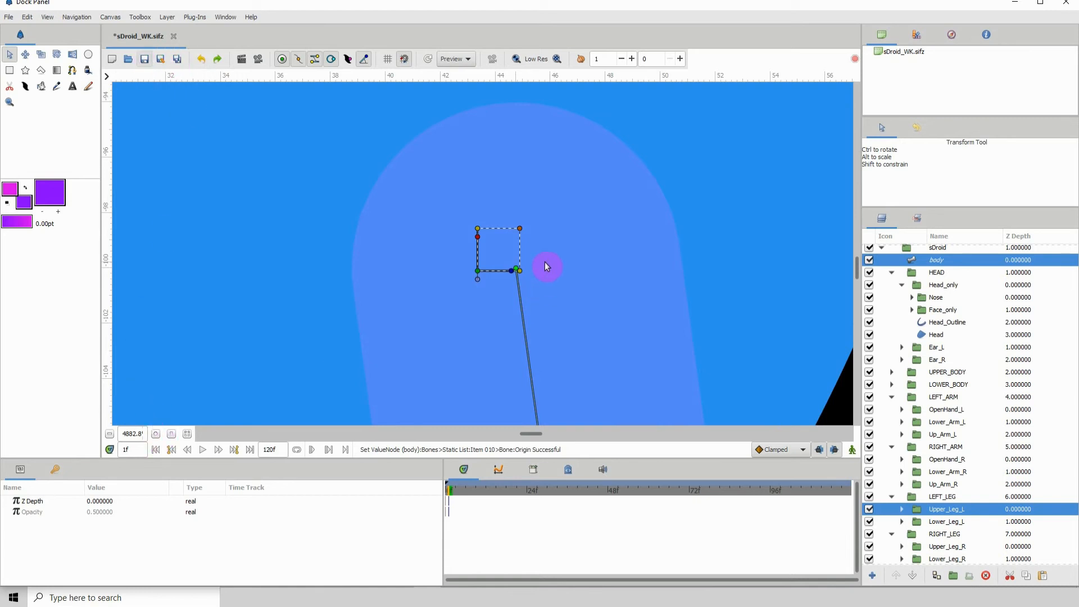
scroll(513, 272, up, 4)
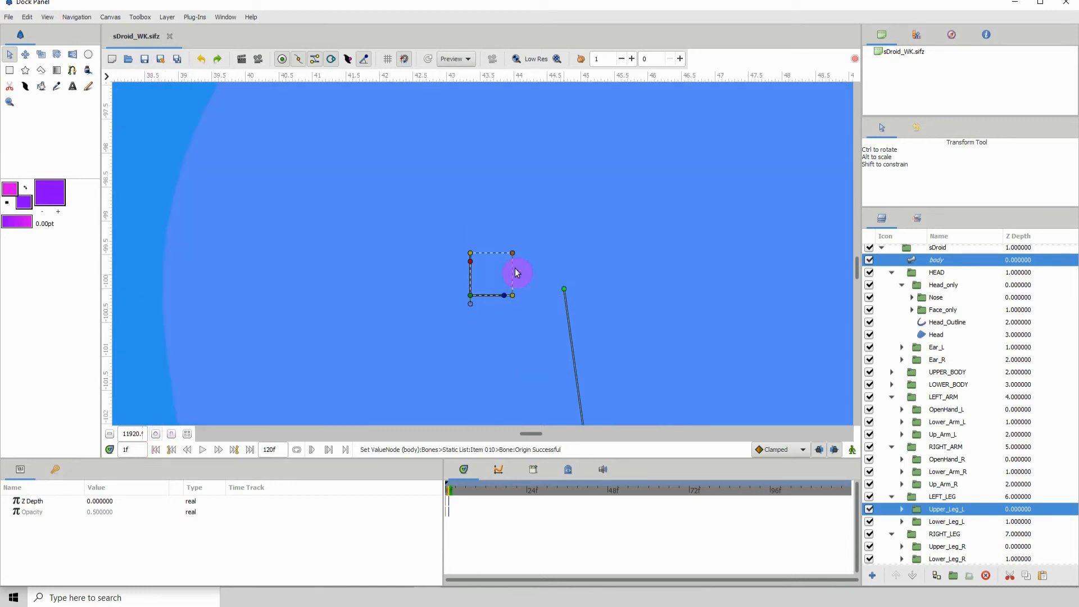
click(155, 435)
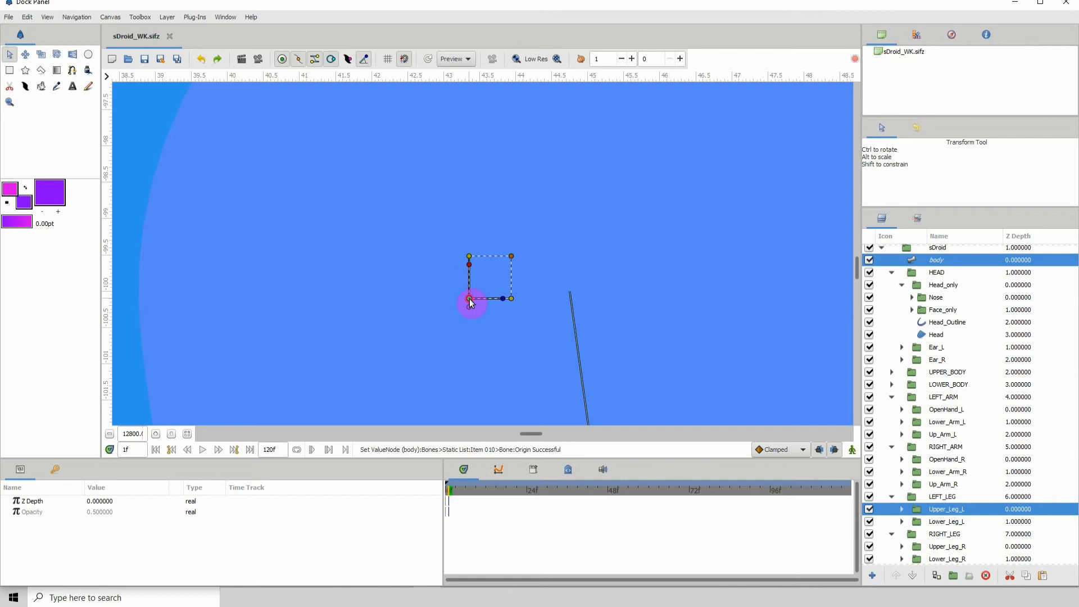
drag(470, 299, 469, 299)
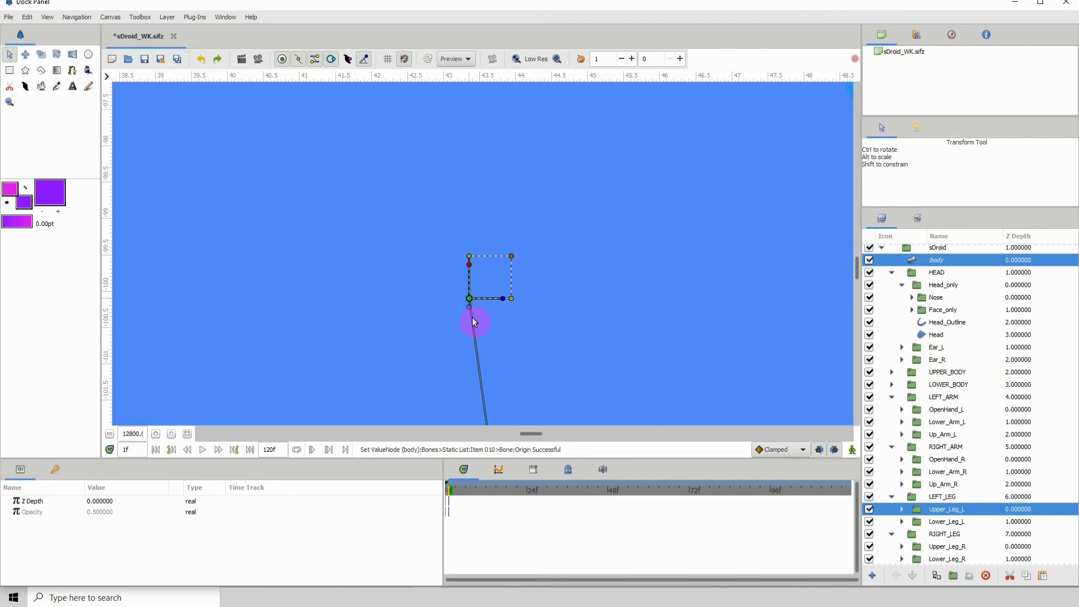
Adjust the left upper leg bone's length and angle its tip outward along the thigh toward the knee
click(110, 434)
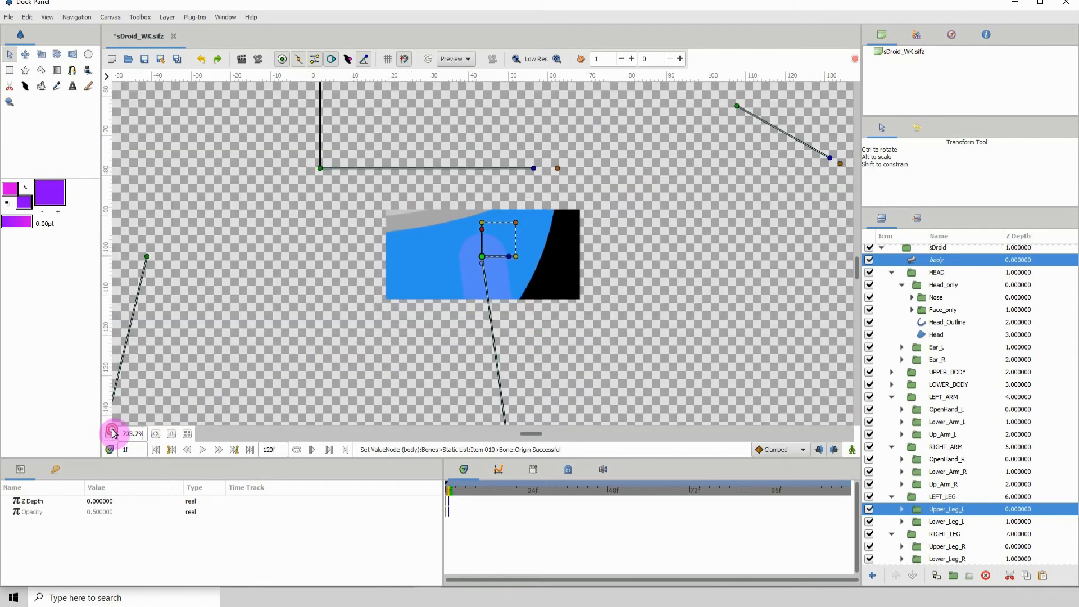
click(111, 432)
click(111, 433)
click(111, 433)
click(111, 432)
drag(533, 376, 461, 279)
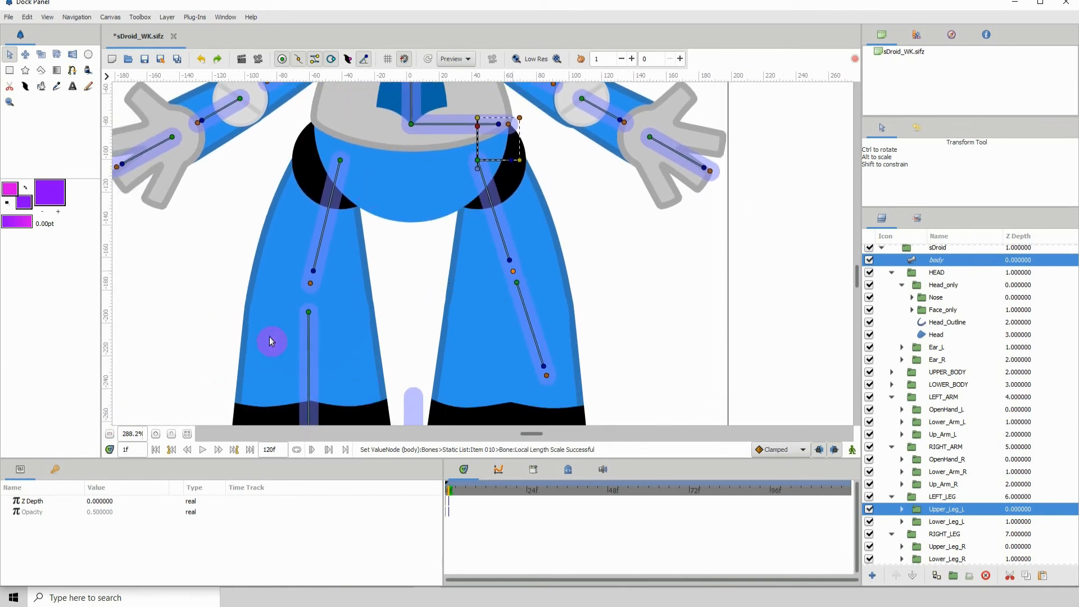
Extend the left upper leg bone to the height of the right one's tip using a temporary horizontal guide, and remove the guide
drag(344, 78, 352, 140)
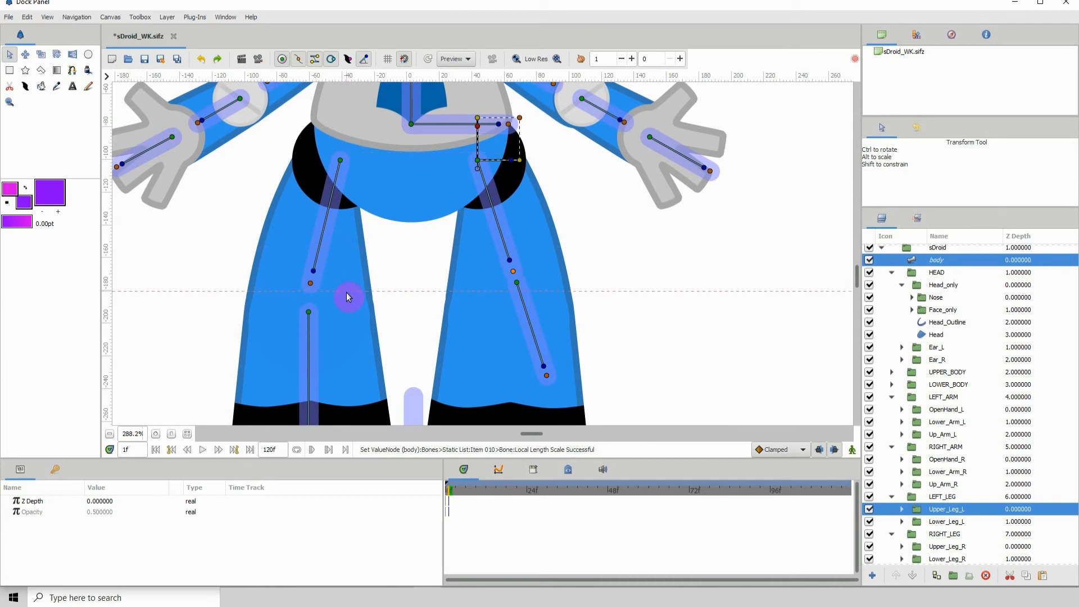
drag(349, 287, 349, 288)
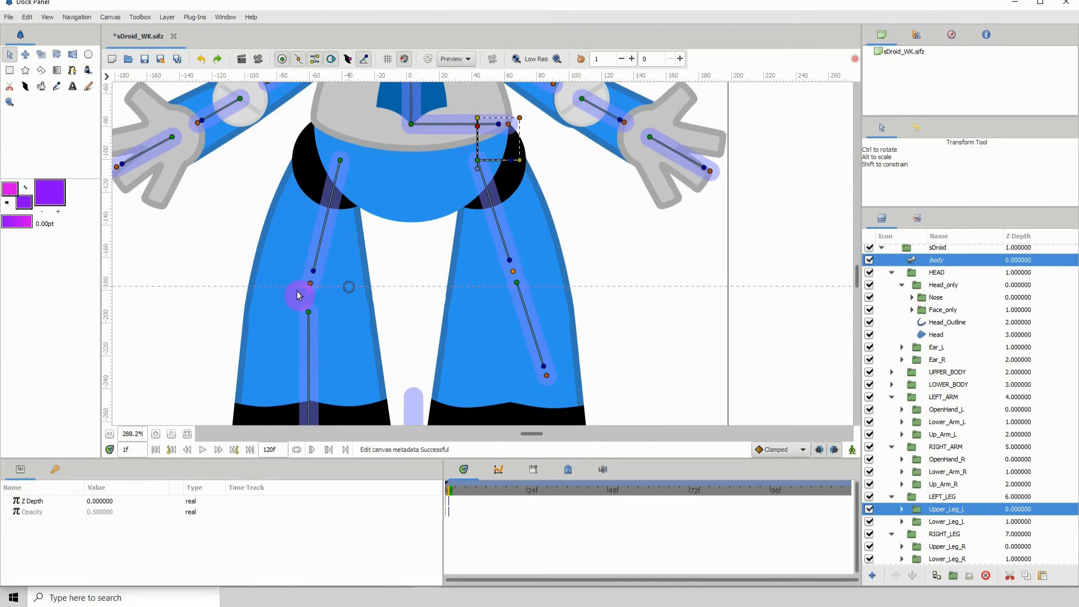
click(516, 286)
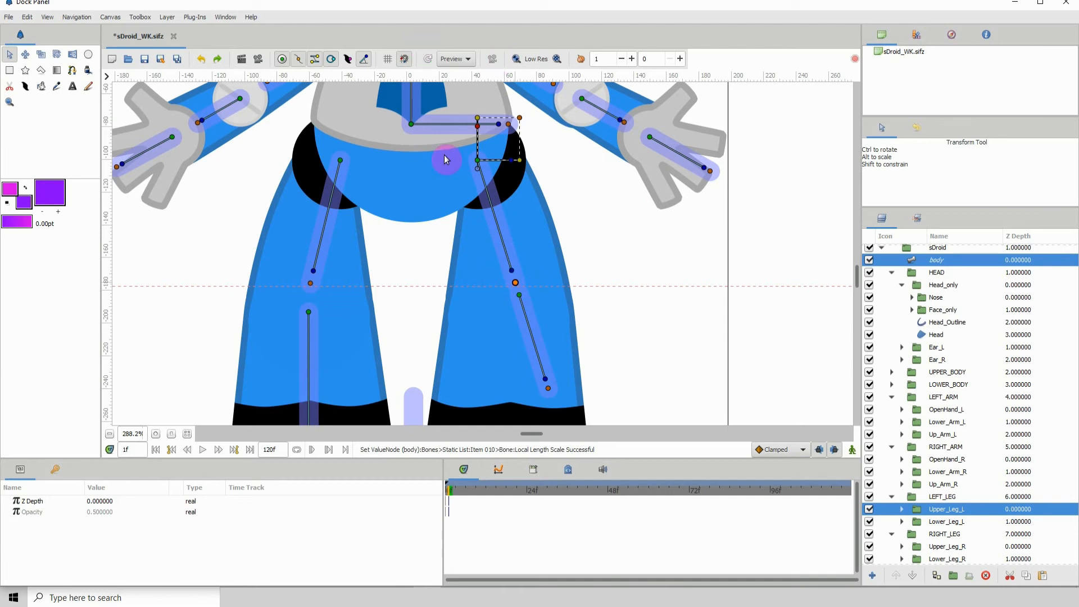
scroll(452, 291, down, 3)
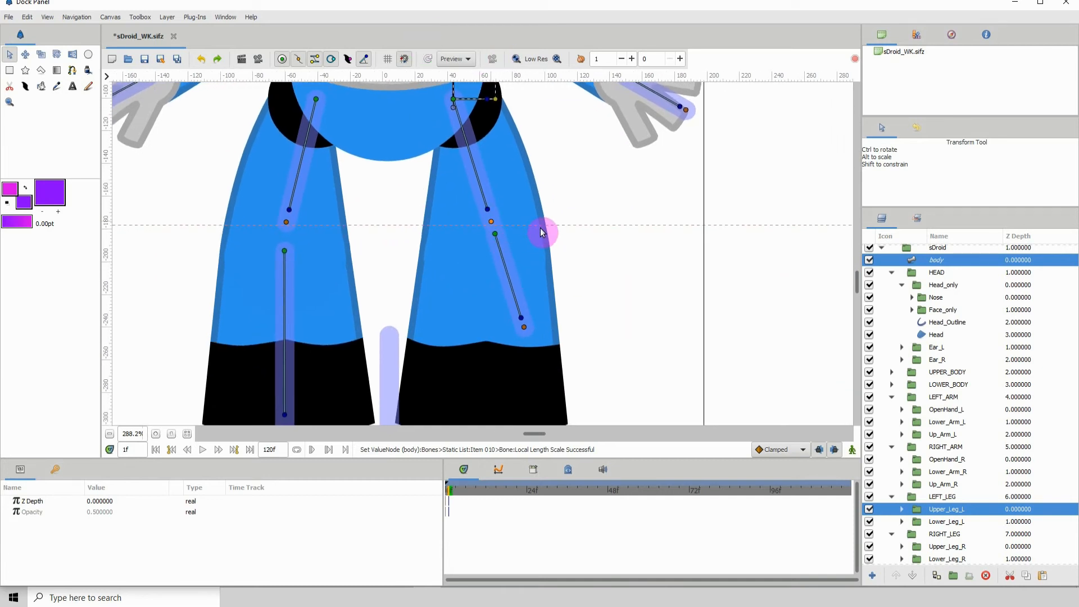
drag(541, 231, 535, 3)
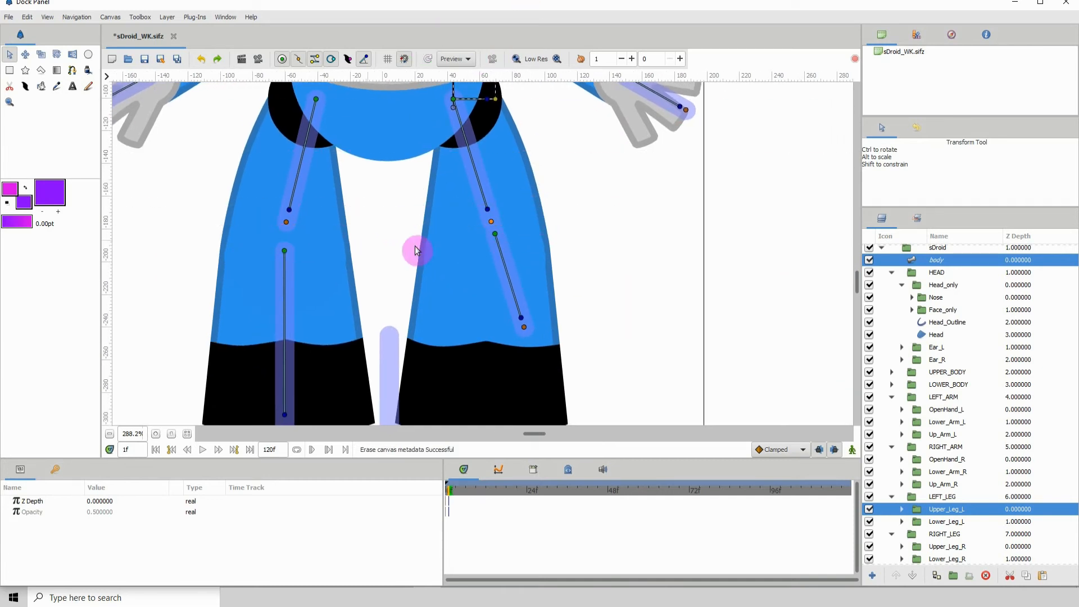
Select Lower_Leg_L together with the body skeleton and move the left lower leg bone's origin close to the group's origin at the knee
click(499, 373)
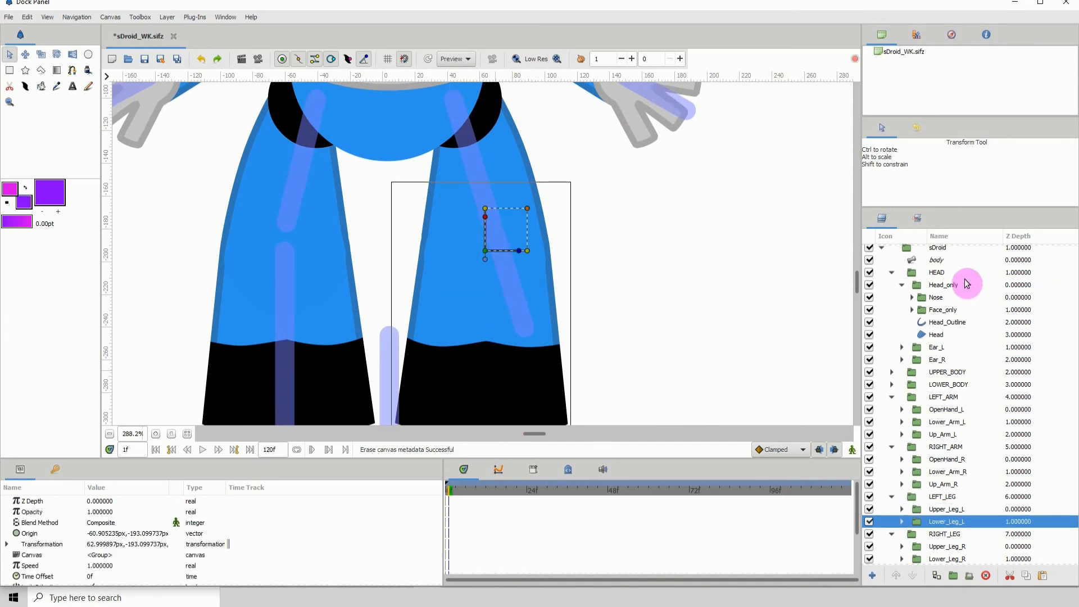
ctrl+click(937, 262)
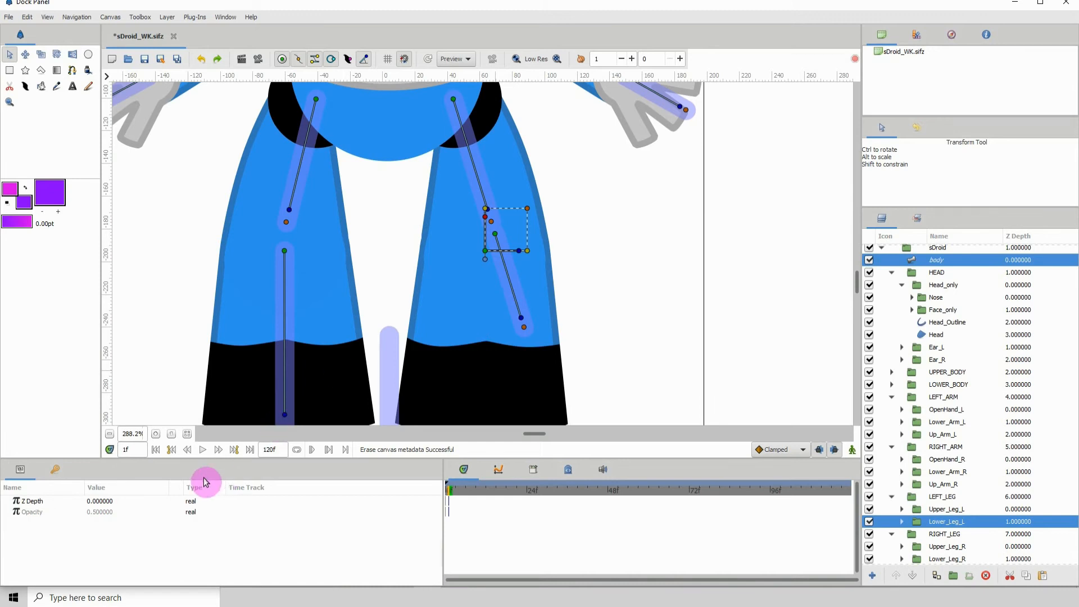
click(156, 435)
click(157, 435)
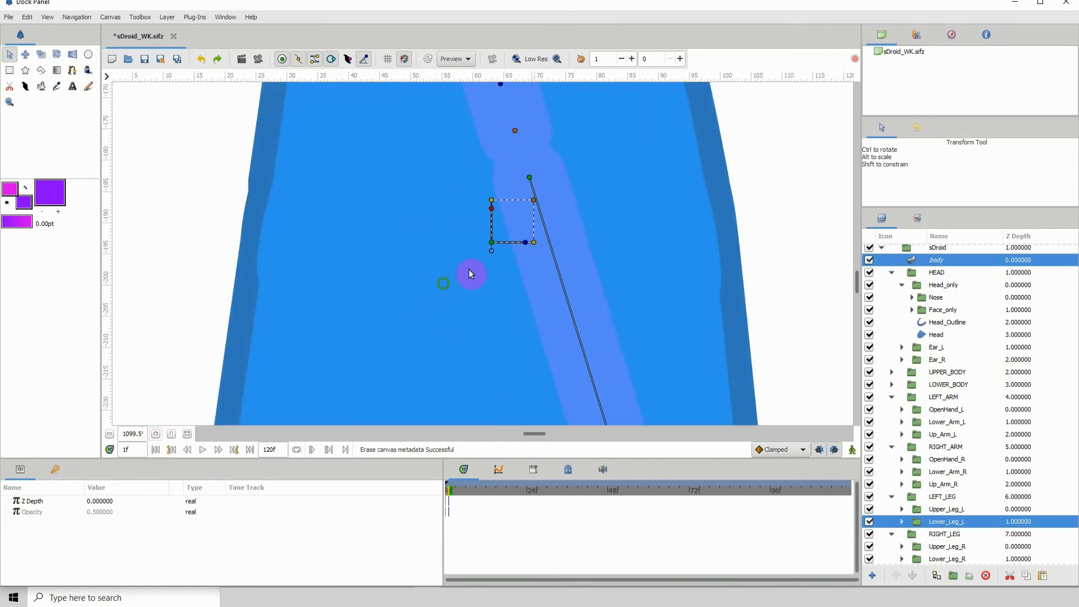
click(156, 434)
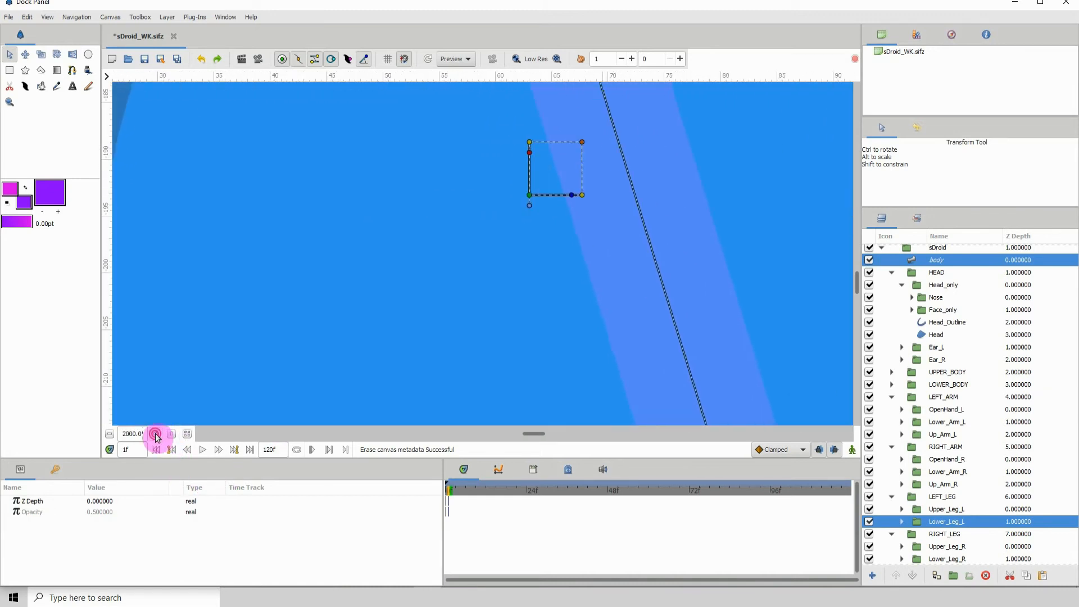
drag(457, 274, 380, 373)
drag(550, 132, 480, 265)
Place the left lower leg bone's origin exactly on the Lower_Leg_L group's origin
click(156, 435)
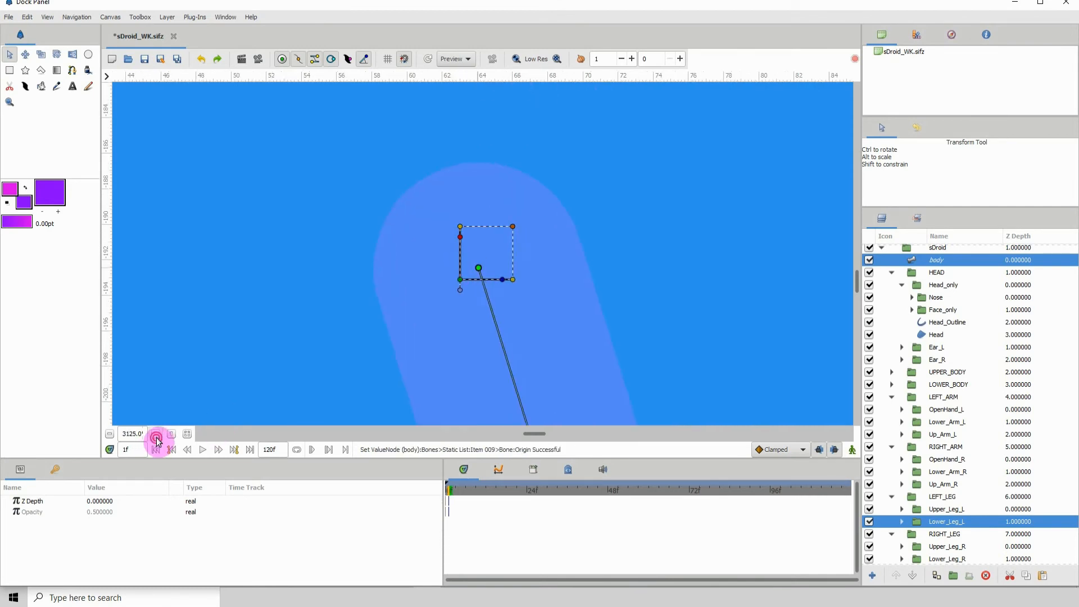
click(155, 434)
click(156, 434)
click(156, 435)
click(155, 434)
click(156, 435)
click(156, 434)
click(156, 434)
click(156, 434)
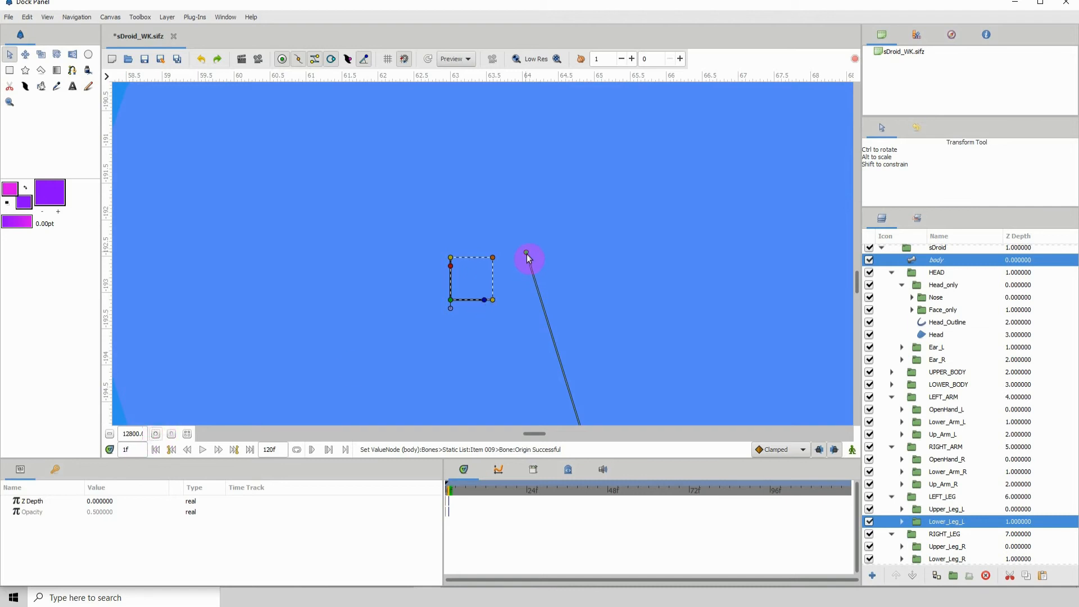
drag(527, 254, 452, 304)
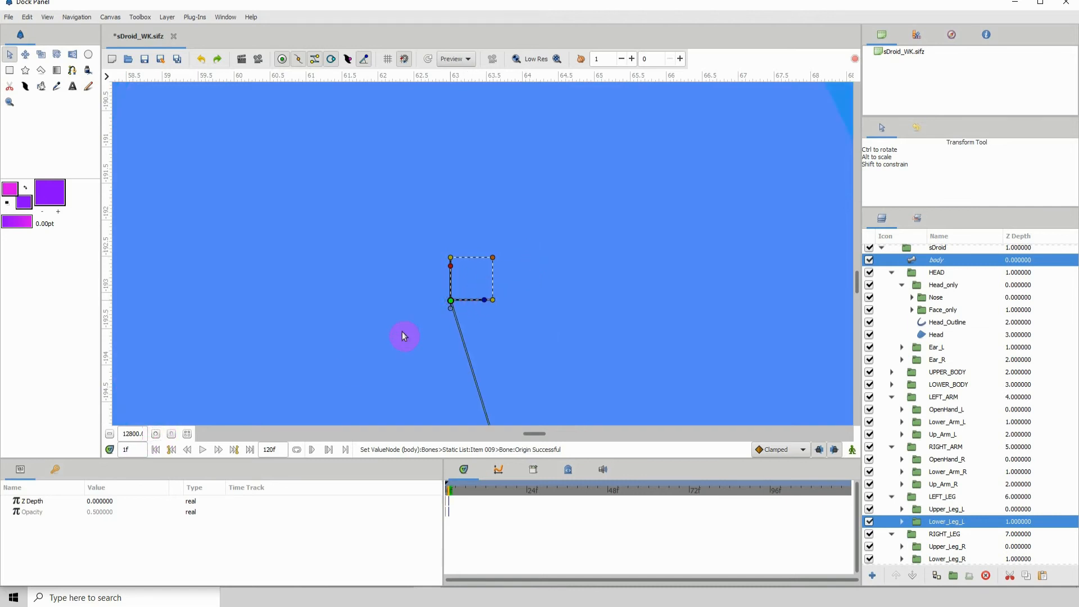
Lengthen the left lower leg bone and point it straight down to the bottom of the black cuff, matching the right leg
click(111, 434)
click(110, 435)
click(110, 434)
click(110, 435)
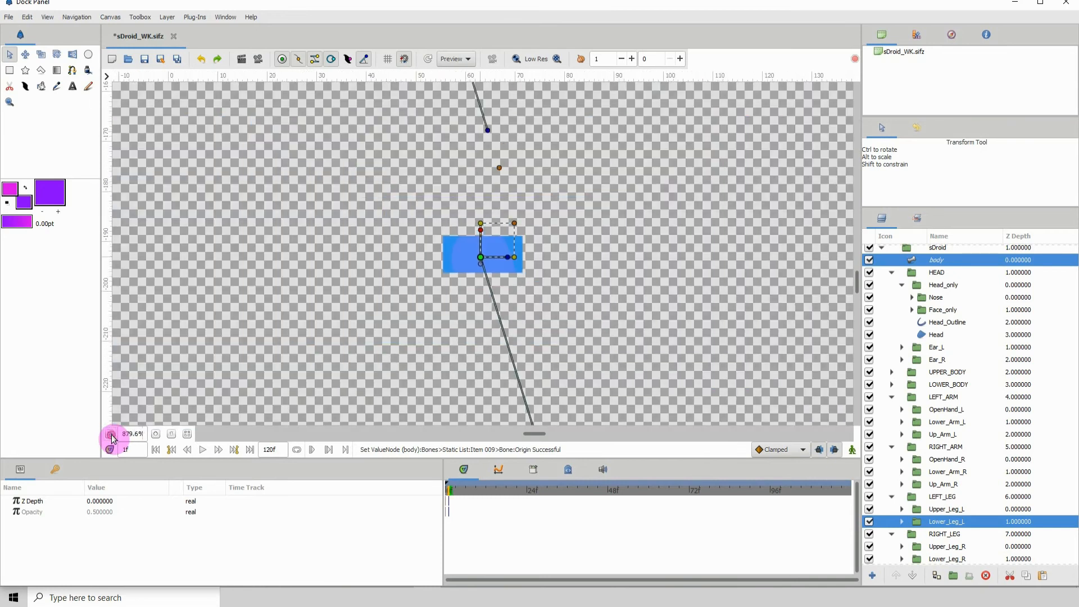
click(110, 435)
click(110, 434)
click(111, 435)
click(110, 434)
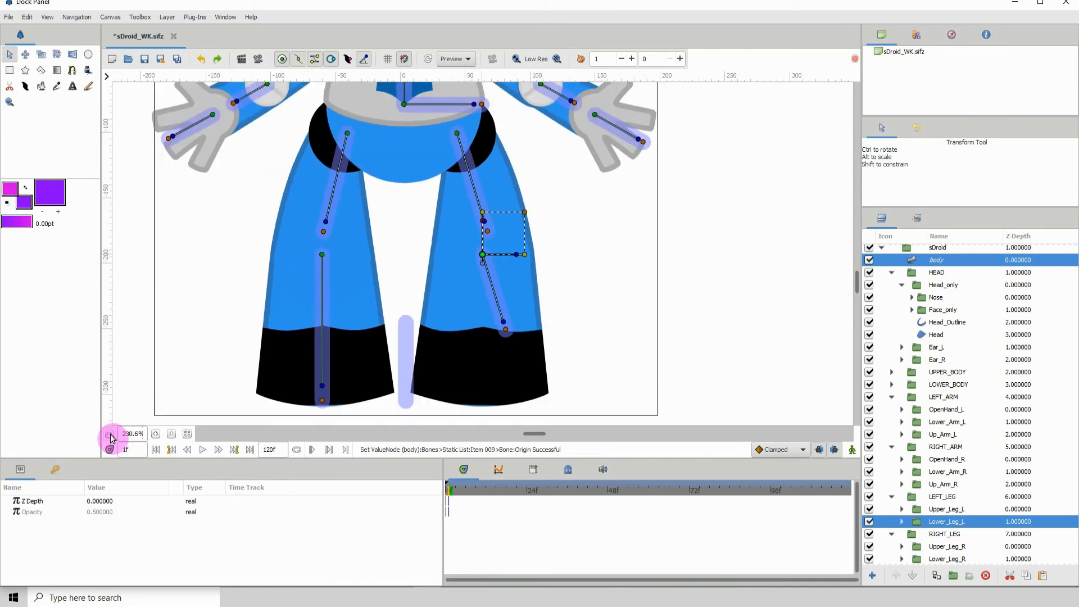
click(111, 434)
drag(502, 316, 484, 371)
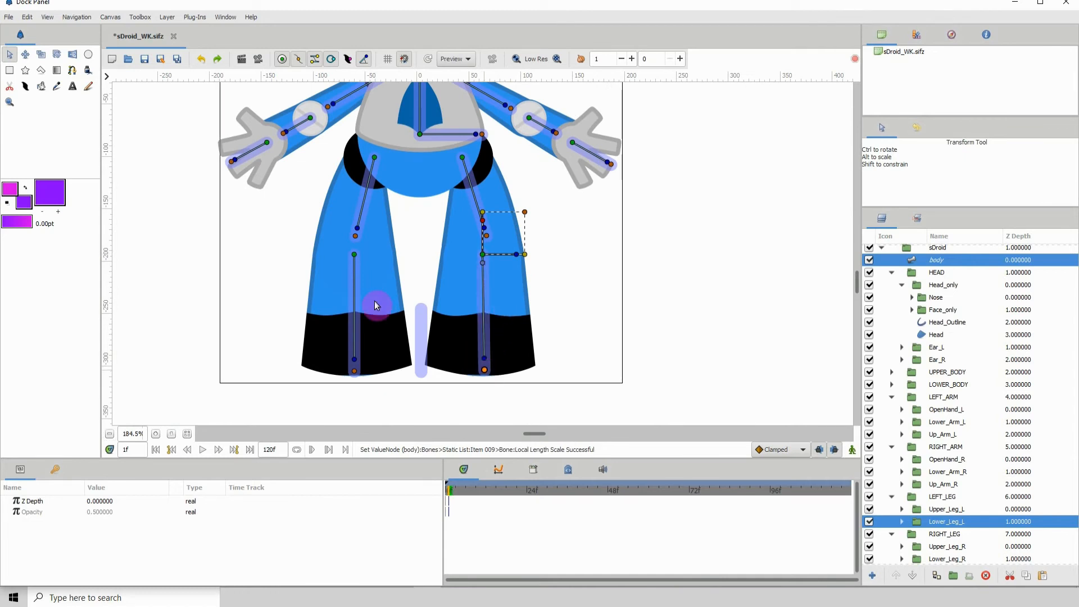
Deselect the body skeleton and save the sDroid_WK.sifz file
drag(380, 292, 378, 334)
click(629, 322)
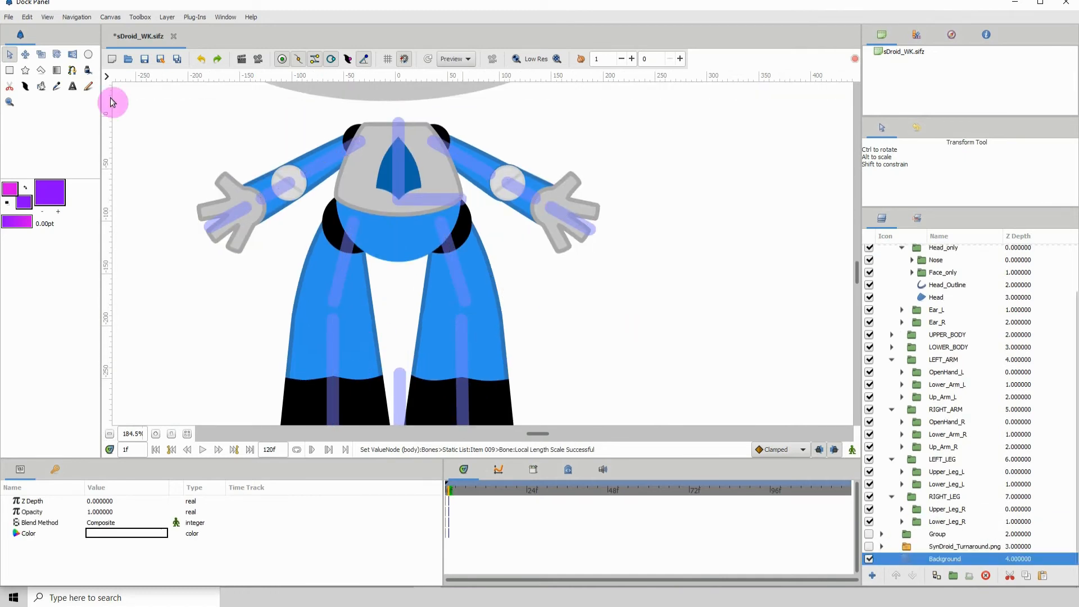
click(145, 61)
drag(256, 333, 236, 402)
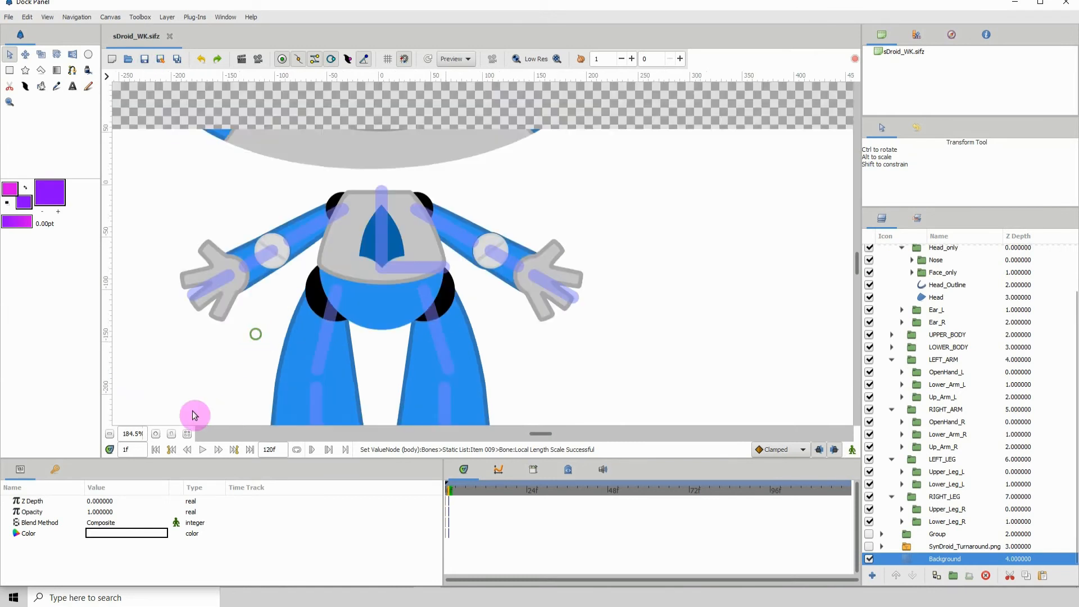
Select the body skeleton and create a child bone from the vertical torso bone for the head
click(110, 434)
click(110, 434)
click(109, 434)
click(110, 435)
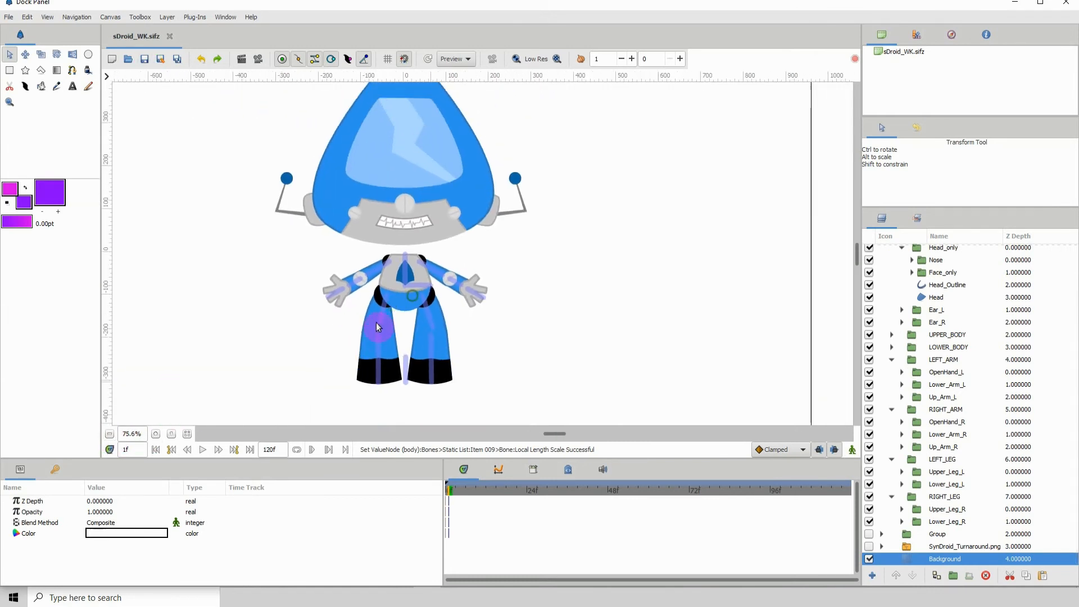
click(156, 434)
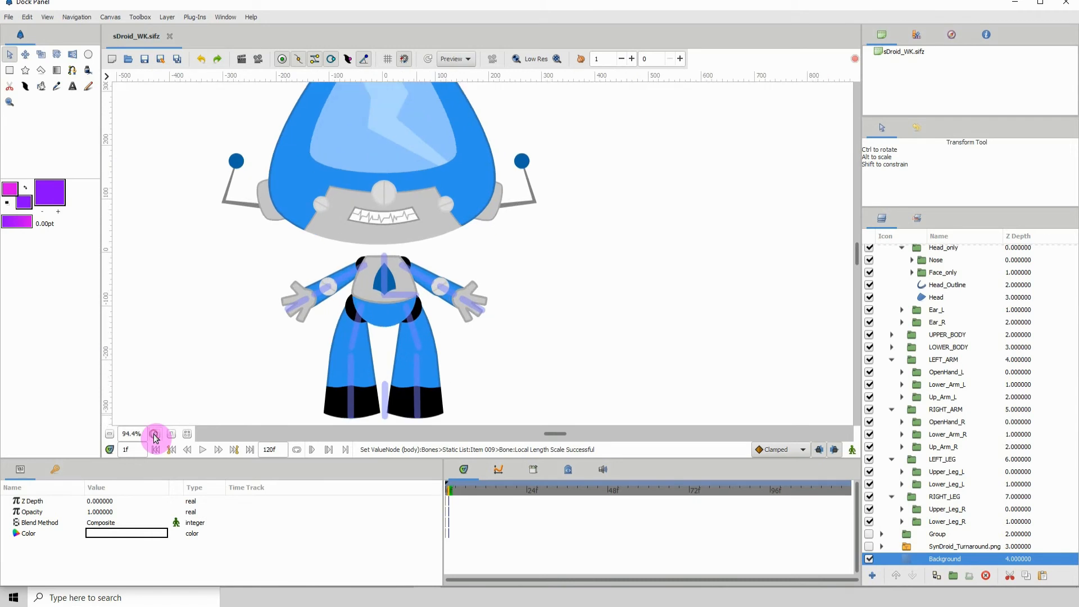
click(410, 306)
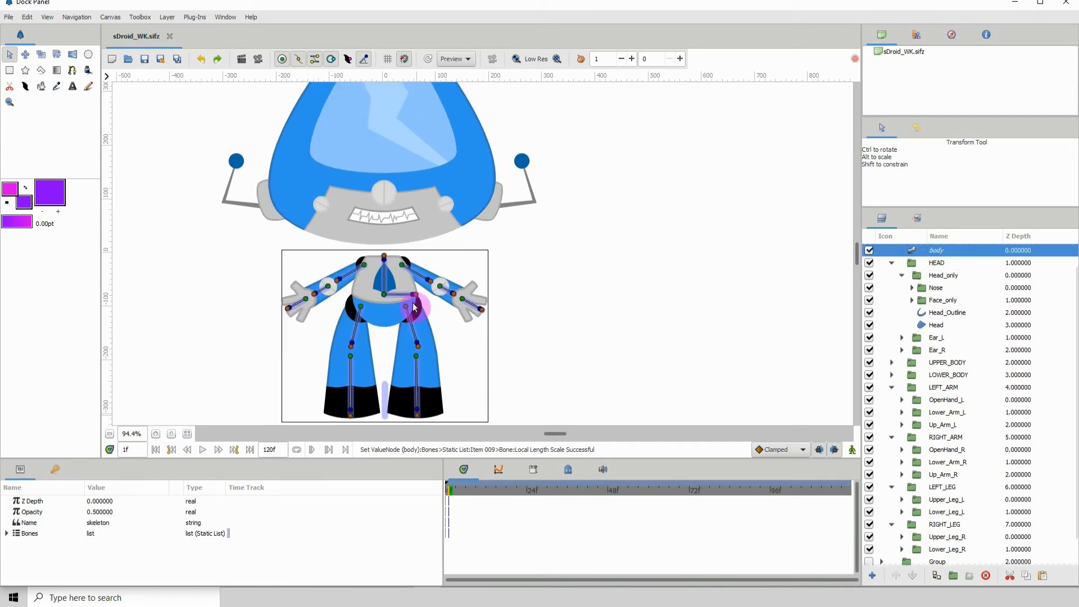
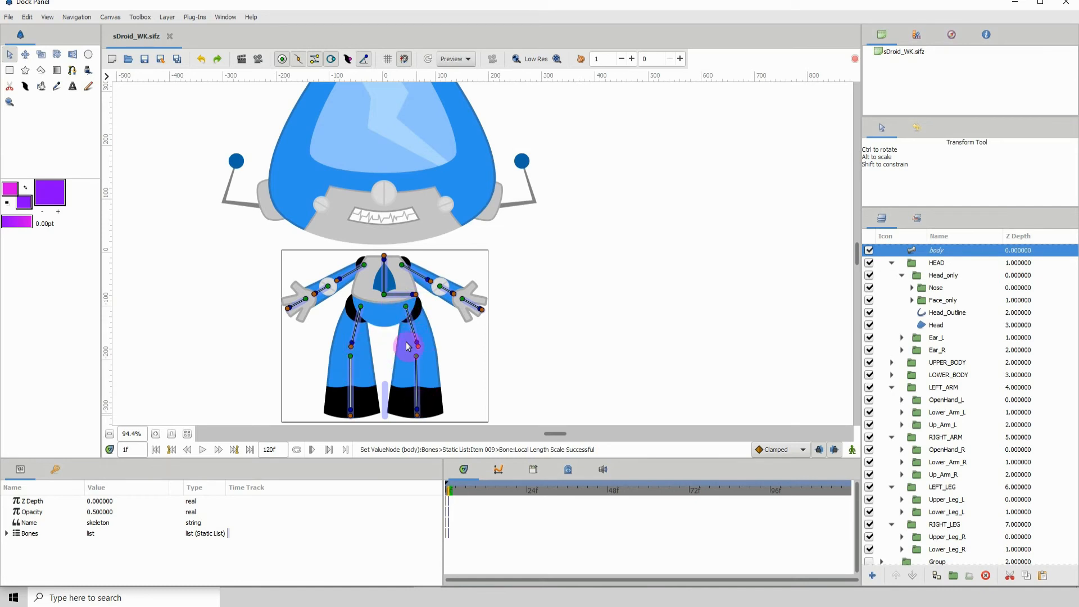
drag(399, 337, 433, 306)
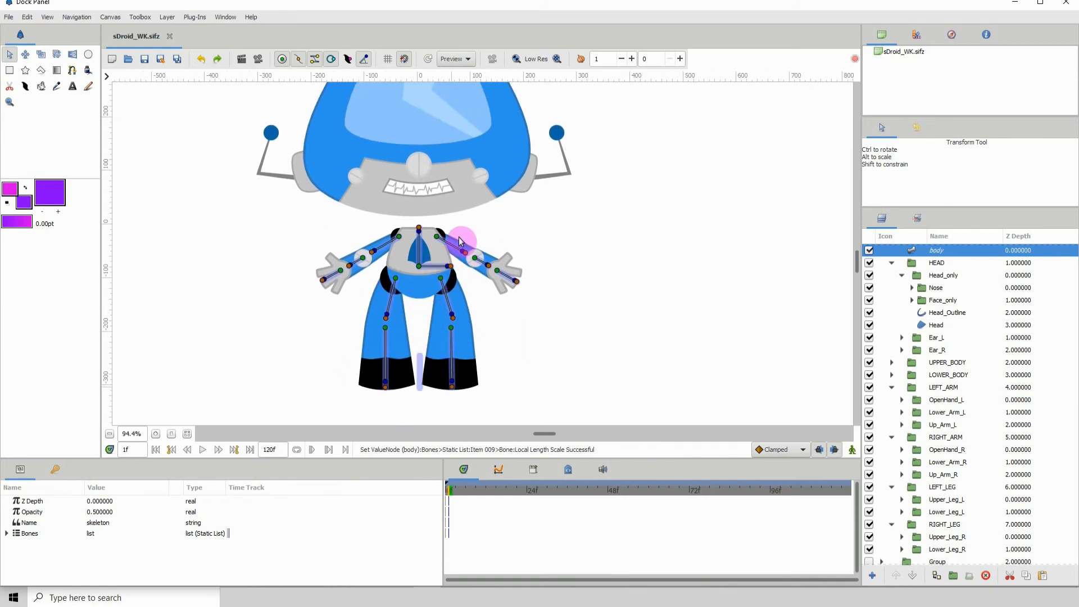
scroll(455, 248, up, 3)
drag(453, 282, 457, 287)
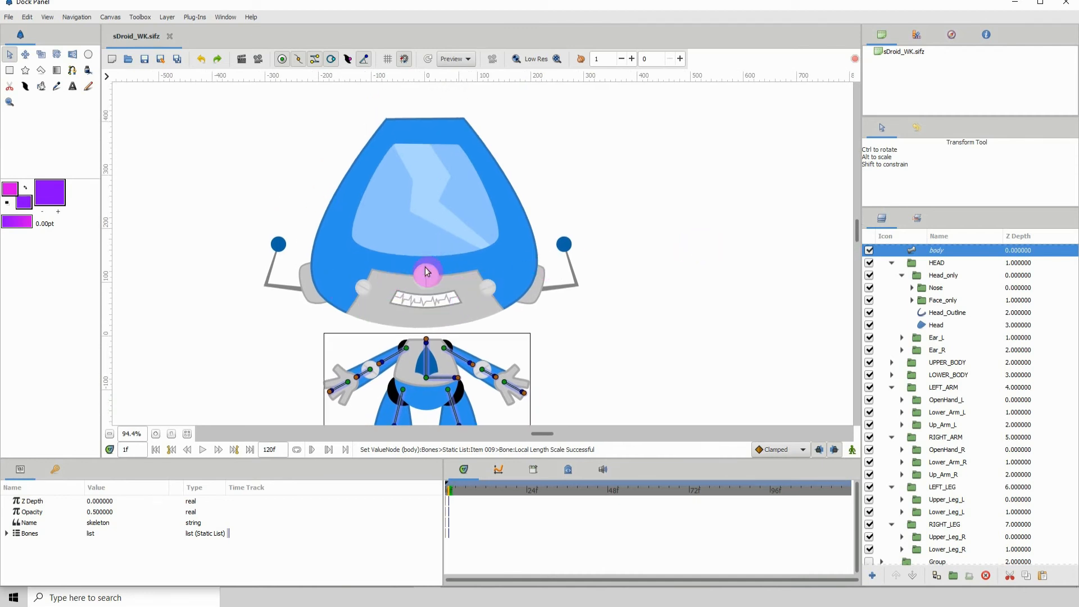
click(426, 341)
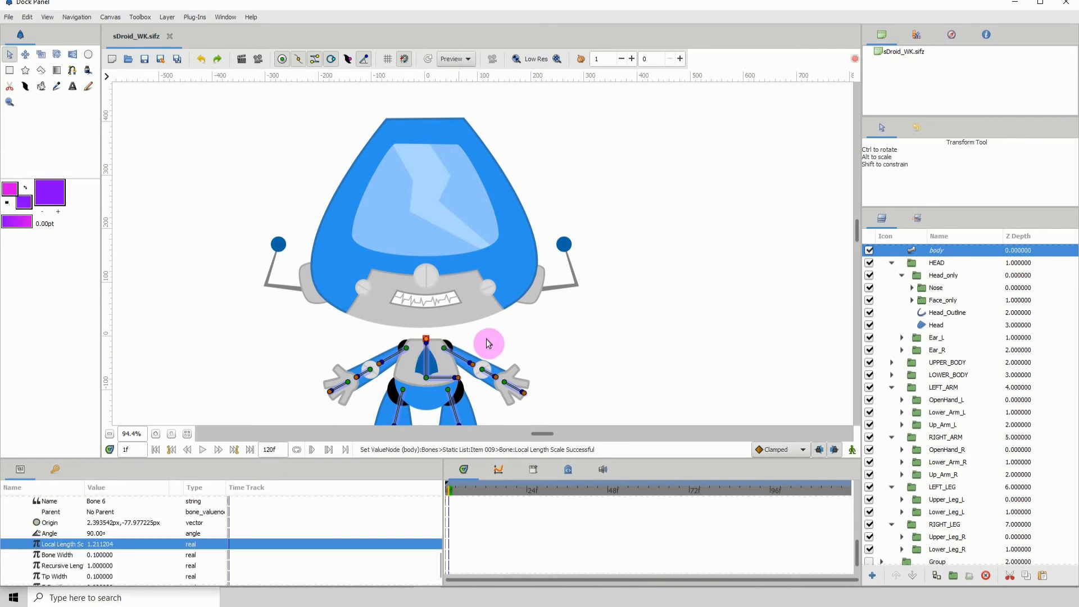
drag(424, 330, 434, 300)
right_click(437, 312)
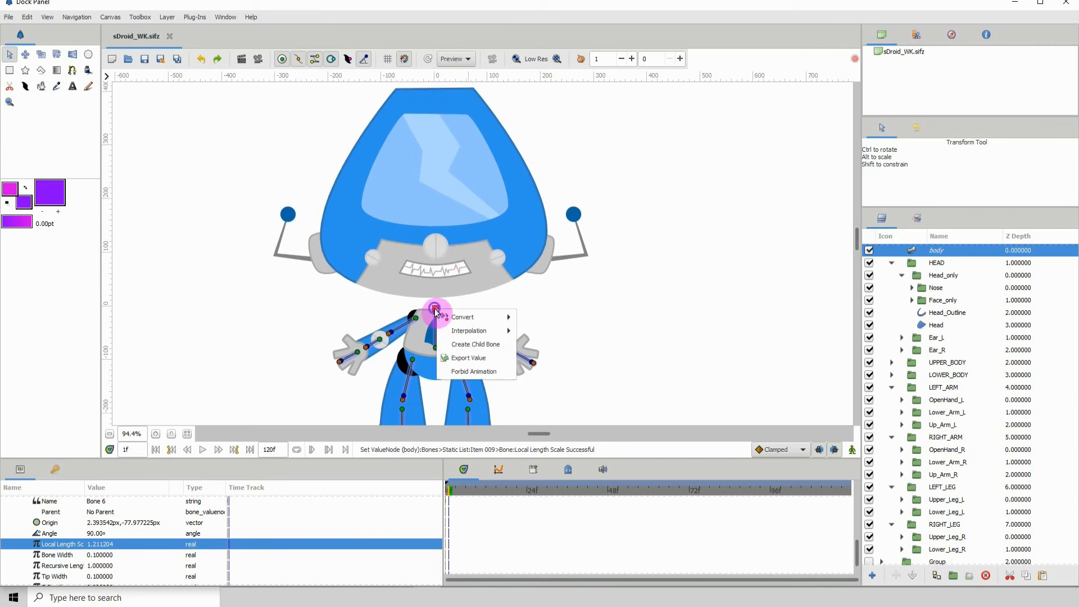
click(460, 344)
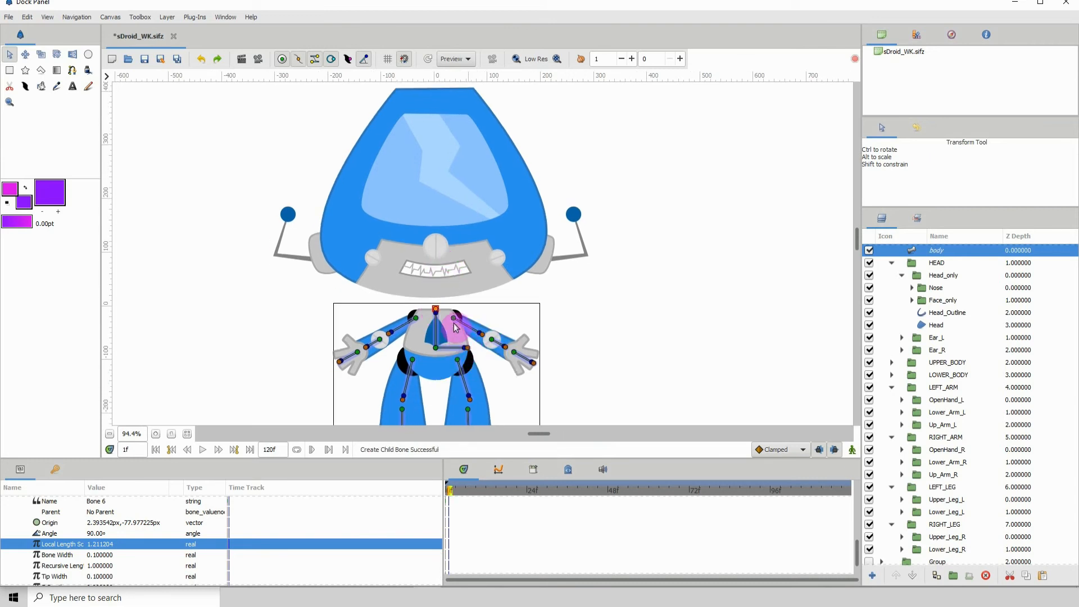
Place the head bone's origin at the chin and stretch the bone straight up to just above the top of the head
drag(435, 305, 435, 87)
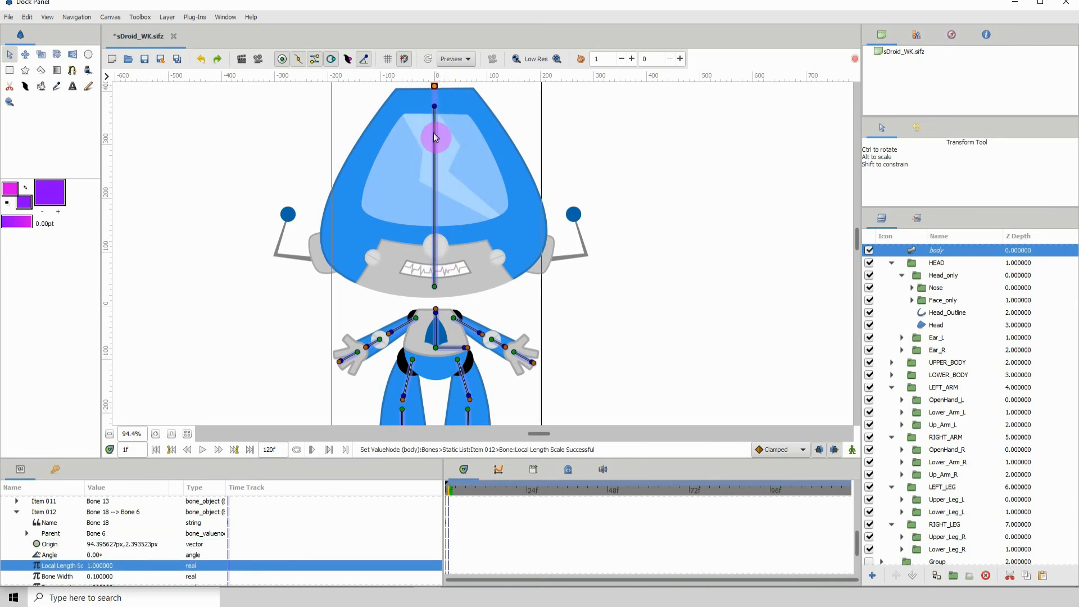
drag(427, 140, 432, 184)
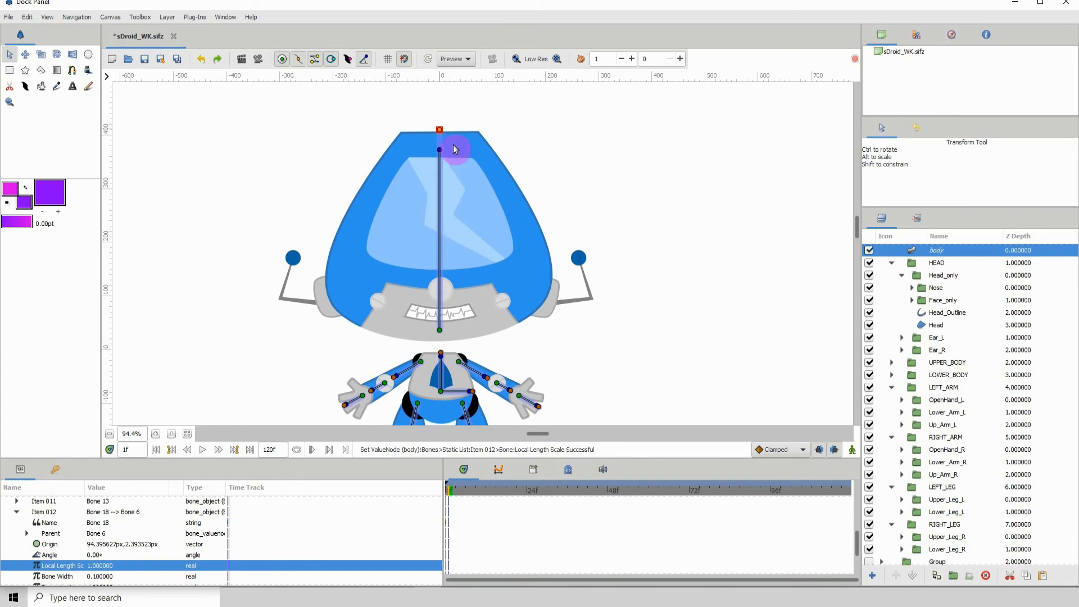
drag(439, 130, 441, 124)
click(451, 207)
drag(425, 283, 412, 237)
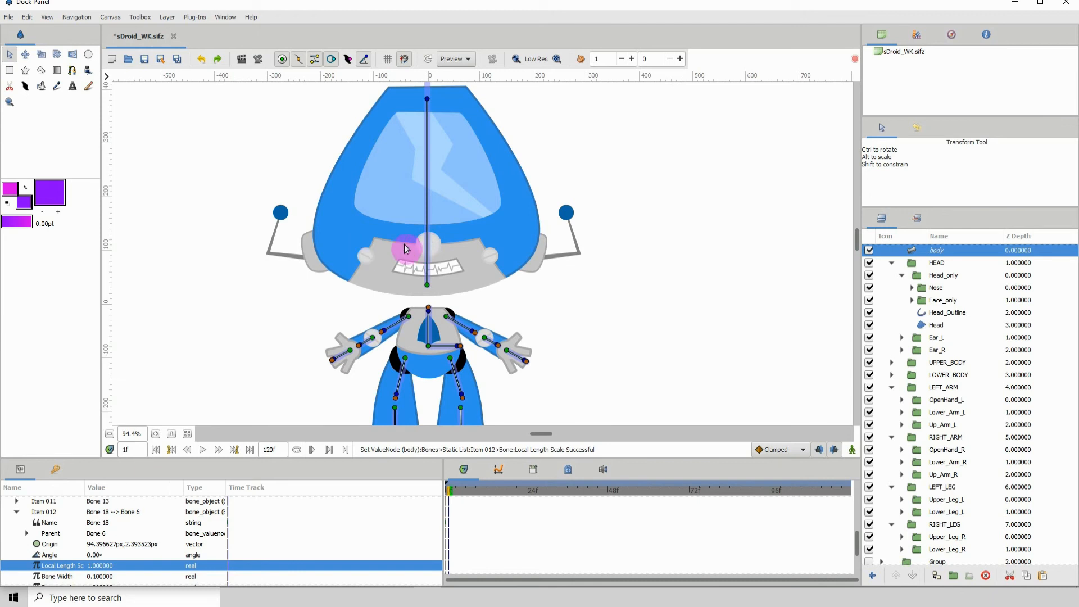
Create a child bone from the head bone and move its origin toward the robot's left ear
click(429, 286)
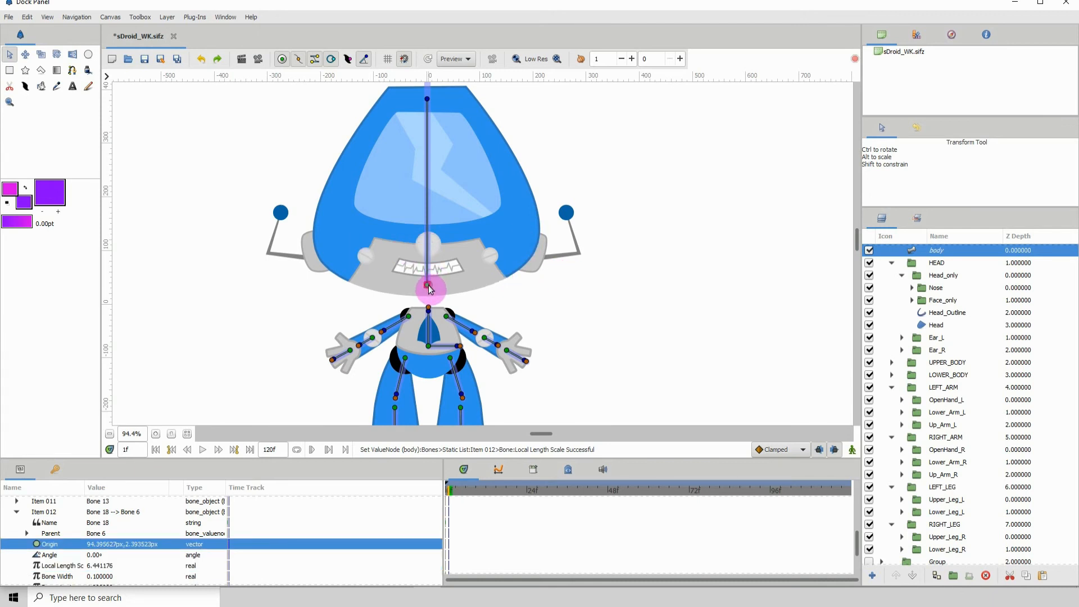
right_click(430, 286)
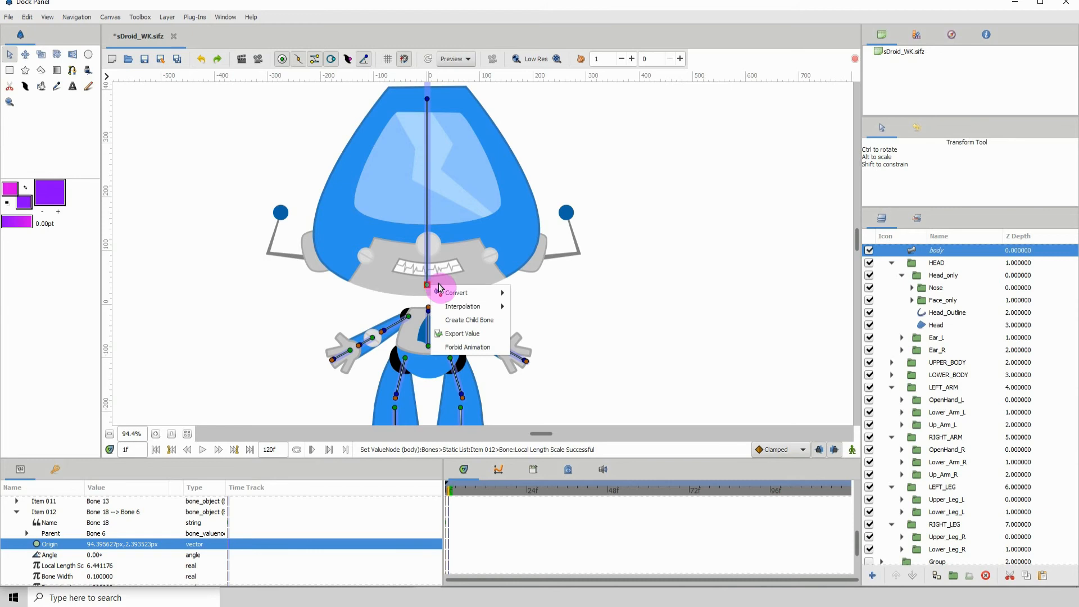
click(453, 320)
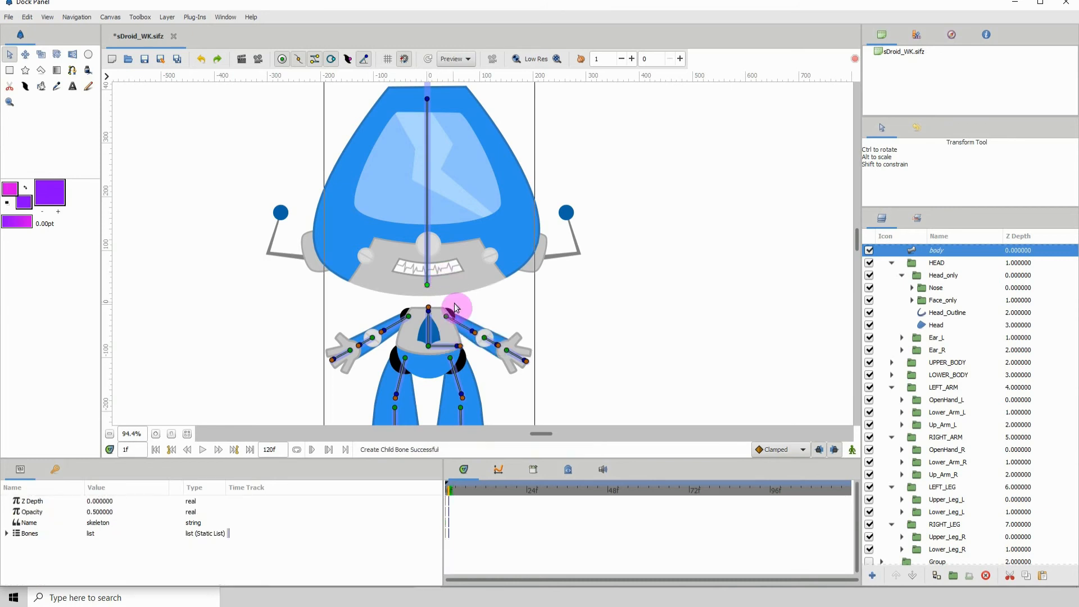
scroll(452, 283, up, 3)
click(421, 125)
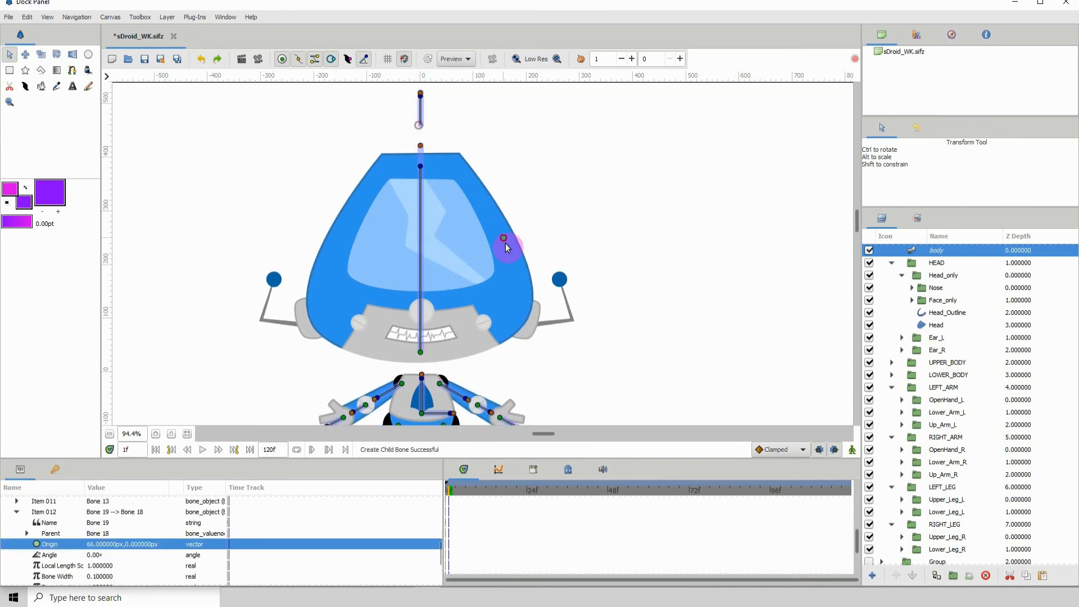
drag(510, 304, 515, 320)
scroll(470, 242, down, 3)
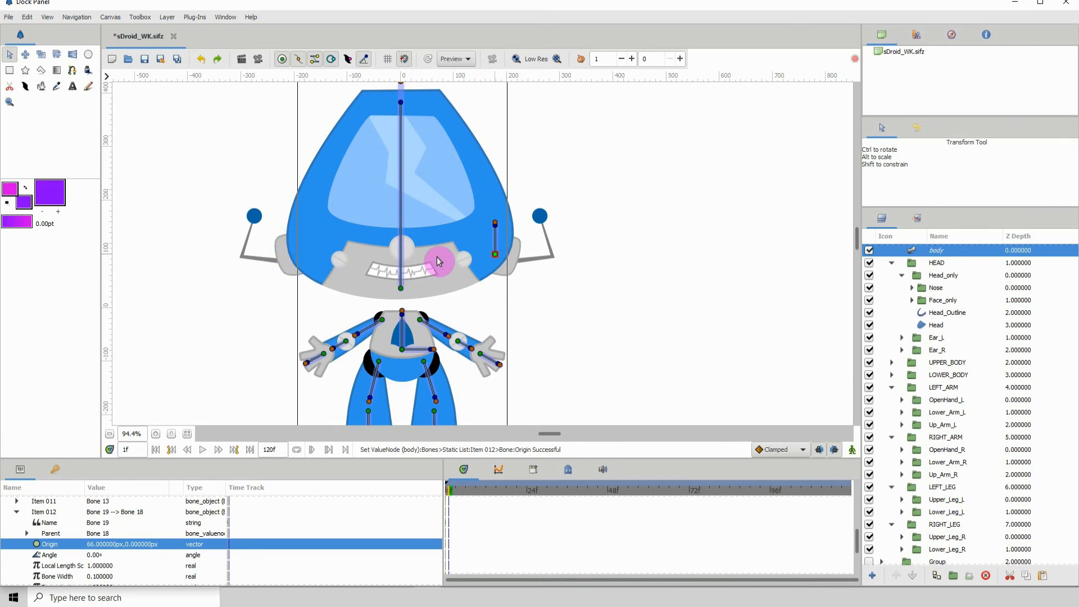
Set the left ear bone's parent to None and place its origin where the ear meets the head
click(97, 534)
click(107, 535)
click(107, 535)
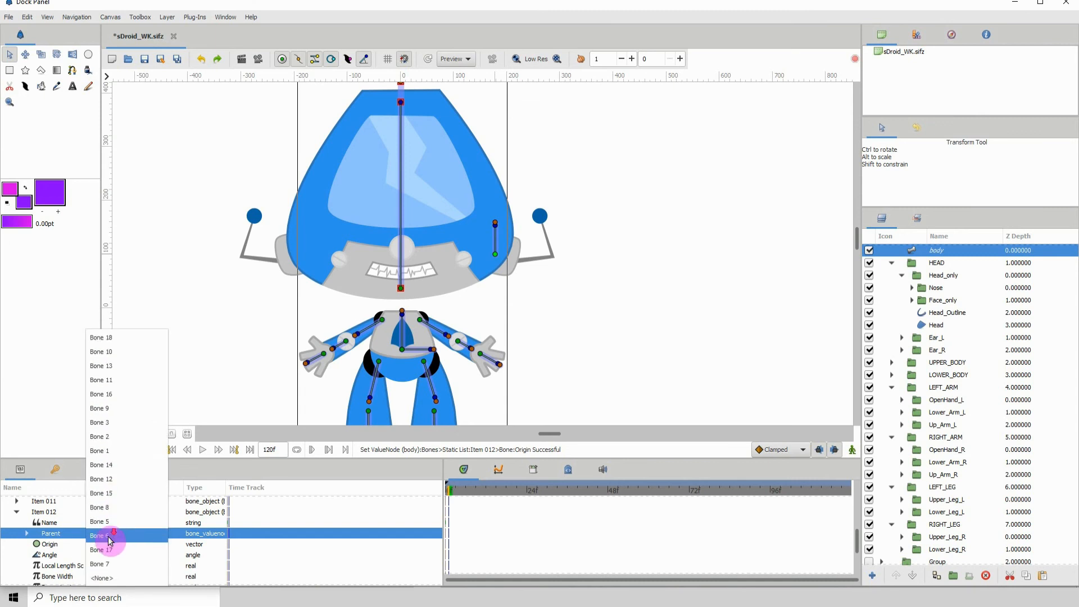
click(102, 579)
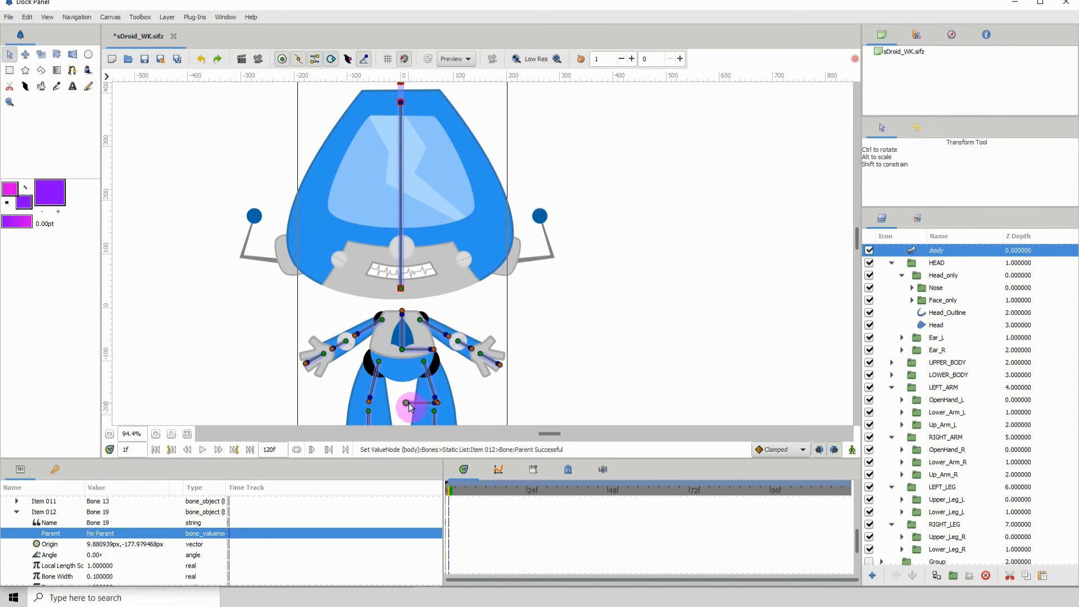
drag(406, 403, 513, 257)
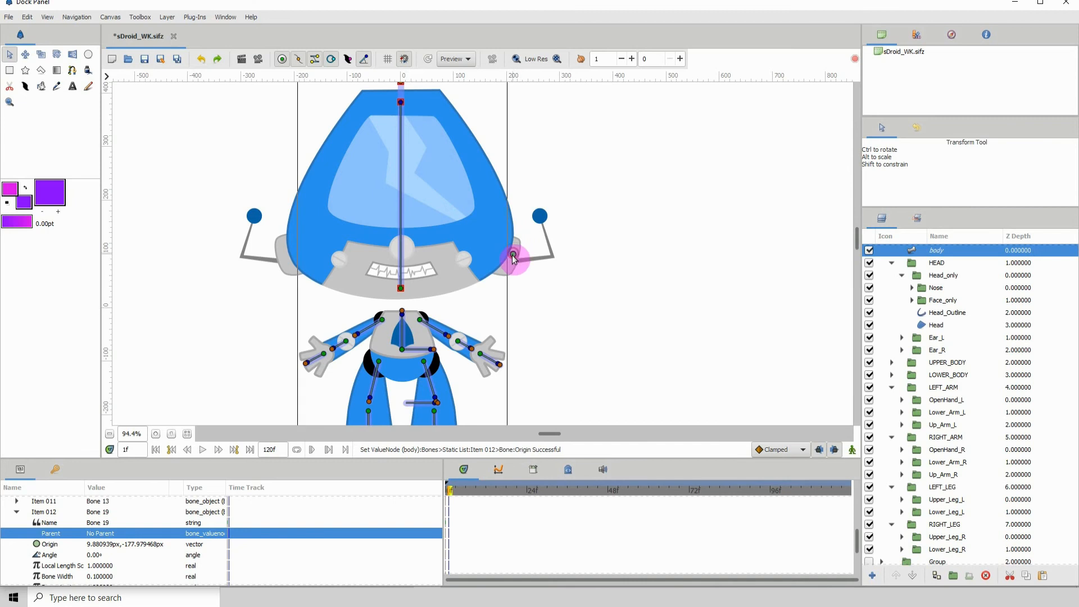
Create another child bone from the head bone and move its origin to the robot's right ear
right_click(403, 289)
click(438, 330)
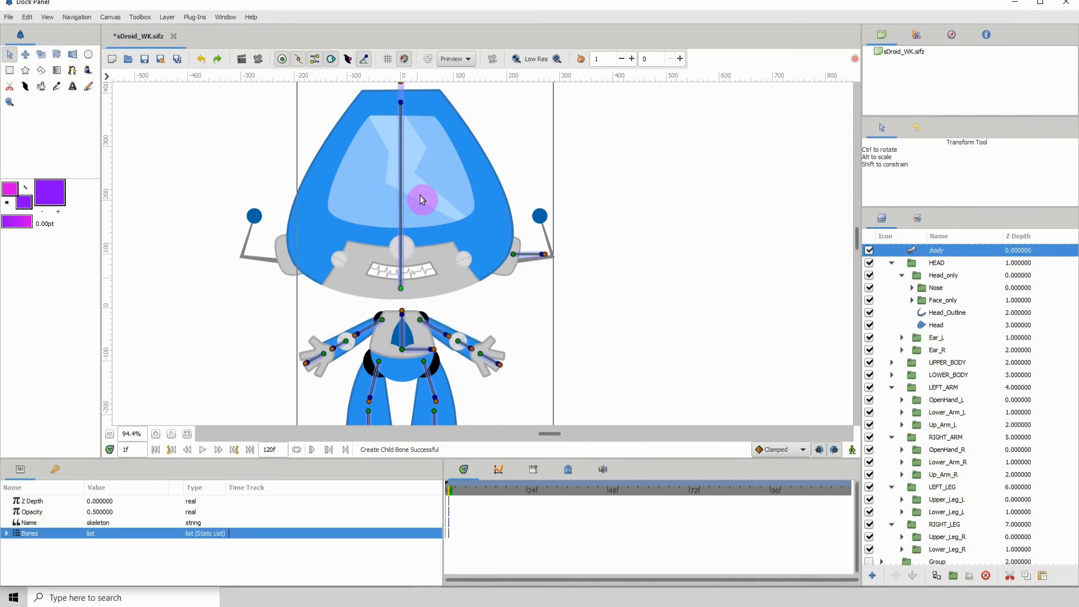
drag(401, 94, 345, 286)
click(423, 142)
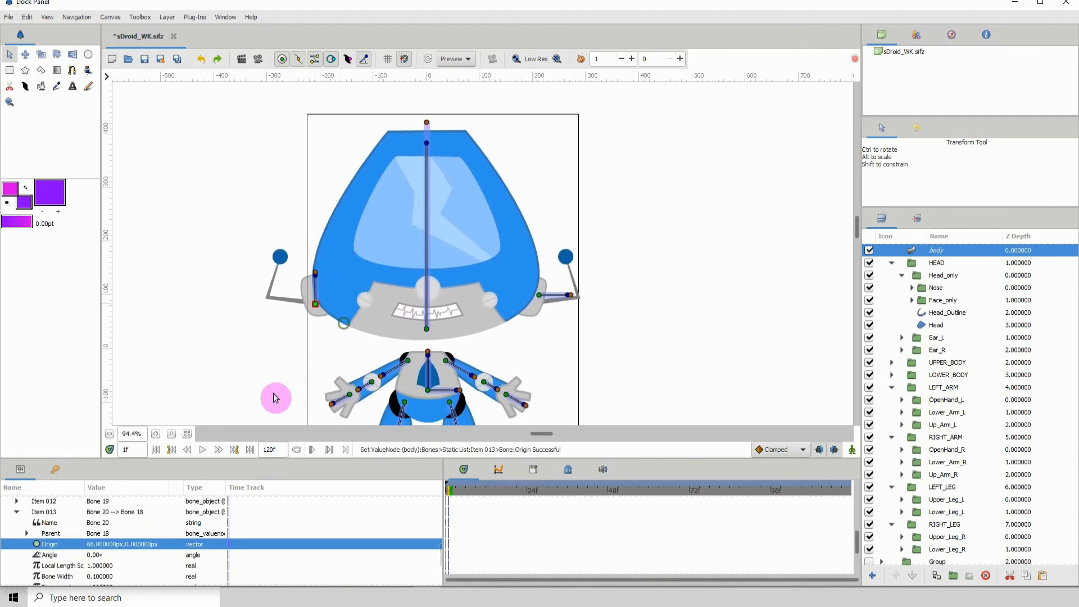
Set the right ear bone's parent to None and place its origin where the ear meets the head, level with the left ear bone
click(97, 533)
click(97, 533)
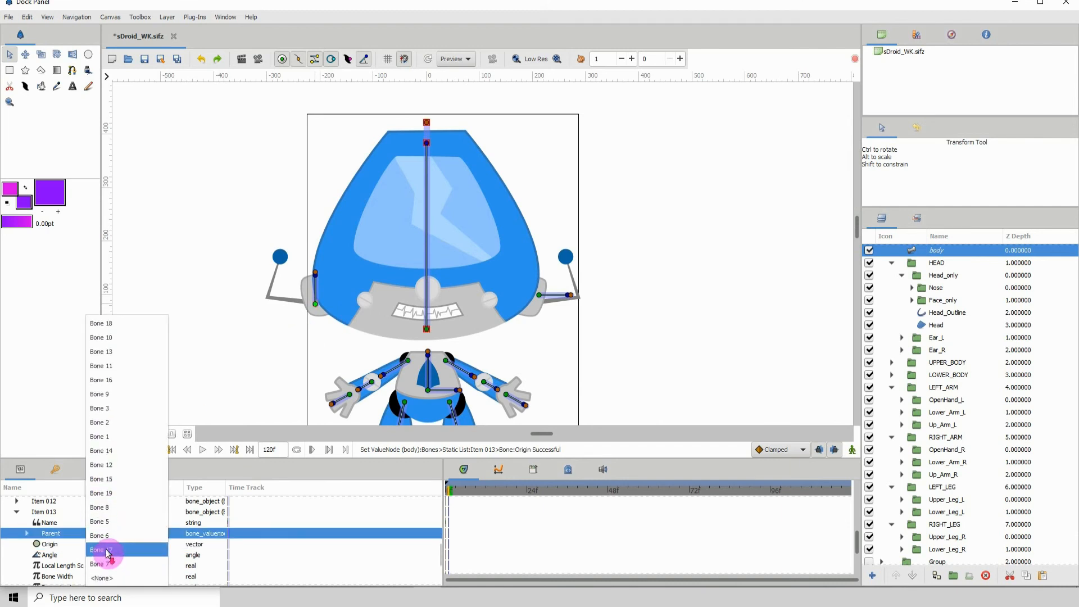
click(101, 568)
drag(430, 236, 407, 255)
drag(306, 304, 314, 295)
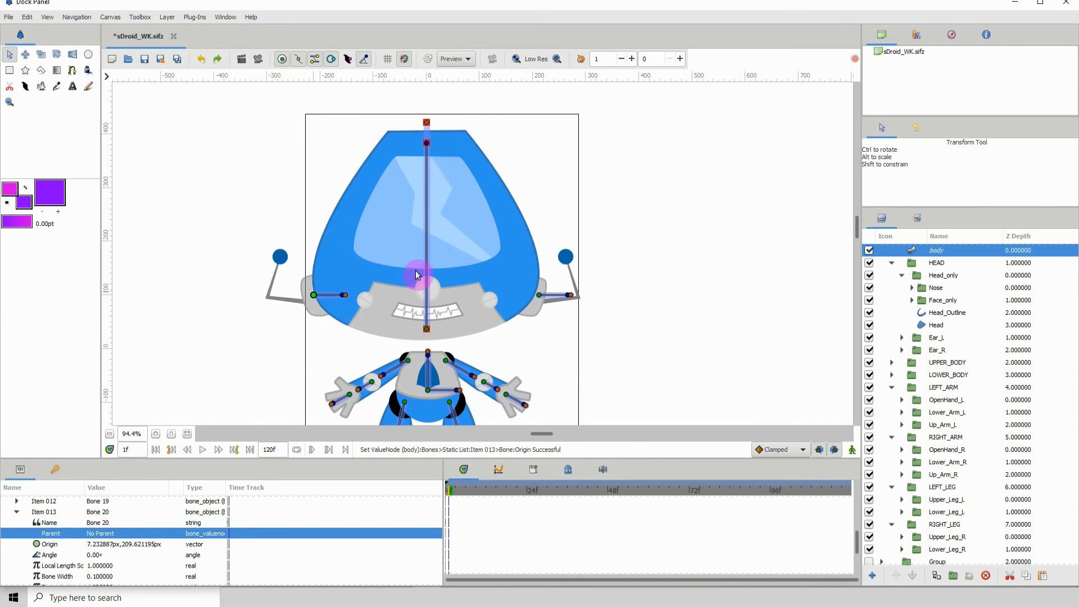
Create a third child bone from the head bone and move its origin onto the face area above the mouth
click(428, 333)
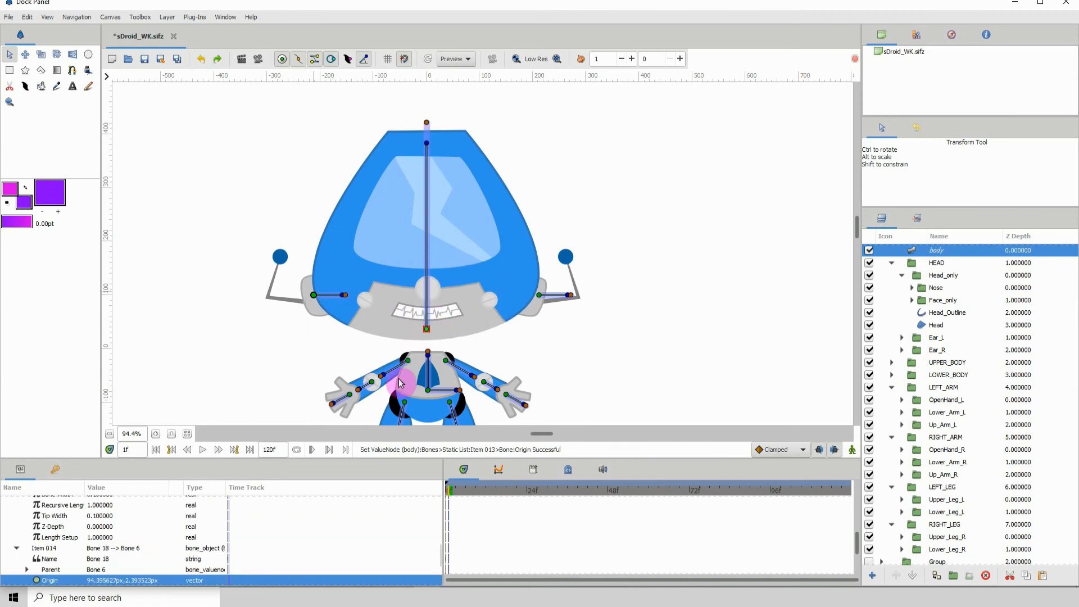
right_click(427, 332)
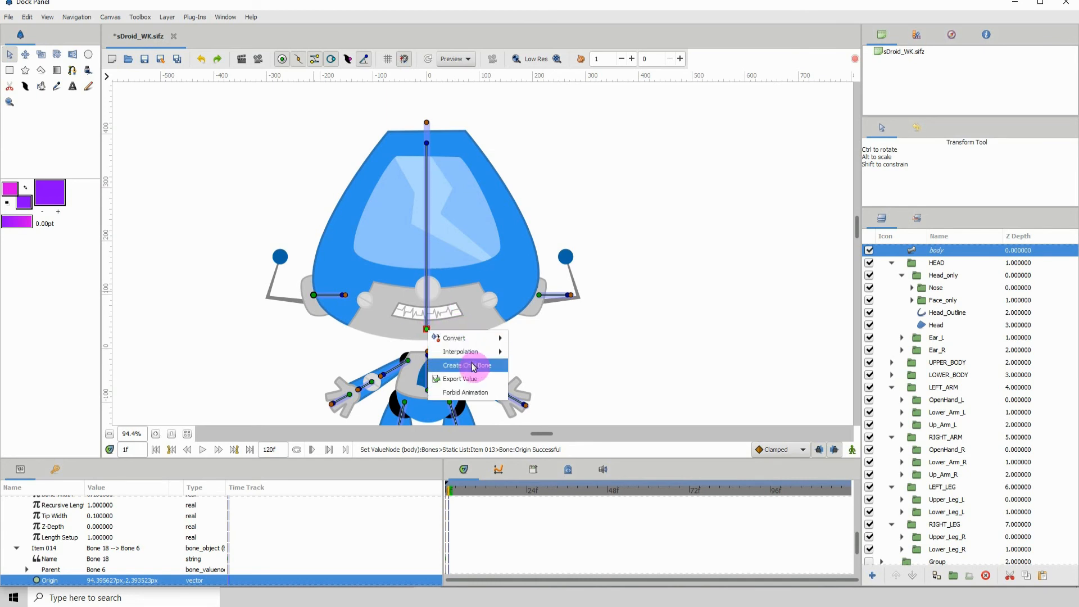
click(475, 361)
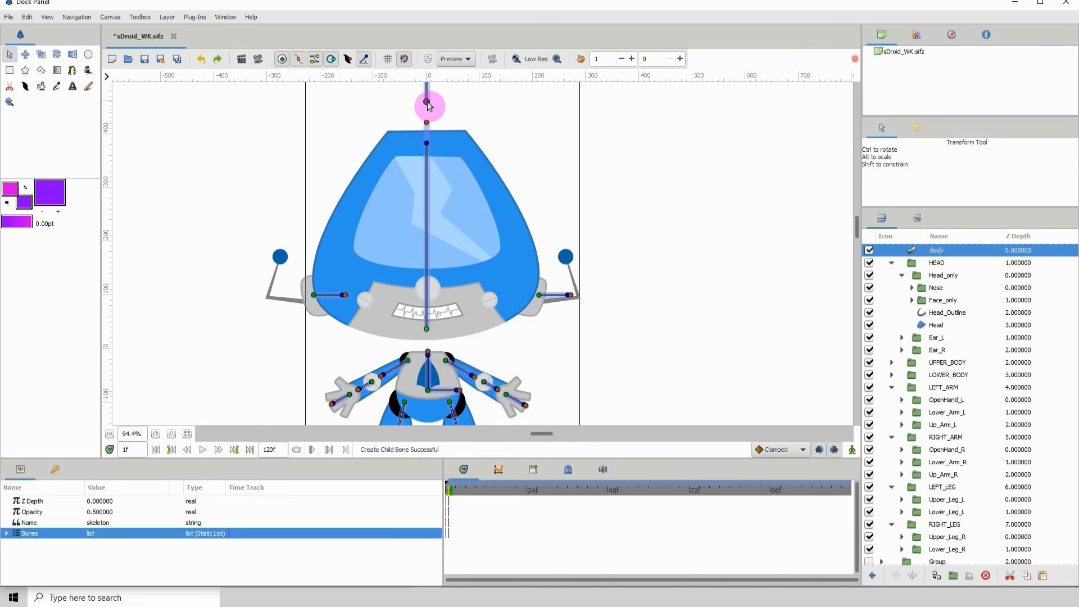
drag(427, 103, 480, 263)
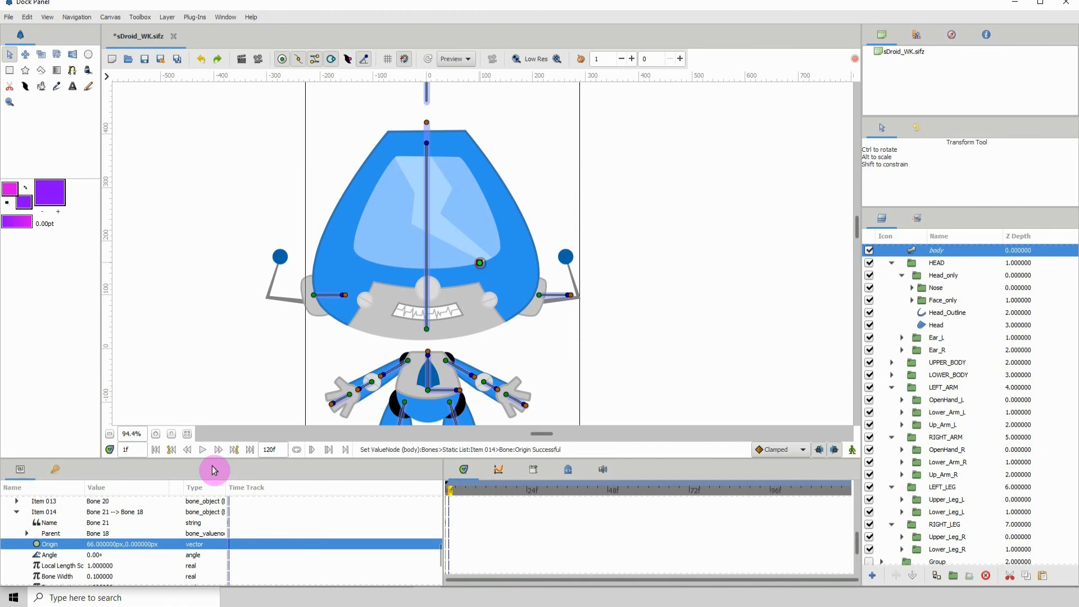
Set the new face bone's parent to None
click(63, 533)
click(108, 536)
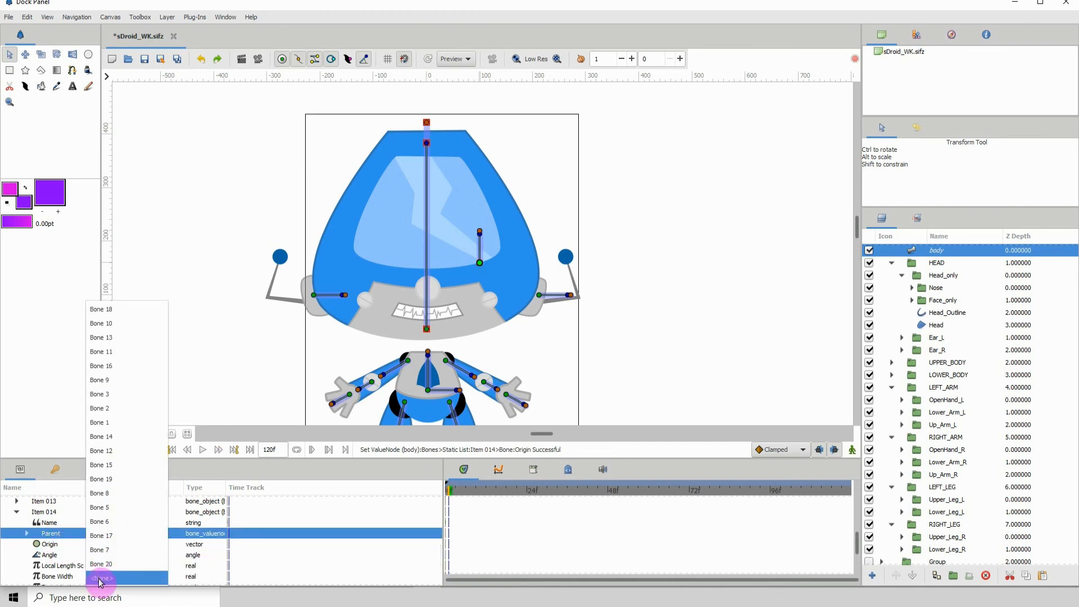
click(102, 579)
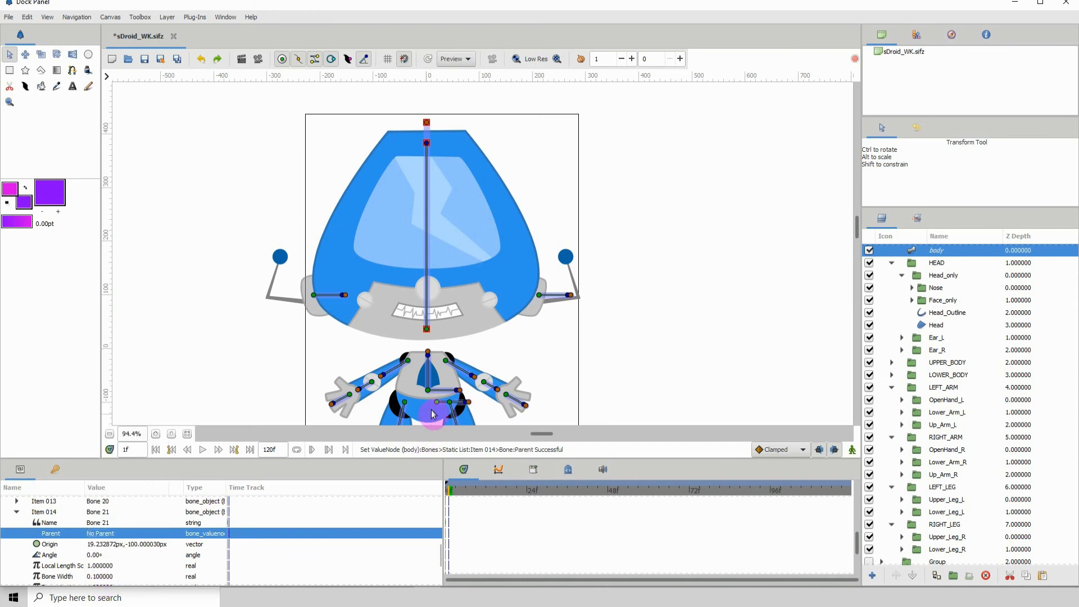
Move the unparented face bone's origin beside the nose and set its angle to 90°
drag(437, 403, 440, 295)
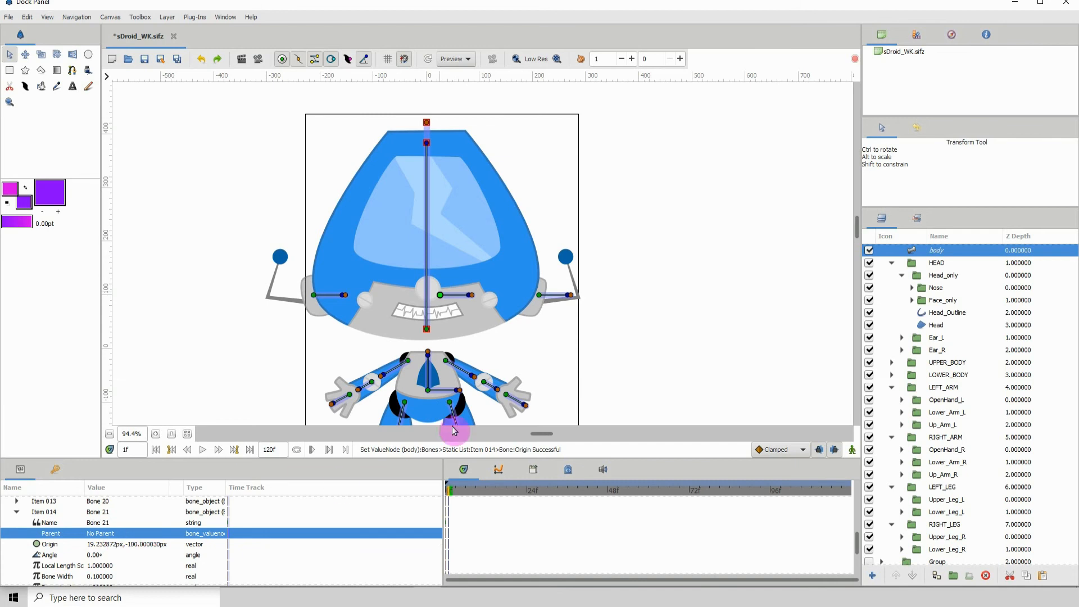
click(99, 556)
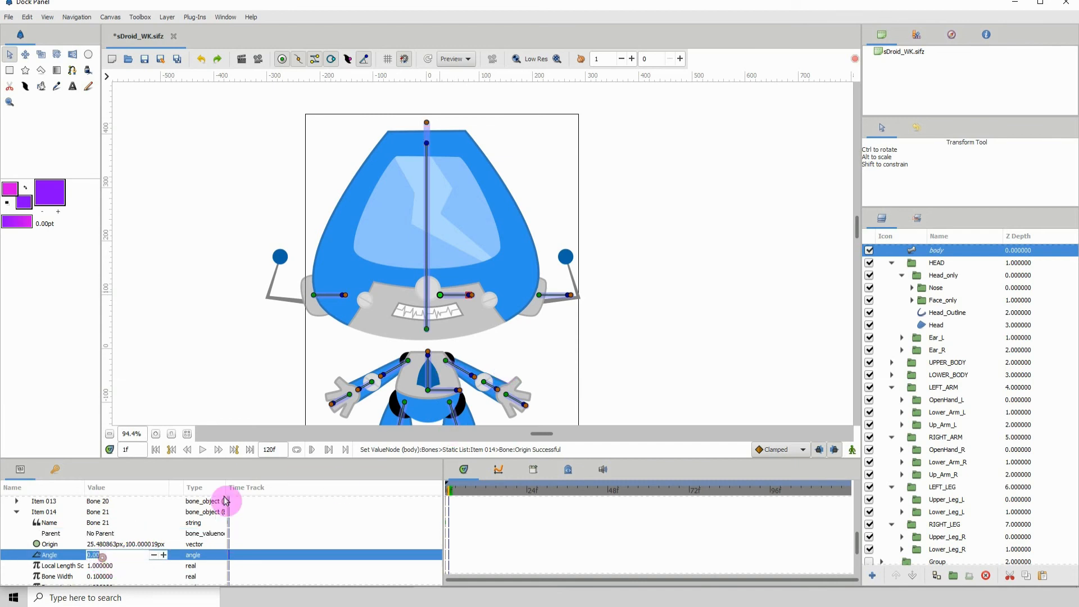
key(Return)
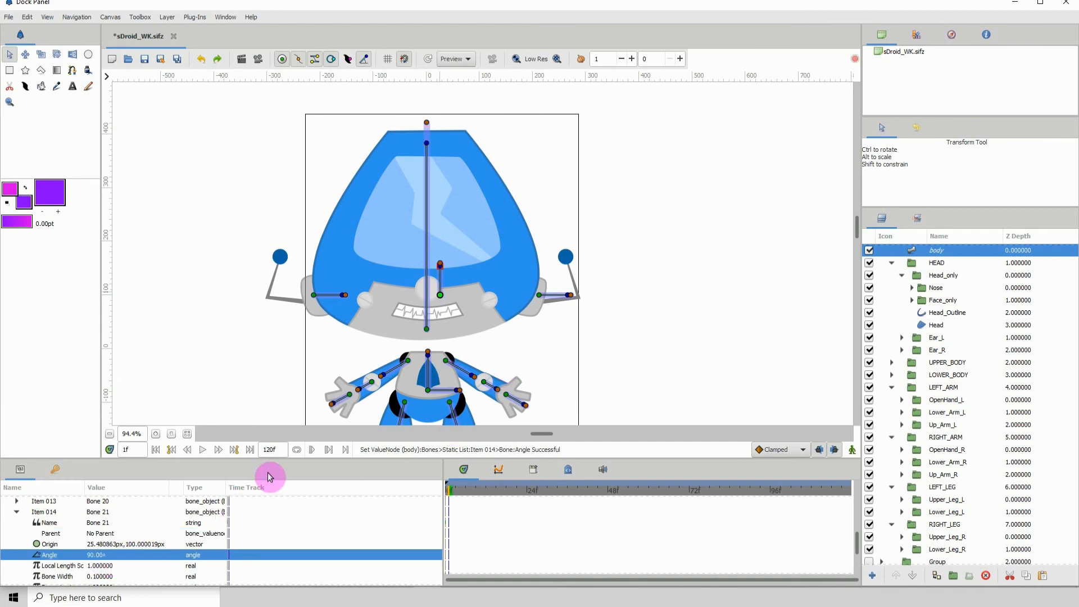
Re-enter 90° as the face bone's angle
click(538, 294)
click(88, 532)
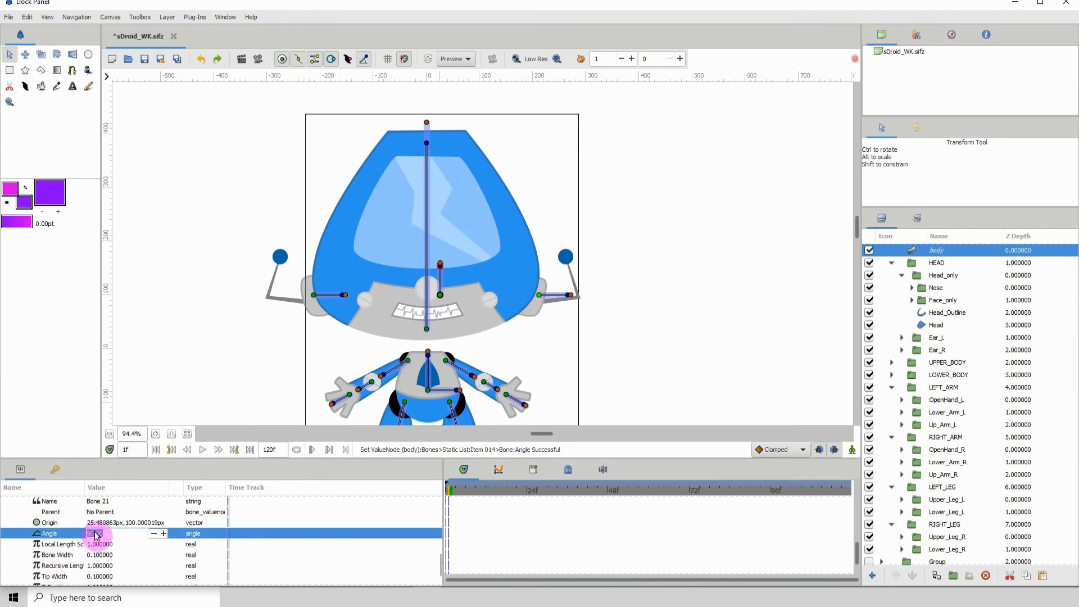
text(90)
key(Return)
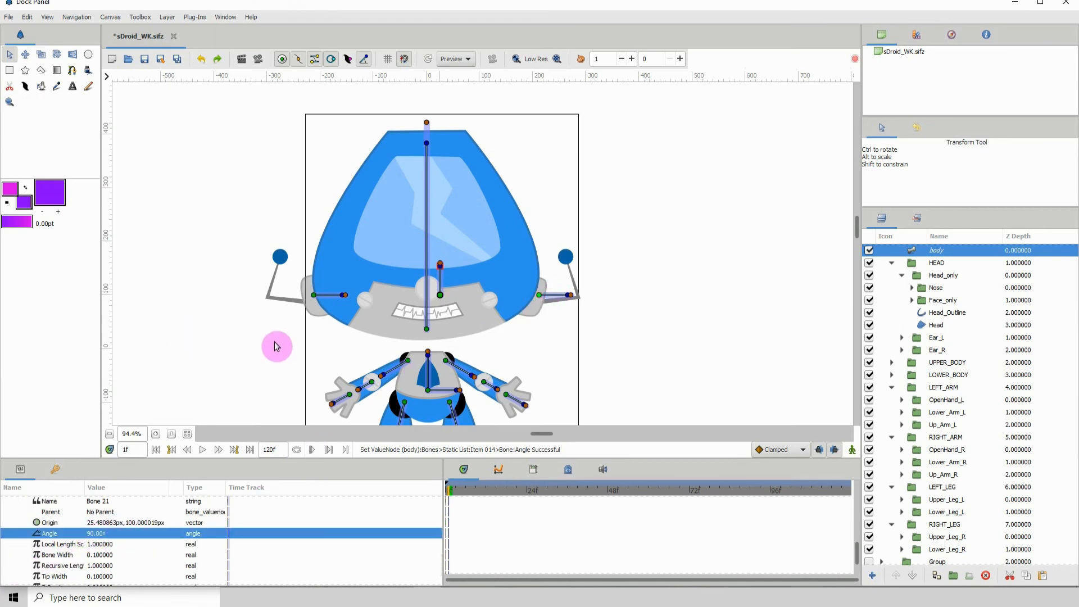
Set the angle of the robot's left ear bone to 90°
drag(209, 400, 199, 304)
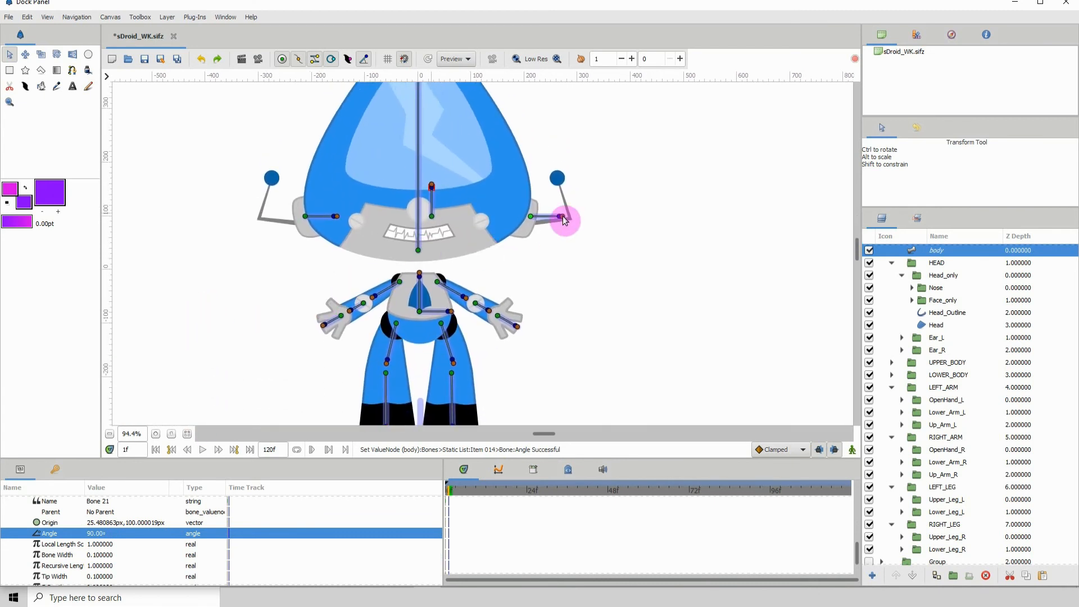
click(532, 219)
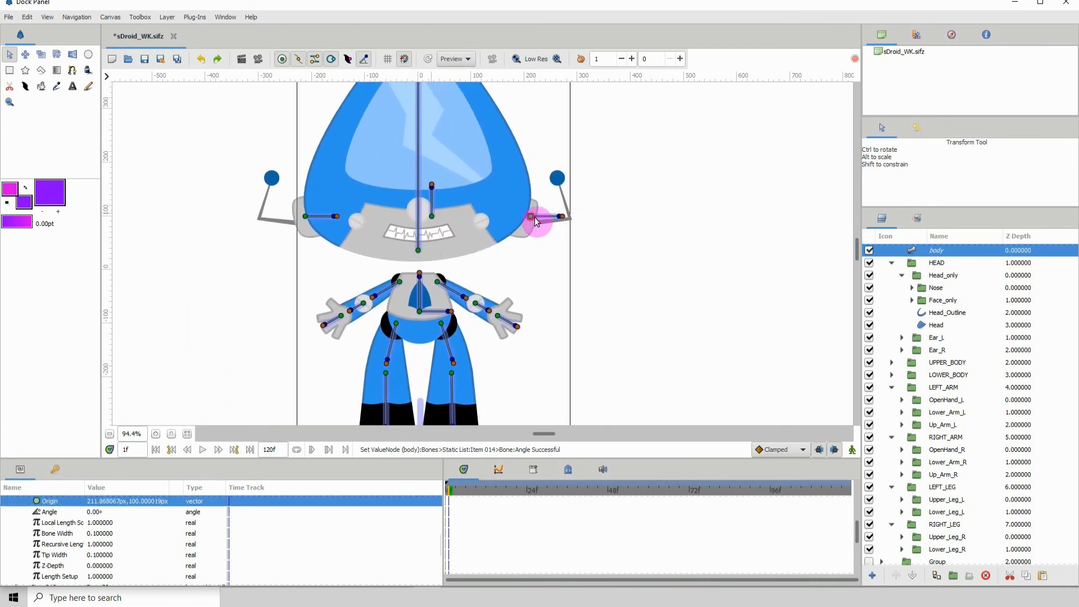
triple_click(96, 513)
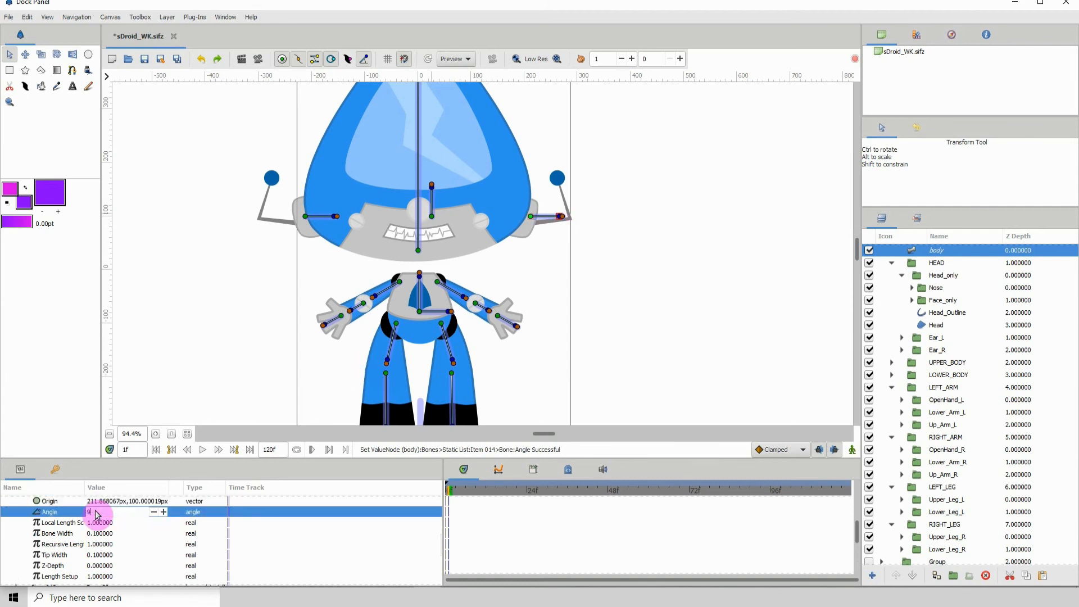
key(Return)
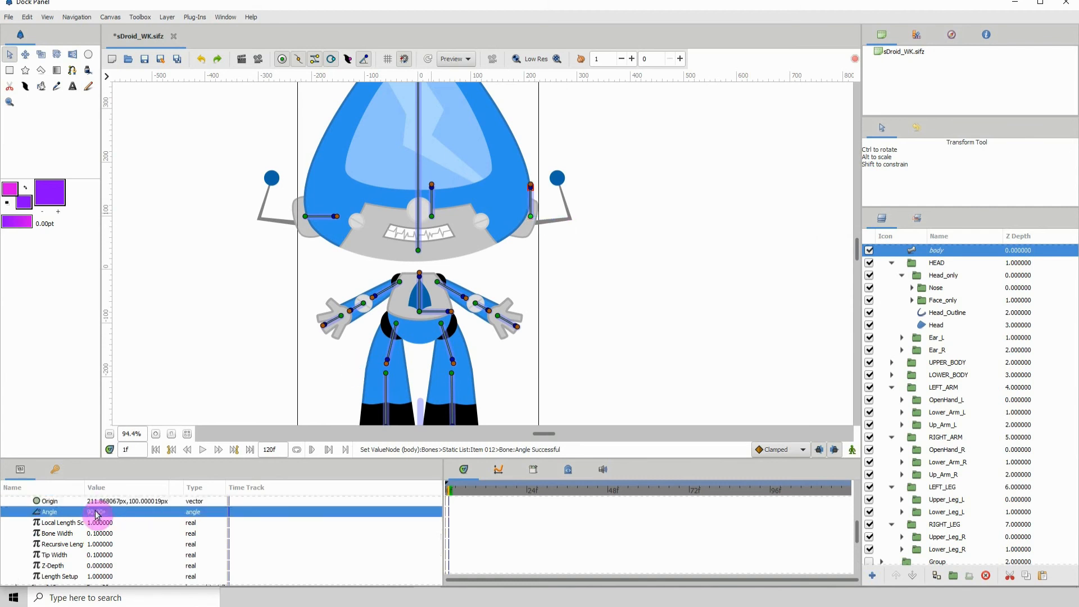
Set the angle of the robot's right ear bone to 90° and save the file
click(305, 217)
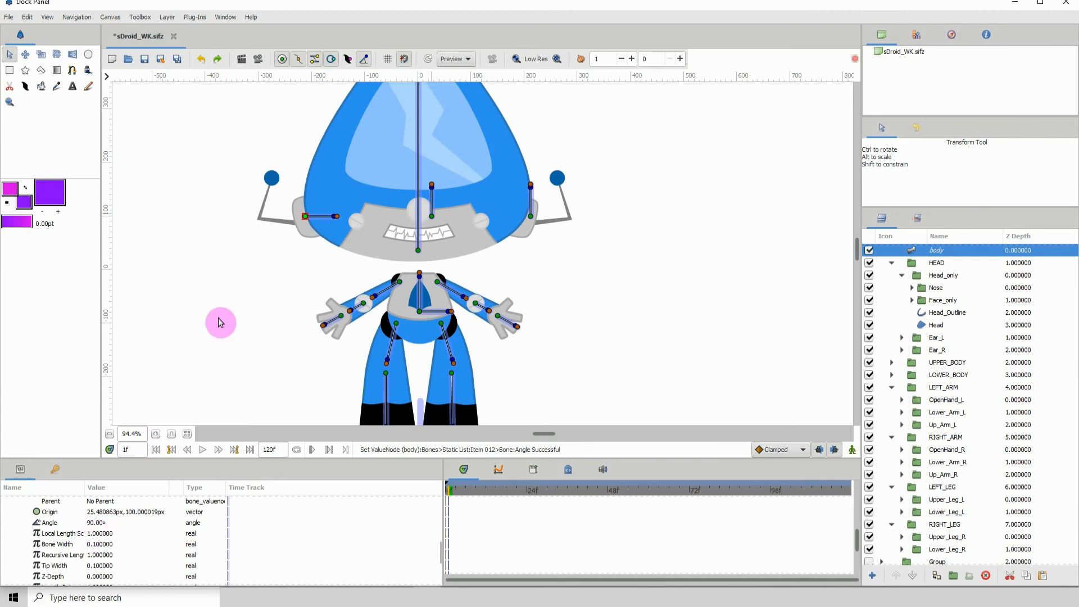
click(336, 217)
click(94, 503)
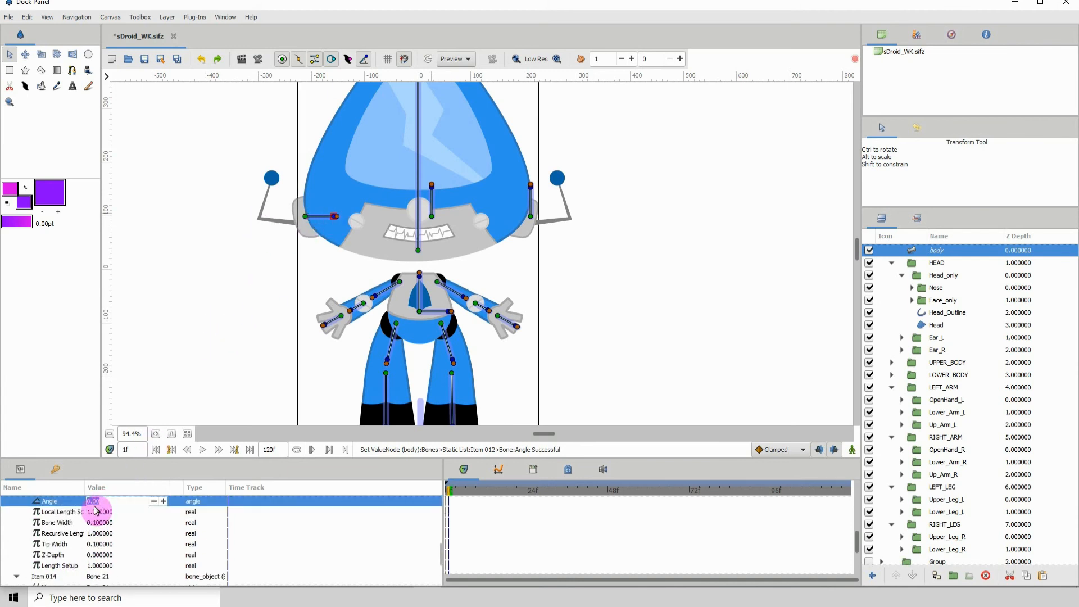
text(90)
key(Return)
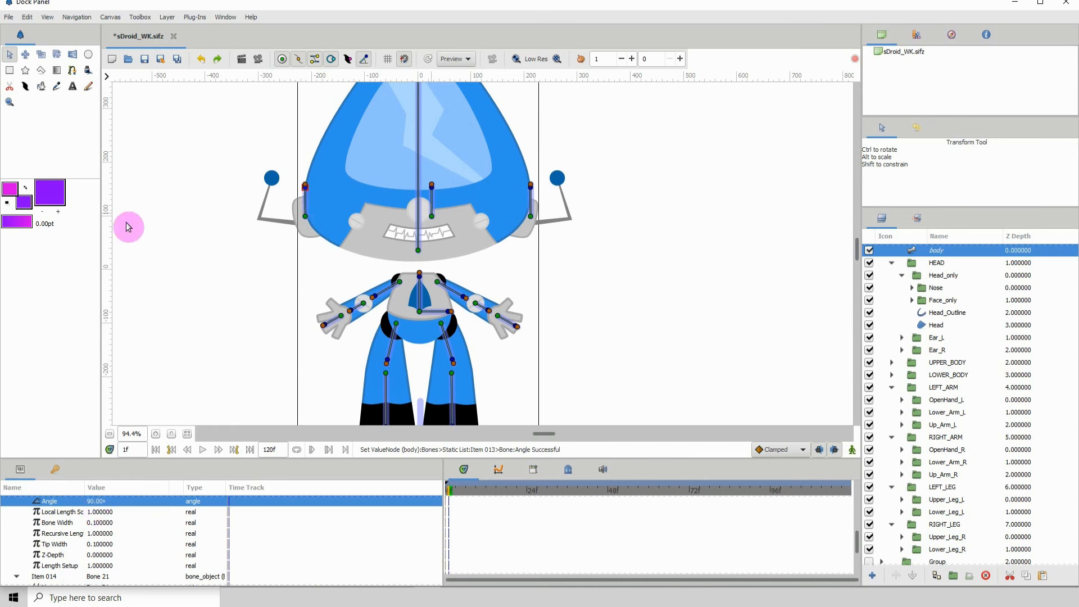
click(145, 60)
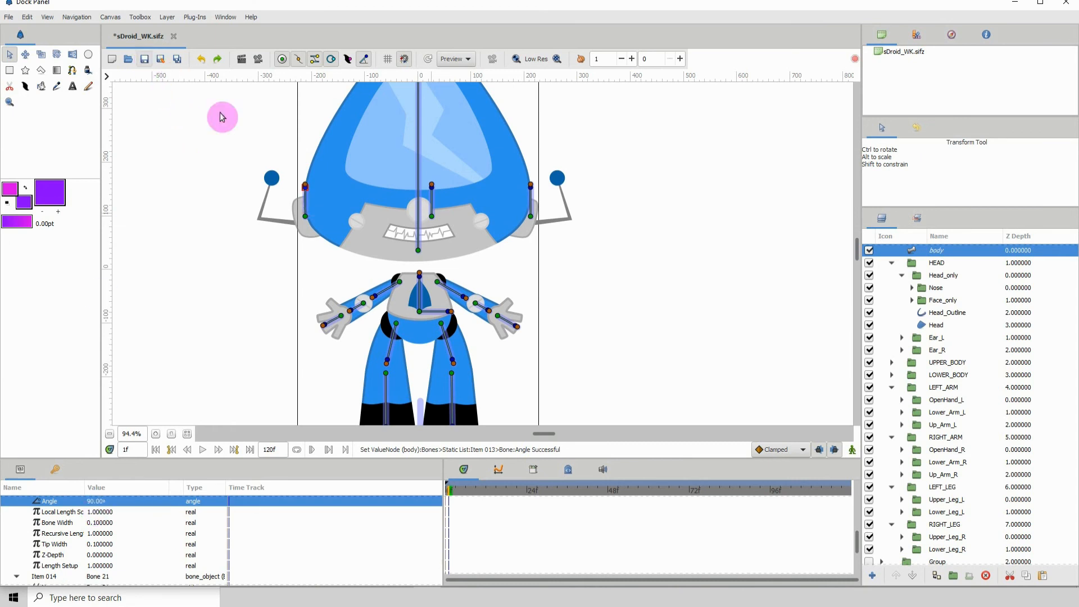
Lower the right ear bone's origin to about (-213, 84) px, where the ear joins the head
drag(271, 163, 232, 169)
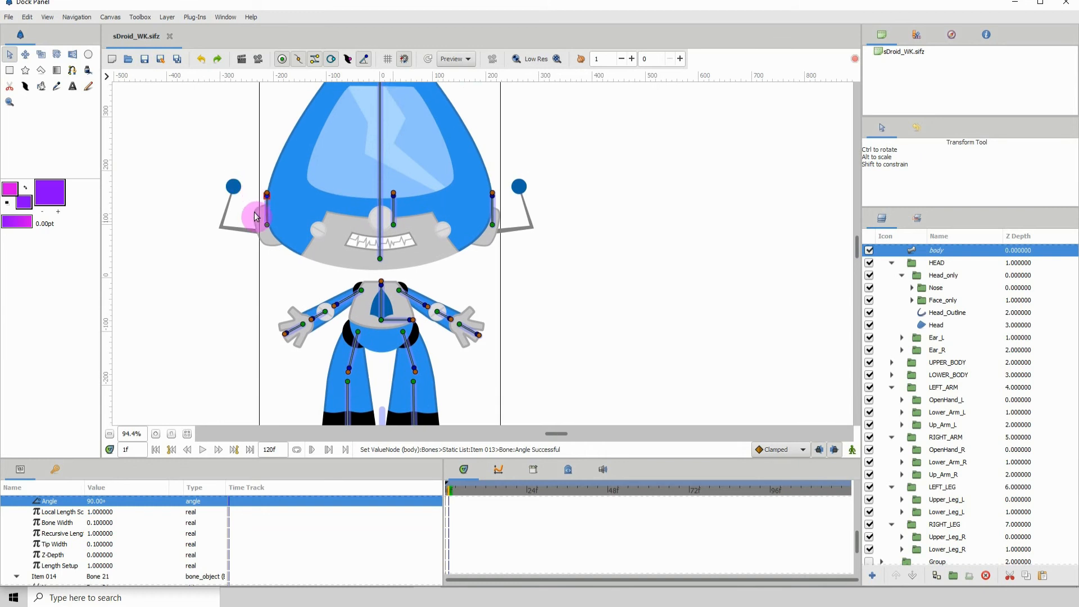
click(268, 226)
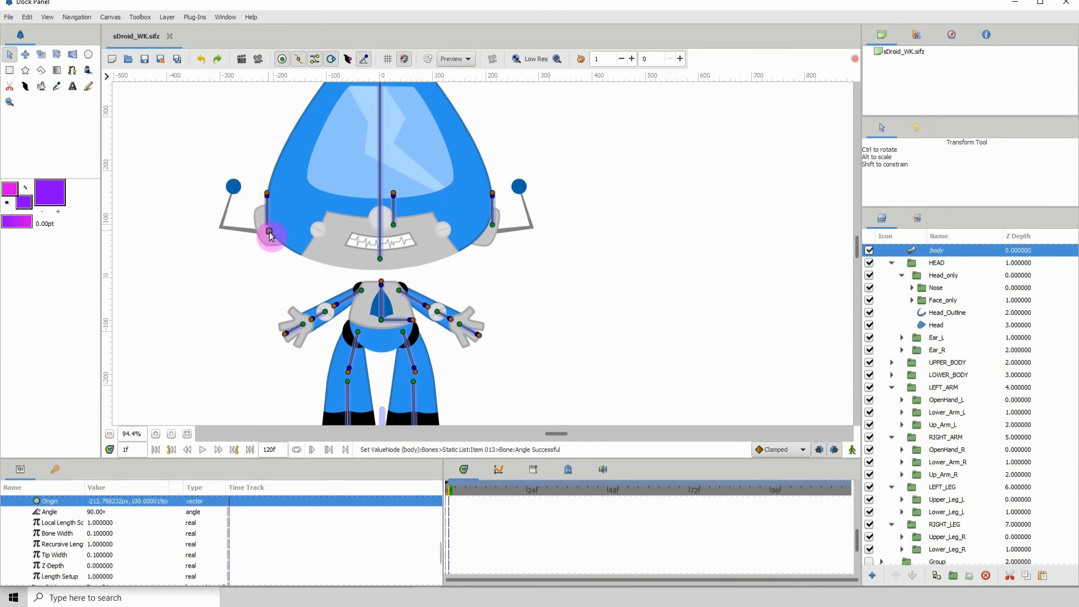
click(267, 236)
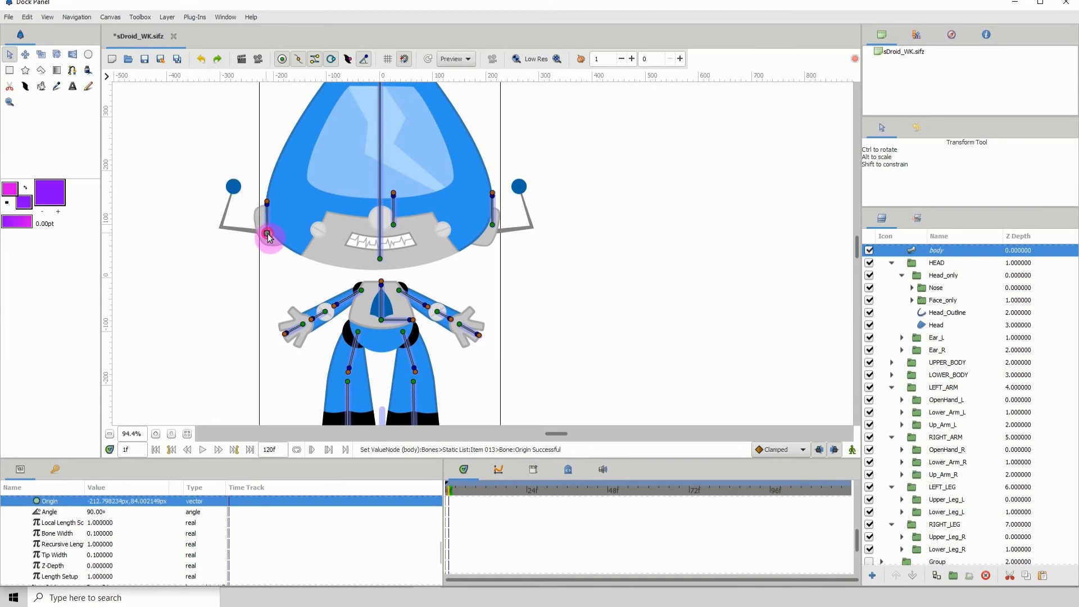
With grid snapping off, move the left ear bone's origin down and inward, level with the right one along a horizontal guide
click(429, 232)
mouse_move(491, 226)
mouse_down()
mouse_move(482, 233)
mouse_move(490, 216)
mouse_move(486, 235)
mouse_up()
click(403, 59)
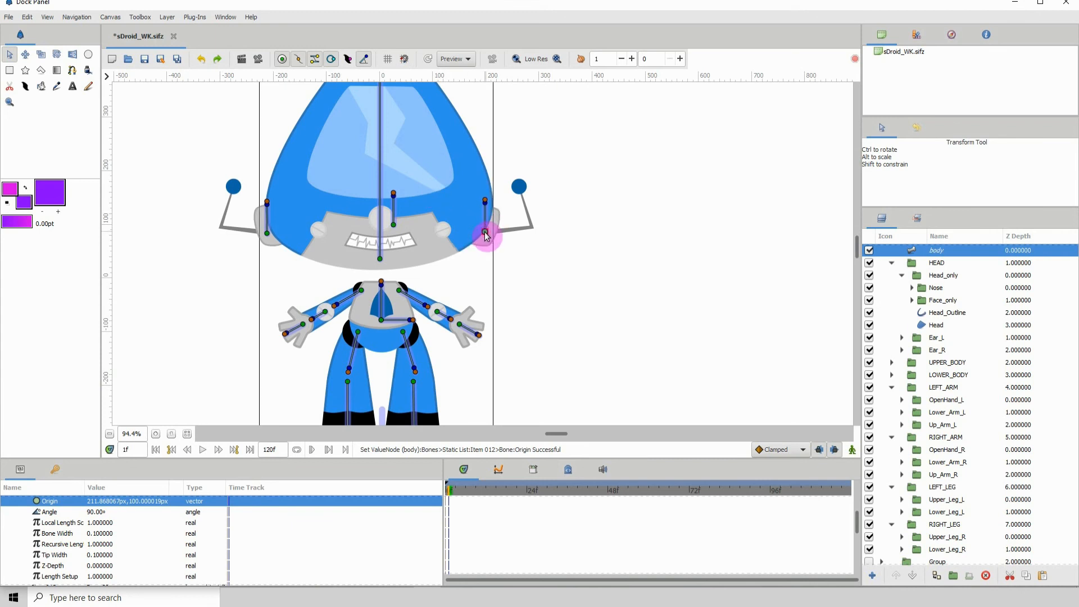
drag(438, 179, 497, 236)
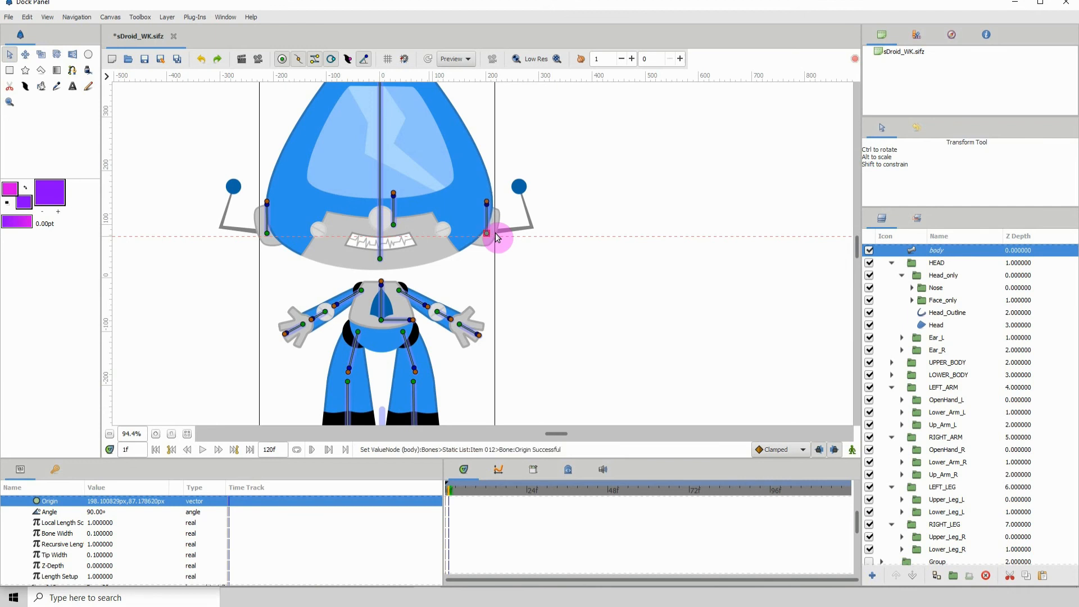
Check the right ear bone's origin against the horizontal guide, then remove the guide and save the file
click(266, 235)
drag(263, 238, 263, 239)
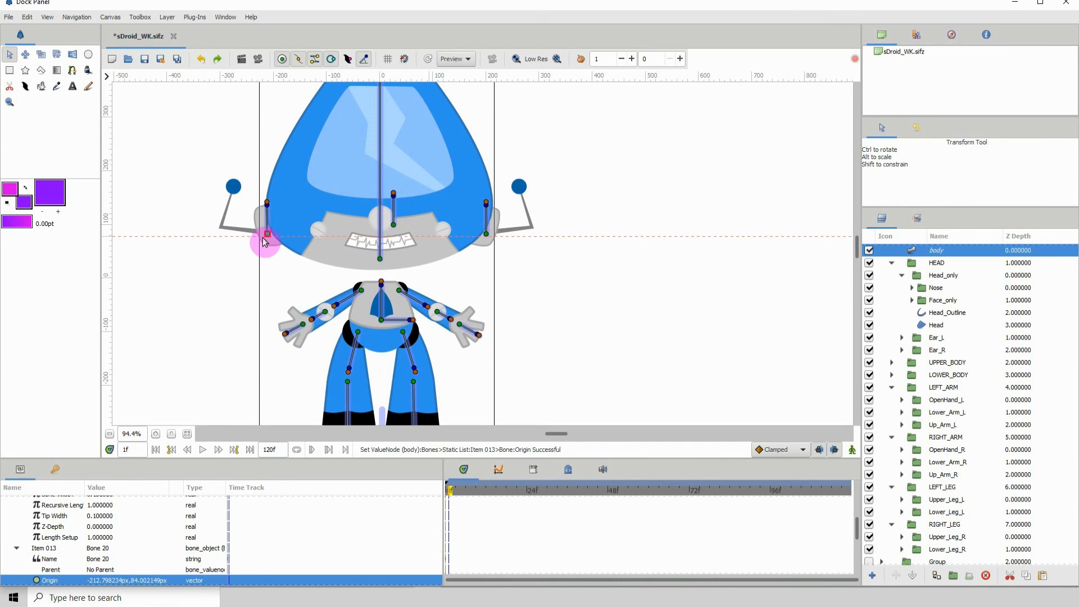
drag(510, 237, 499, 3)
drag(542, 209, 553, 225)
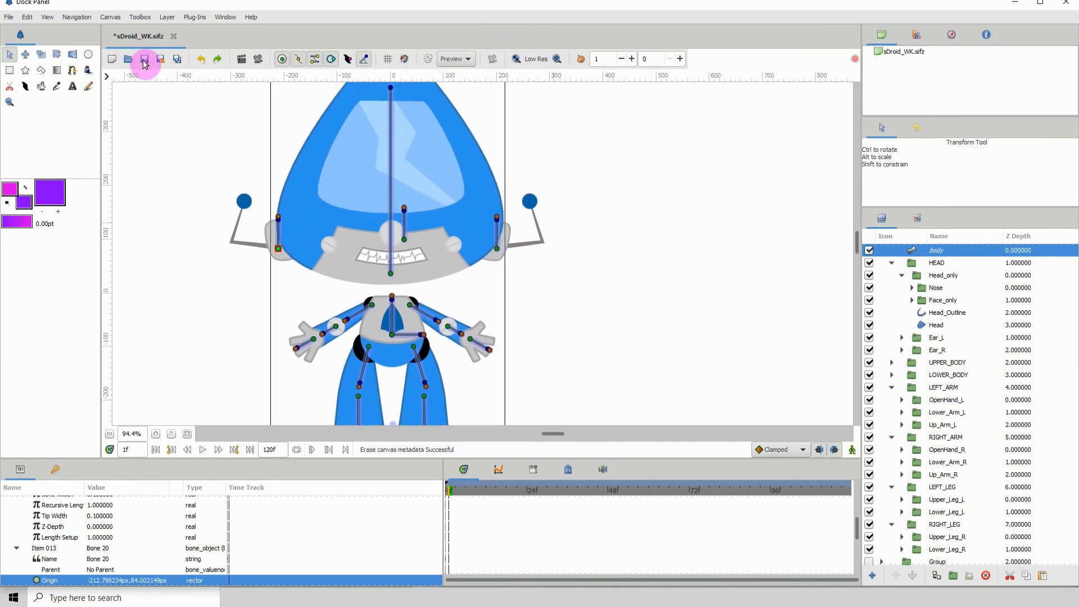
click(144, 64)
Move the face bone's origin farther from the nose, just above the mouth's end on the robot's left side
click(109, 436)
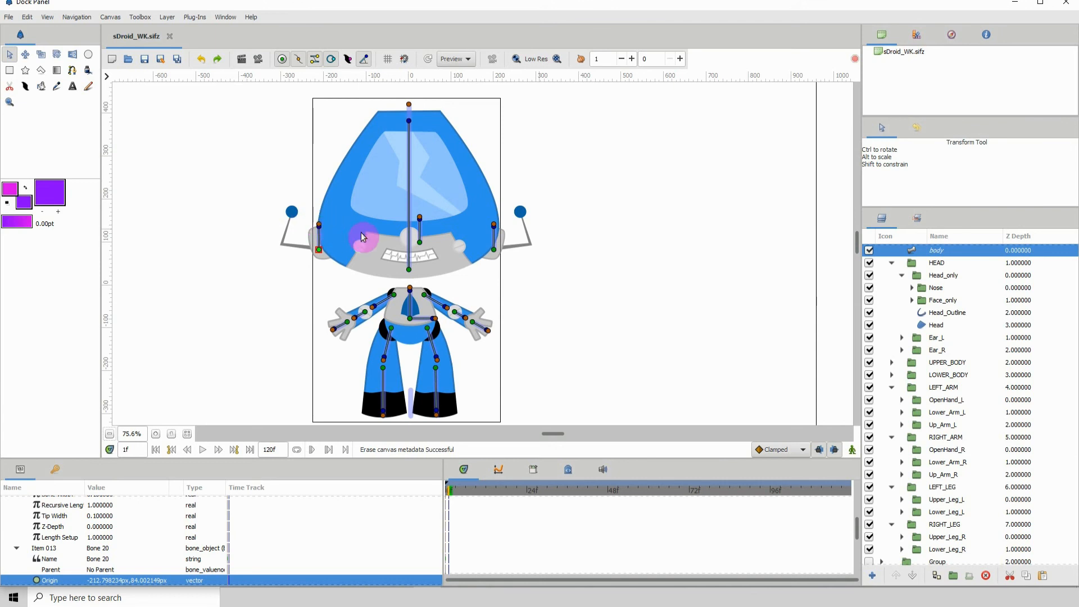
click(421, 237)
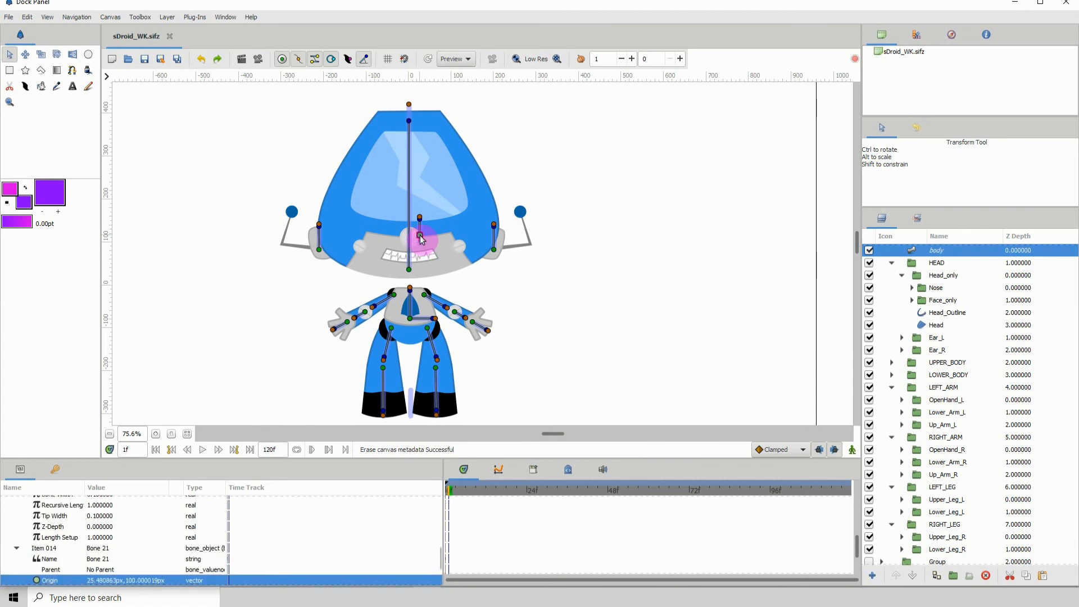
drag(420, 235, 435, 242)
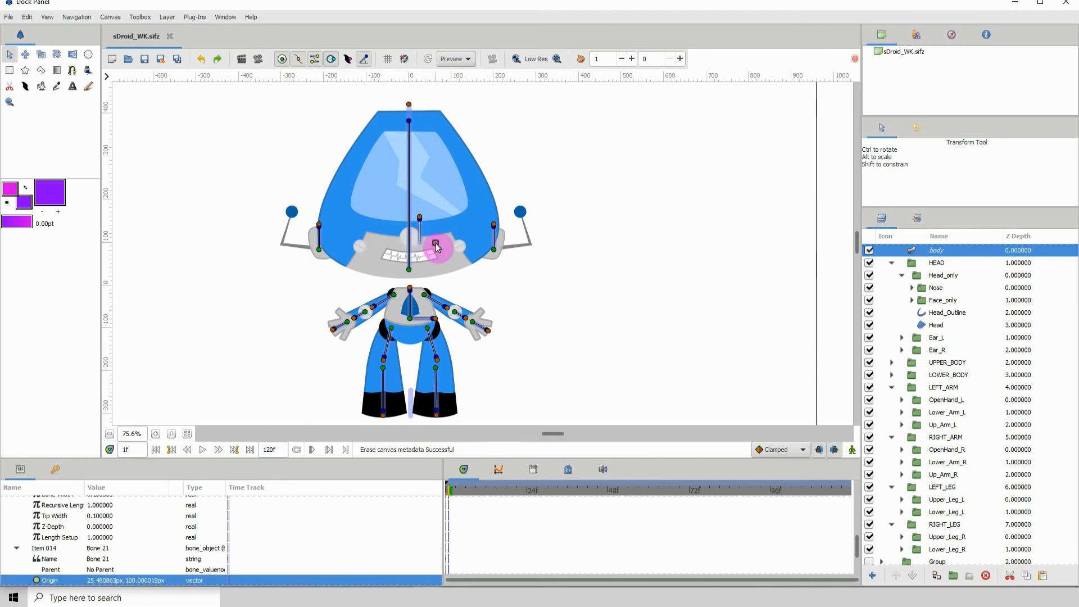
drag(436, 247, 438, 245)
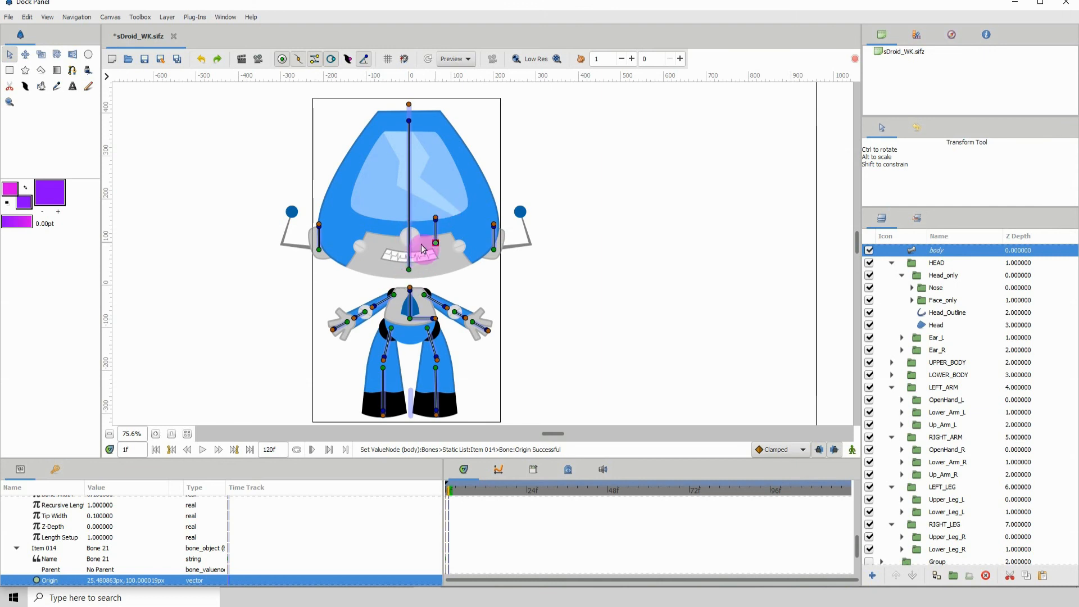
Create a fourth child bone from the head bone
right_click(409, 273)
click(444, 302)
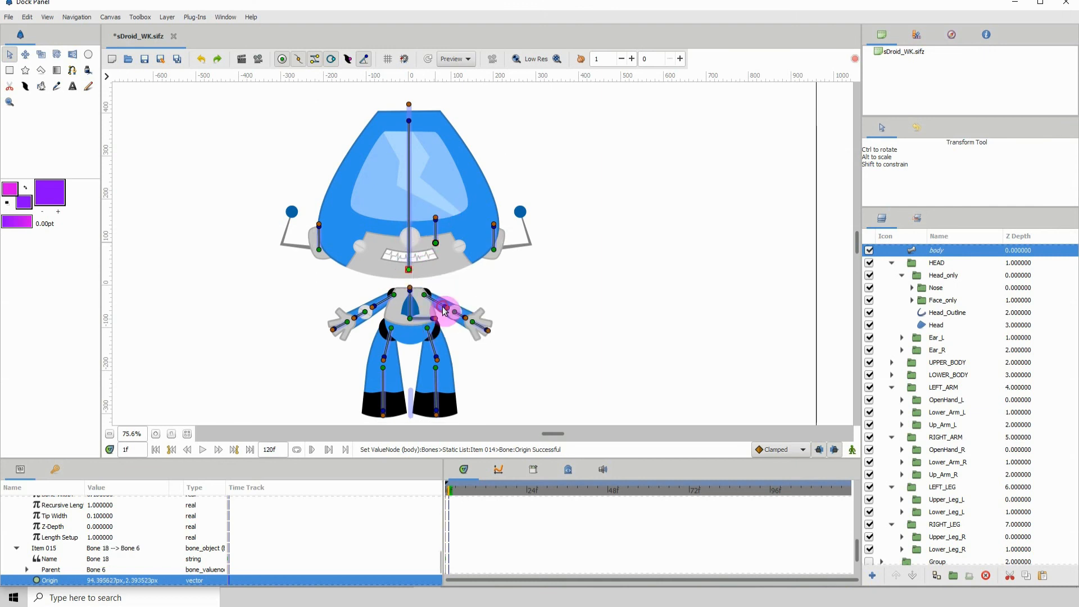
drag(410, 127, 415, 150)
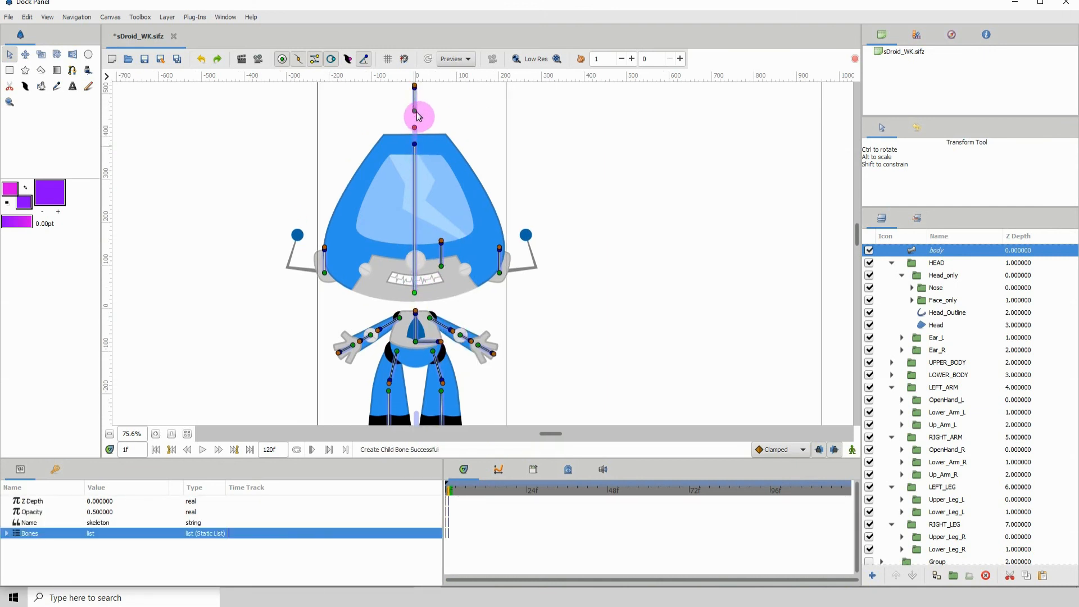
Set the new bone's parent to None and move its origin beside the head above the left antenna, about (252, 263) px
click(416, 111)
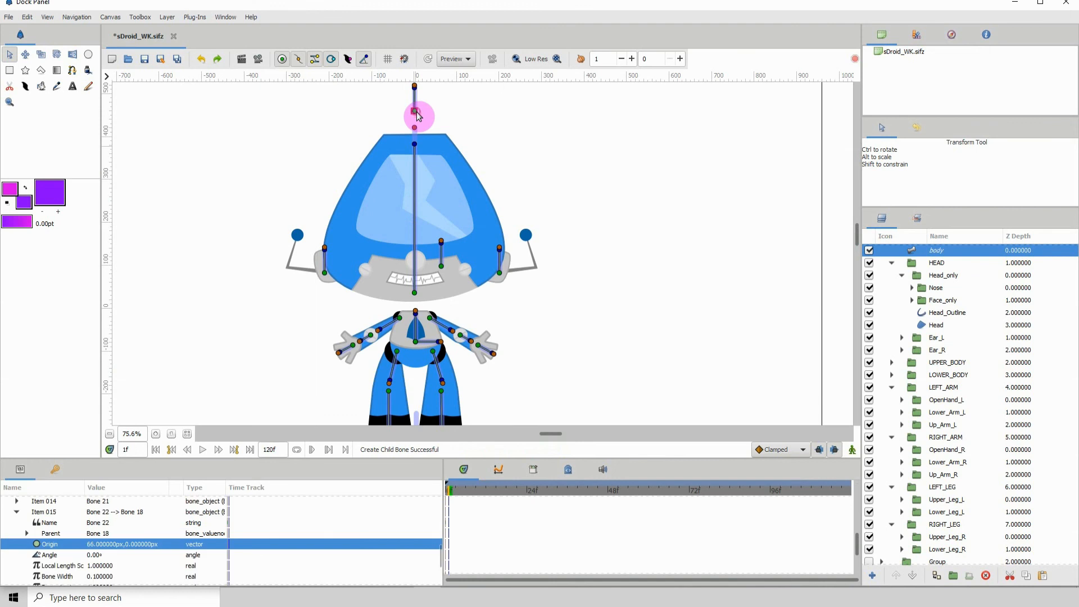
click(92, 534)
click(98, 537)
click(100, 539)
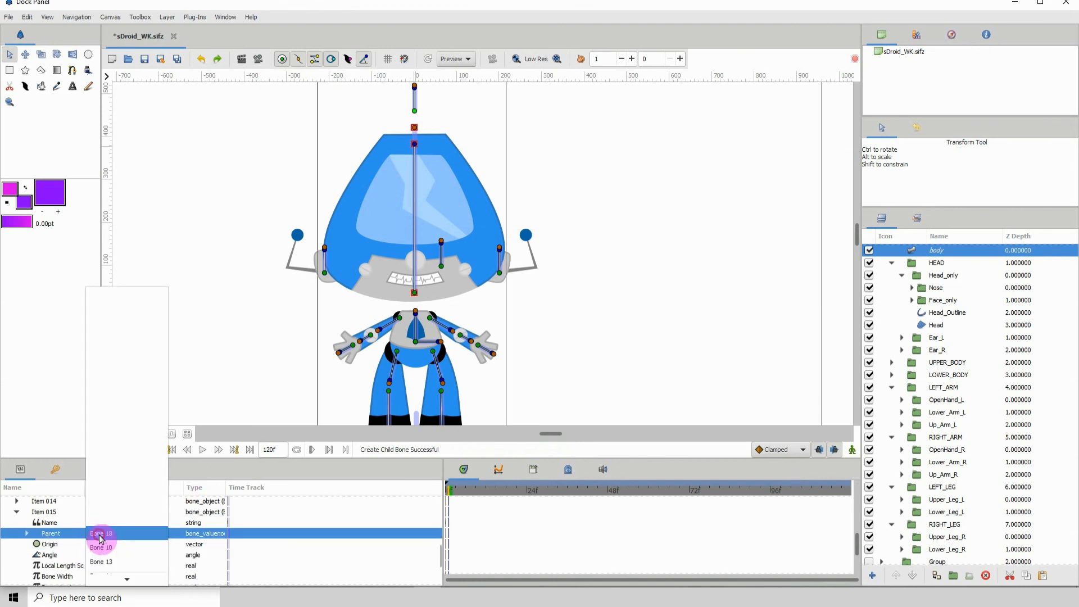
scroll(100, 539, down, 20)
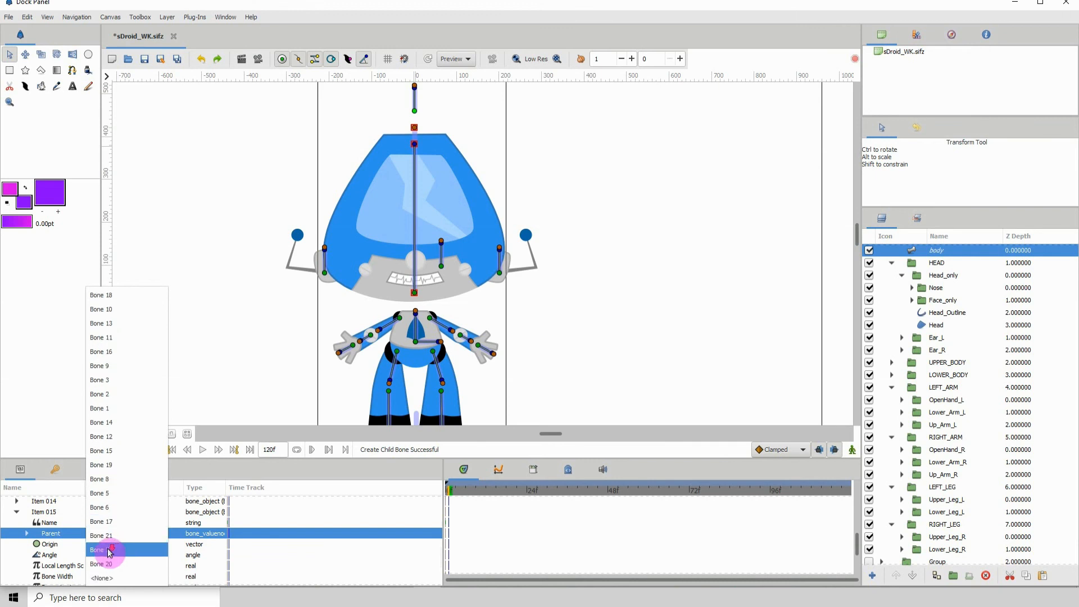
click(101, 577)
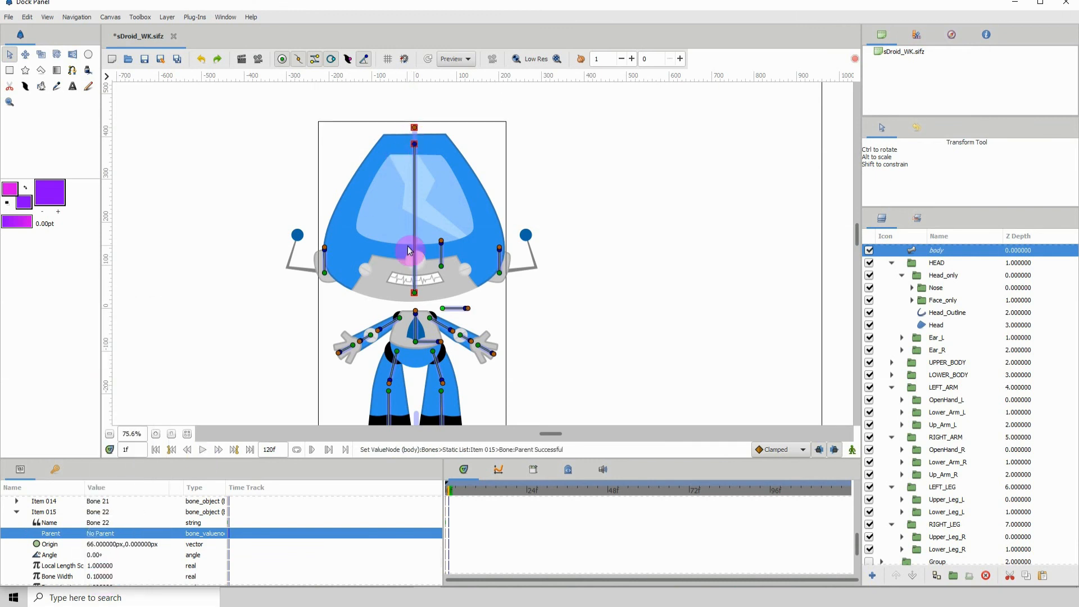
drag(439, 316, 523, 196)
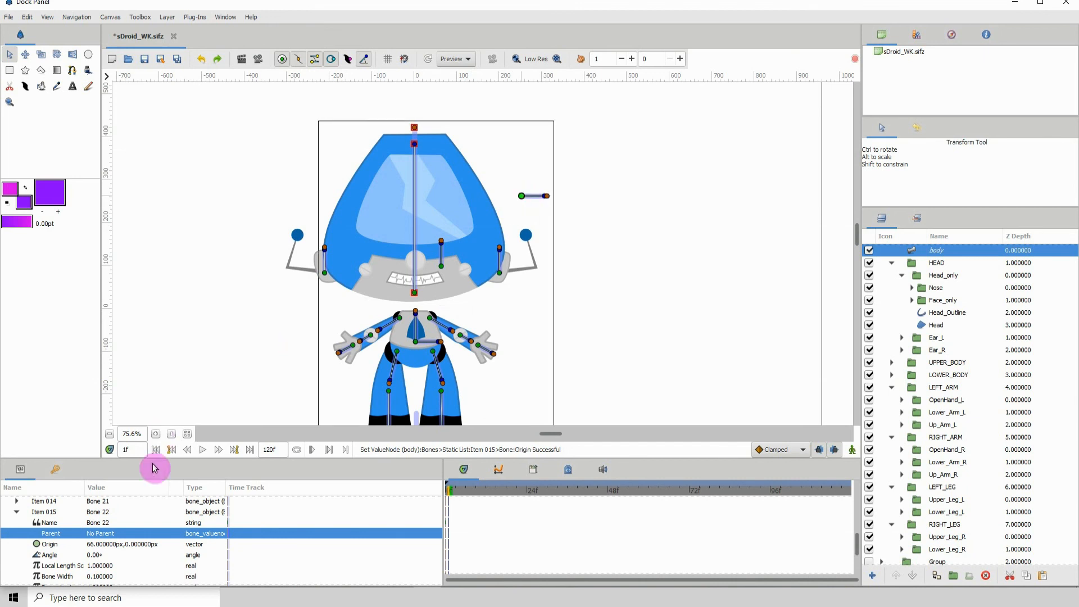
Try shifting the head bone's origin and undo the move
click(547, 195)
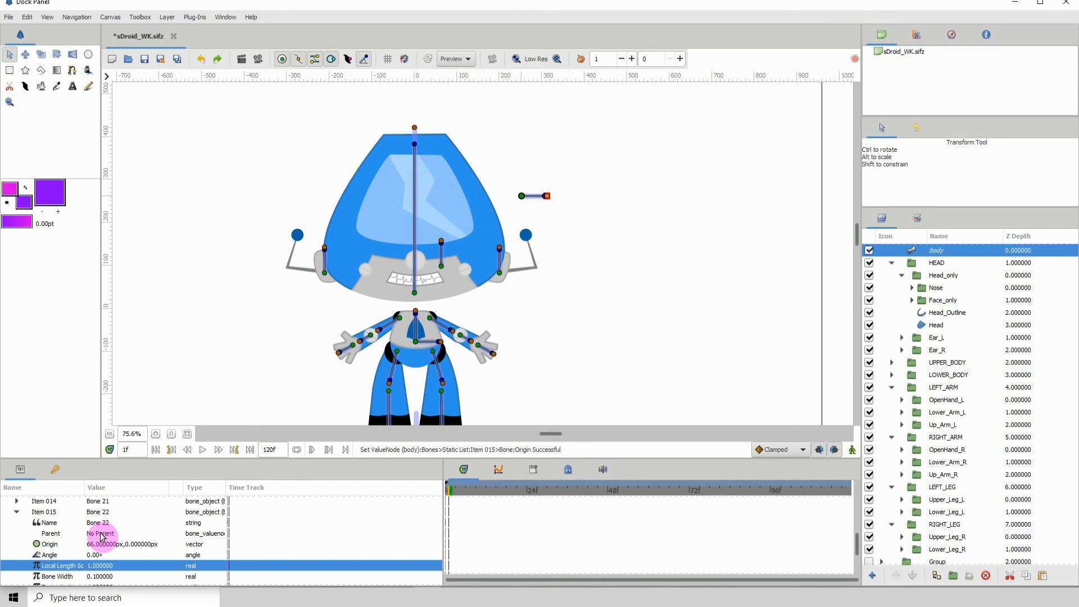
click(544, 196)
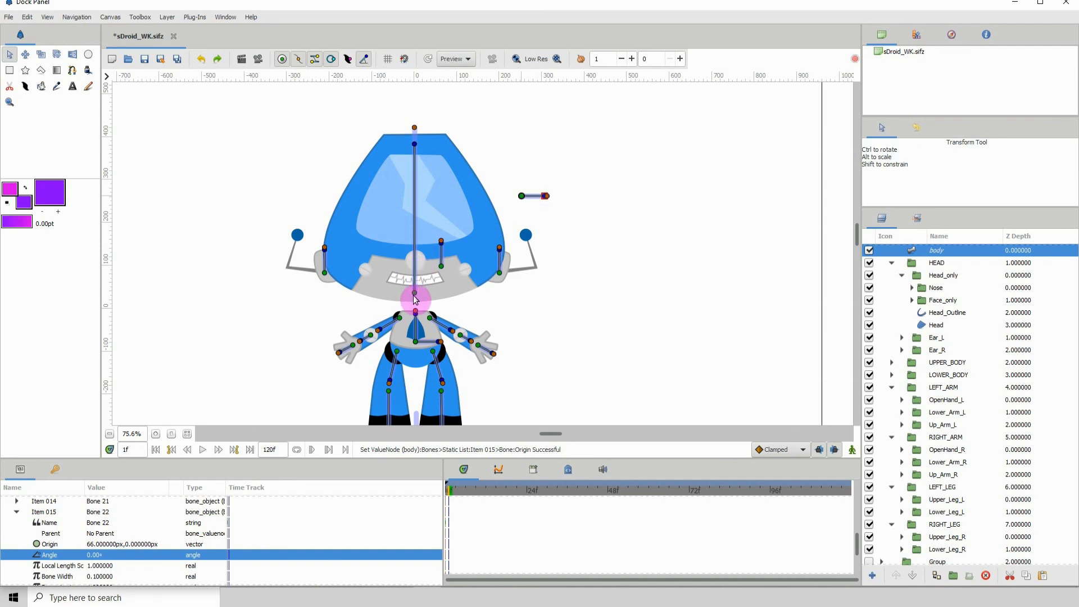
drag(414, 296, 396, 281)
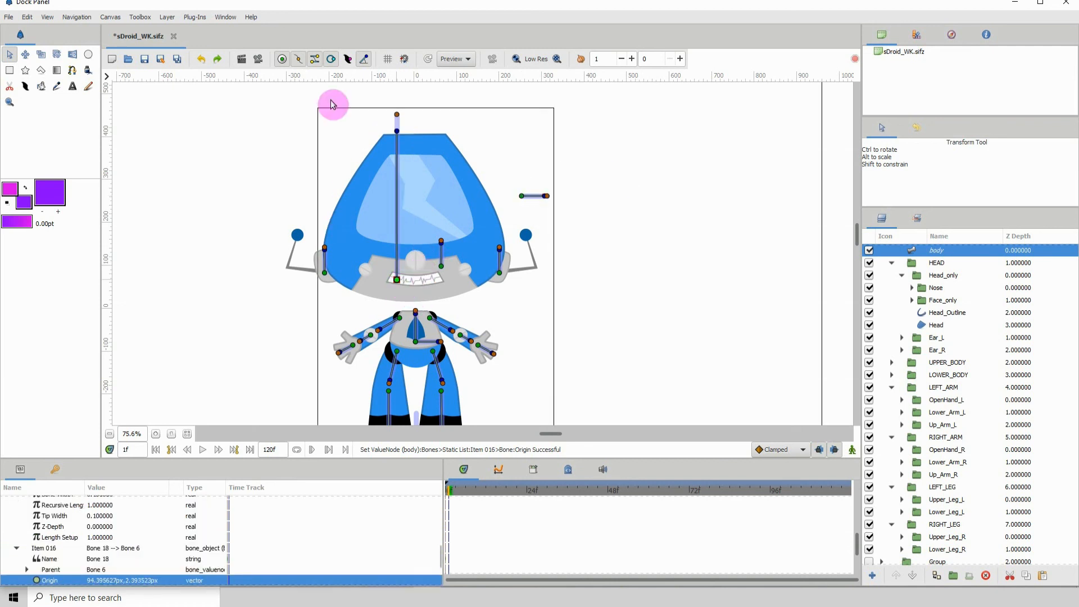
click(201, 60)
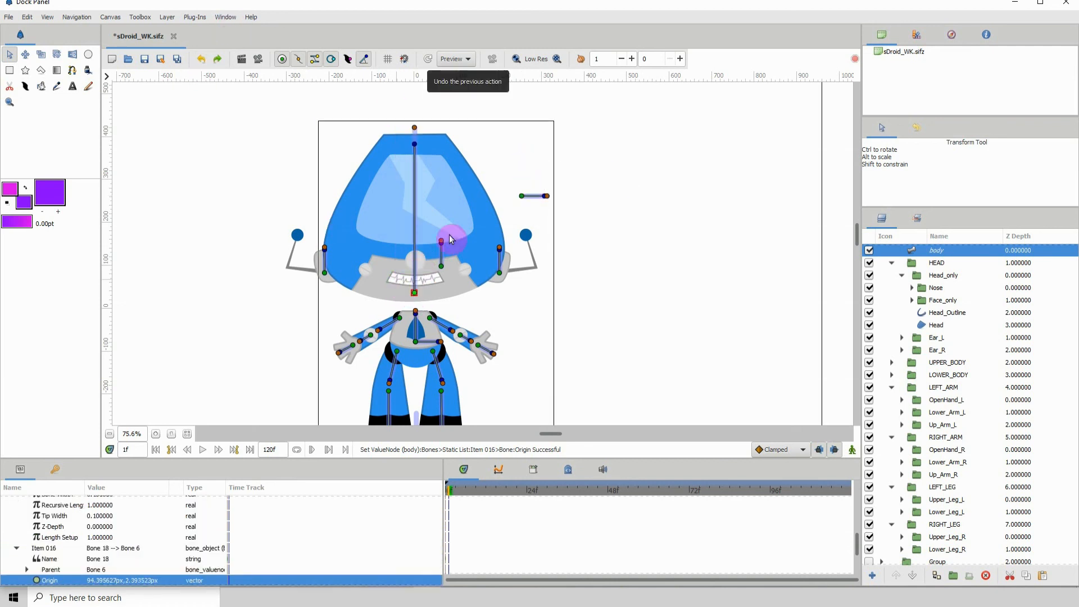
Set the angle of the unparented bone beside the head to 90° and save the file
click(546, 196)
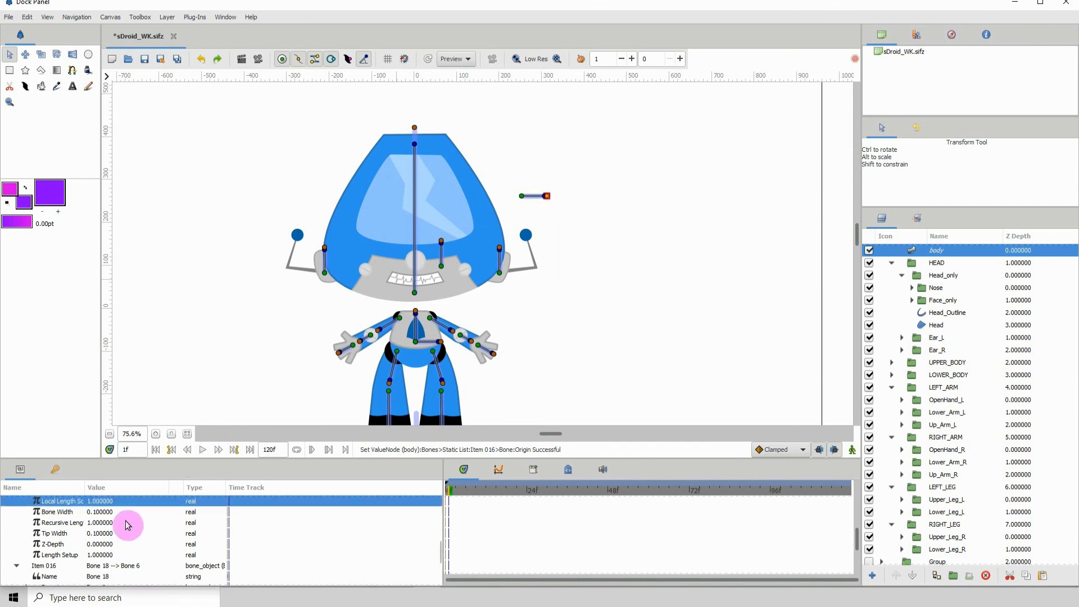
click(522, 197)
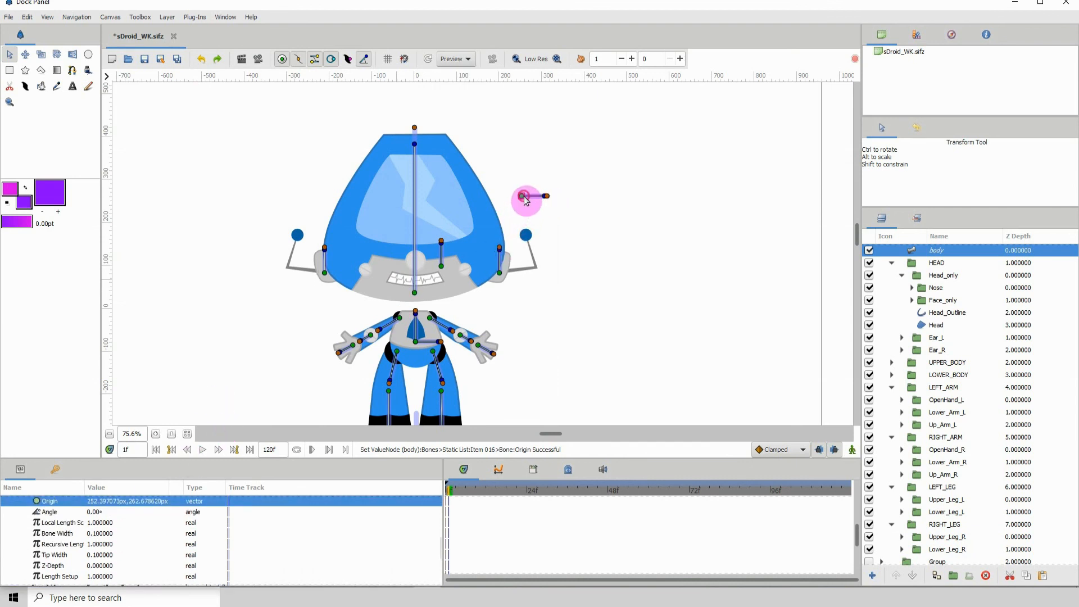
click(98, 512)
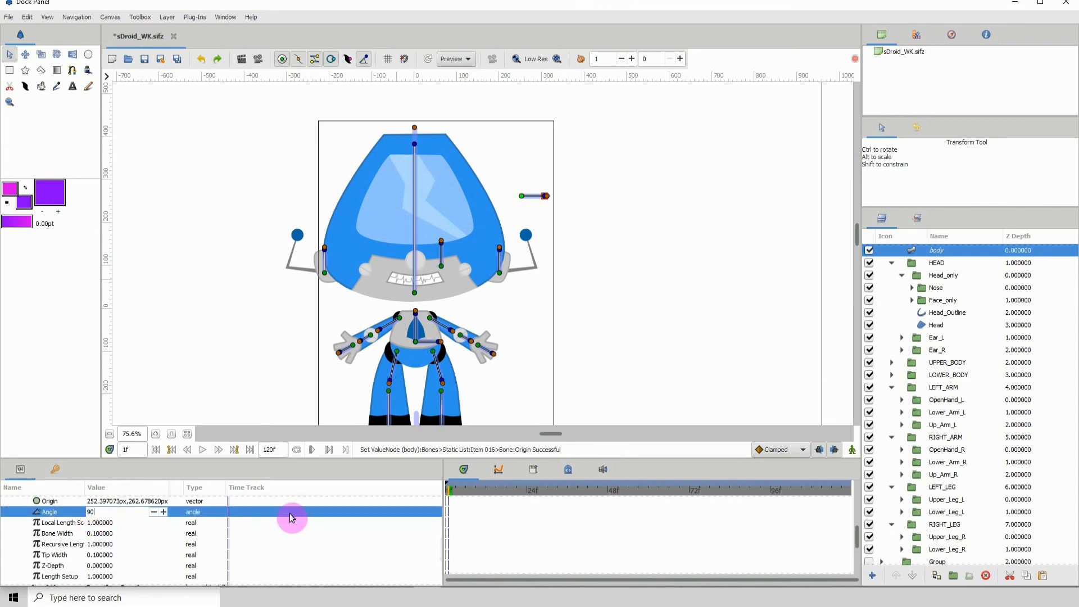
key(Return)
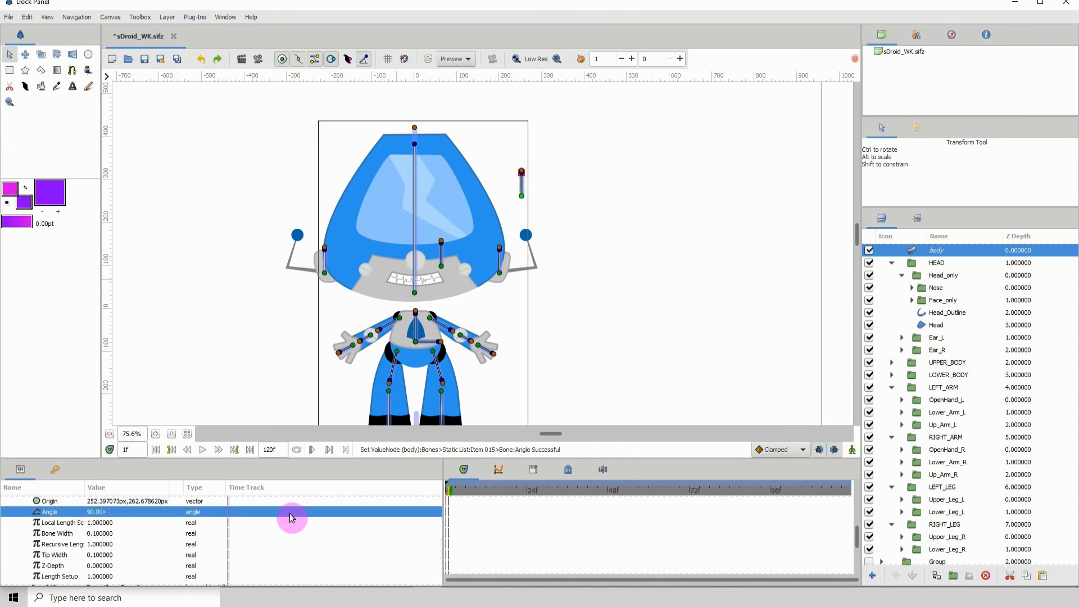
click(145, 60)
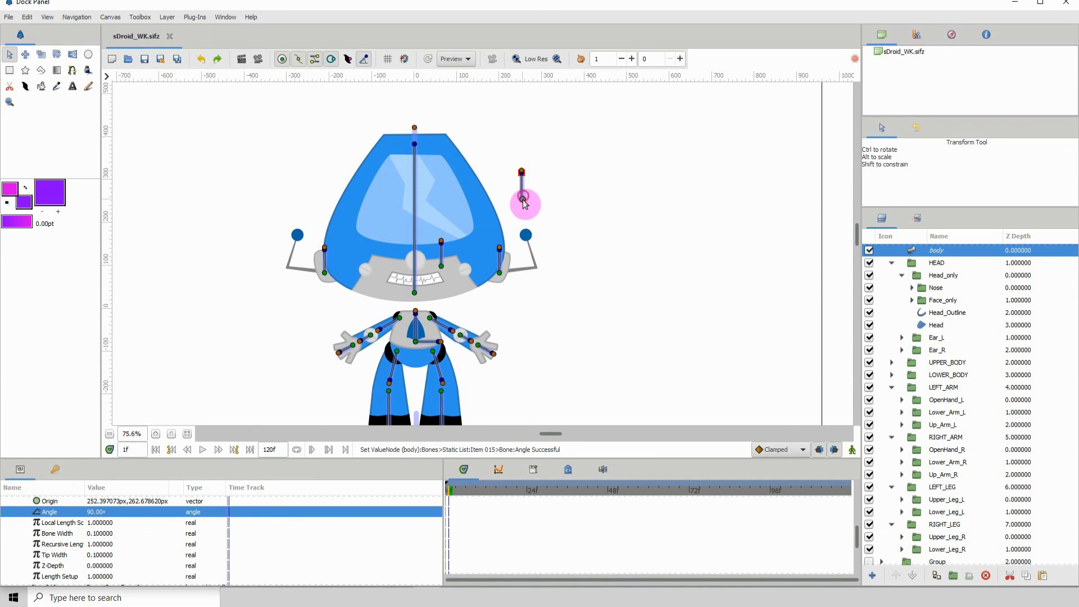
Shorten the loose bone beside the head to a local length scale of about 0.56, shorten both ear bones, and save the file
drag(523, 199, 550, 179)
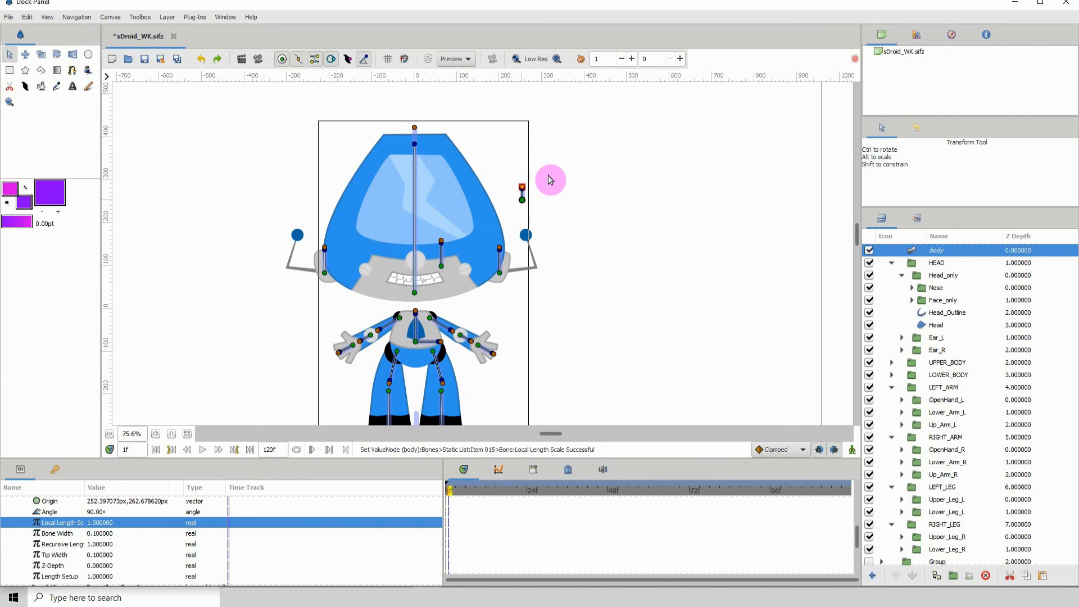
click(501, 253)
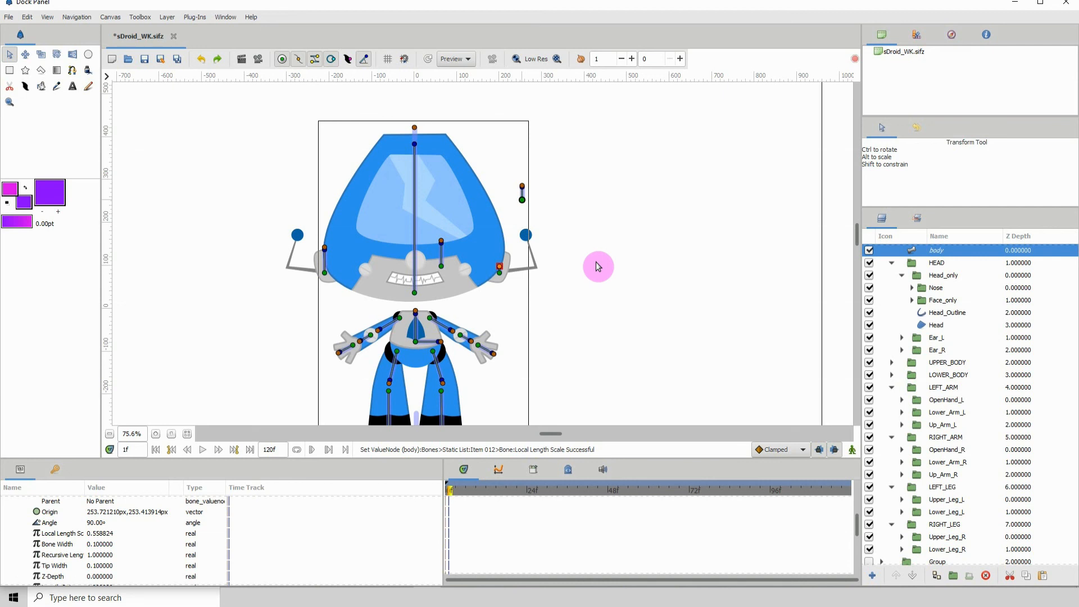
click(155, 434)
click(155, 434)
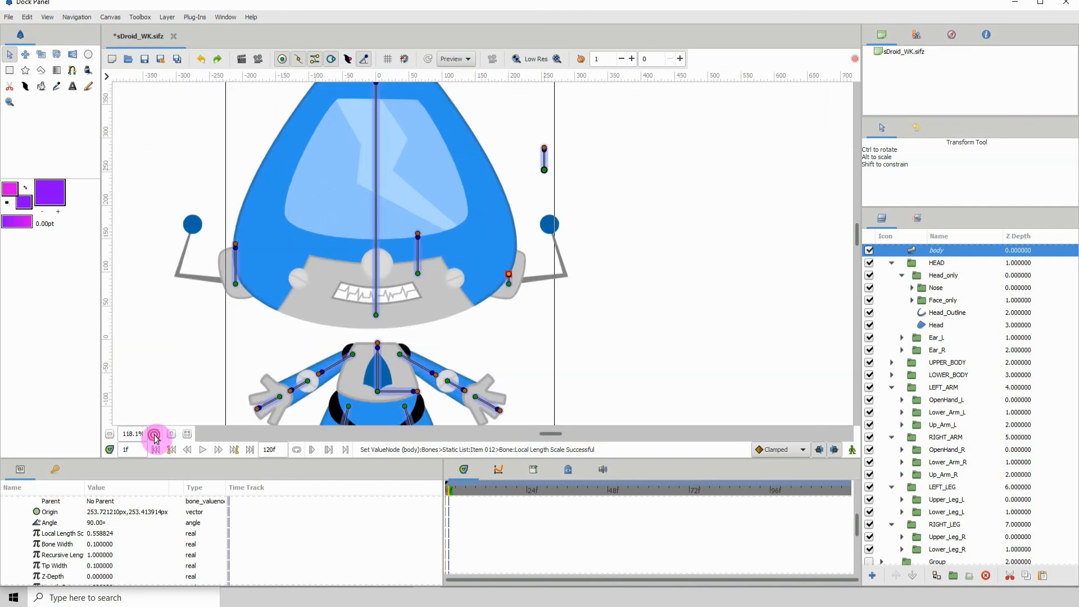
click(156, 433)
drag(219, 322, 296, 272)
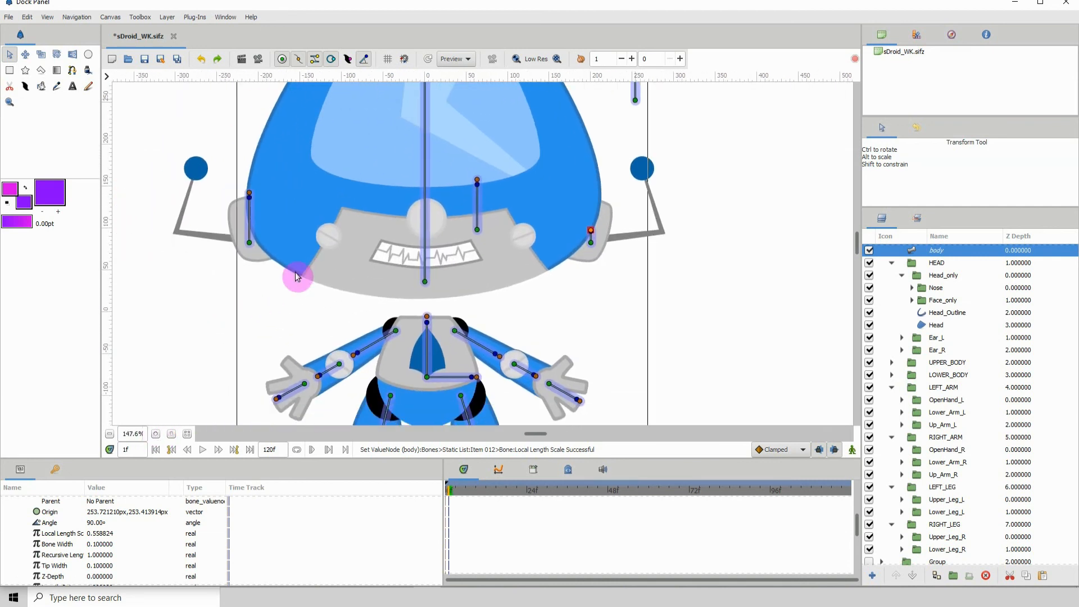
click(250, 195)
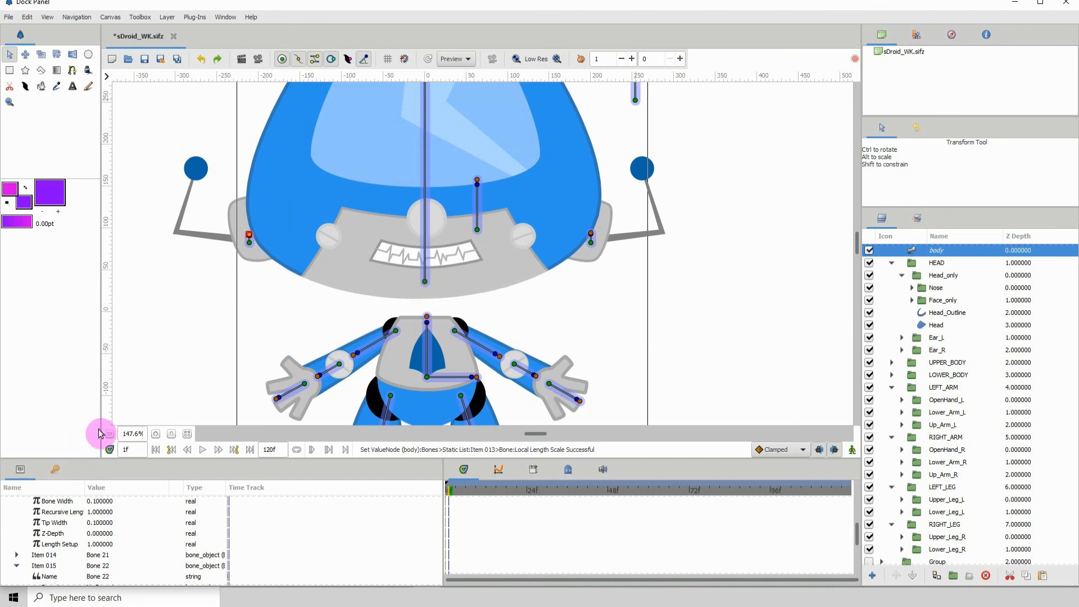
click(145, 59)
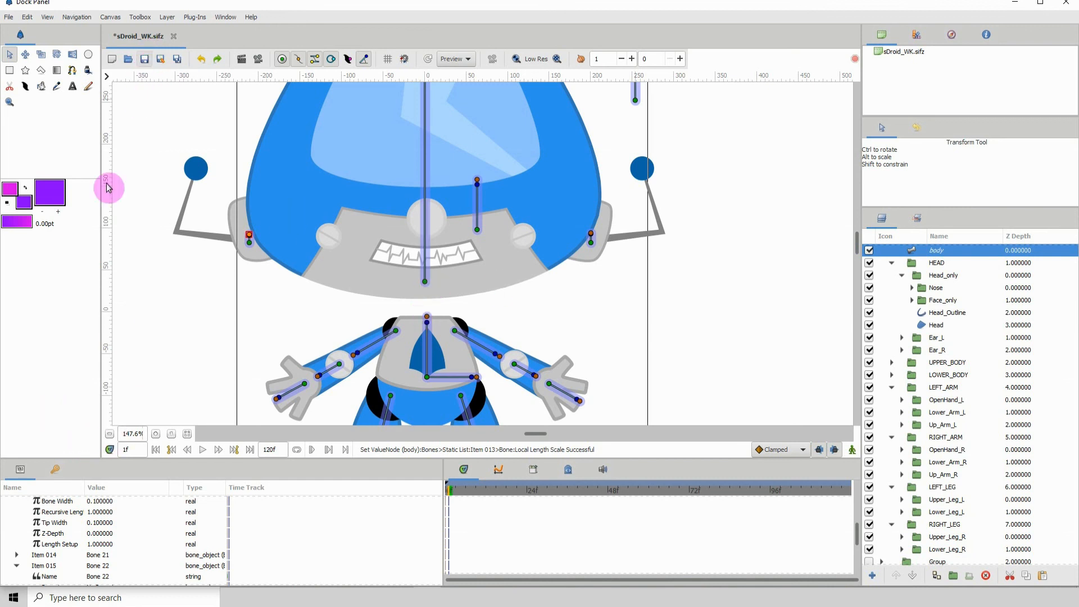
Move the face bone's origin onto the nose, at about (7, 109) px
click(108, 434)
click(108, 434)
click(108, 434)
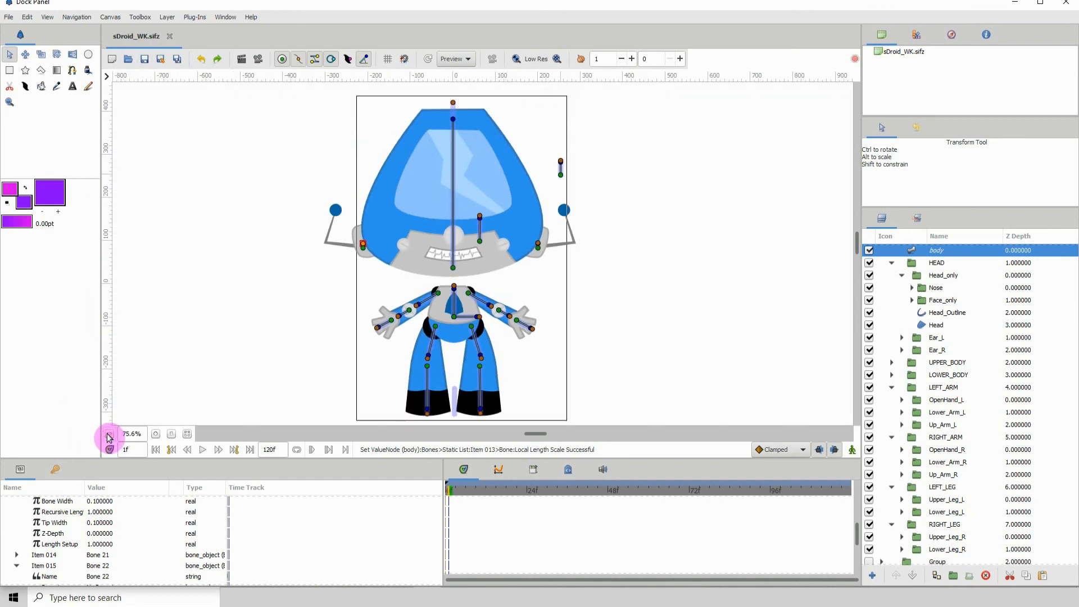
click(108, 434)
drag(491, 262, 437, 247)
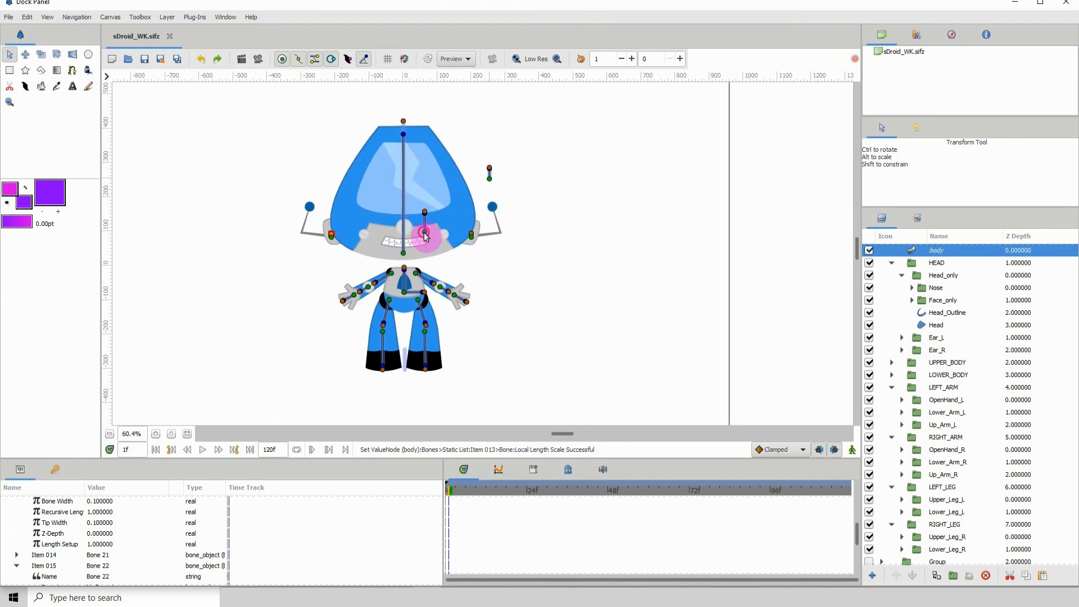
click(424, 233)
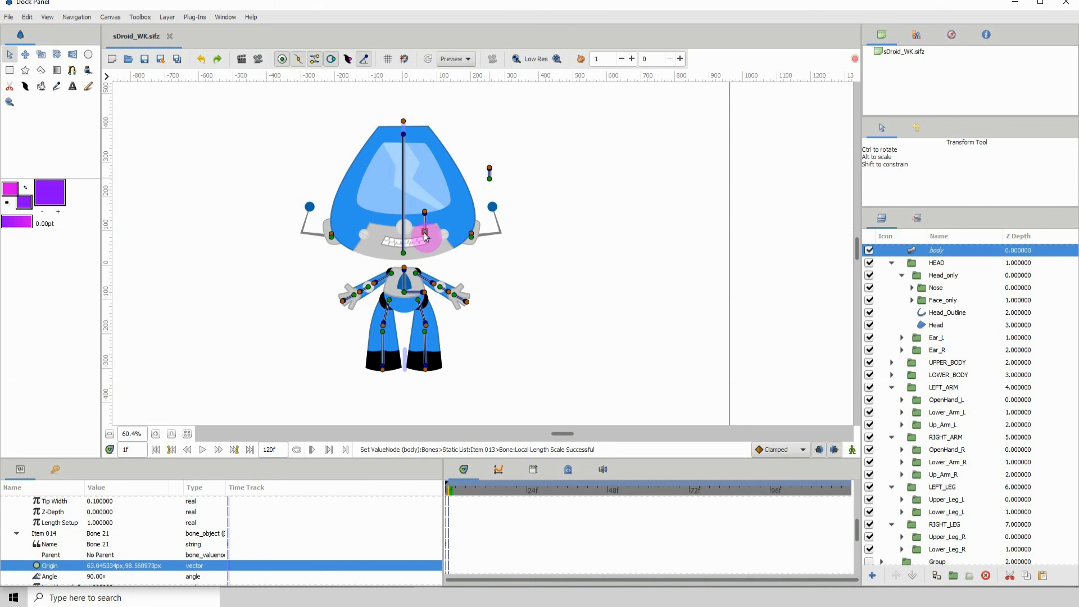
drag(426, 237, 406, 232)
click(155, 435)
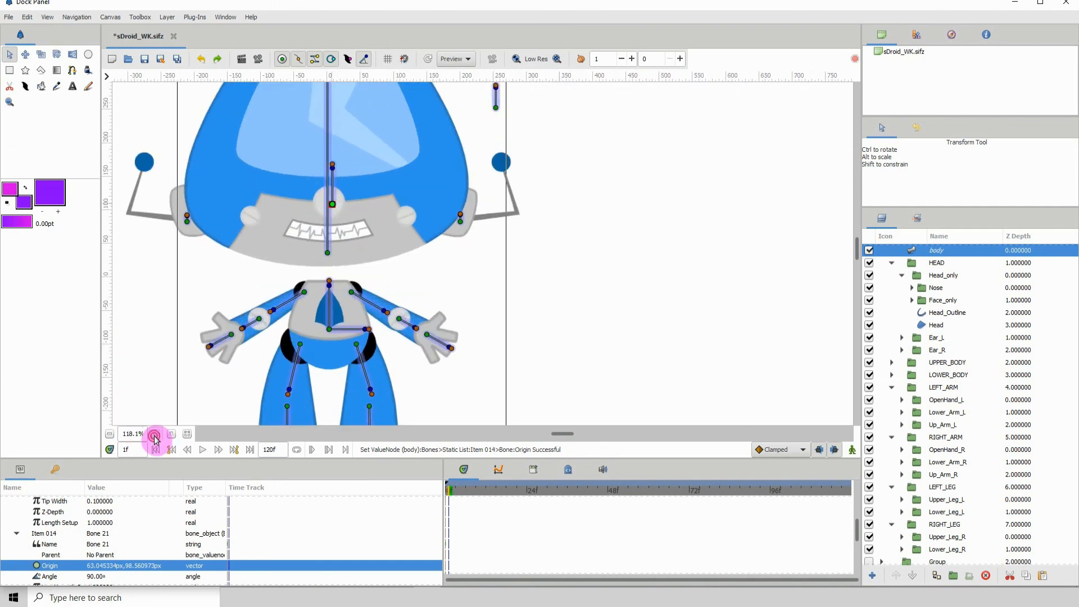
click(155, 434)
click(155, 435)
drag(188, 255, 415, 375)
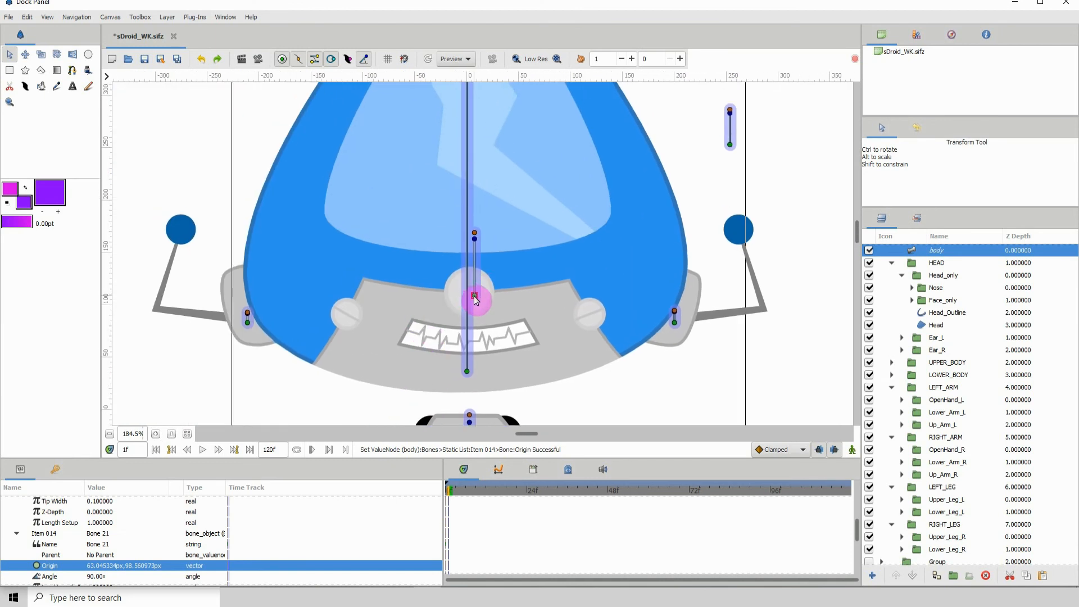
click(475, 297)
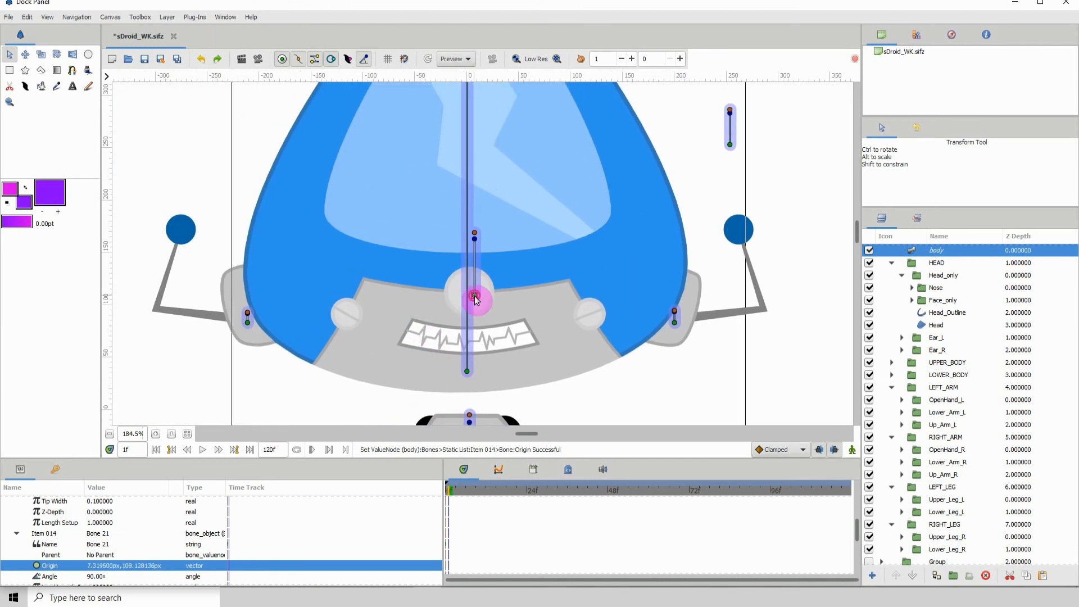
Select the Nose group together with the body skeleton layer to show both sets of handles
click(155, 435)
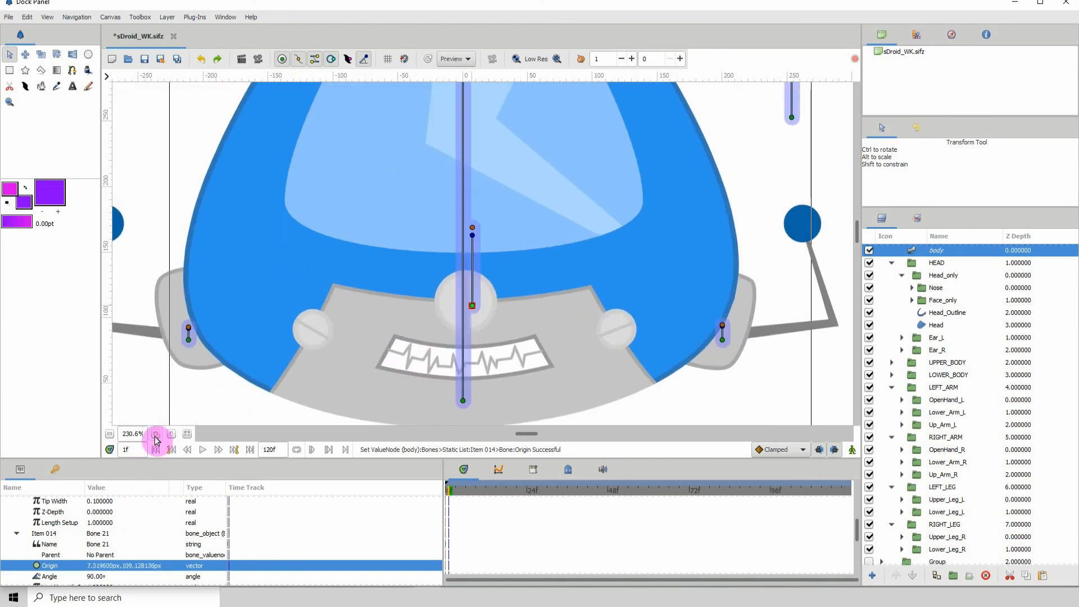
click(155, 434)
click(154, 434)
click(155, 434)
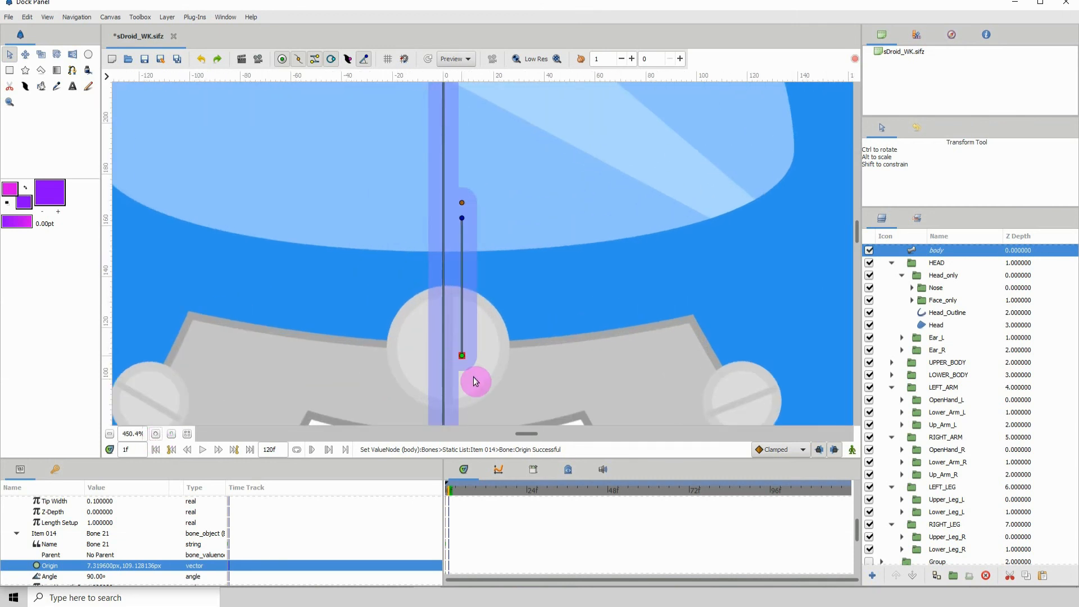
click(506, 392)
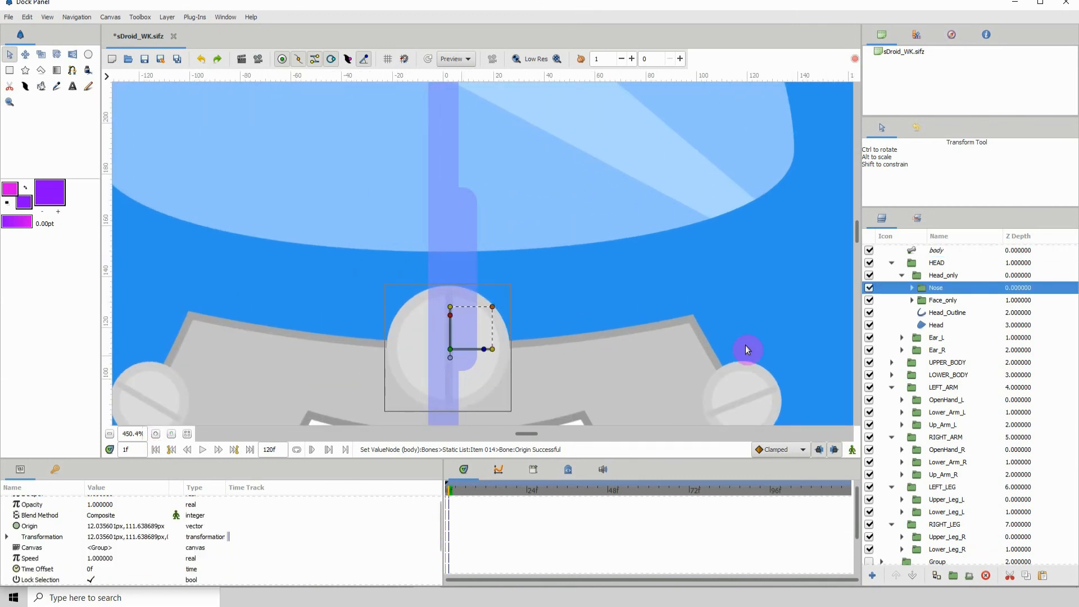
ctrl+click(936, 251)
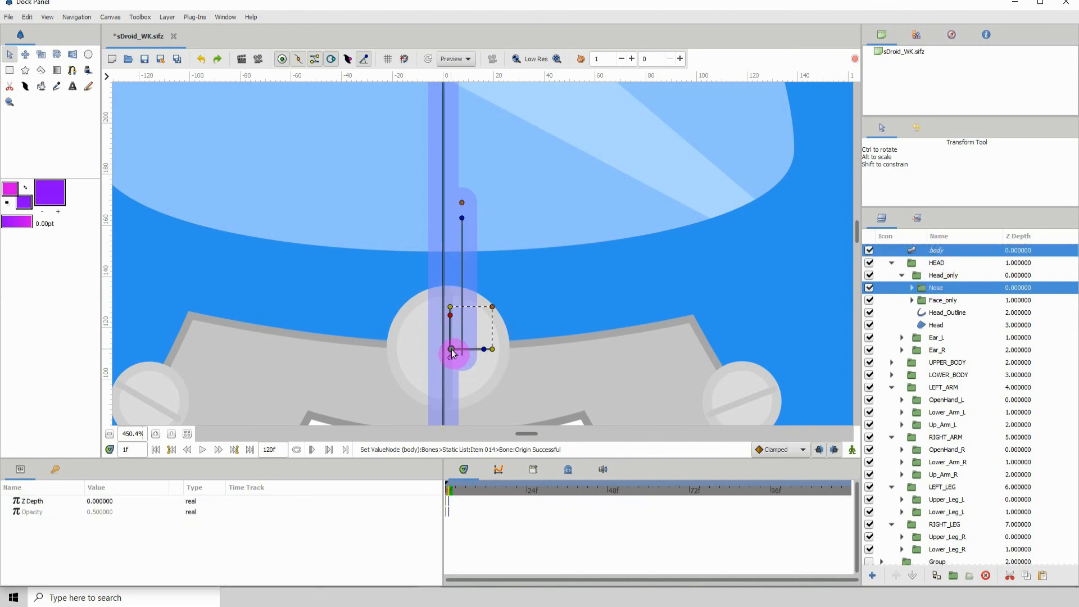
Toggle grid snapping and align the nose bone's origin exactly with the Nose group's origin, at about (2.68, 111.62) px
double_click(155, 434)
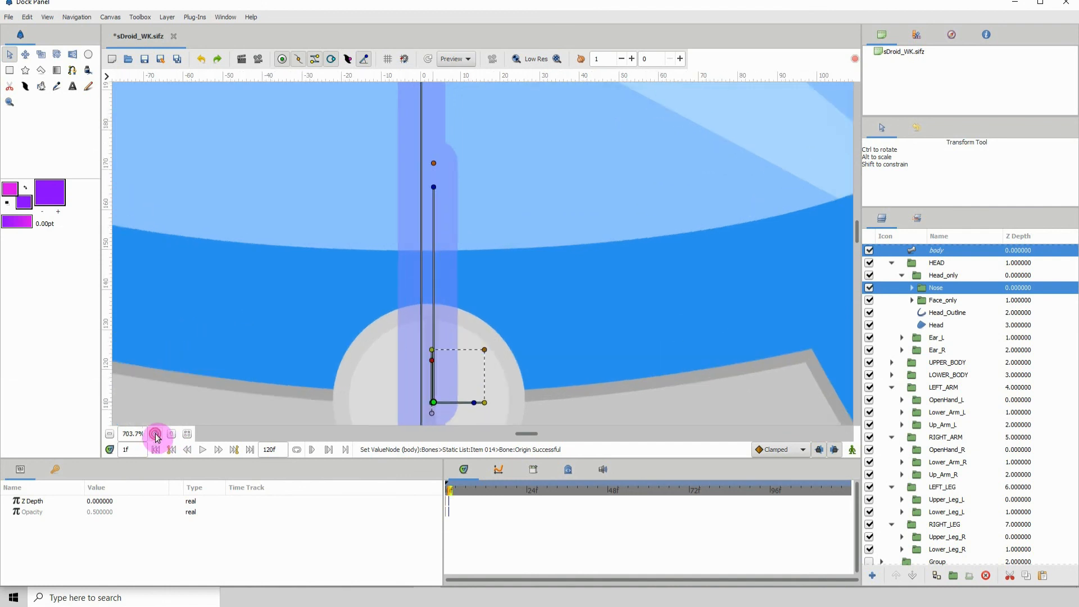
double_click(155, 434)
drag(316, 372, 369, 253)
drag(385, 335, 389, 281)
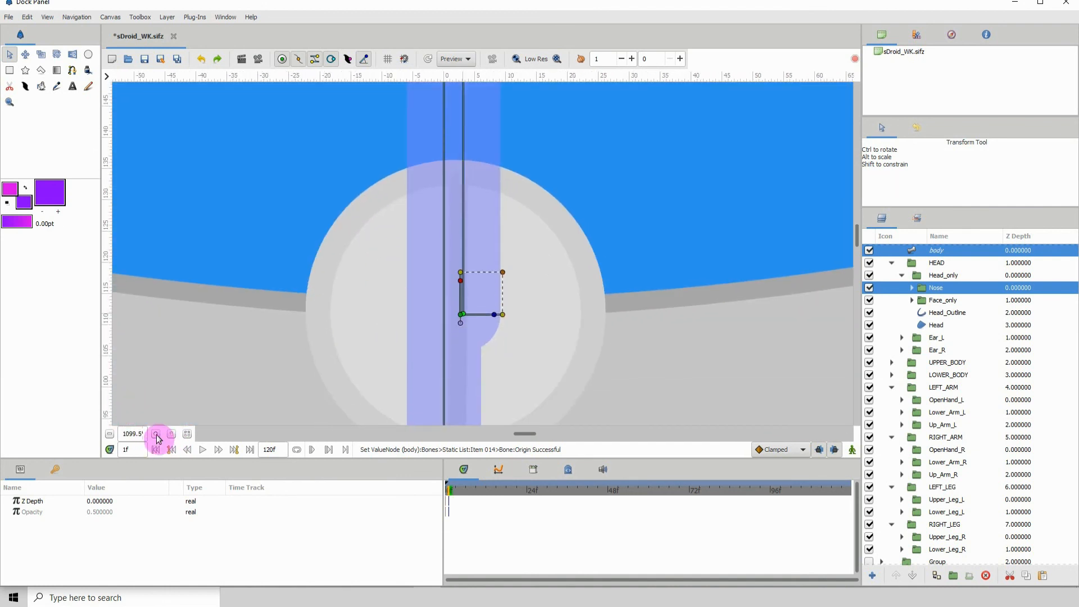
double_click(156, 434)
double_click(156, 434)
drag(290, 362, 296, 284)
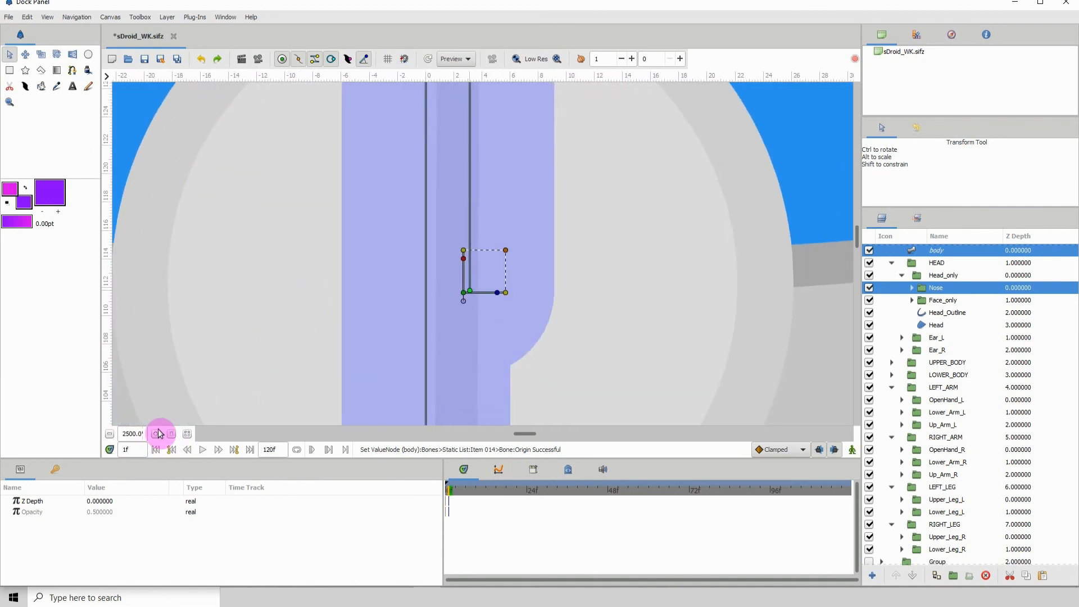
double_click(155, 434)
triple_click(155, 433)
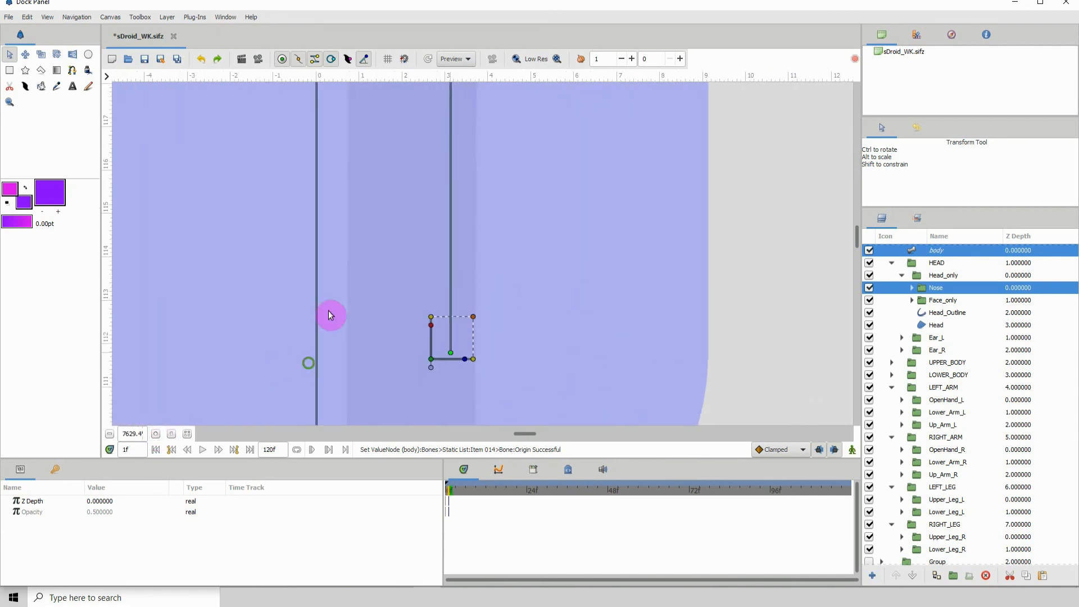
drag(331, 316, 382, 236)
click(155, 434)
double_click(156, 434)
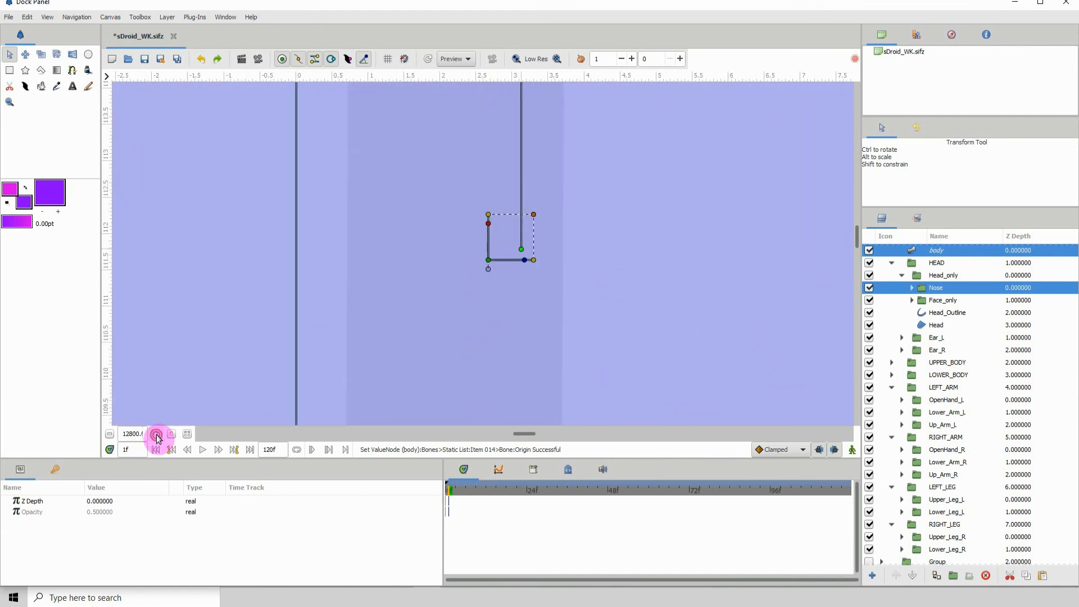
click(404, 59)
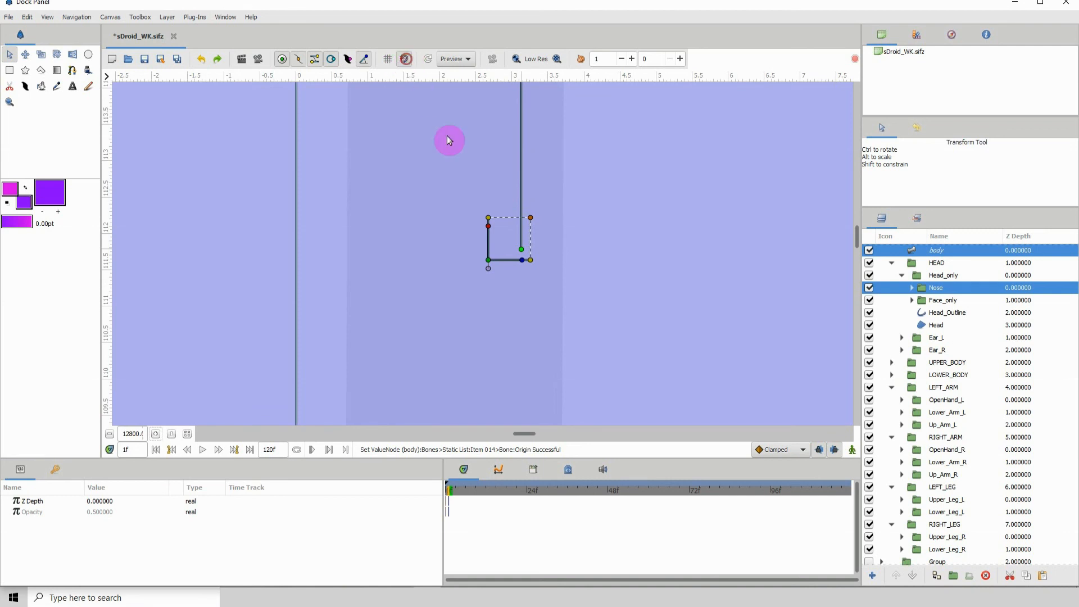
click(522, 249)
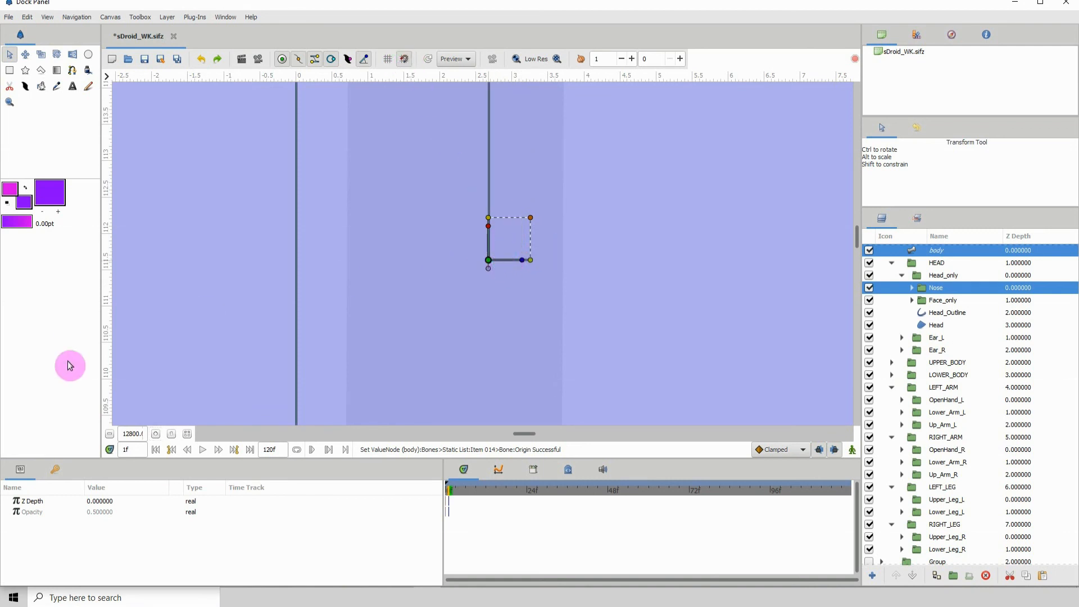
Deselect the Nose group and shorten the nose bone so its tip ends just above the nose
click(109, 434)
triple_click(108, 434)
double_click(108, 434)
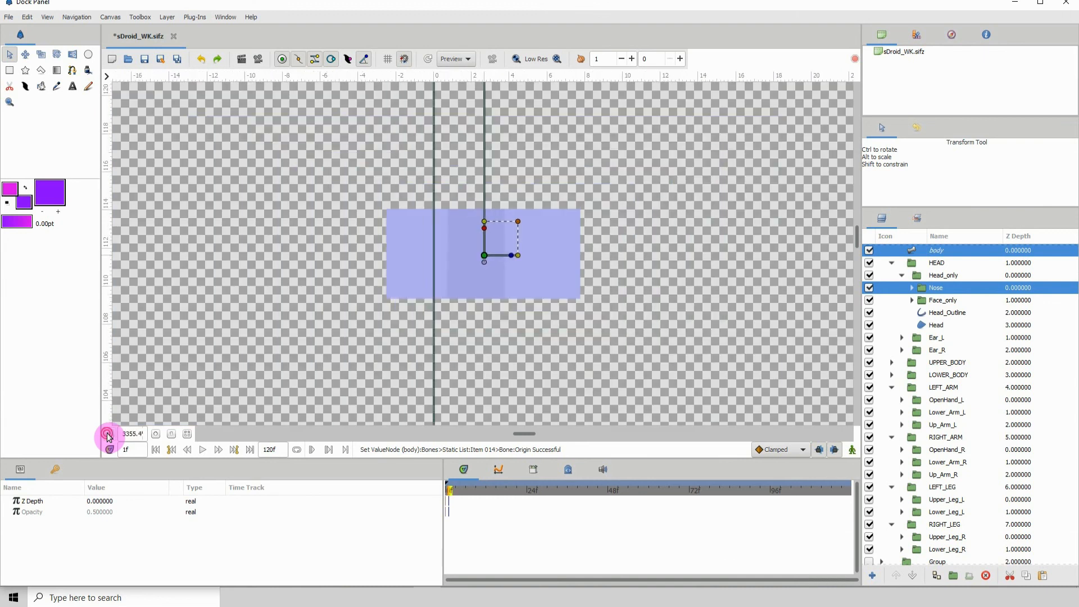
triple_click(108, 434)
double_click(108, 433)
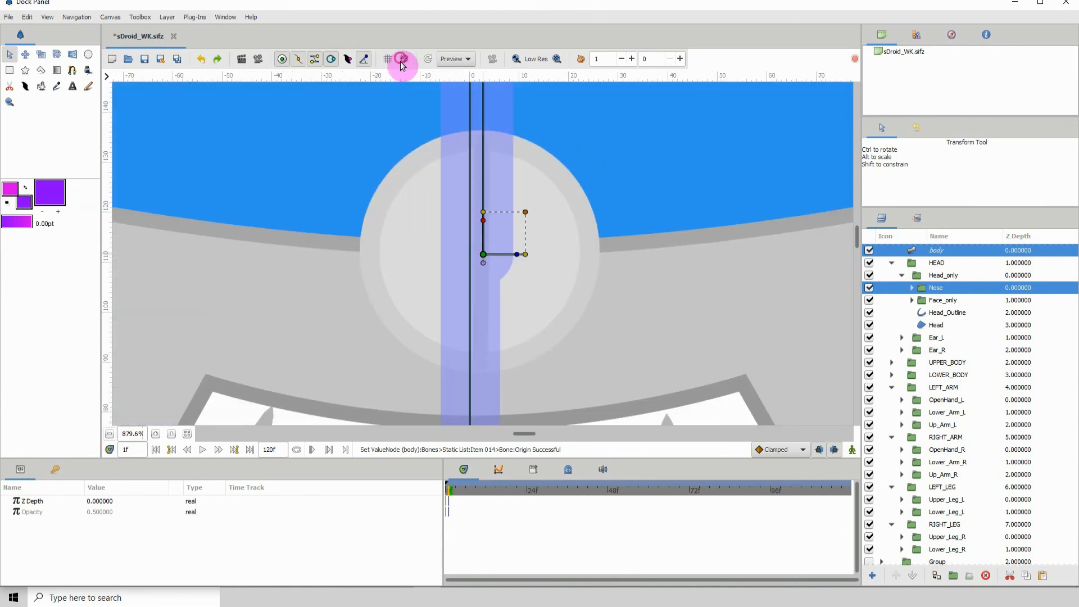
triple_click(110, 434)
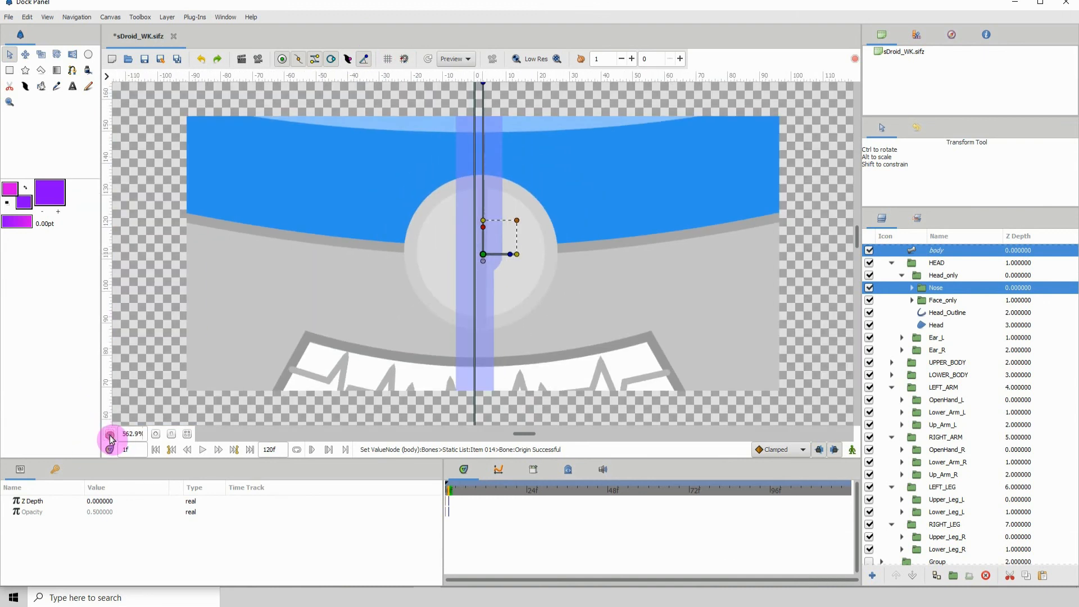
triple_click(109, 434)
click(110, 434)
click(484, 194)
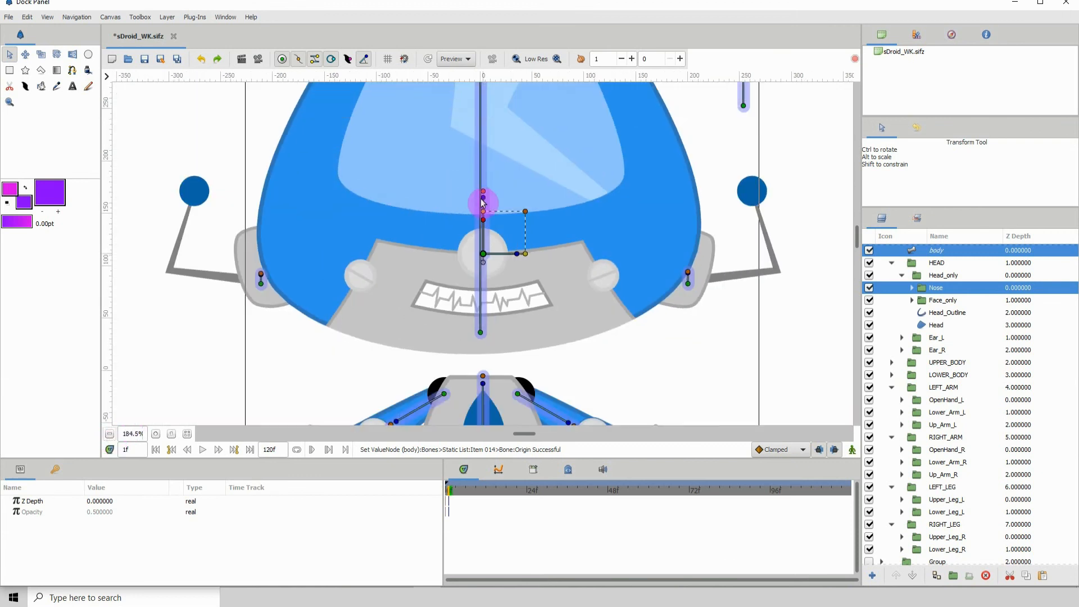
click(302, 383)
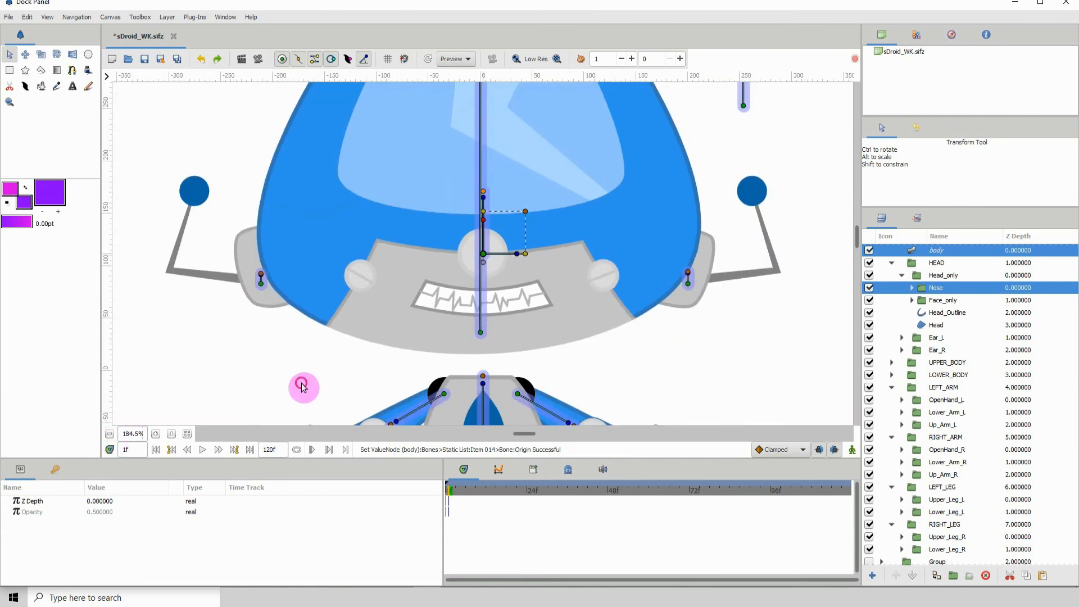
click(487, 214)
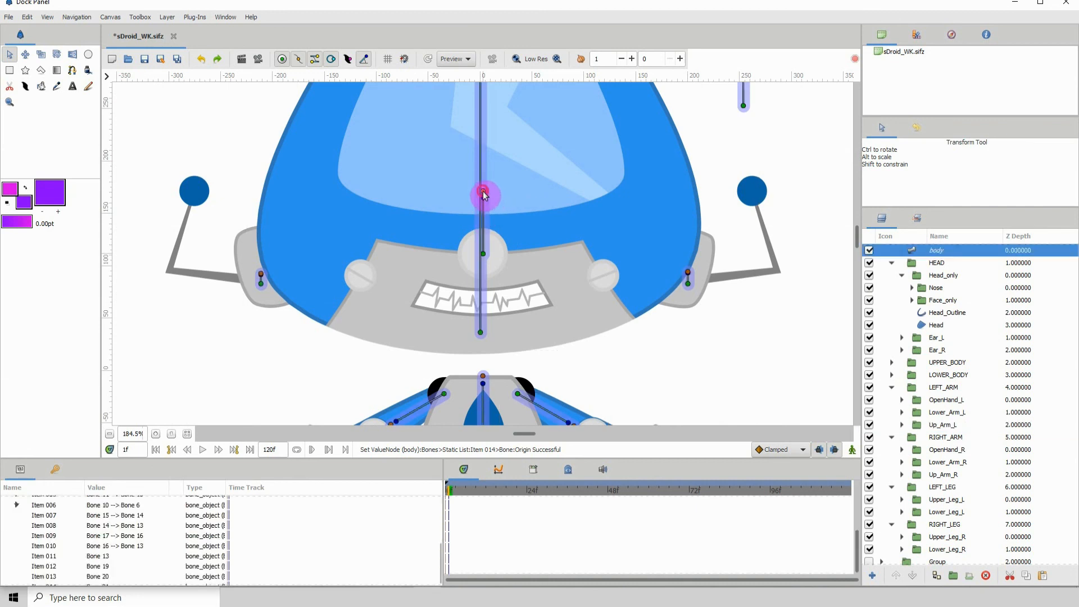
click(488, 229)
click(488, 229)
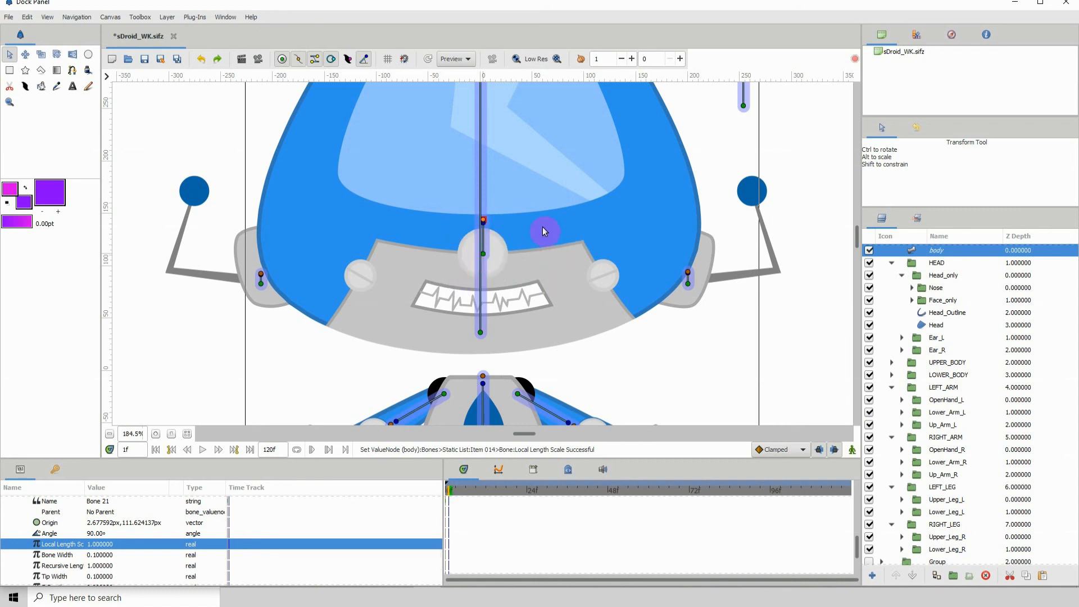
Save the sDroid_WK.sifz file with the aligned and shortened nose bone
click(109, 438)
click(109, 438)
click(109, 438)
click(109, 438)
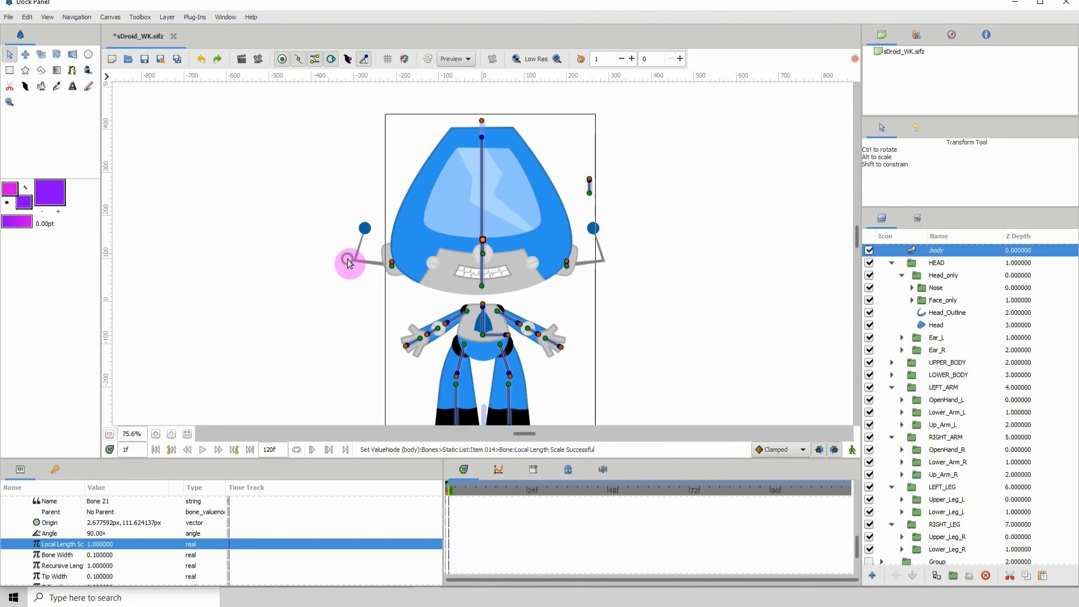
drag(348, 259, 302, 235)
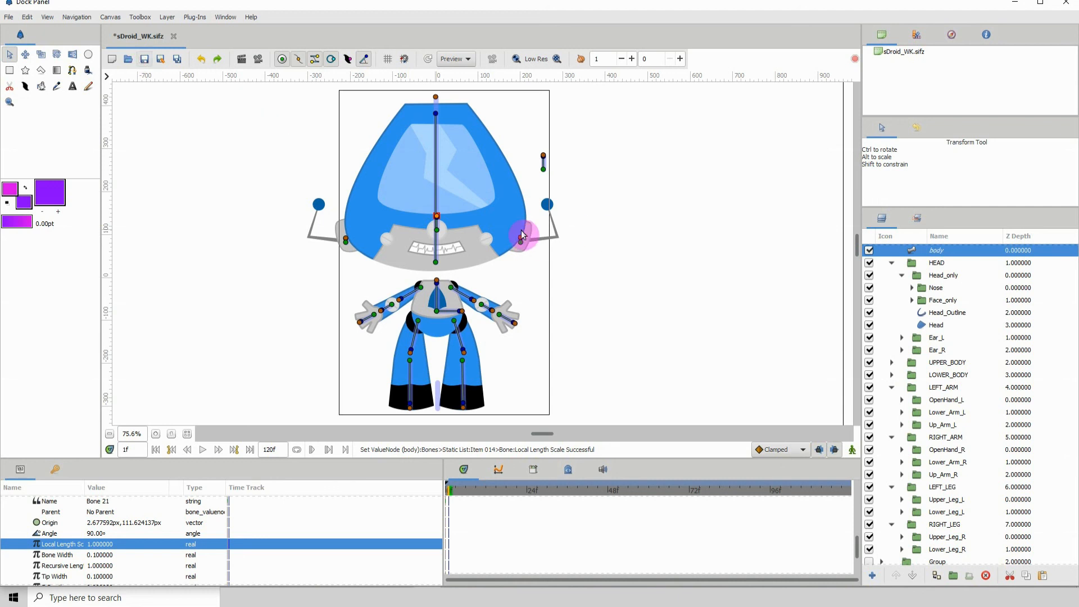
key(ctrl+s)
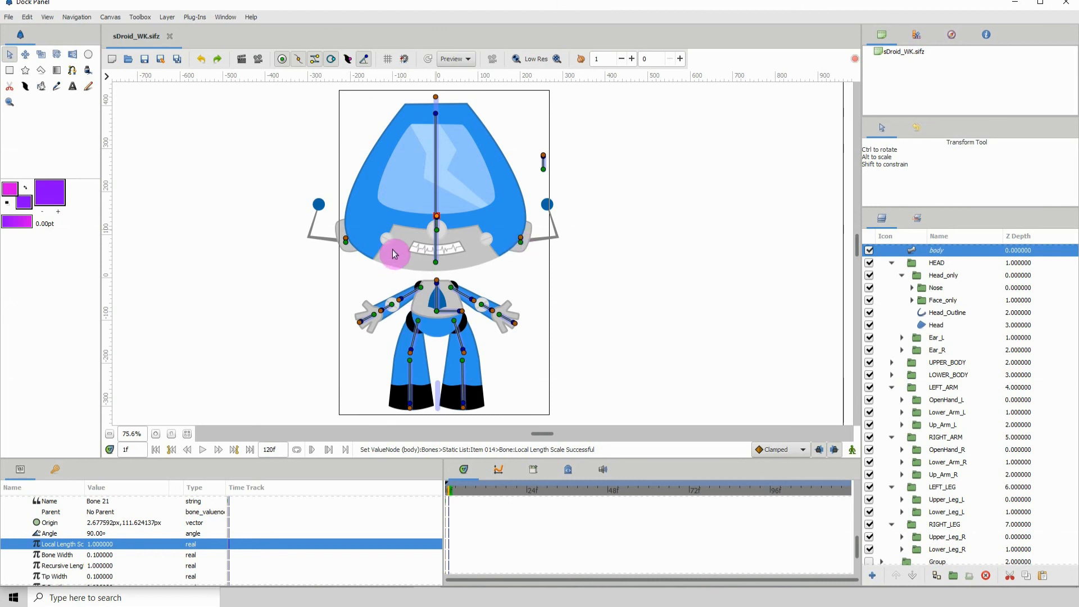
drag(393, 228, 414, 217)
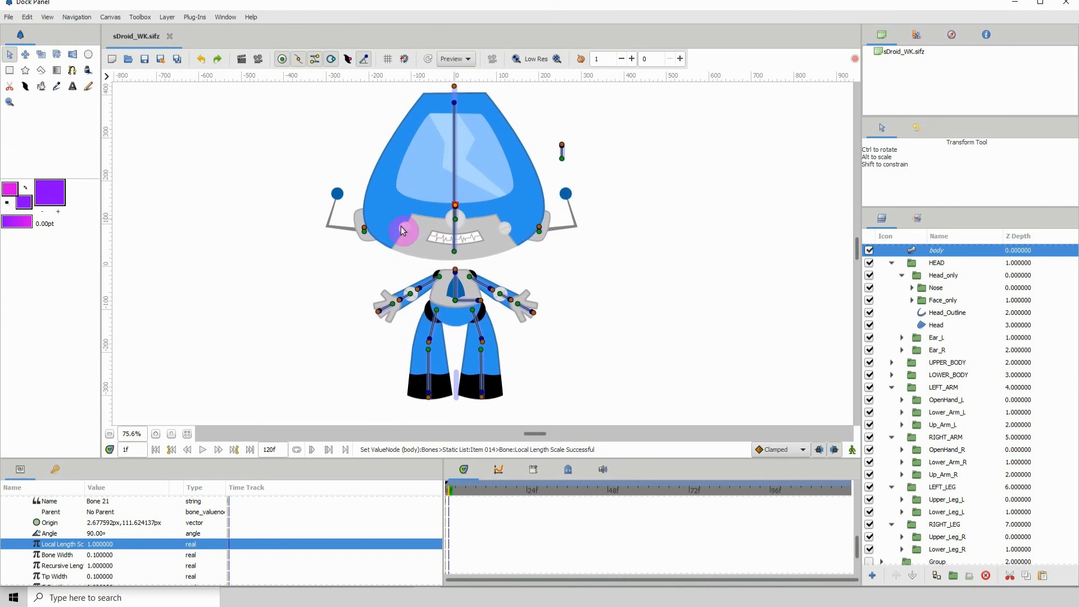